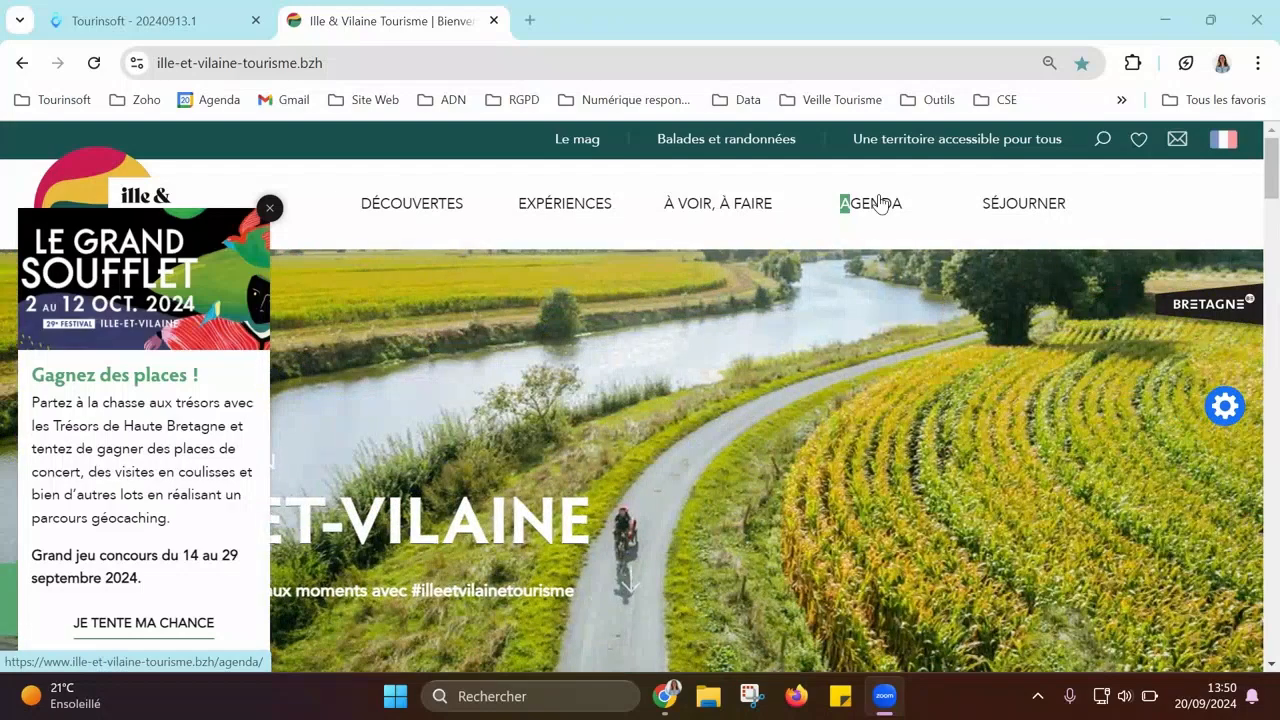
# Step: Open the list of all events in the tourism site's agenda and dismiss the low battery warning
pyautogui.click(879, 203)
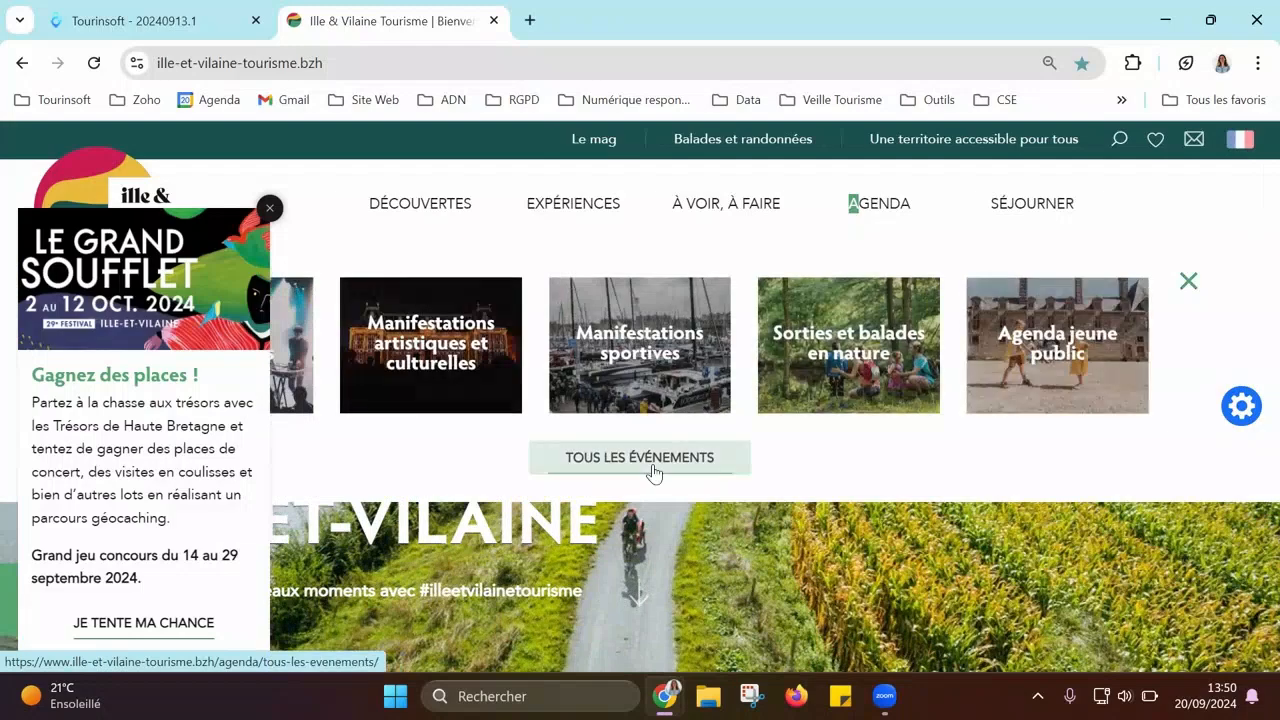
pyautogui.click(653, 470)
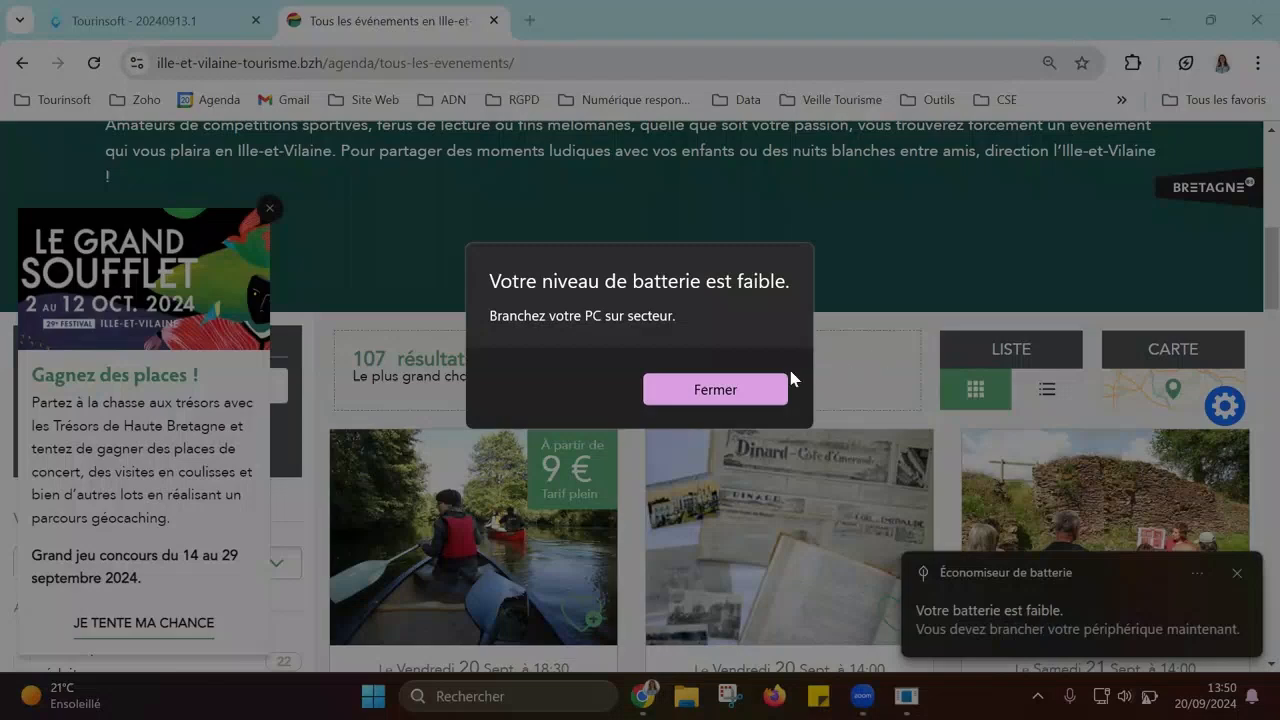
pyautogui.click(728, 386)
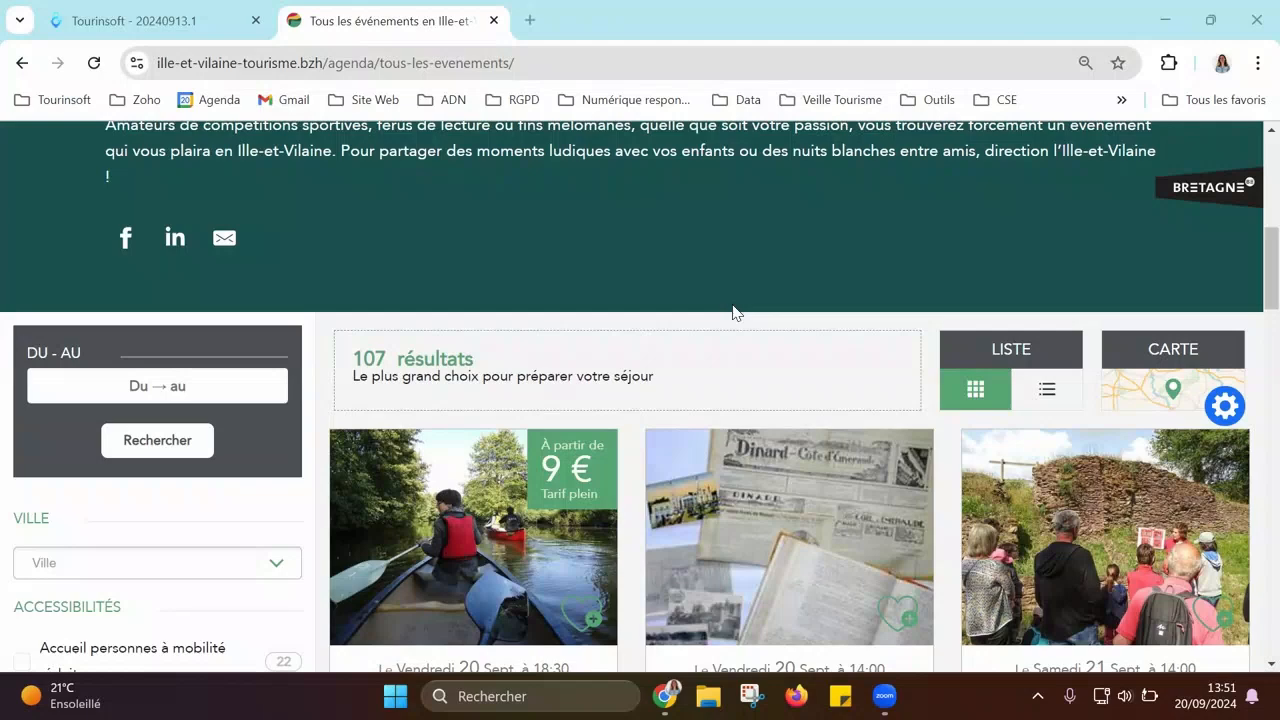
# Step: Switch to Tourinsoft, open the Fêtes et manifestations bordereau and check the total number of offers
pyautogui.click(181, 24)
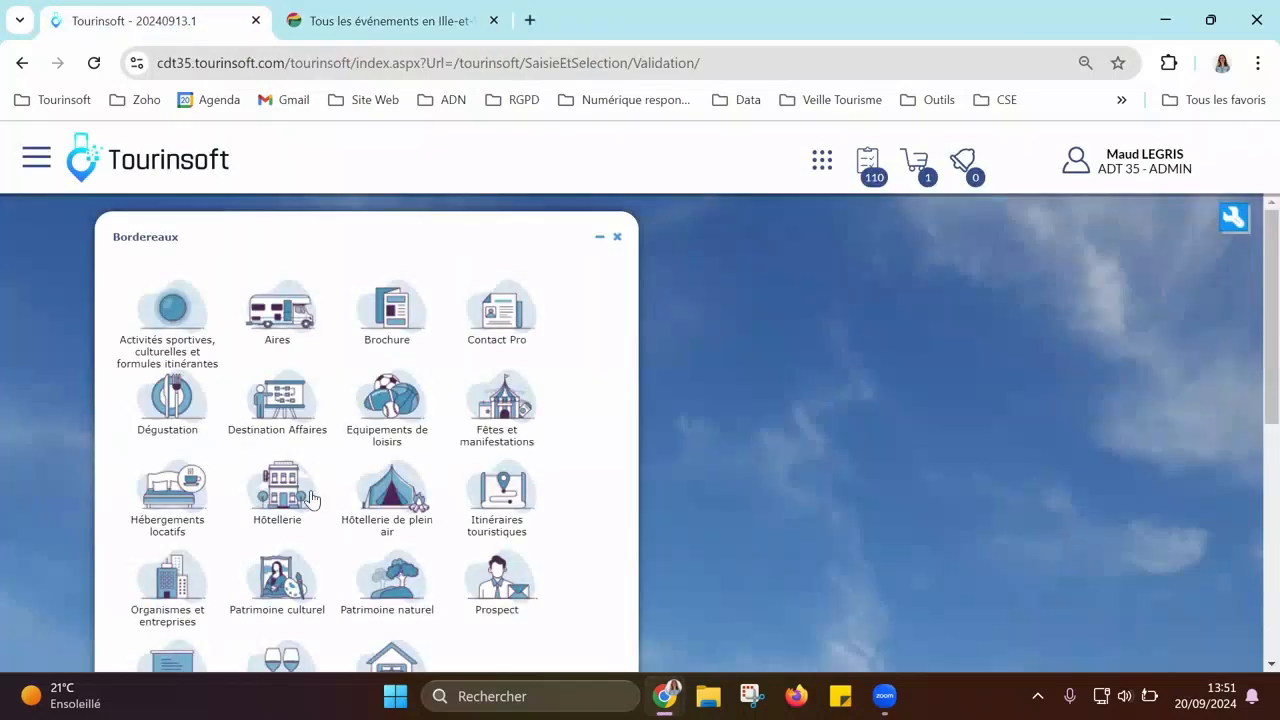
pyautogui.click(502, 431)
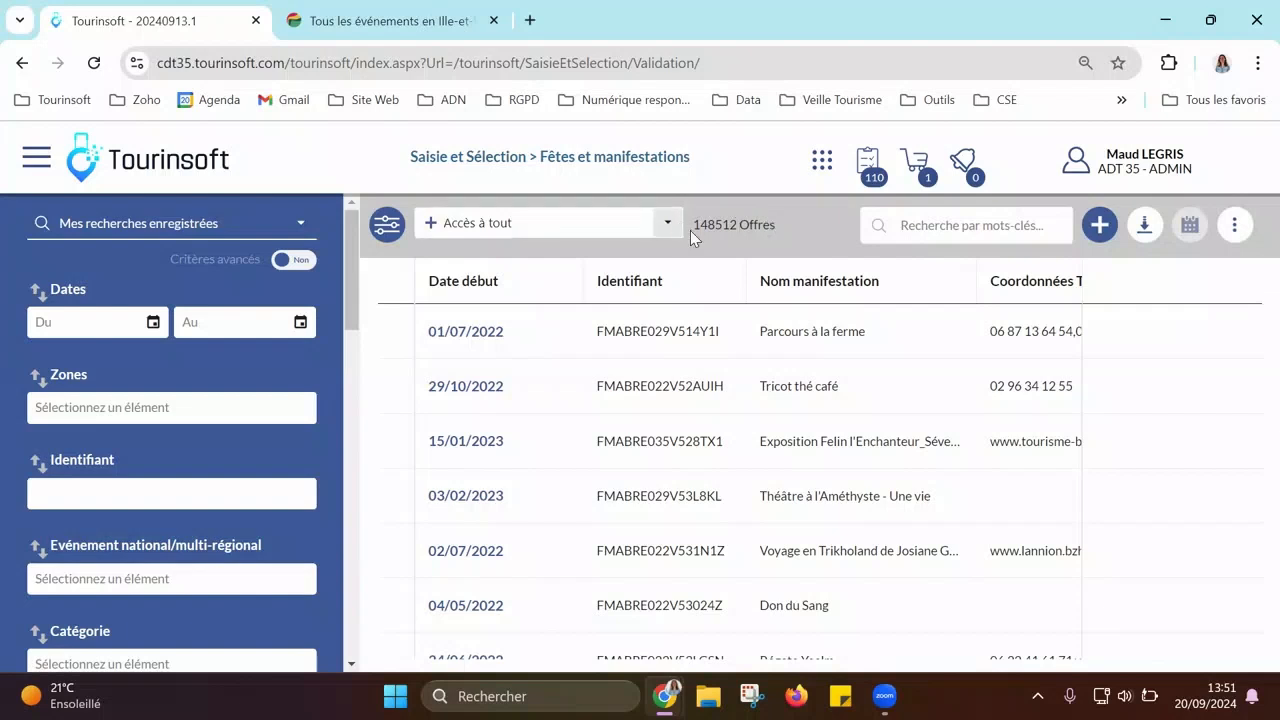
pyautogui.moveTo(696, 230); pyautogui.dragTo(811, 227)
pyautogui.click(804, 226)
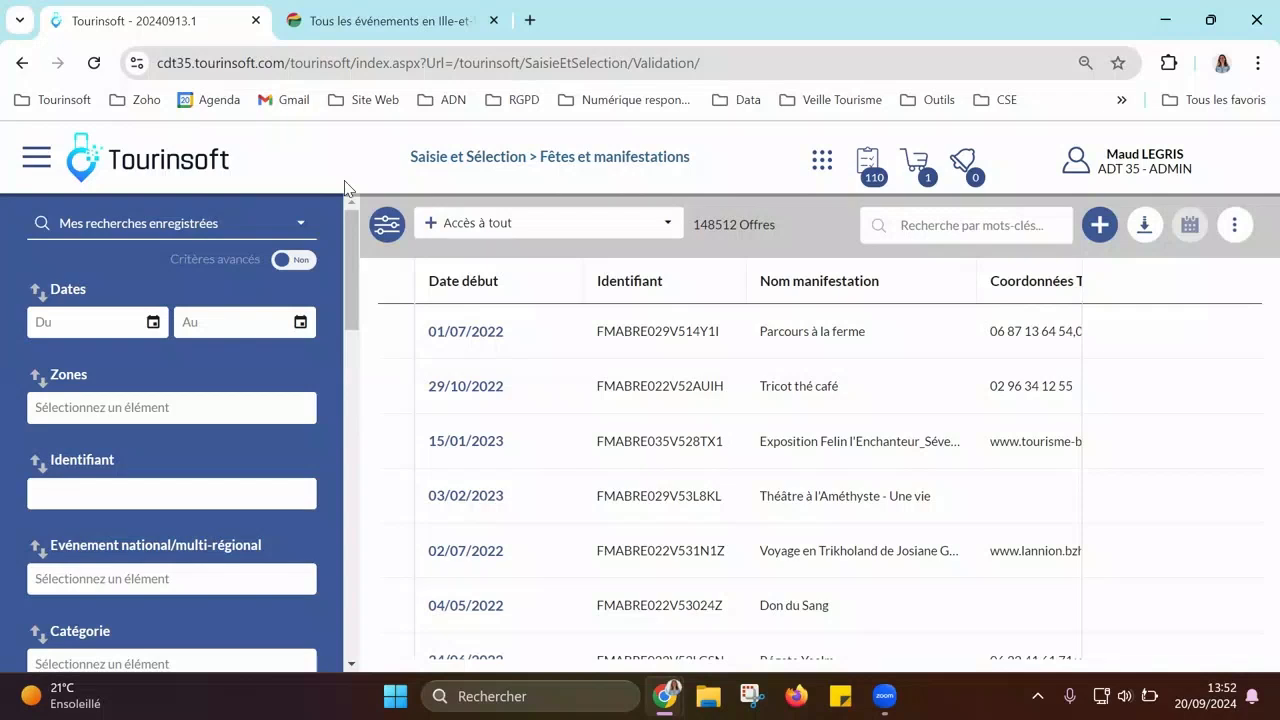
# Step: Return to the Ille-et-Vilaine events list, open the guided canoe visit at Montfort-sur-Meu and review its detail page
pyautogui.click(358, 22)
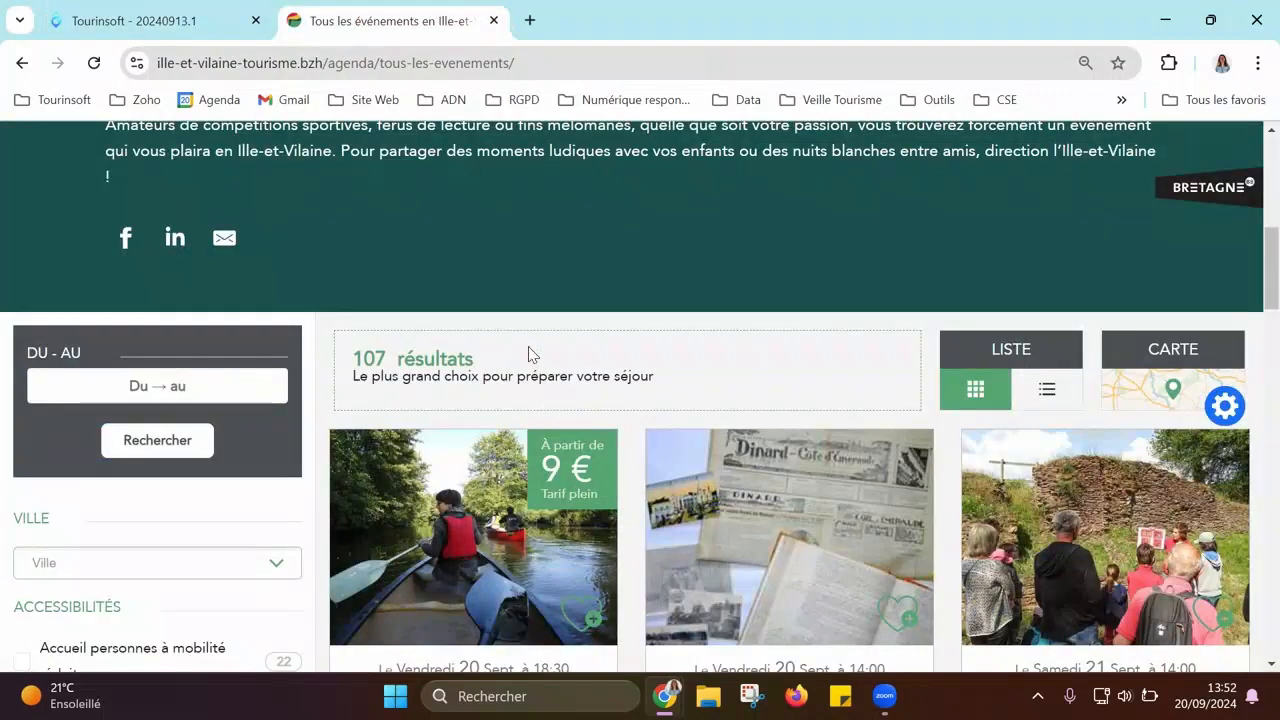
pyautogui.scroll(-1, 528, 356)
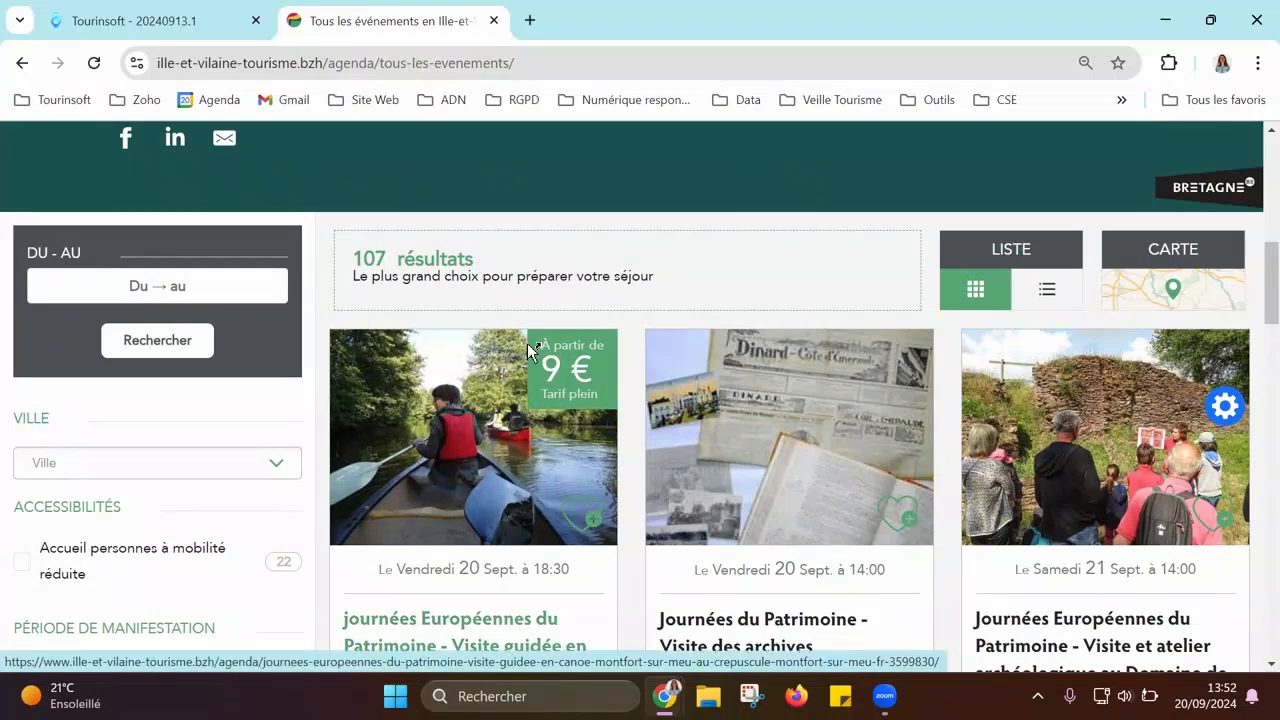
pyautogui.click(466, 412)
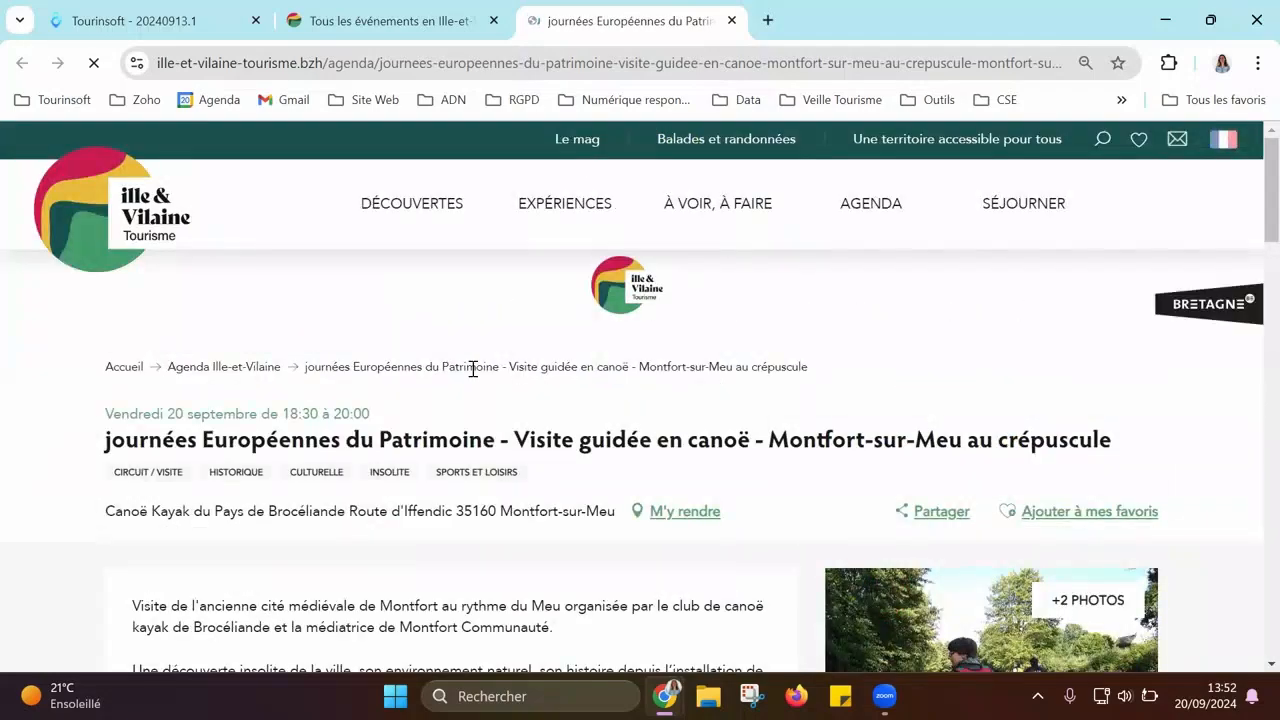
pyautogui.scroll(-1, 473, 369)
pyautogui.scroll(-3, 473, 369)
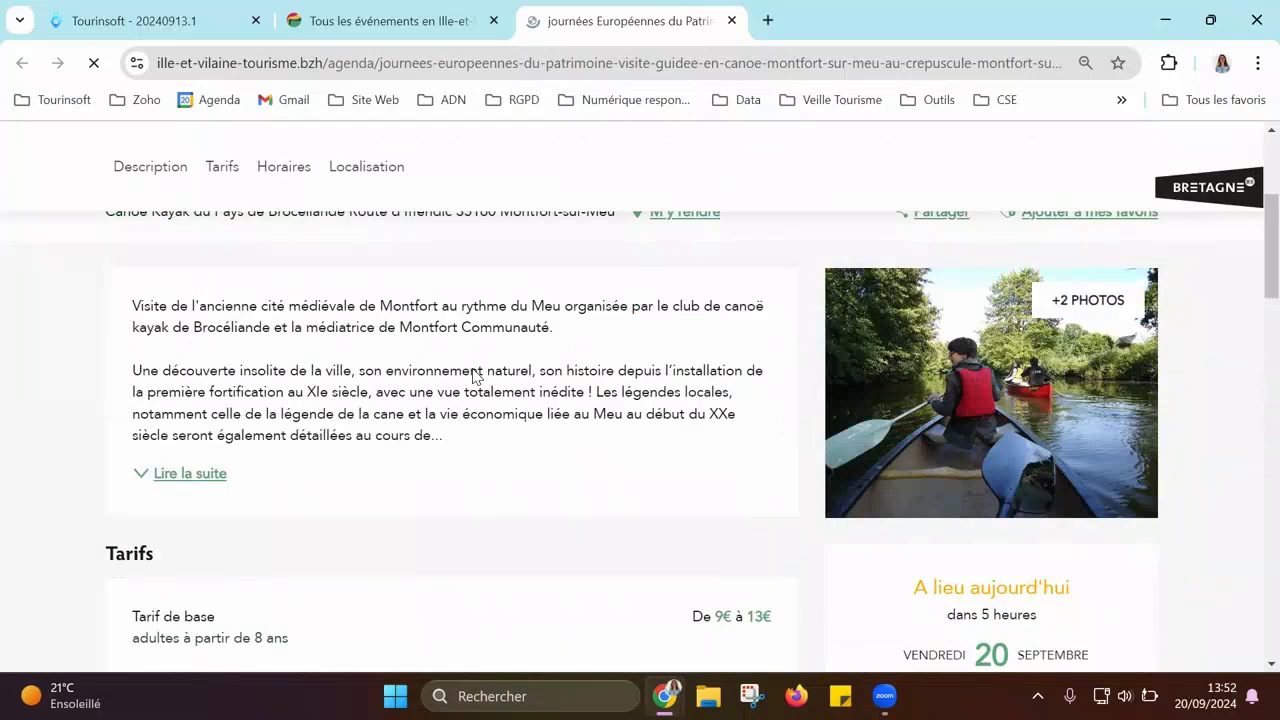
pyautogui.scroll(-10, 473, 369)
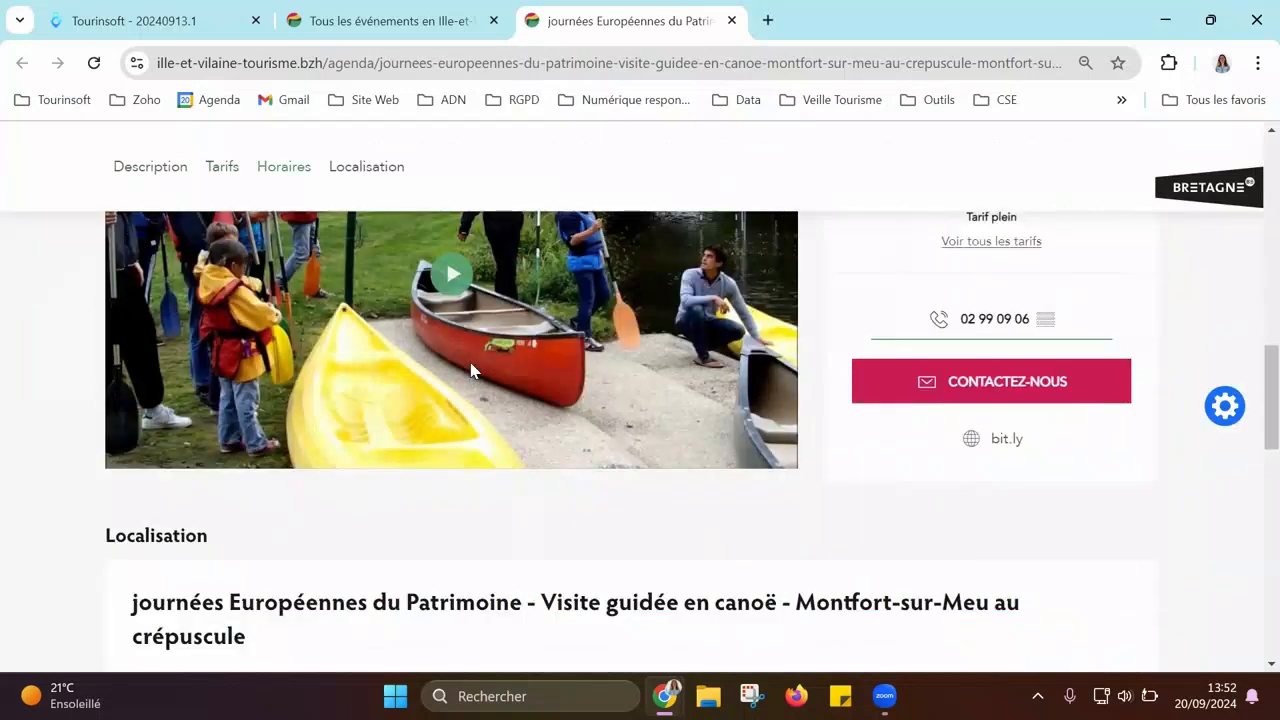
pyautogui.scroll(14, 473, 369)
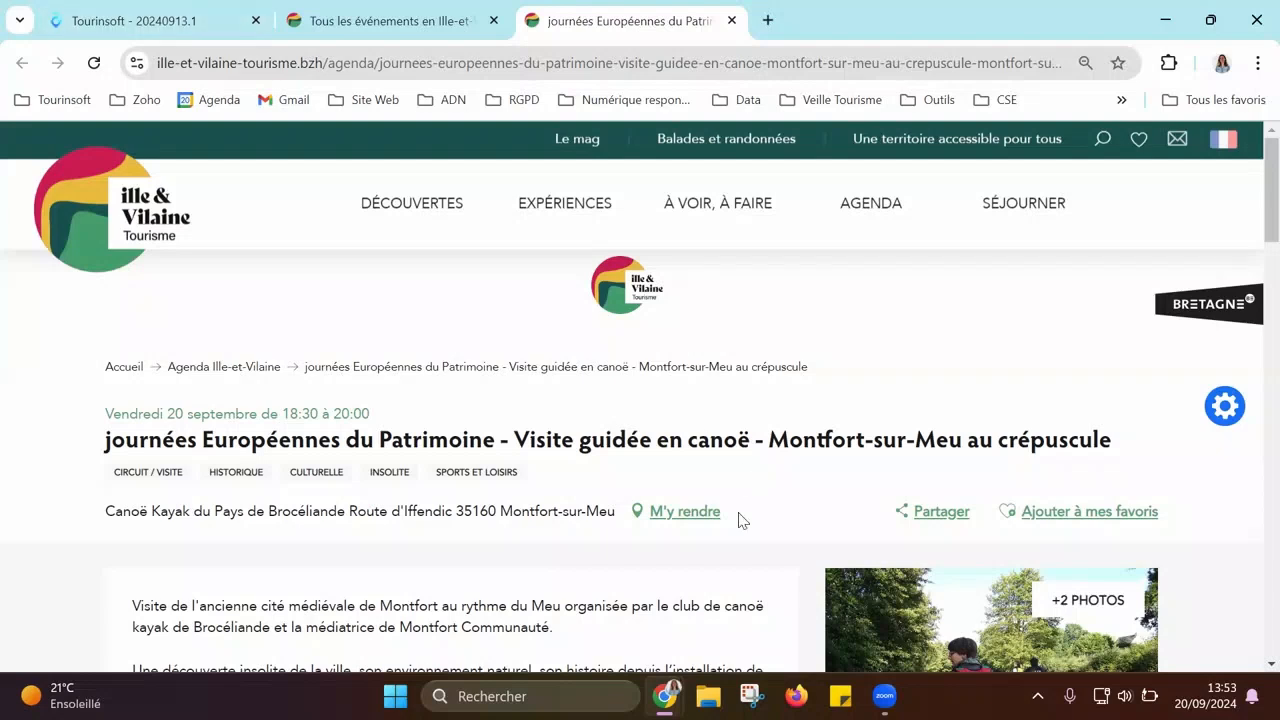
# Step: Switch back to Tourinsoft, return to its home page and open the Gen. Web Syndication list
pyautogui.click(174, 20)
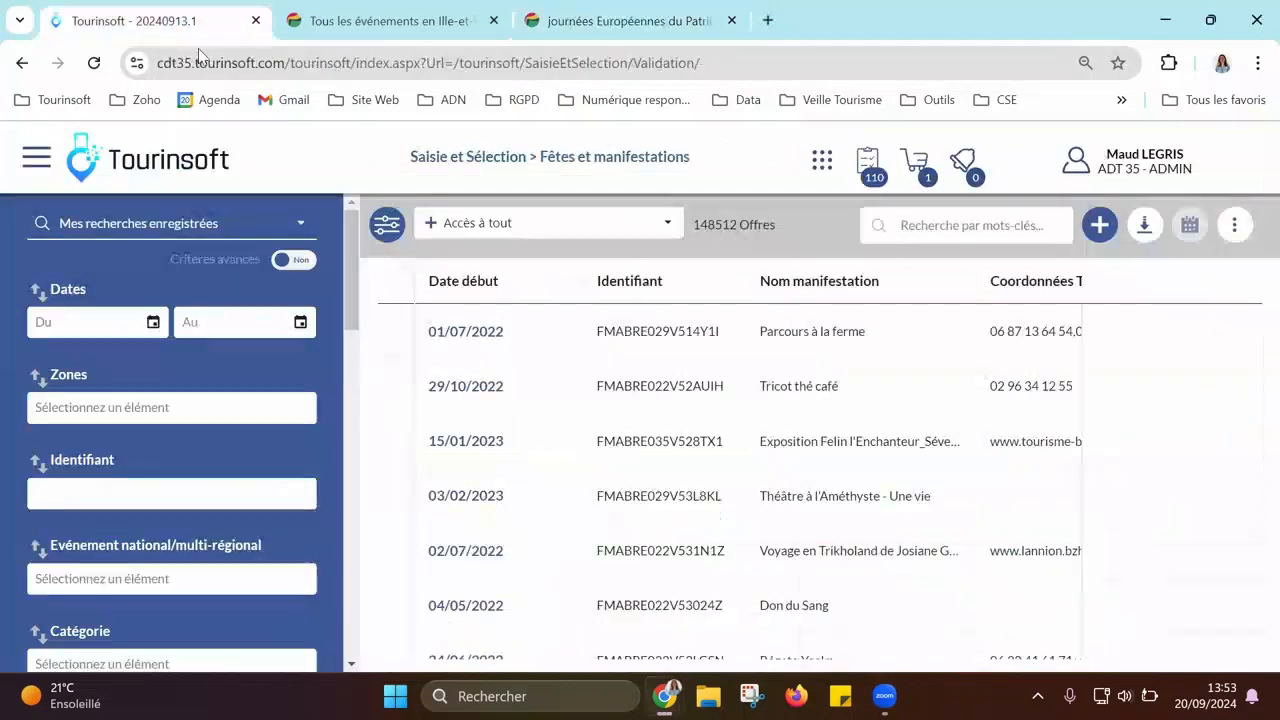
pyautogui.click(199, 175)
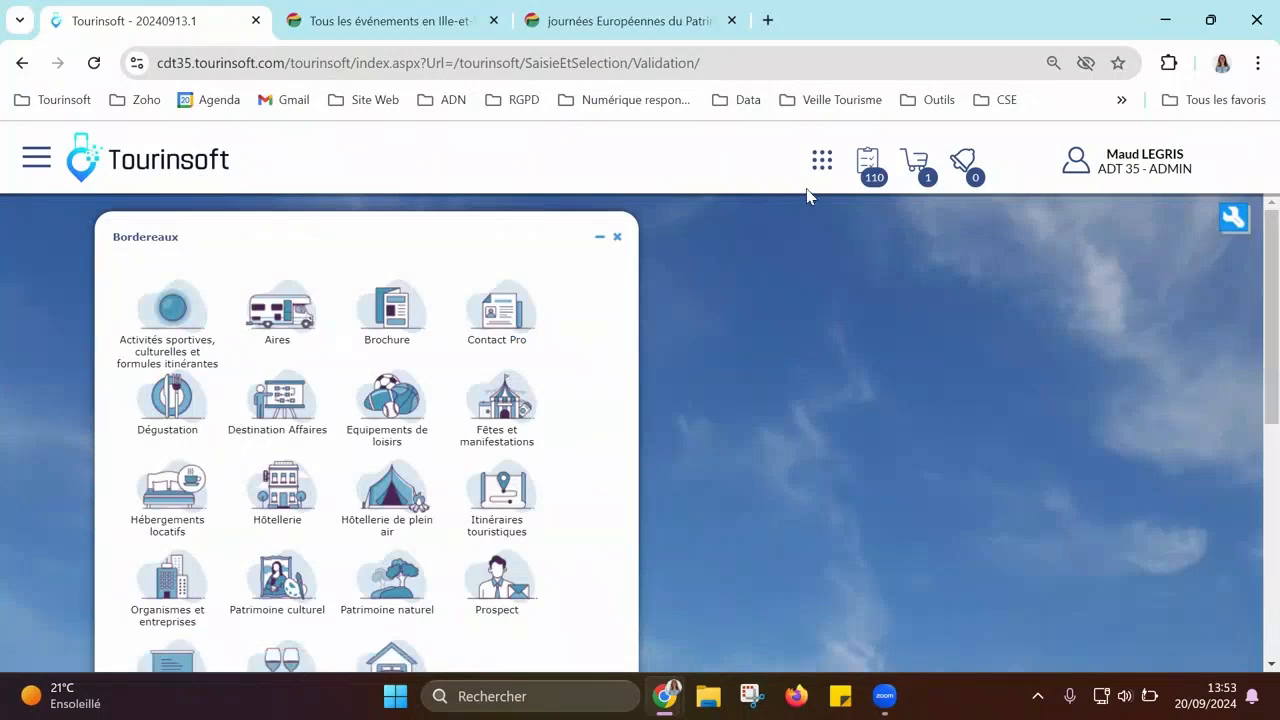
pyautogui.click(36, 157)
pyautogui.scroll(-1, 155, 575)
pyautogui.scroll(-6, 160, 545)
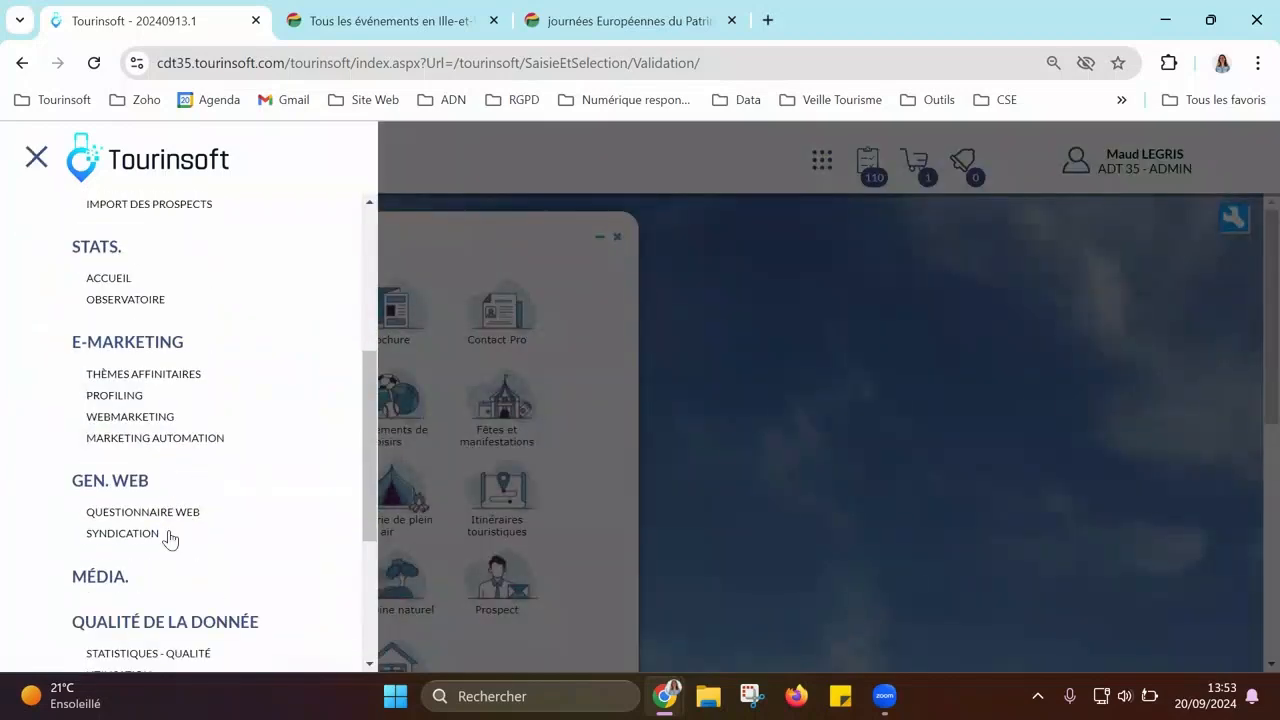
pyautogui.scroll(1, 171, 534)
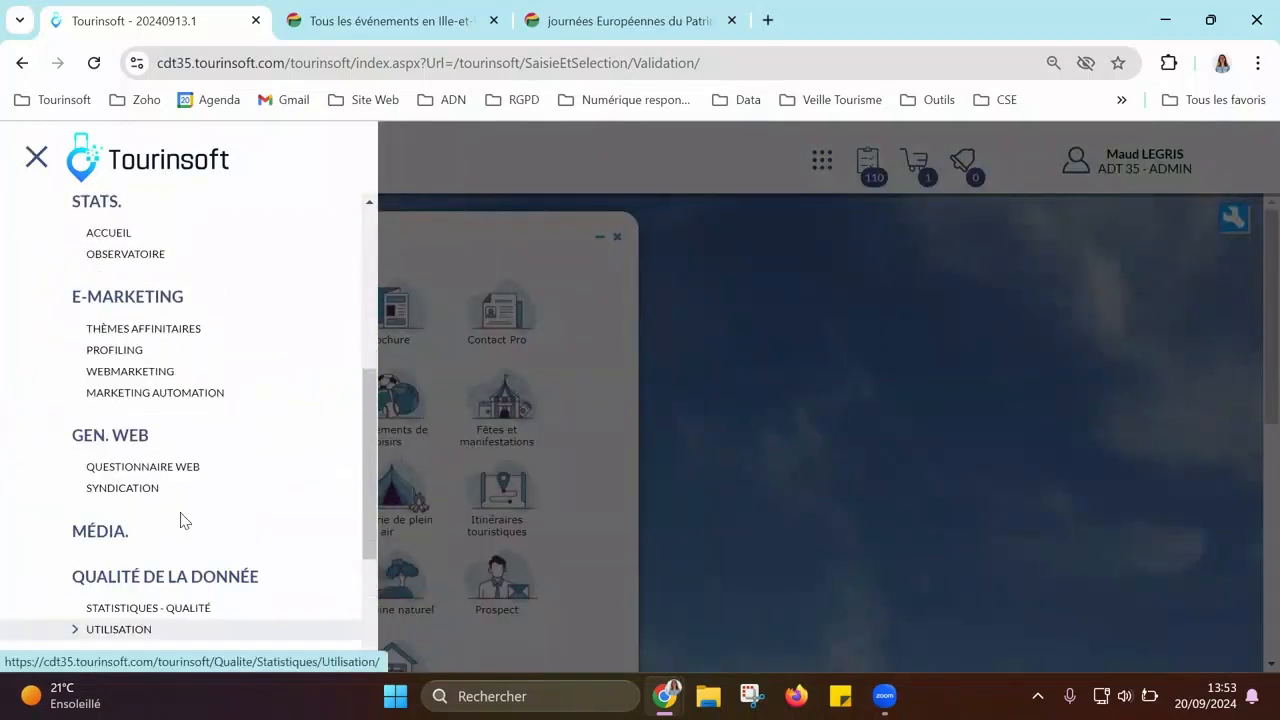
pyautogui.click(137, 504)
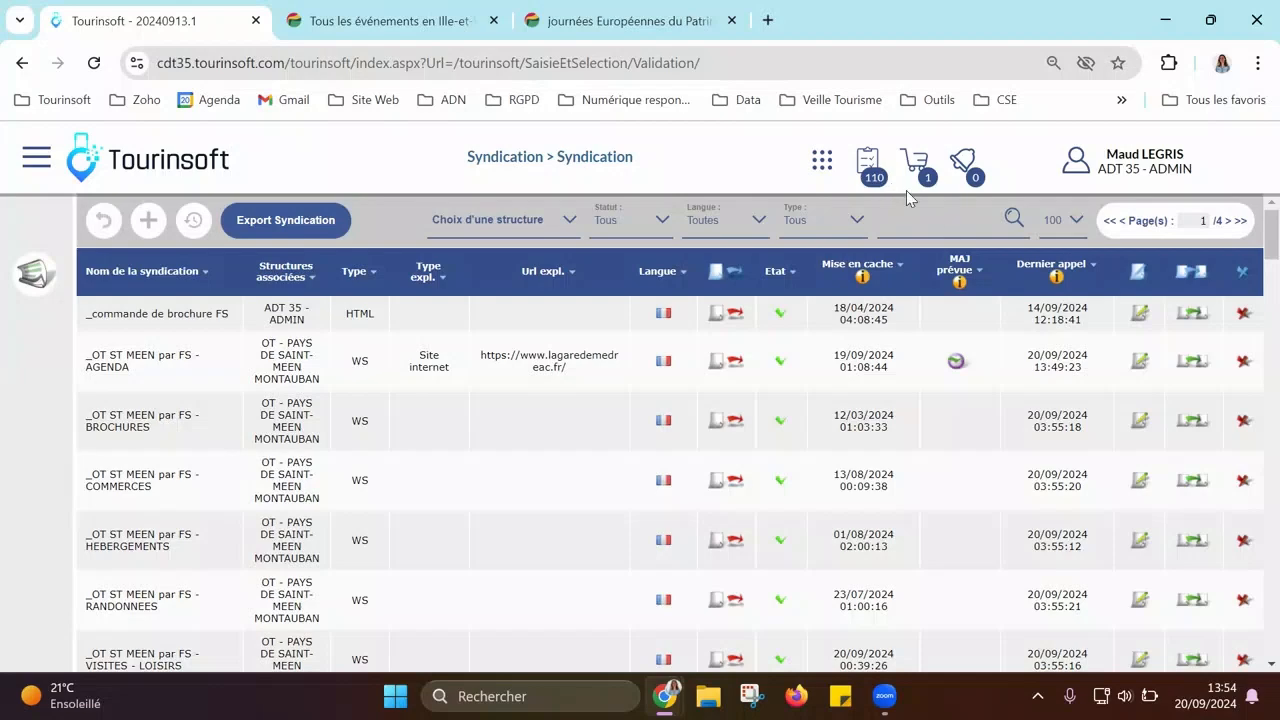
# Step: Glance at the website's events list, return to Tourinsoft and search the syndications for ADT35_FT_FMA
pyautogui.click(455, 22)
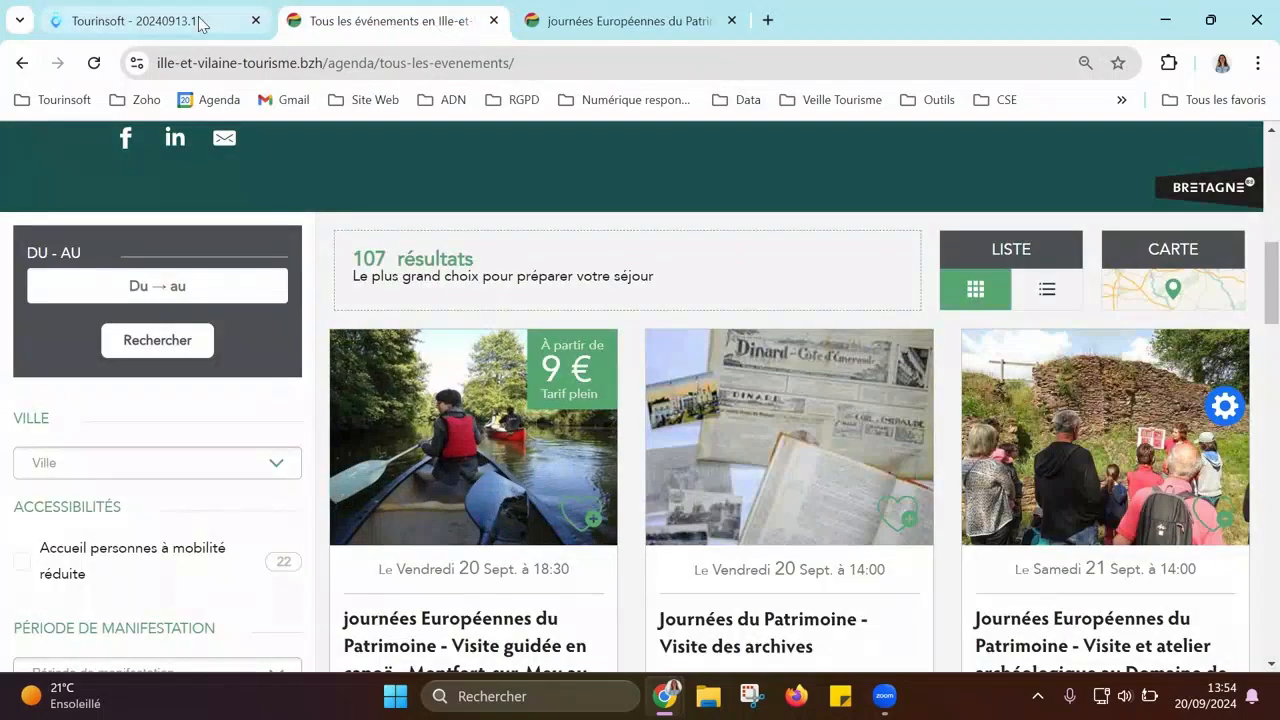
pyautogui.click(160, 20)
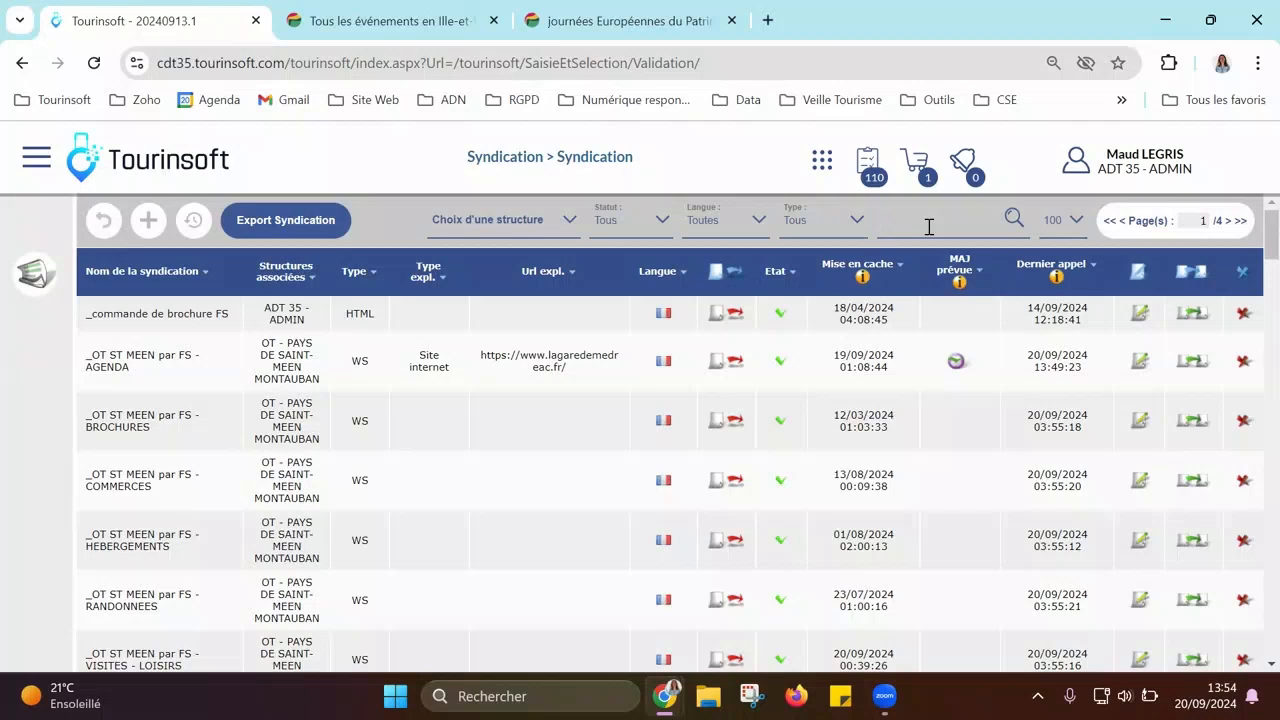
pyautogui.click(929, 221)
pyautogui.write('ft')
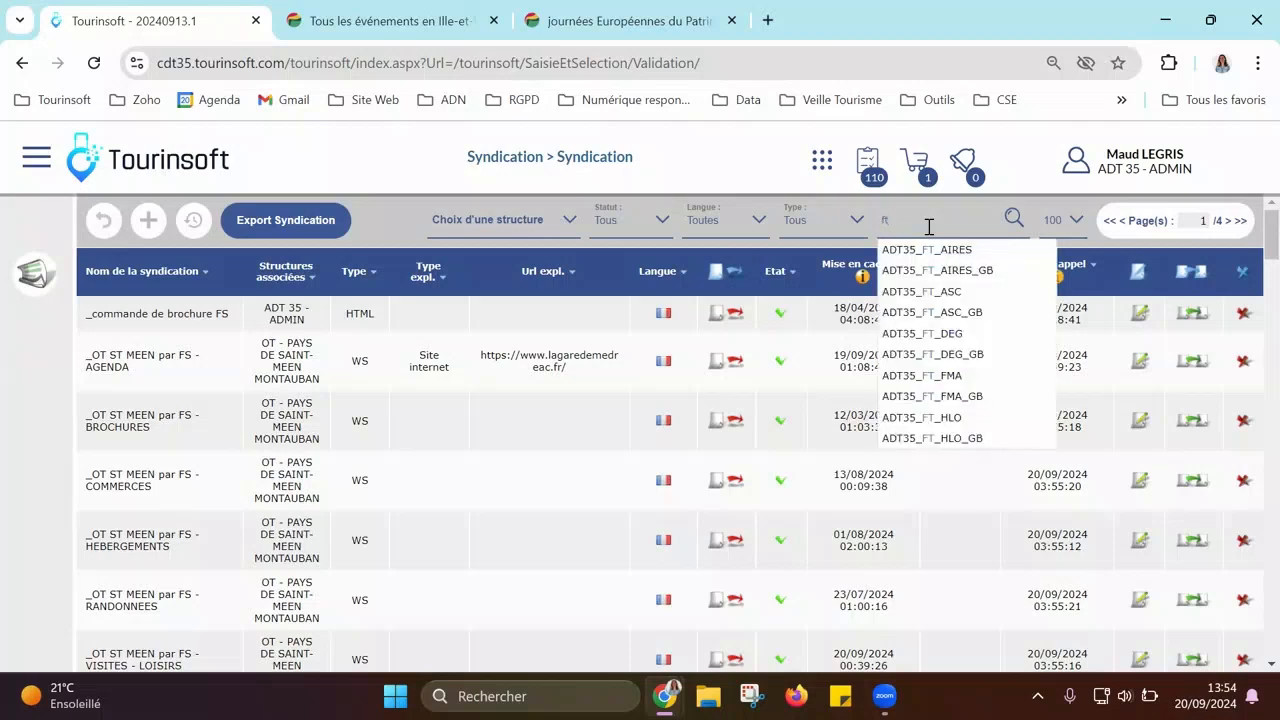
pyautogui.click(985, 376)
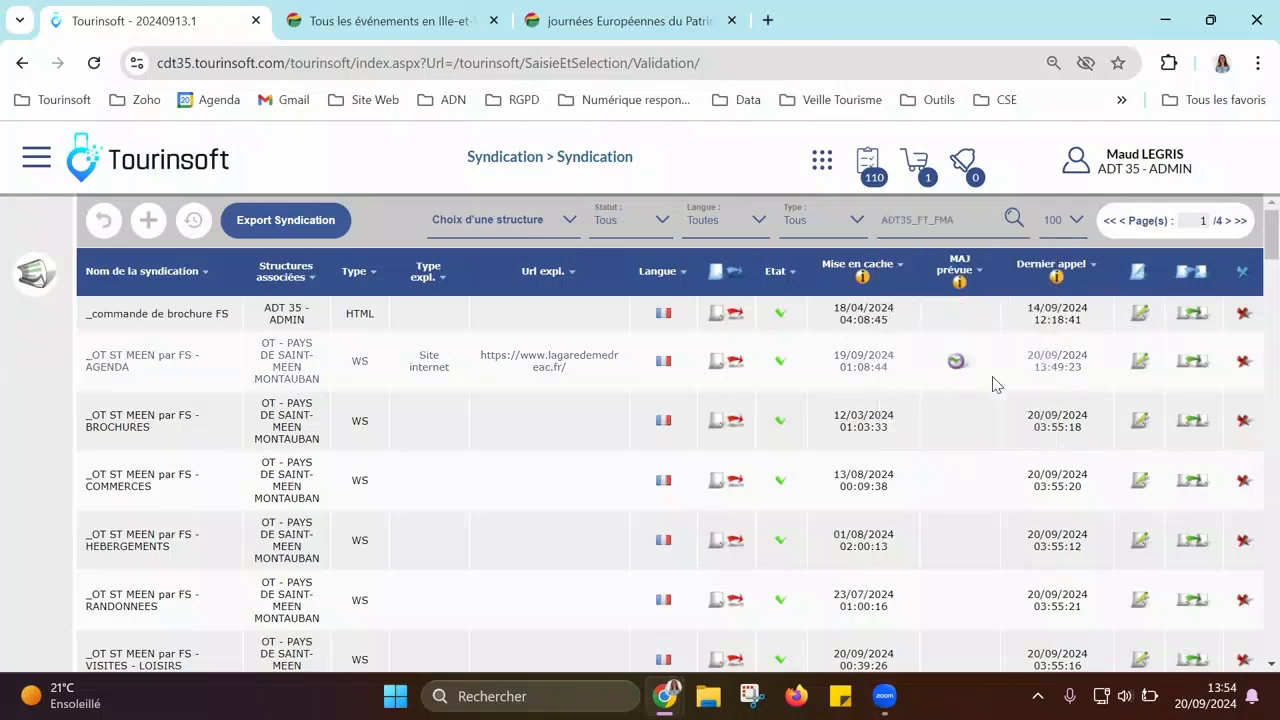
pyautogui.click(1016, 221)
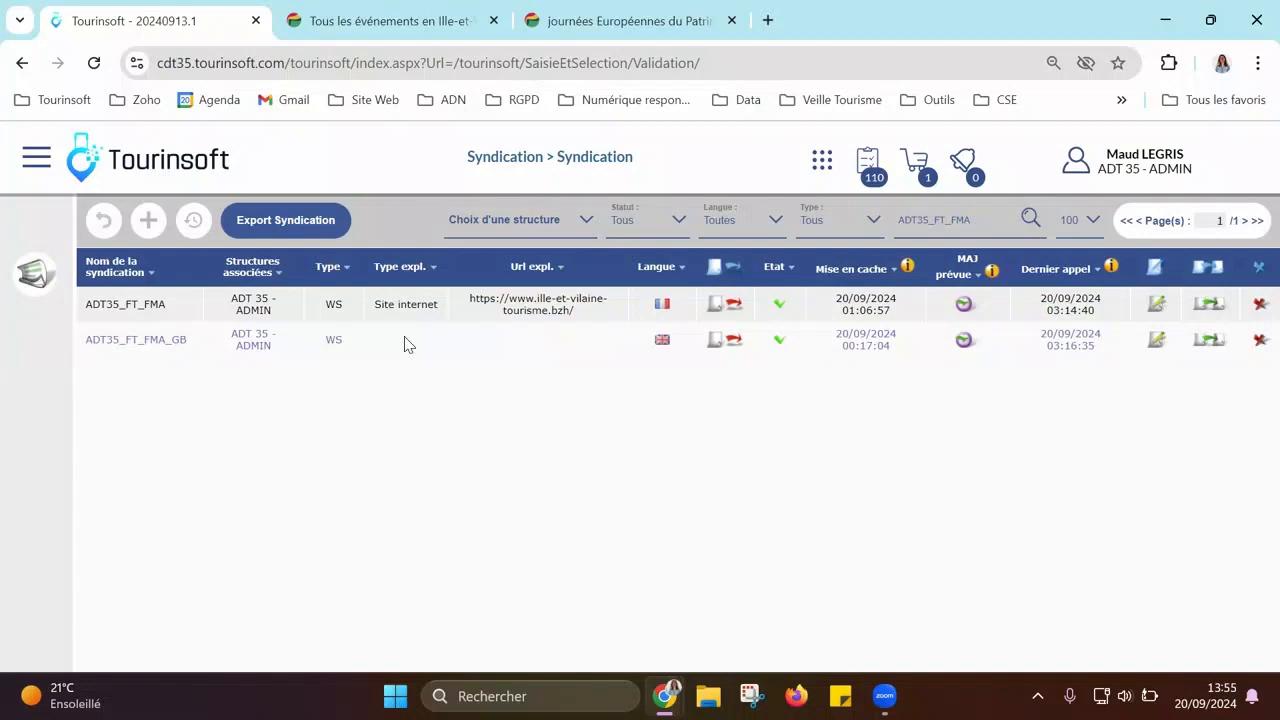
# Step: Open the French ADT35_FT_FMA syndication's filter activation and examine which Fêtes et manifestations saved searches are ticked
pyautogui.click(117, 306)
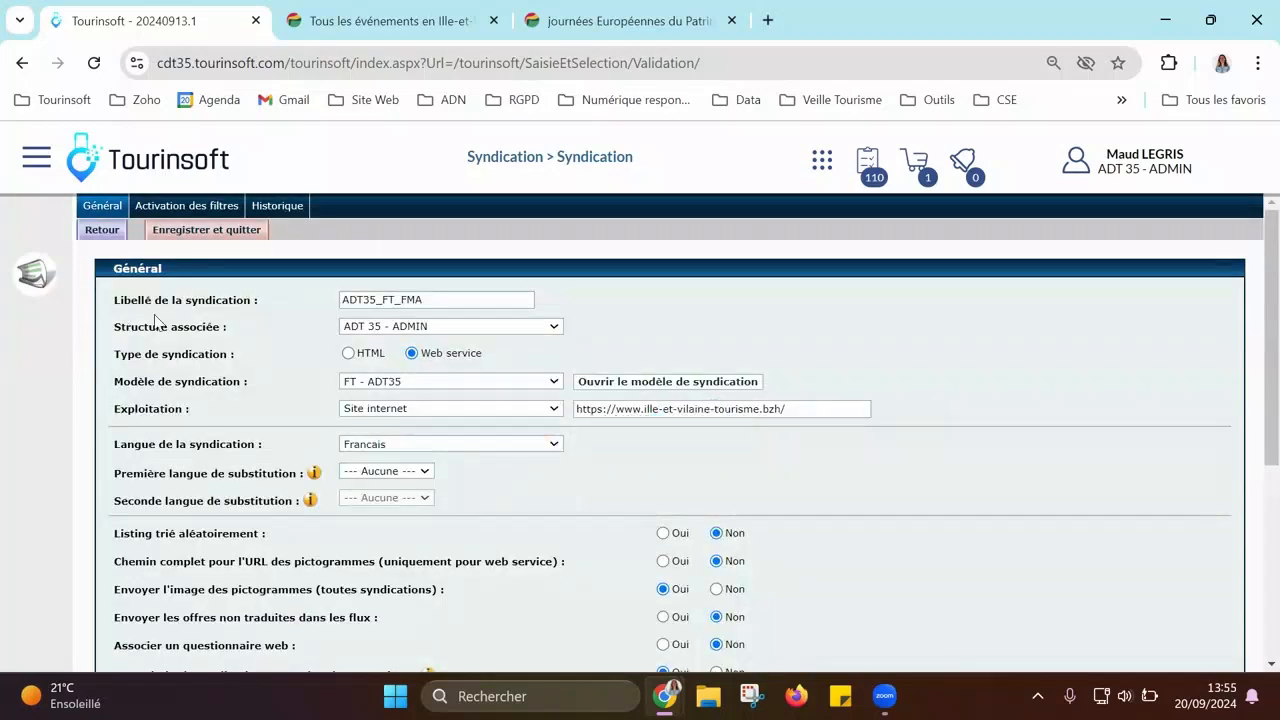
pyautogui.click(170, 210)
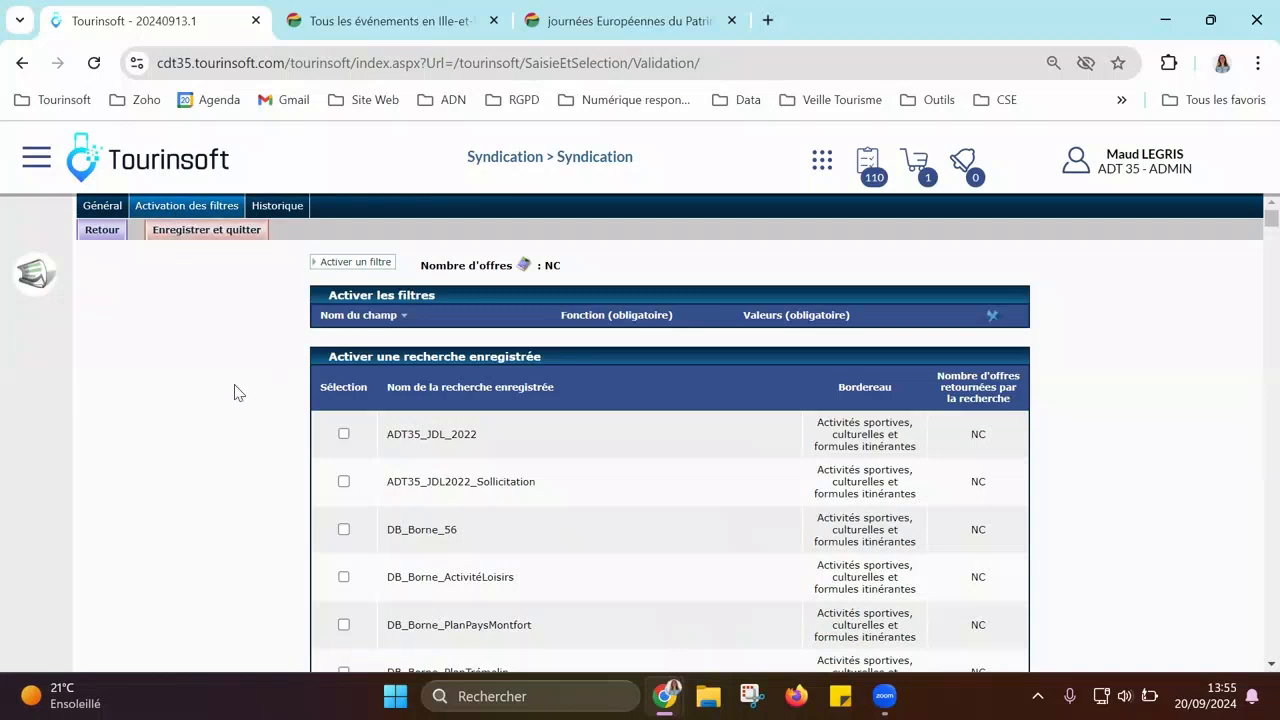
pyautogui.scroll(-2, 237, 390)
pyautogui.scroll(3, 270, 361)
pyautogui.scroll(-10, 214, 416)
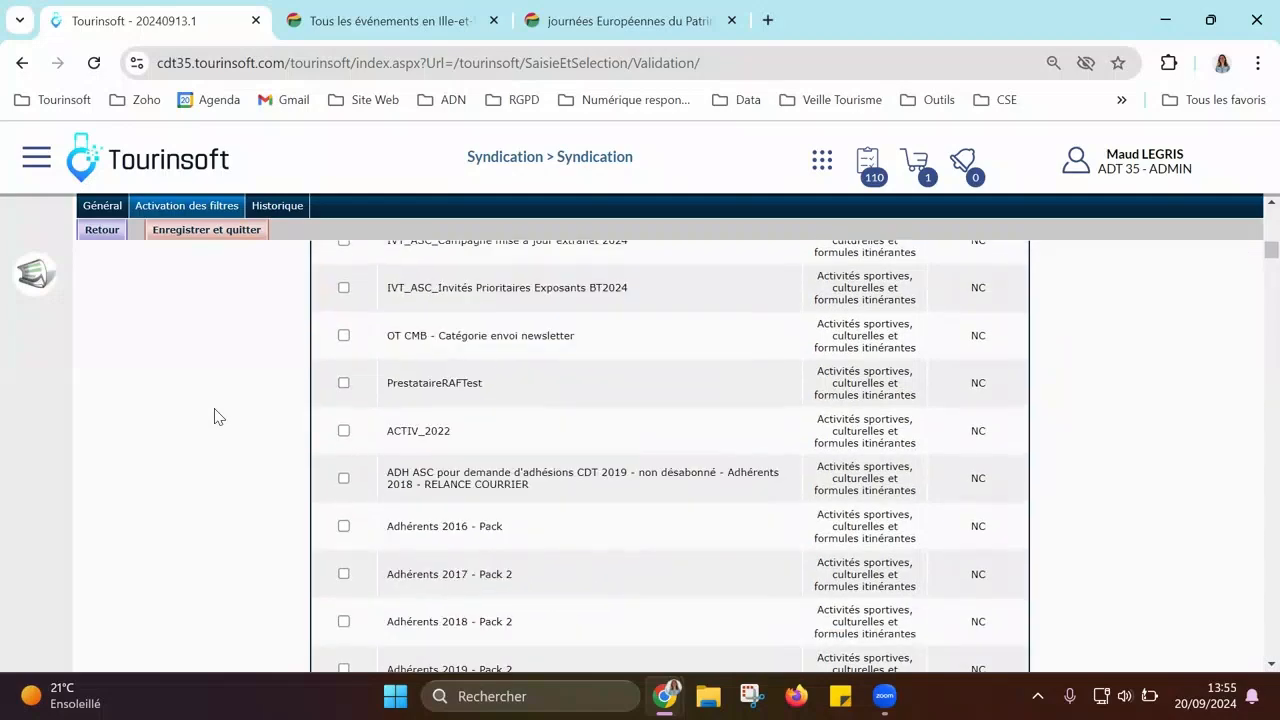
pyautogui.scroll(-15, 214, 416)
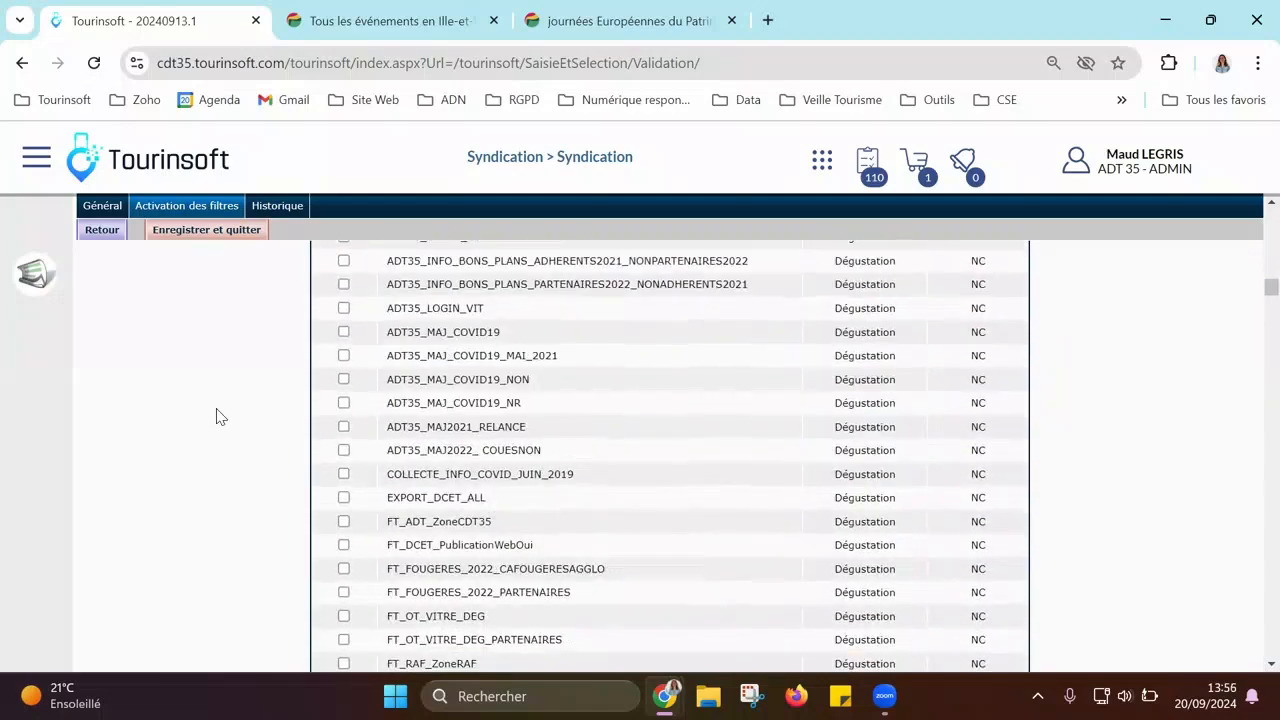
pyautogui.scroll(-12, 220, 416)
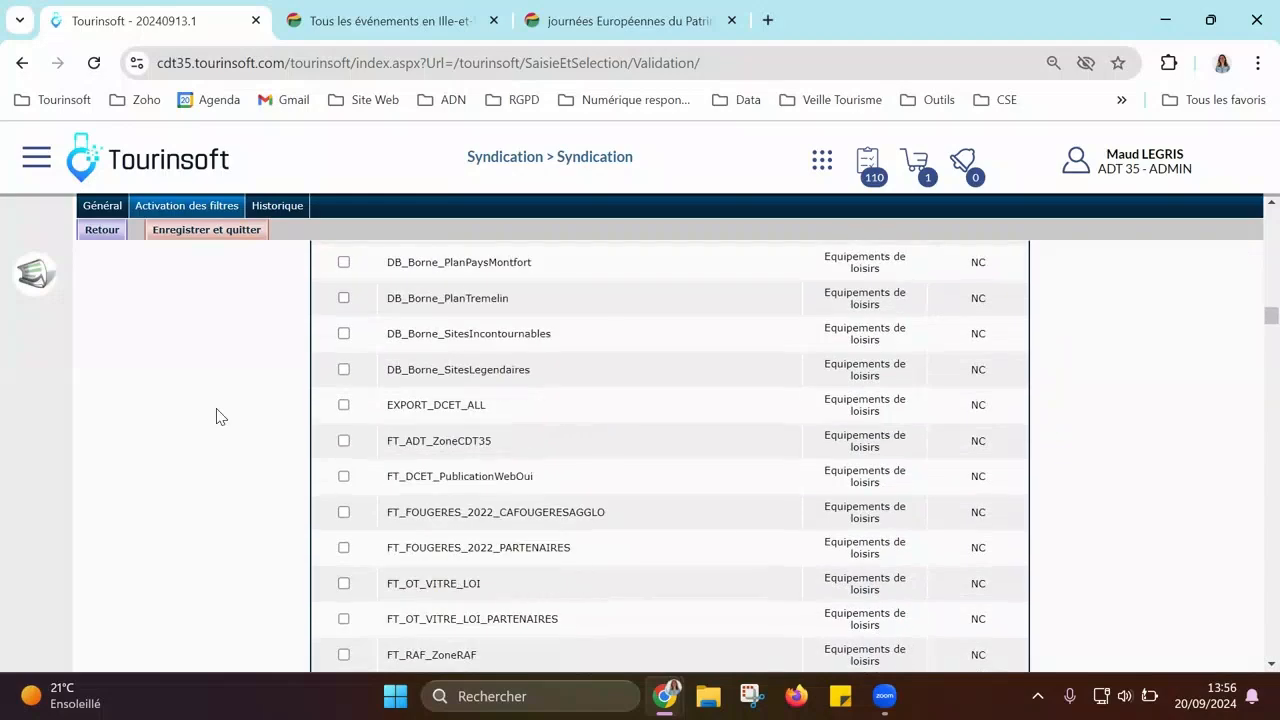
pyautogui.scroll(-12, 220, 416)
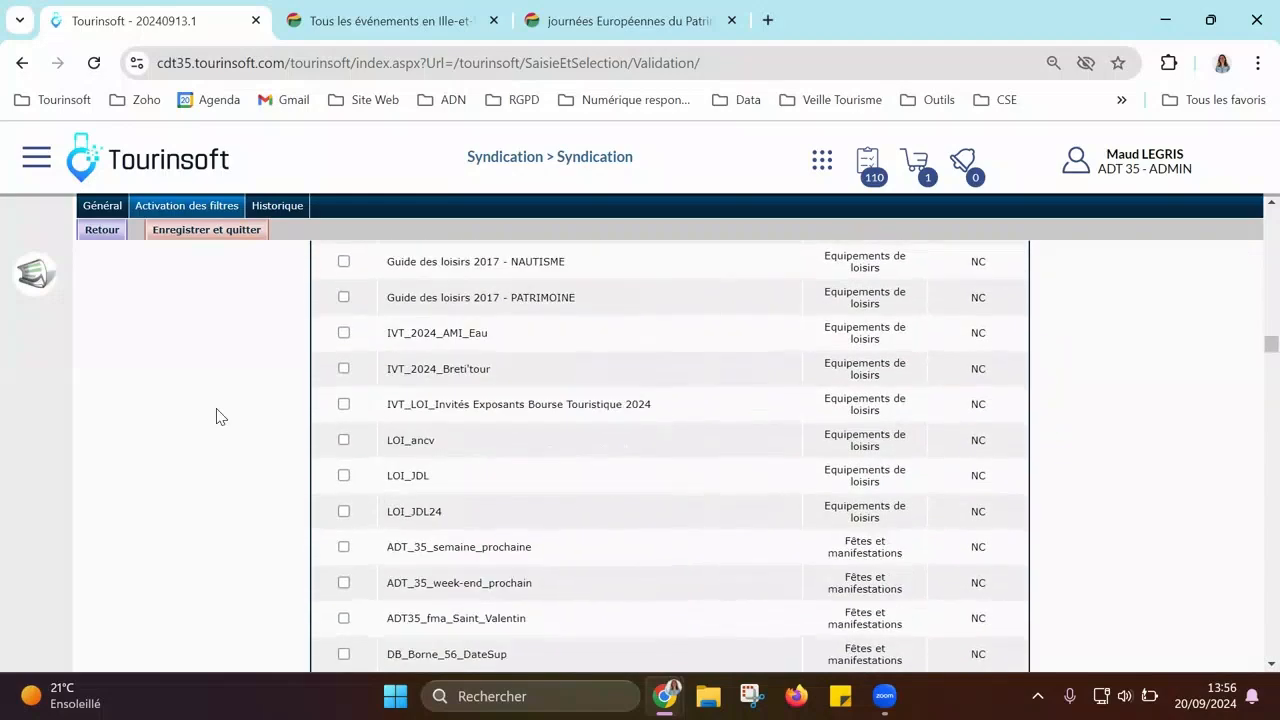
pyautogui.scroll(-12, 220, 416)
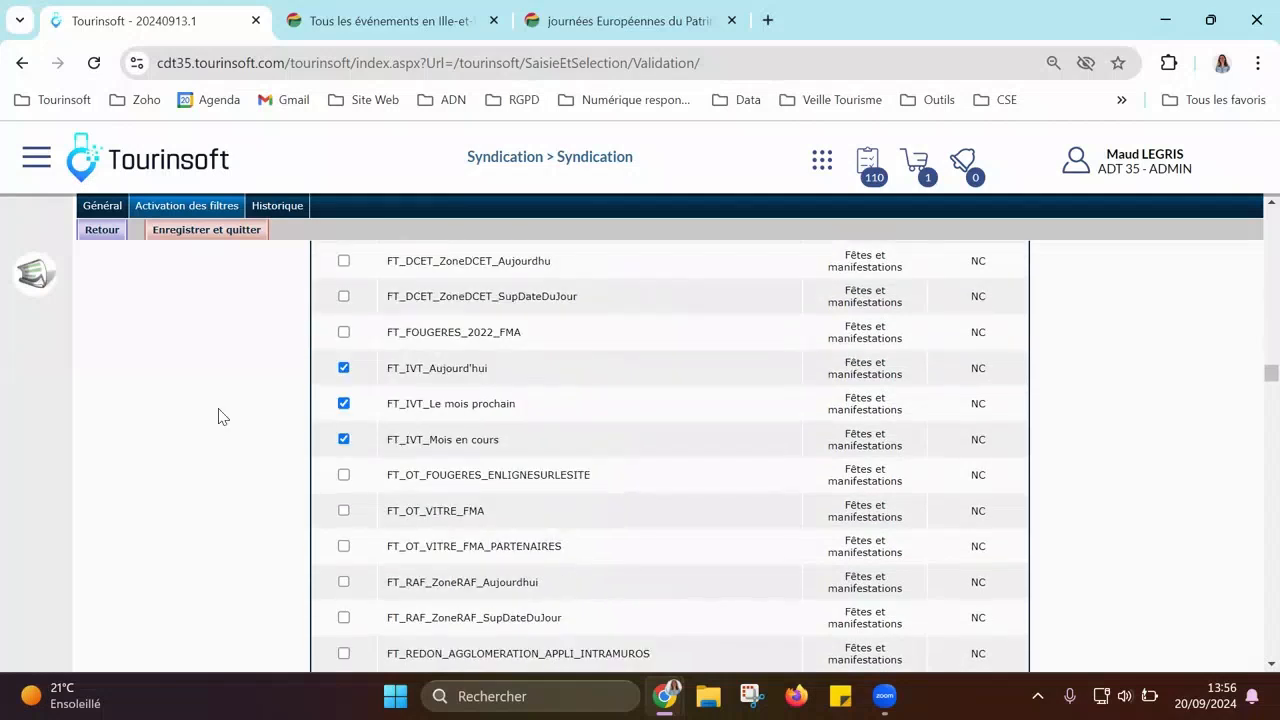
pyautogui.scroll(1, 220, 414)
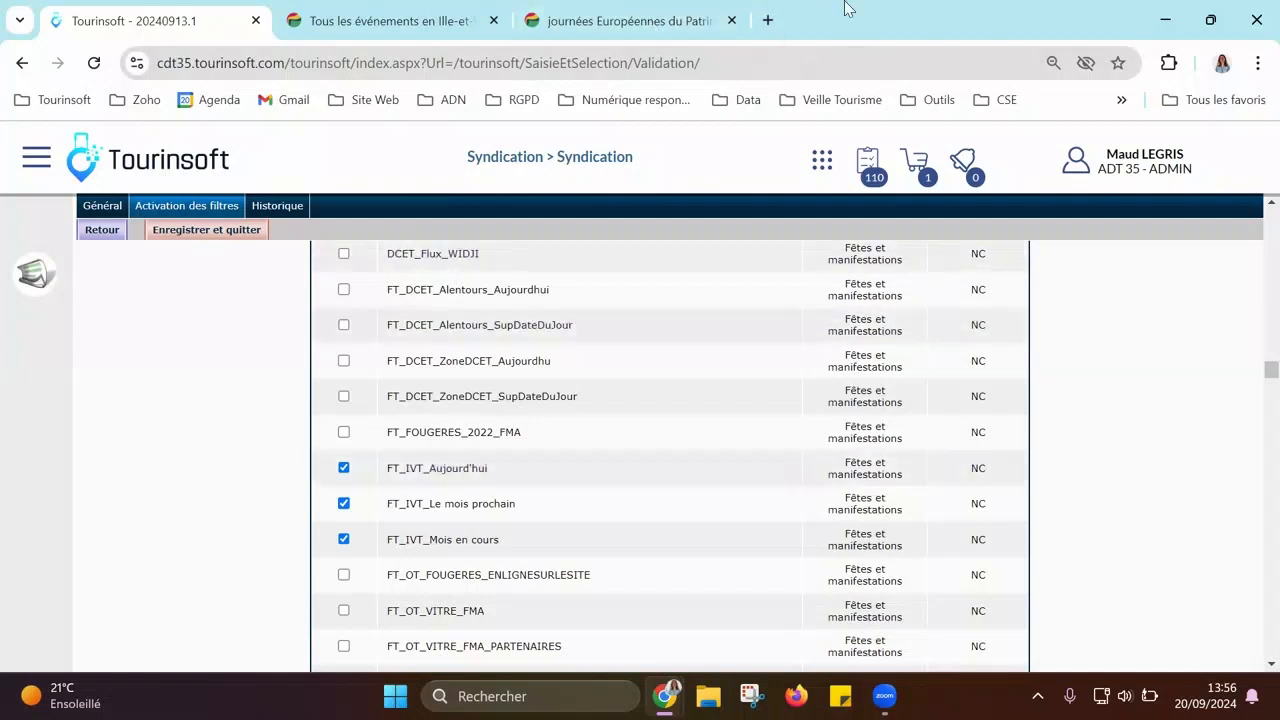
# Step: Open Tourinsoft in a new browser tab and go to the Fêtes et manifestations records
pyautogui.click(768, 20)
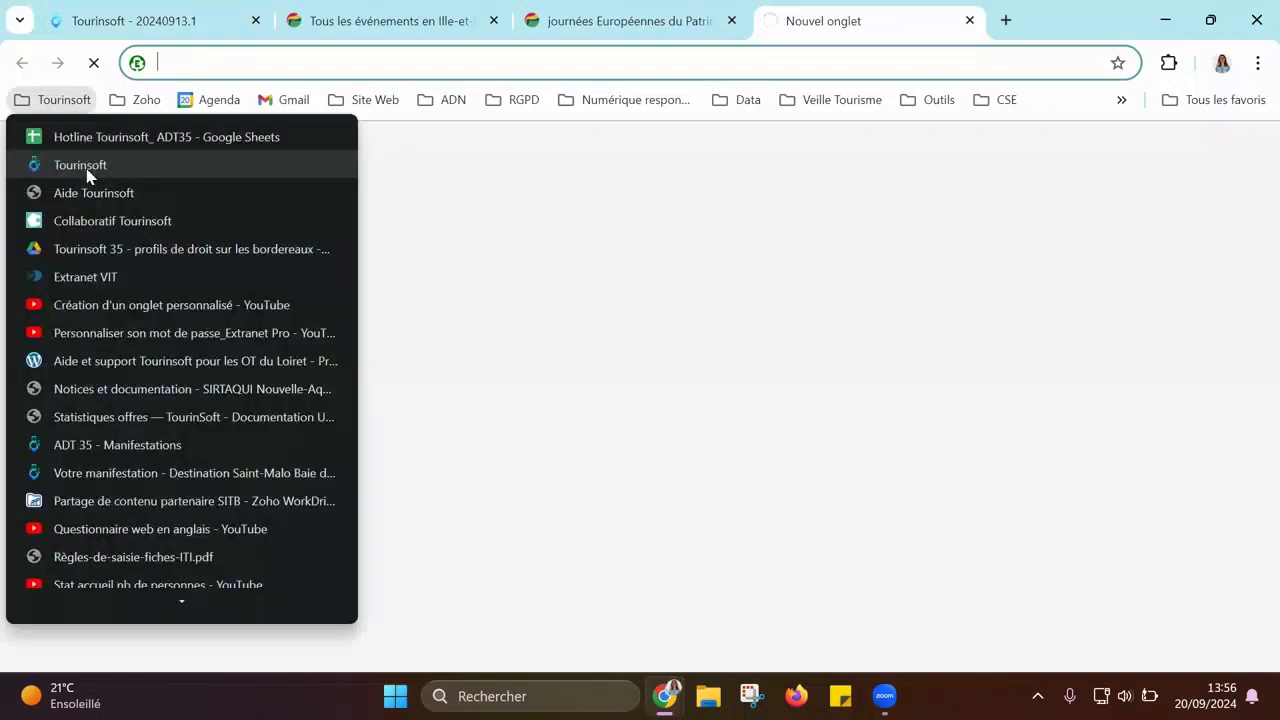
pyautogui.click(87, 166)
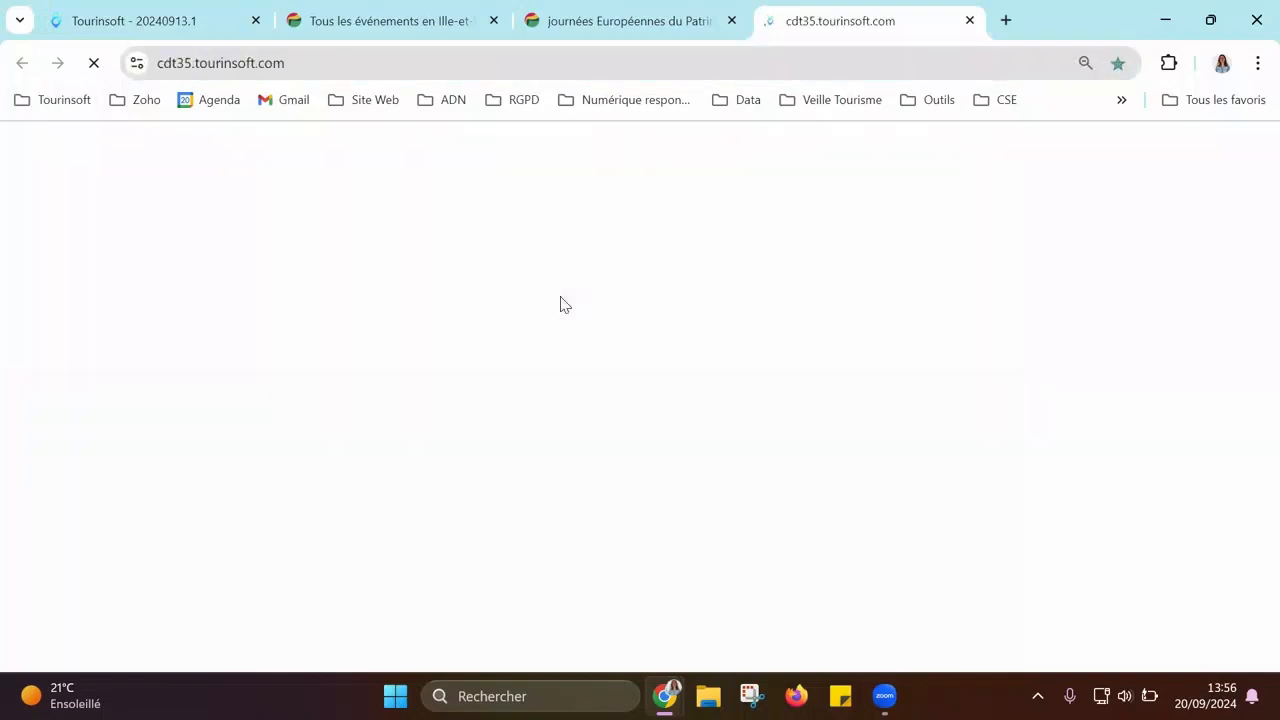
pyautogui.click(538, 483)
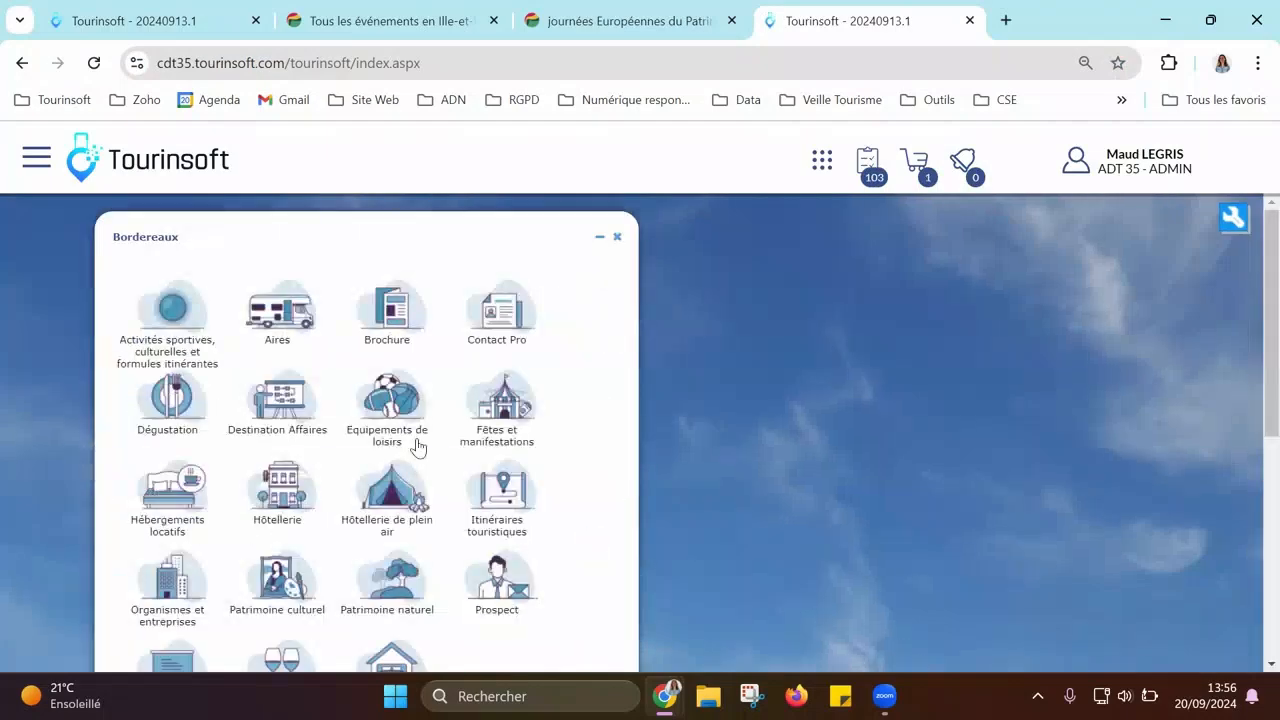
pyautogui.click(496, 411)
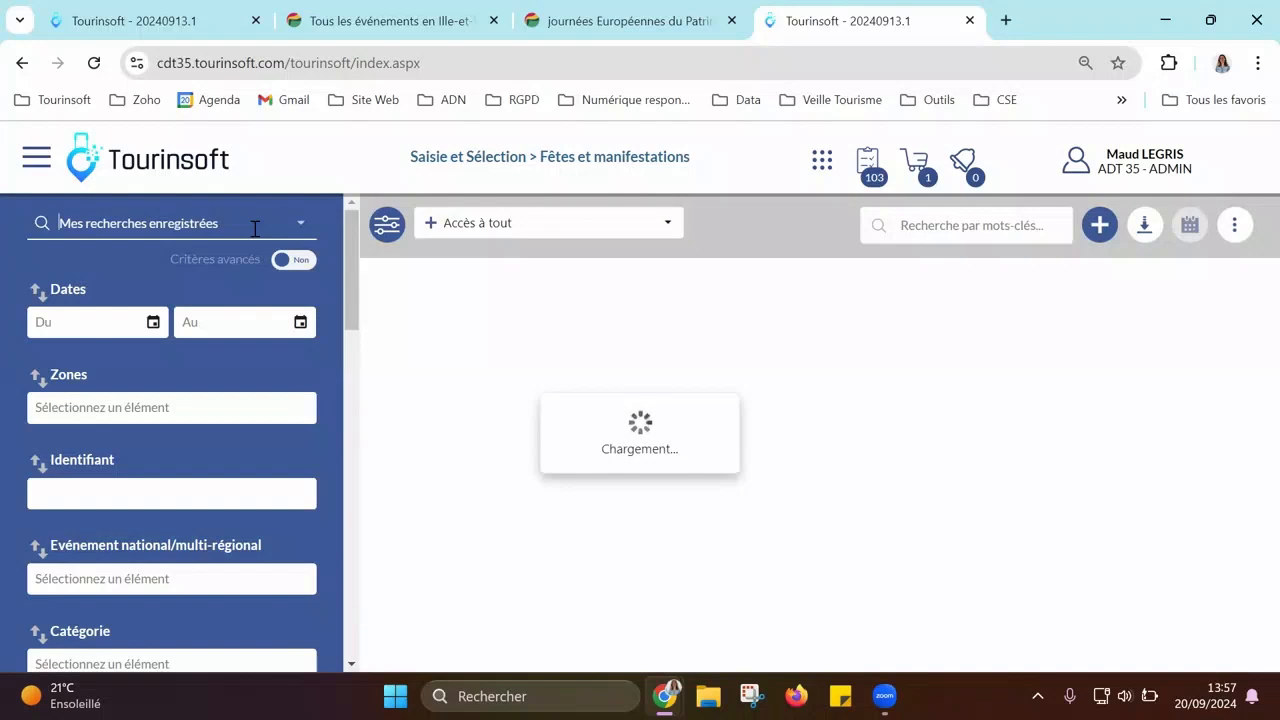
# Step: Find and load the saved search FT_IVT_Aujourd'hui, and review its criteria through to the dates
pyautogui.write('ft_ivt')
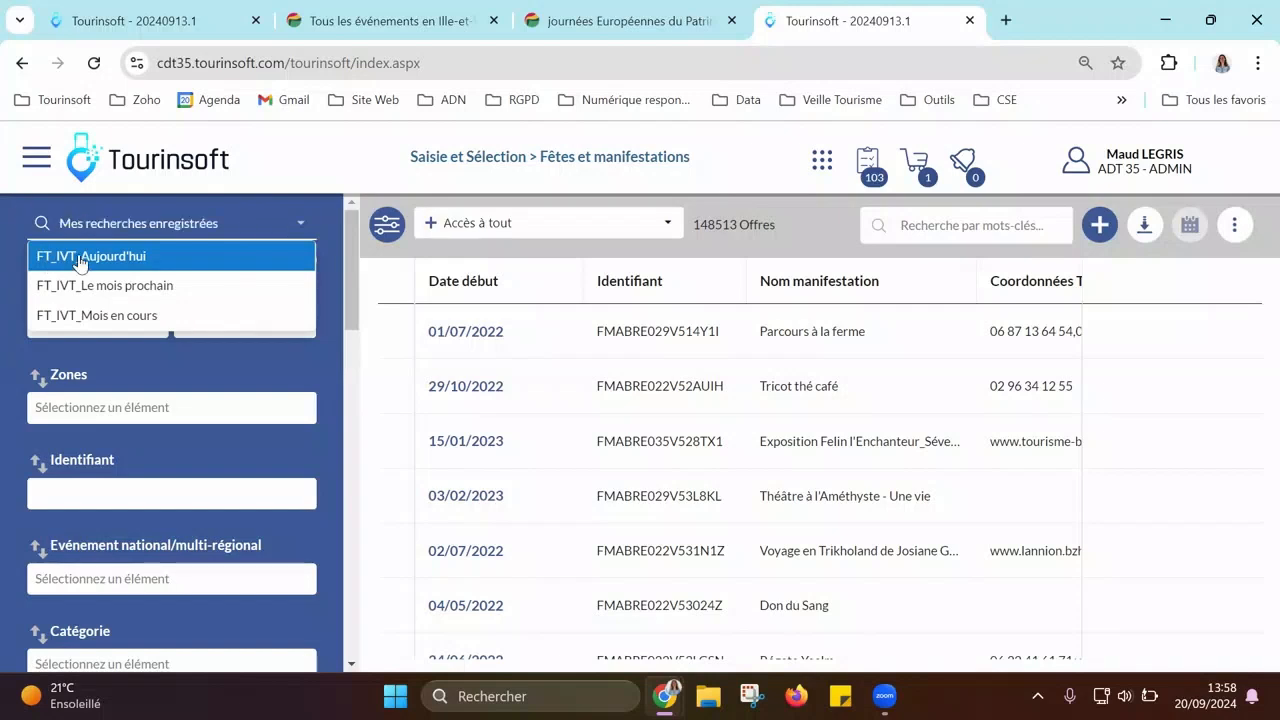
pyautogui.click(144, 250)
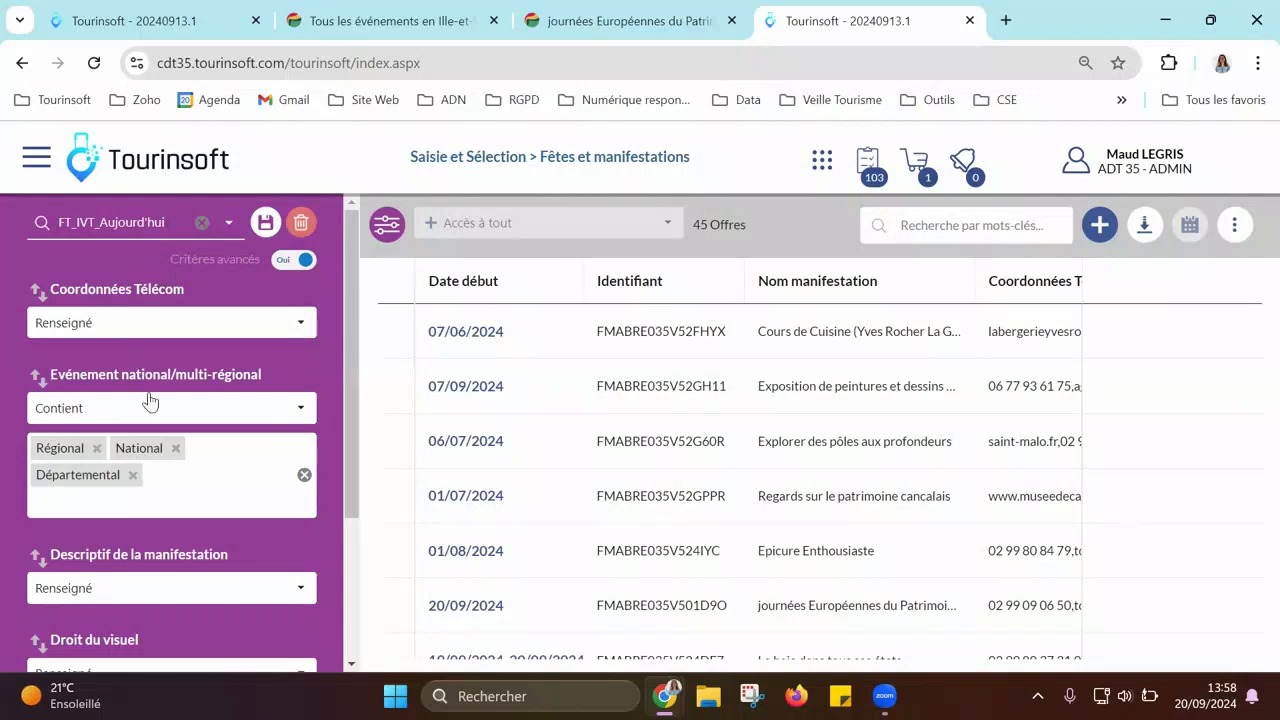
pyautogui.scroll(-1, 149, 398)
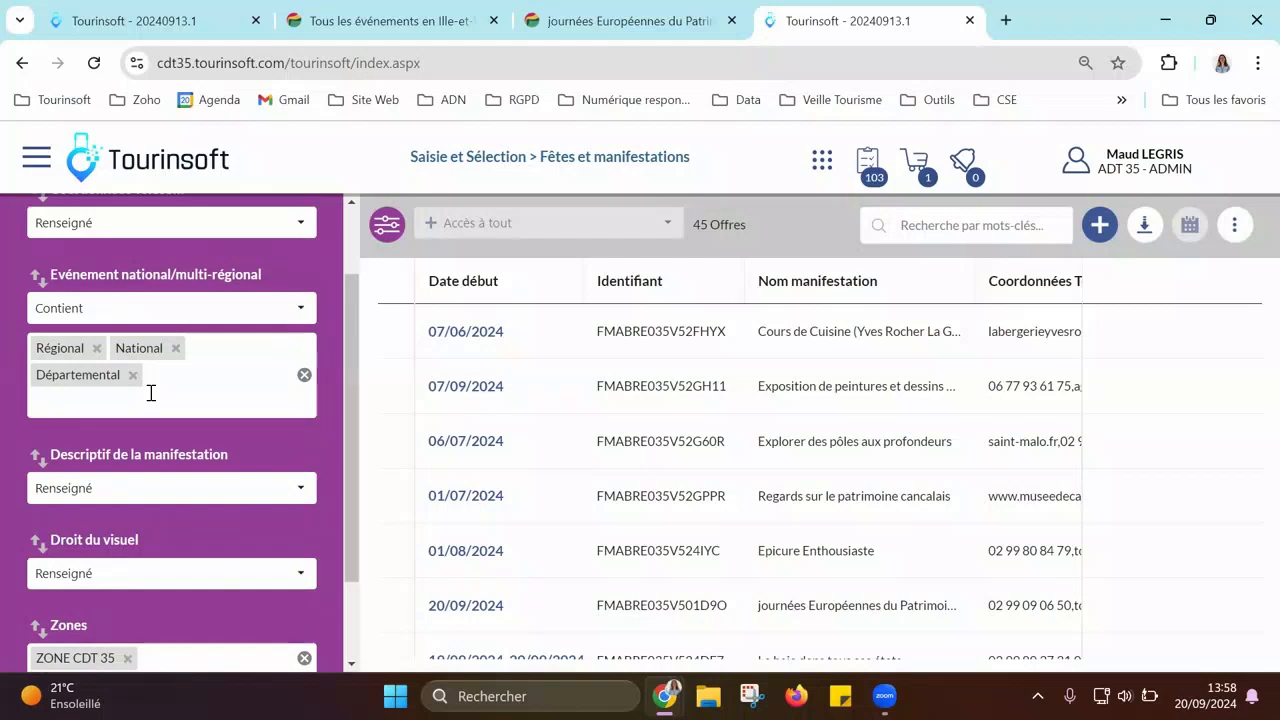
pyautogui.scroll(-1, 151, 393)
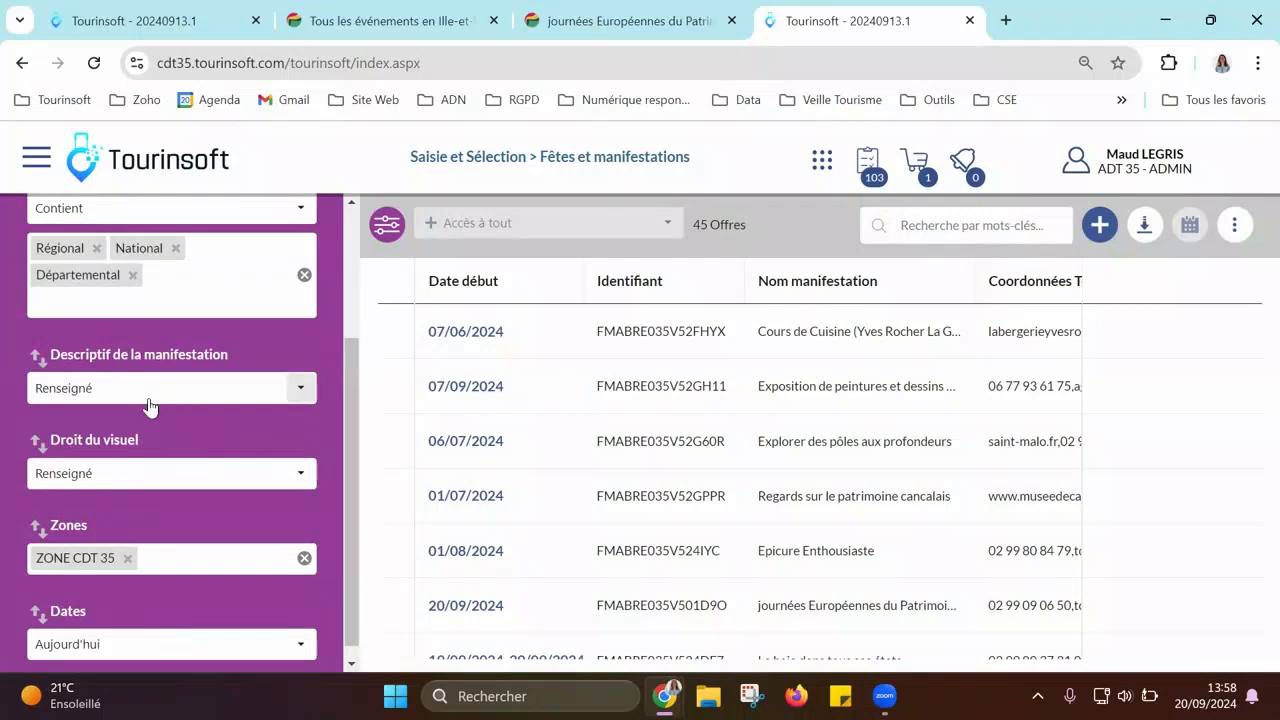
pyautogui.scroll(-1, 159, 486)
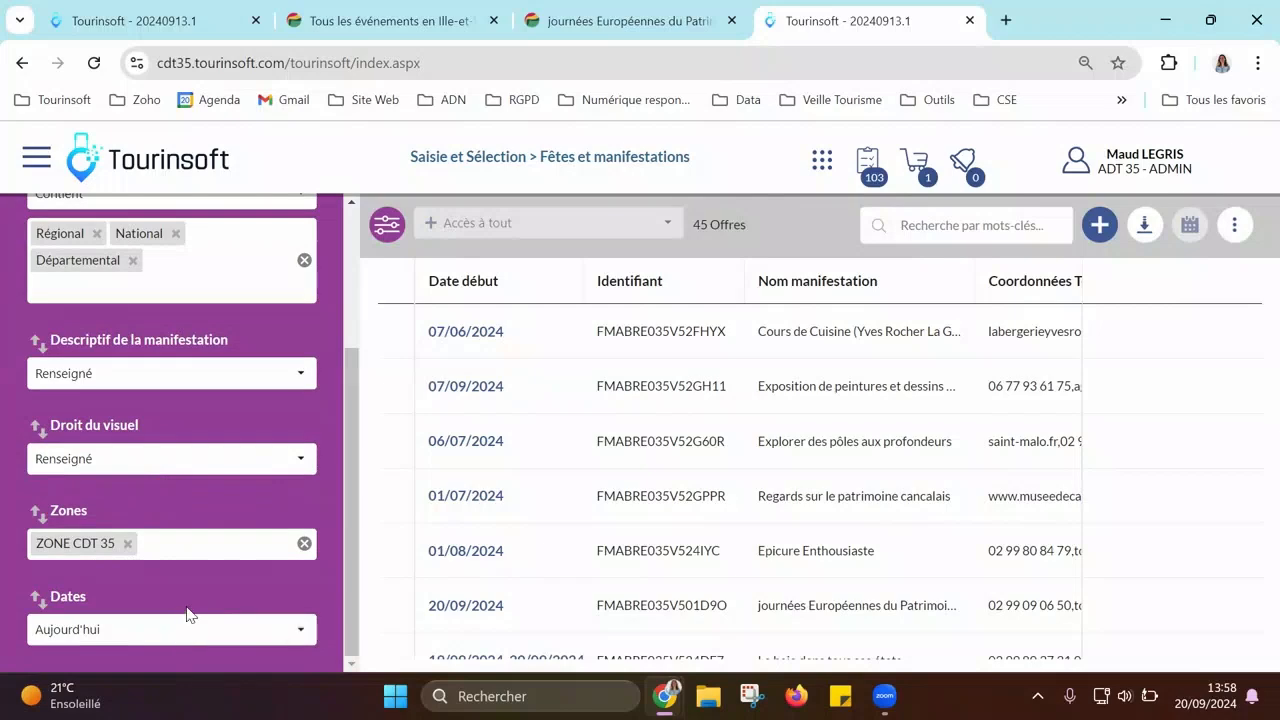
# Step: Try the Dates criterion with Toute l'année, set it back to Aujourd'hui and look over the search criteria again
pyautogui.click(177, 637)
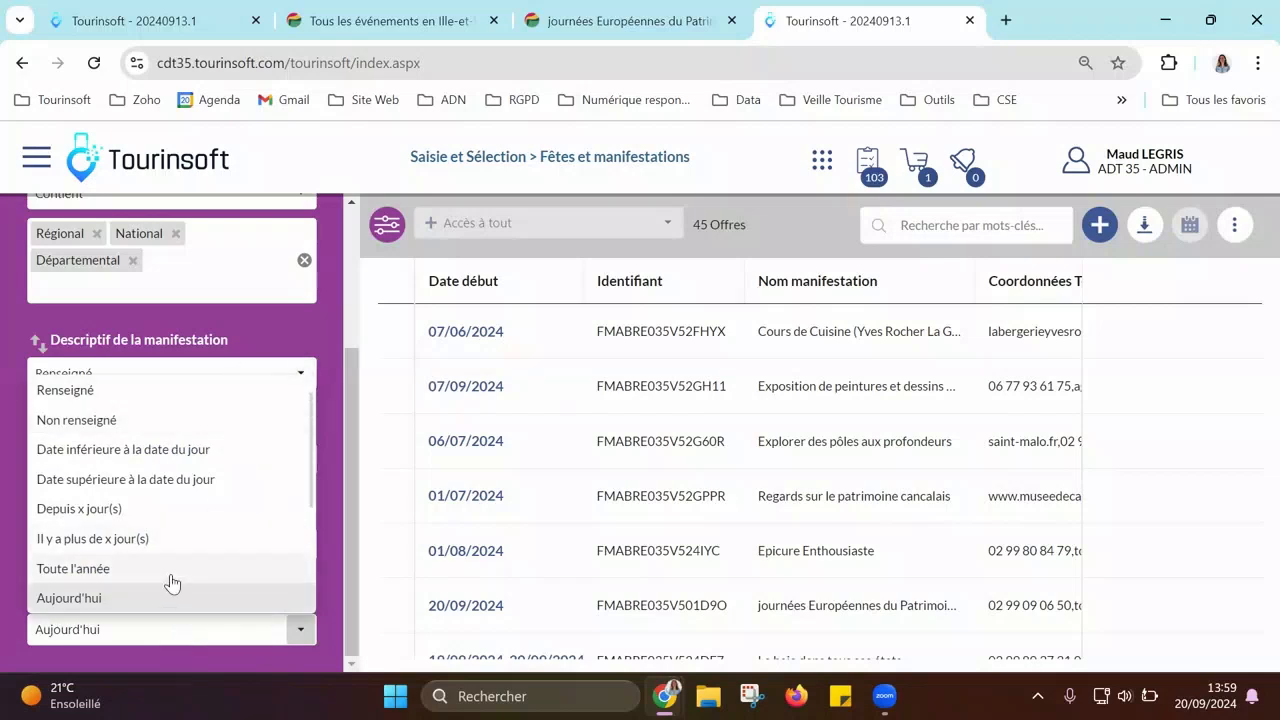
pyautogui.click(168, 628)
pyautogui.click(177, 630)
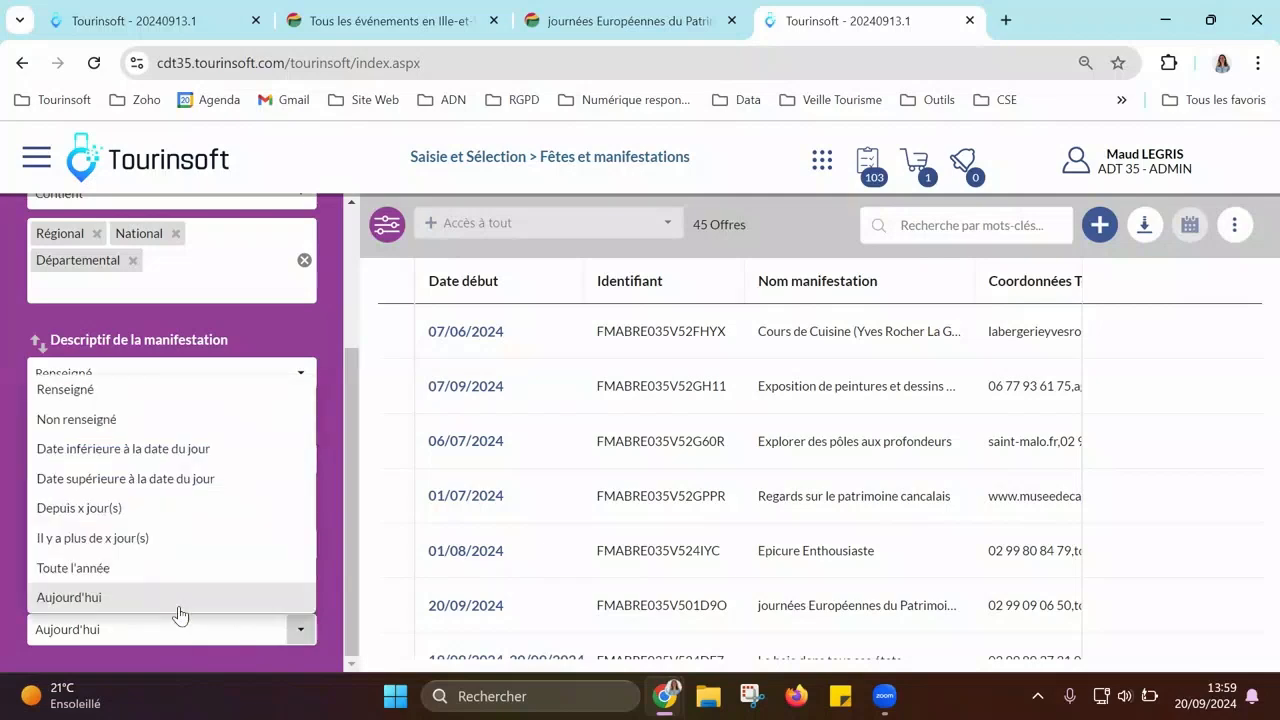
pyautogui.click(180, 569)
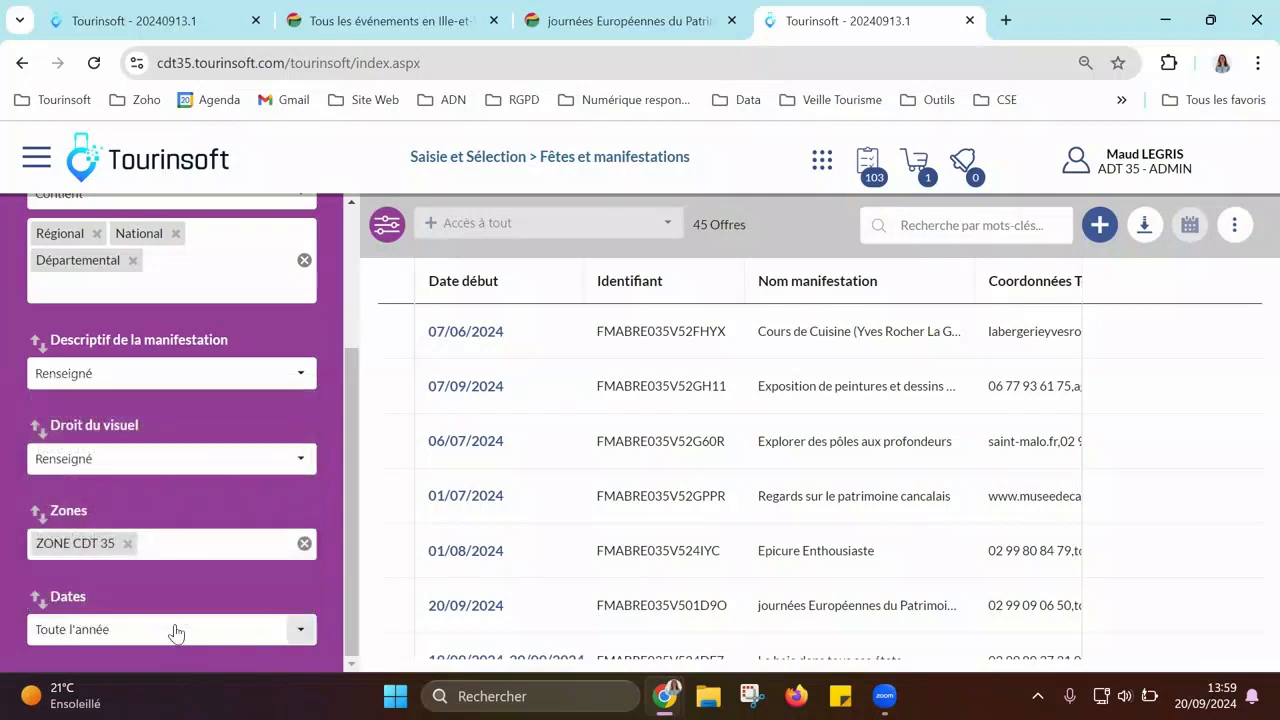
pyautogui.click(175, 633)
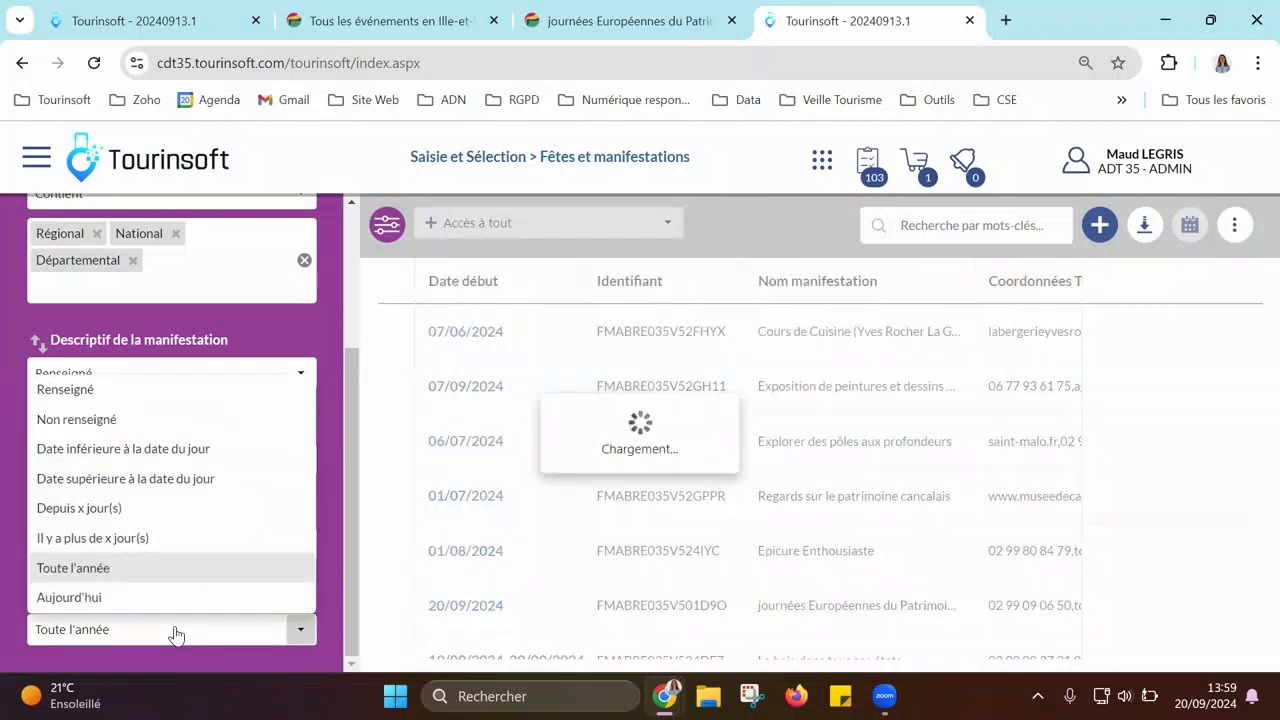
pyautogui.click(80, 597)
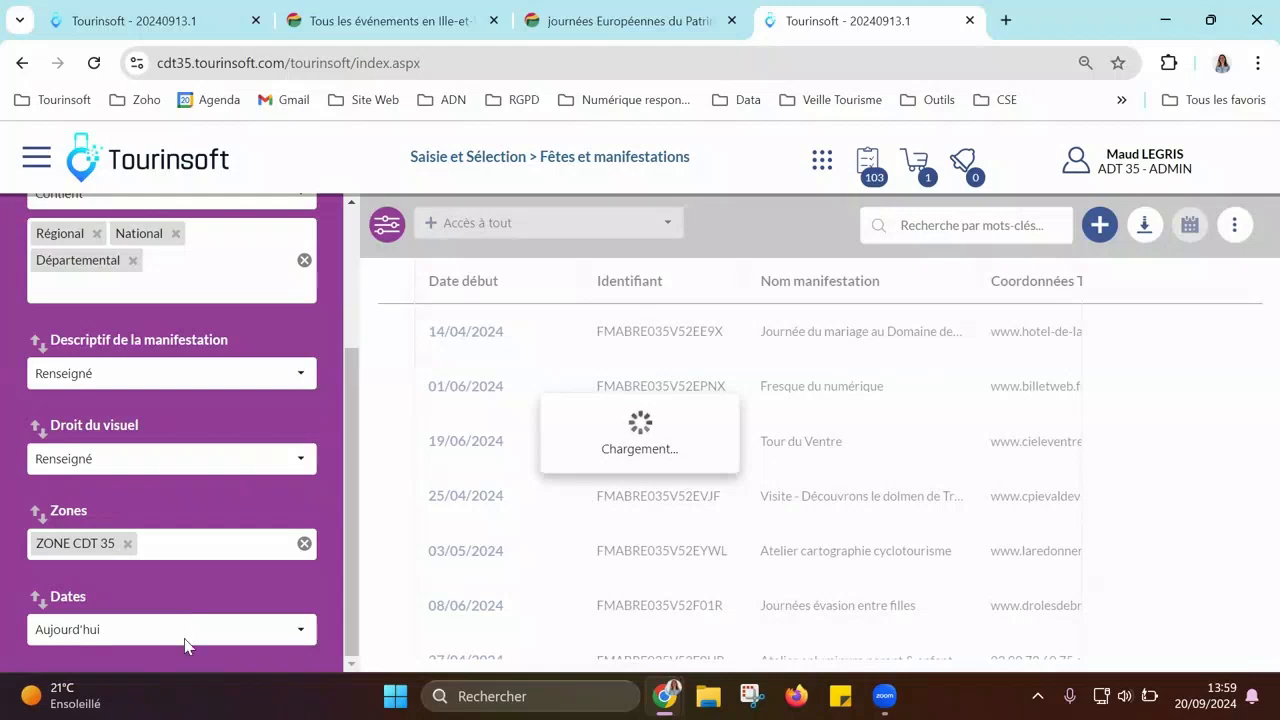
pyautogui.scroll(4, 188, 568)
pyautogui.scroll(-4, 186, 552)
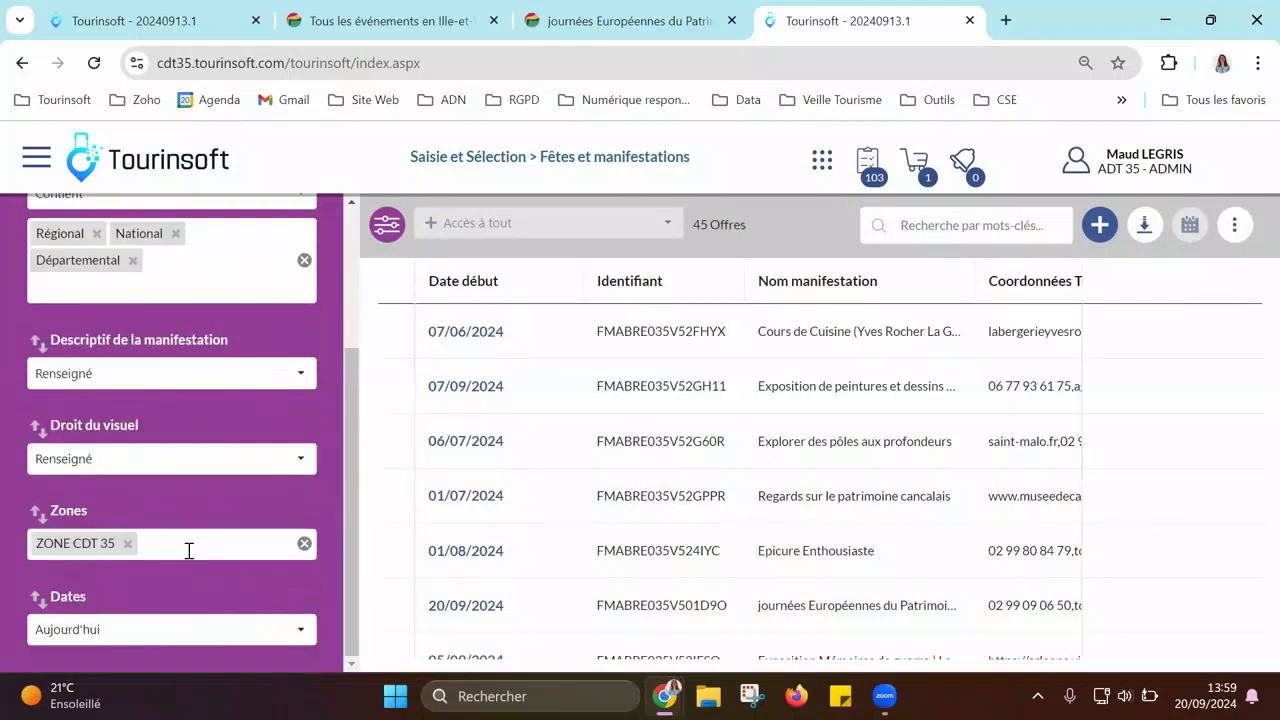
# Step: Switch back to the syndication's filter activation and add a filter on the Insee Commune field of Fêtes et manifestations
pyautogui.click(190, 17)
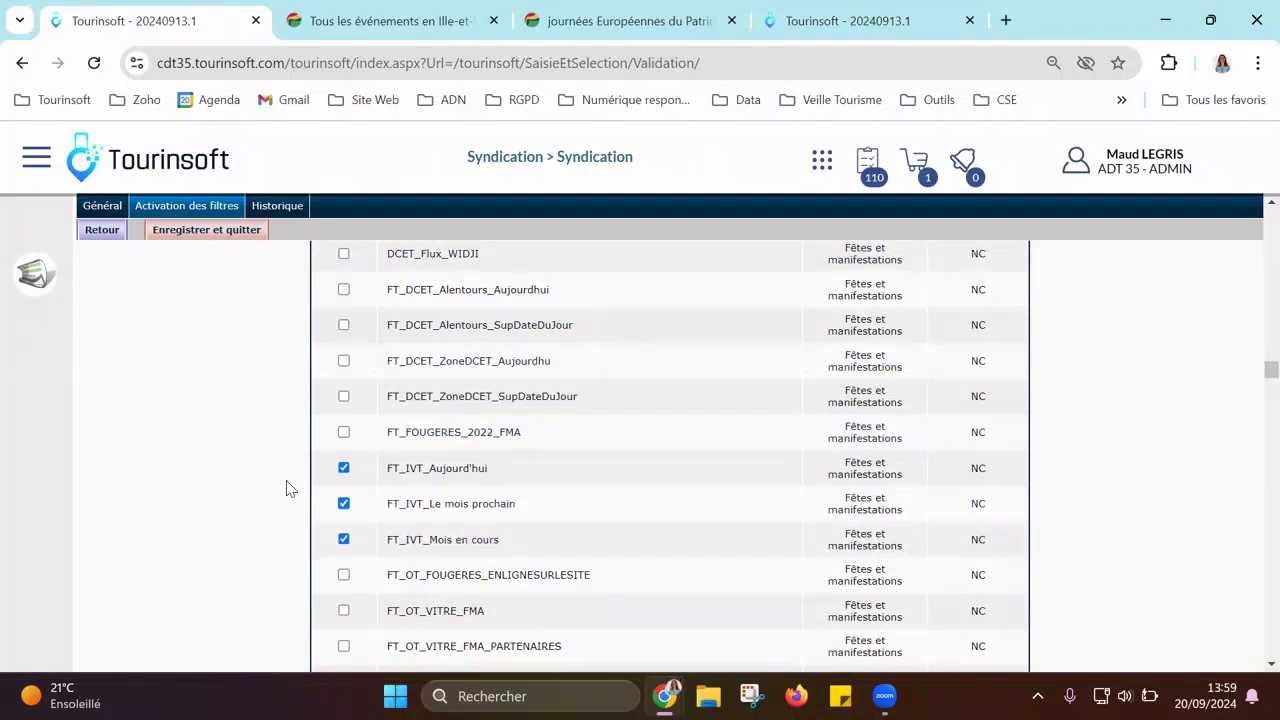
pyautogui.scroll(15, 286, 488)
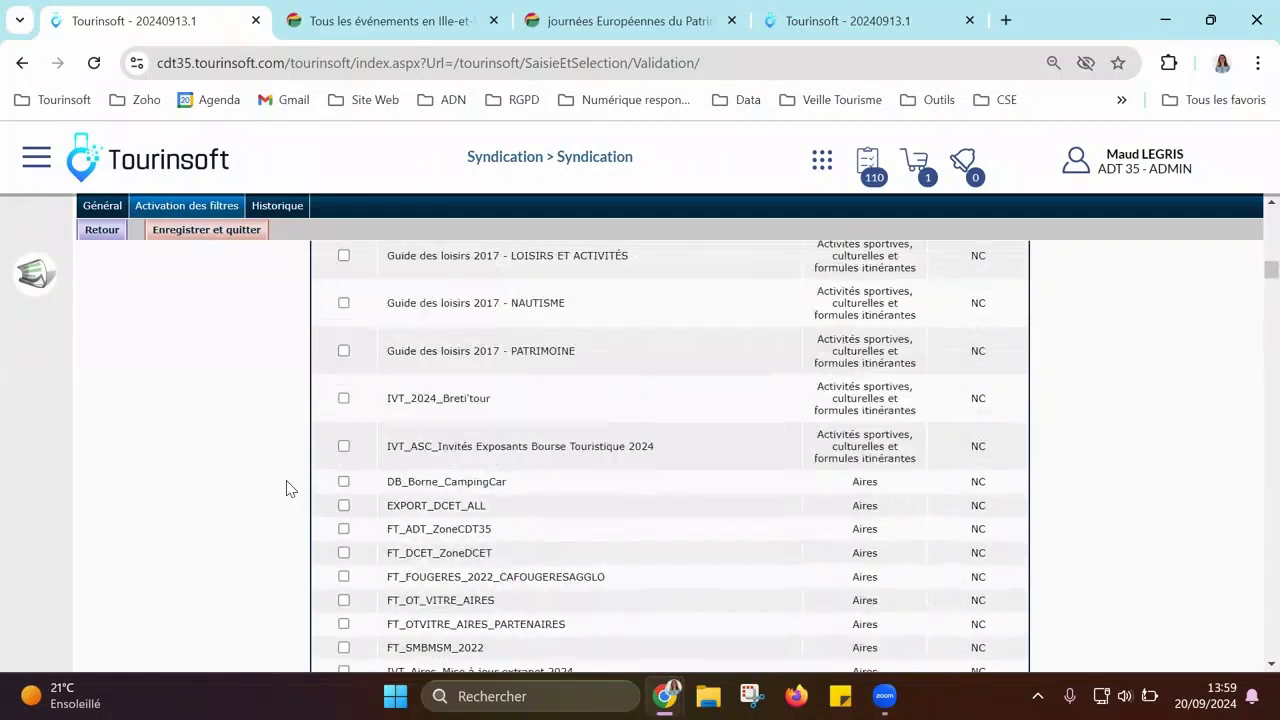
pyautogui.scroll(10, 286, 488)
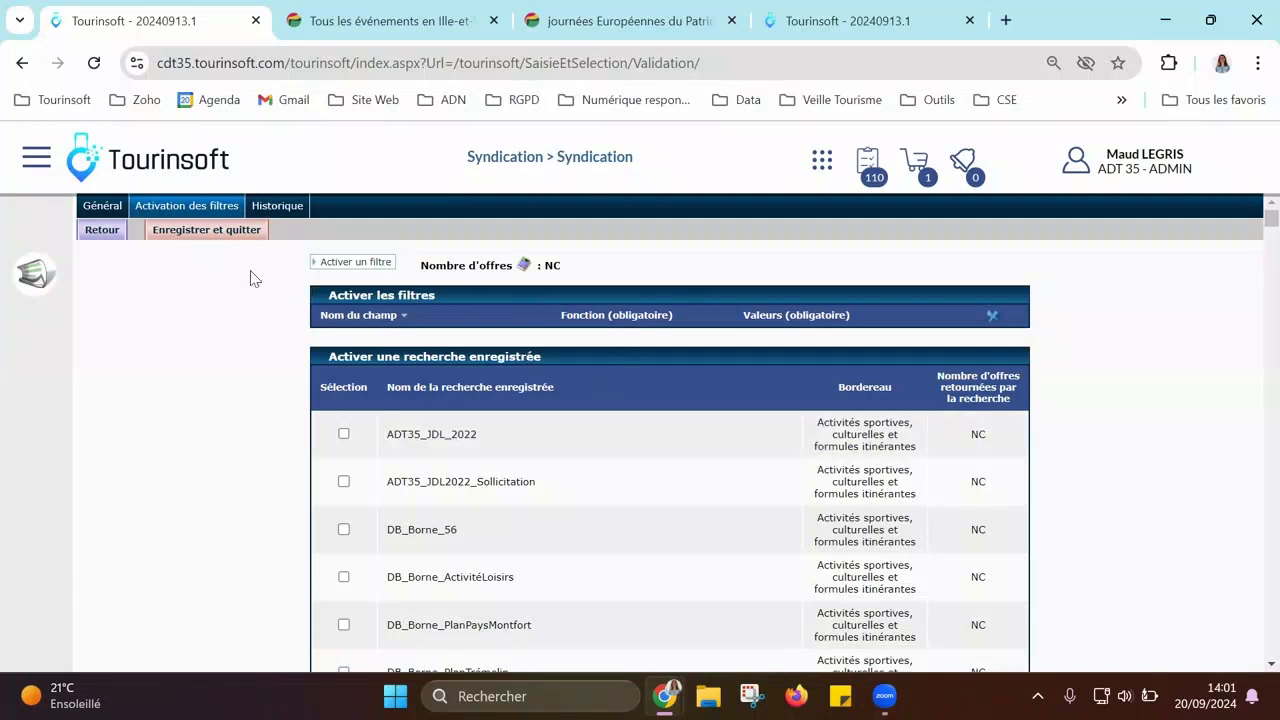
pyautogui.click(376, 274)
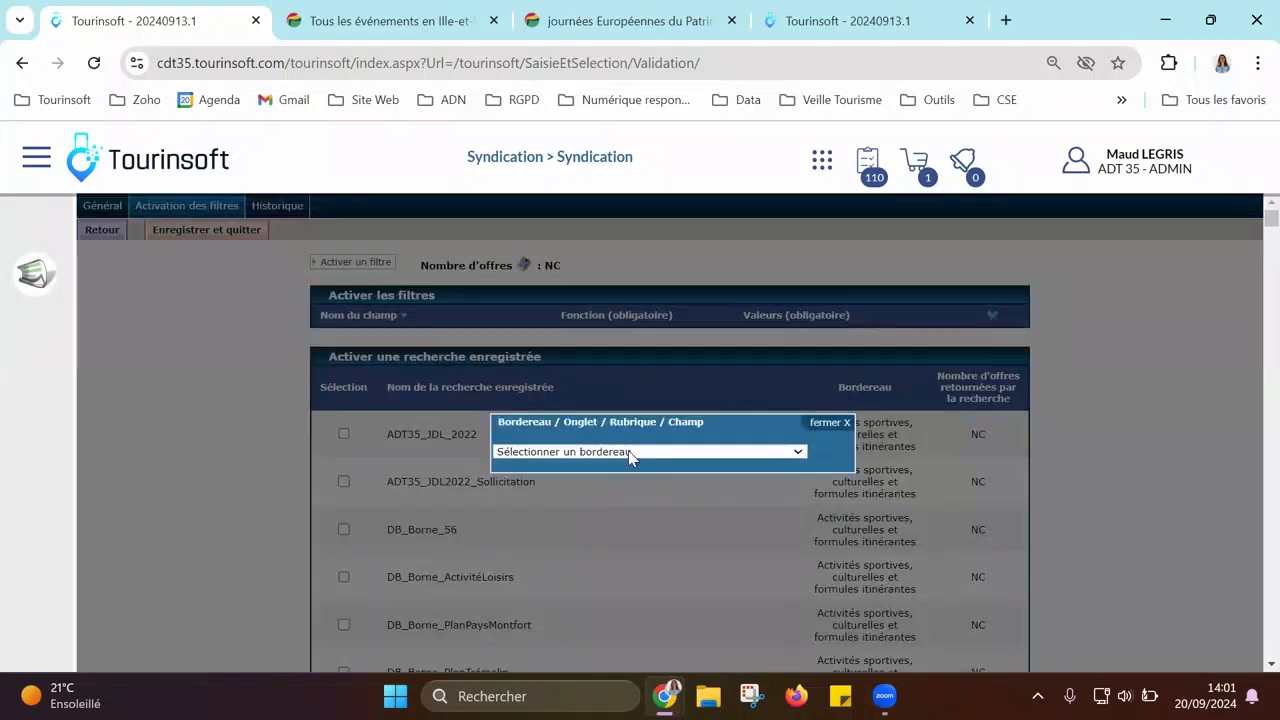
pyautogui.click(630, 452)
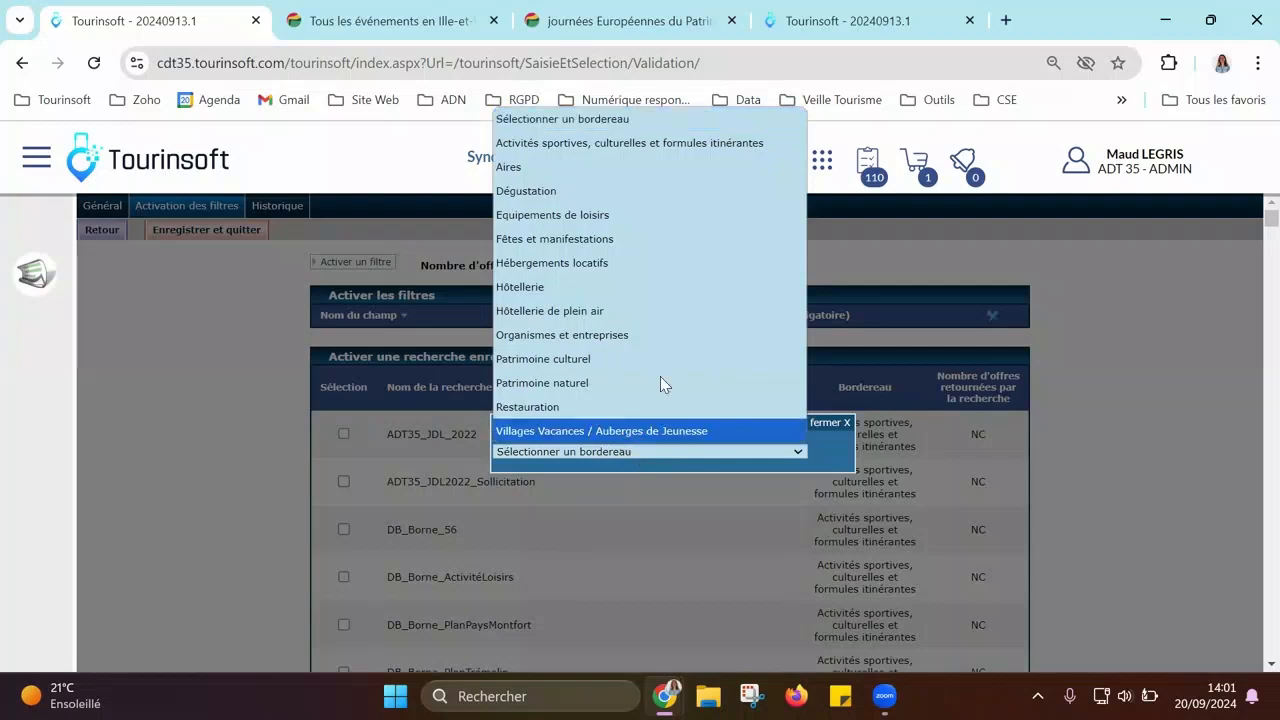
pyautogui.click(690, 240)
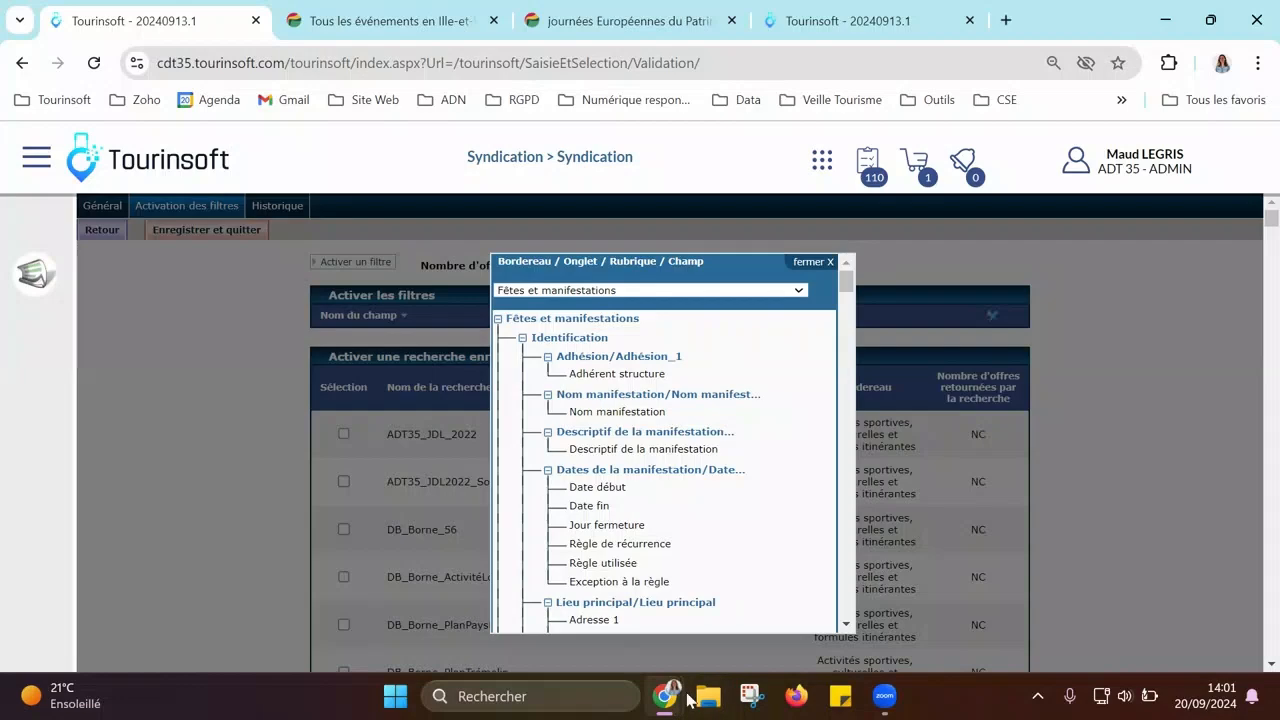
pyautogui.moveTo(688, 700)
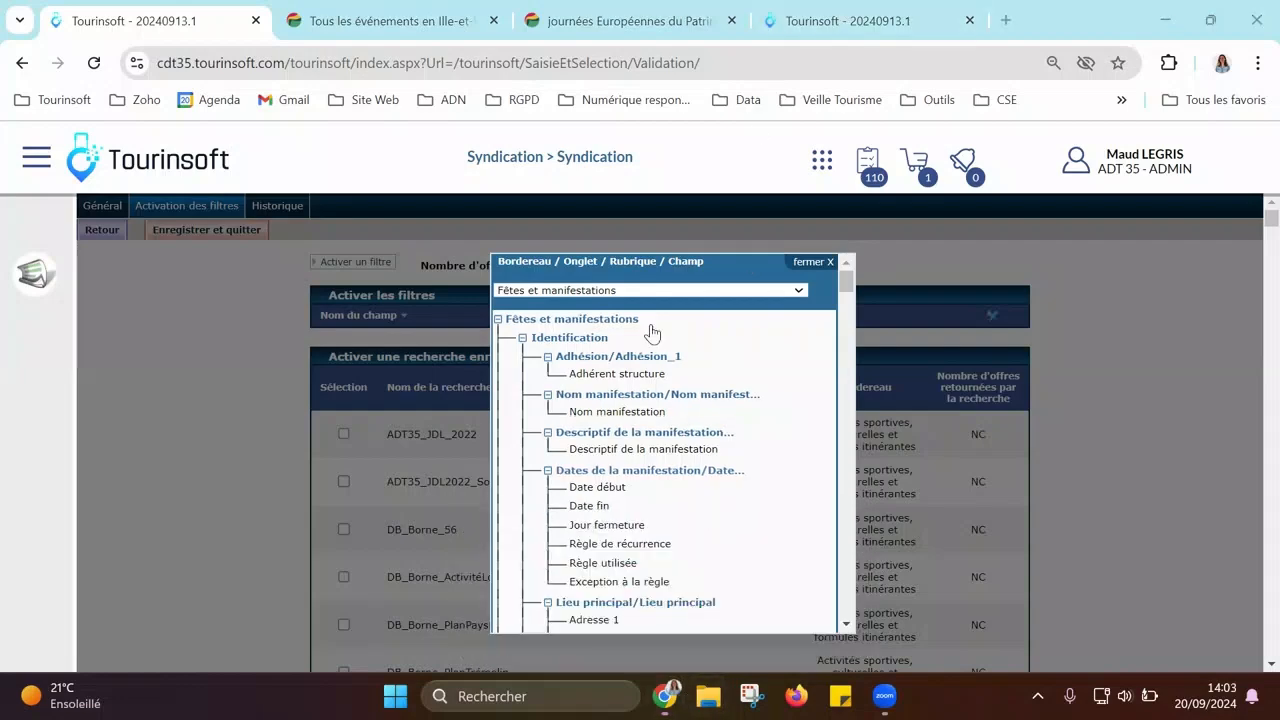
pyautogui.scroll(-5, 601, 392)
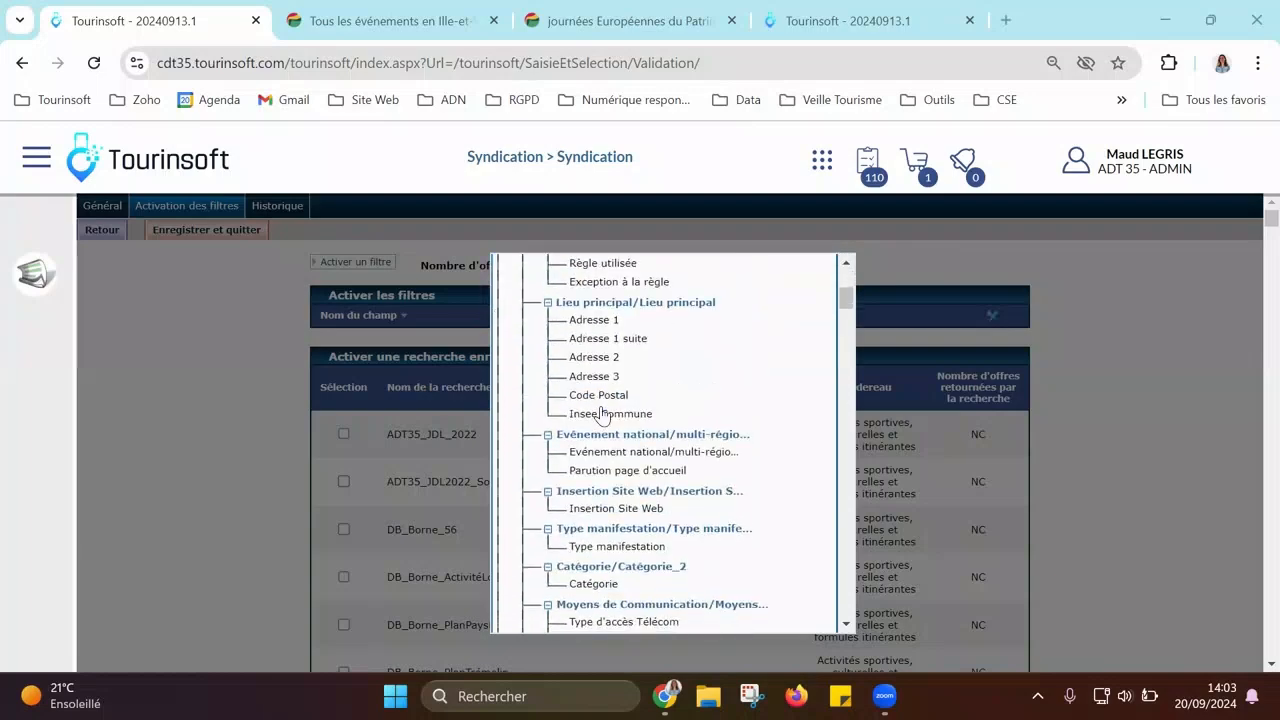
pyautogui.click(601, 414)
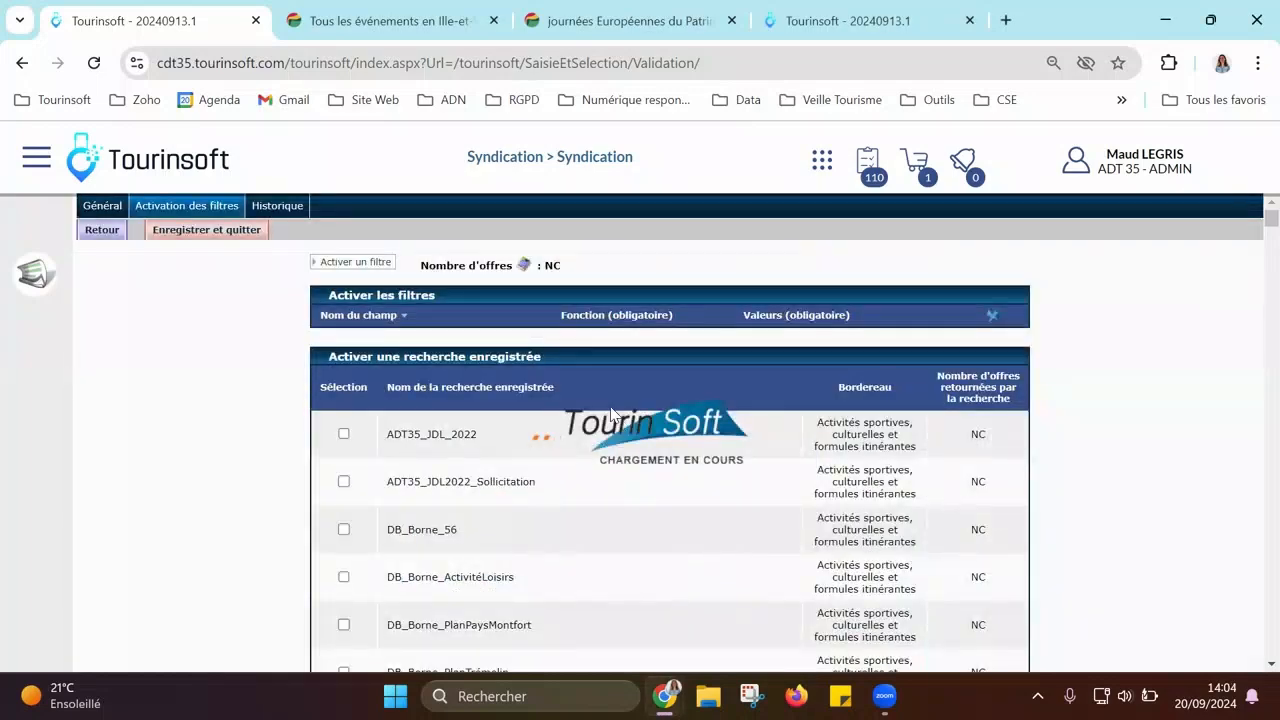
# Step: Set the Insee Commune filter's function to Zone with the value ZONE CDT 35, and calculate the number of offers
pyautogui.click(822, 342)
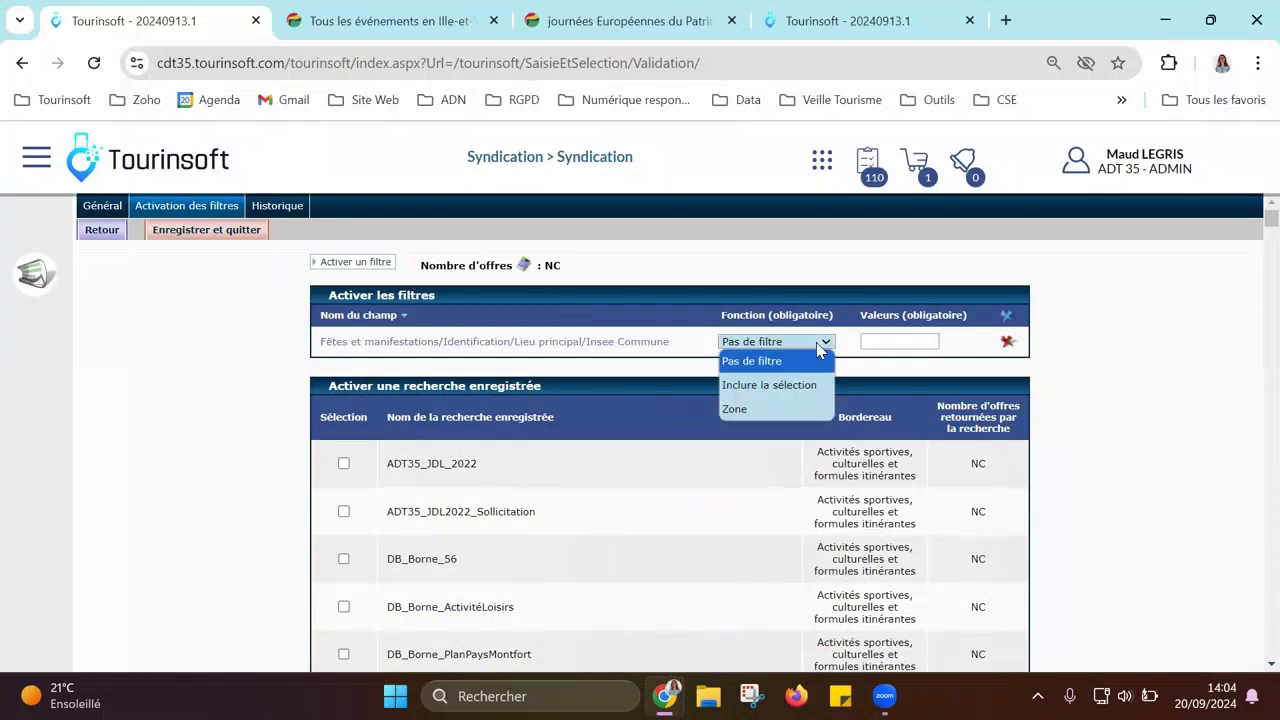
pyautogui.click(789, 408)
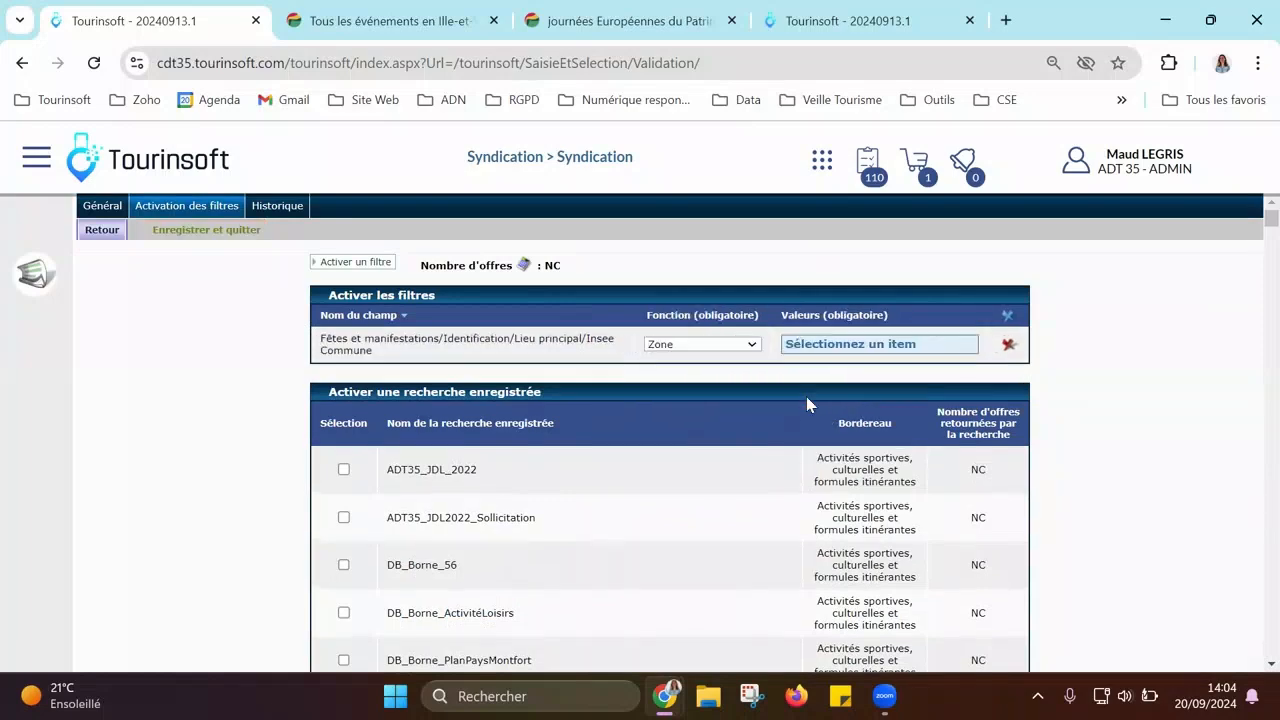
pyautogui.click(880, 346)
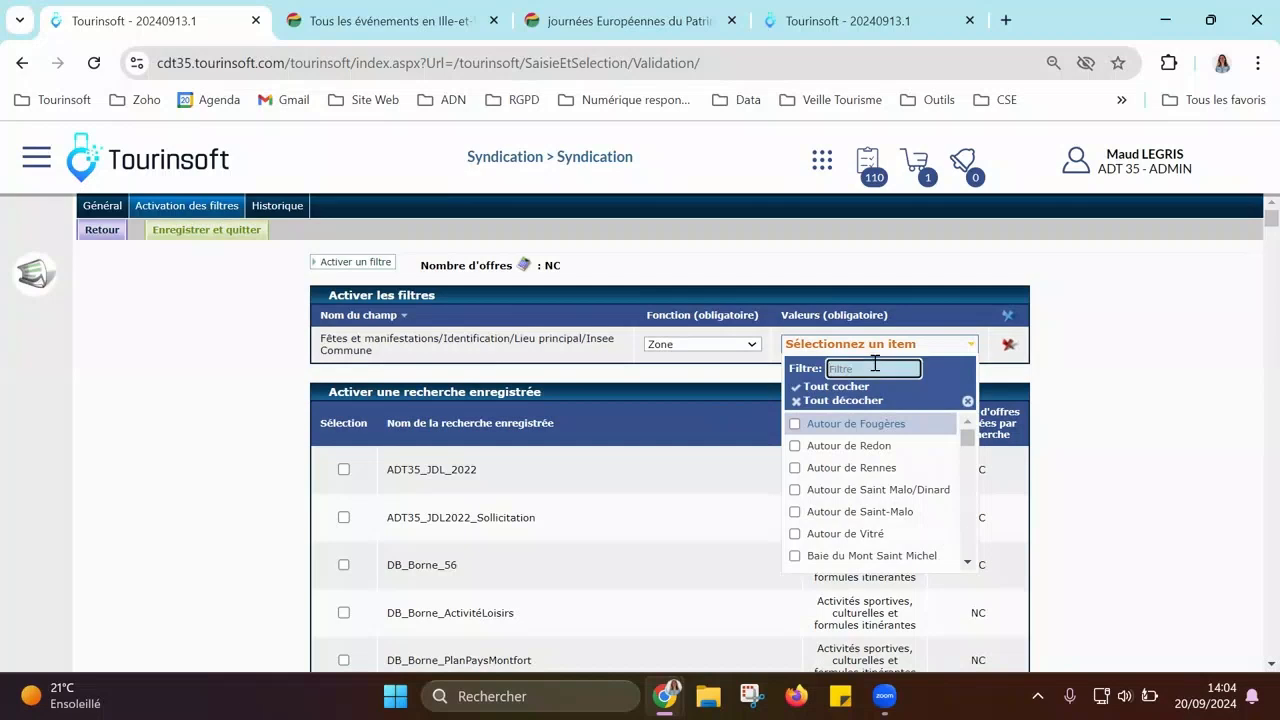
pyautogui.write('zone')
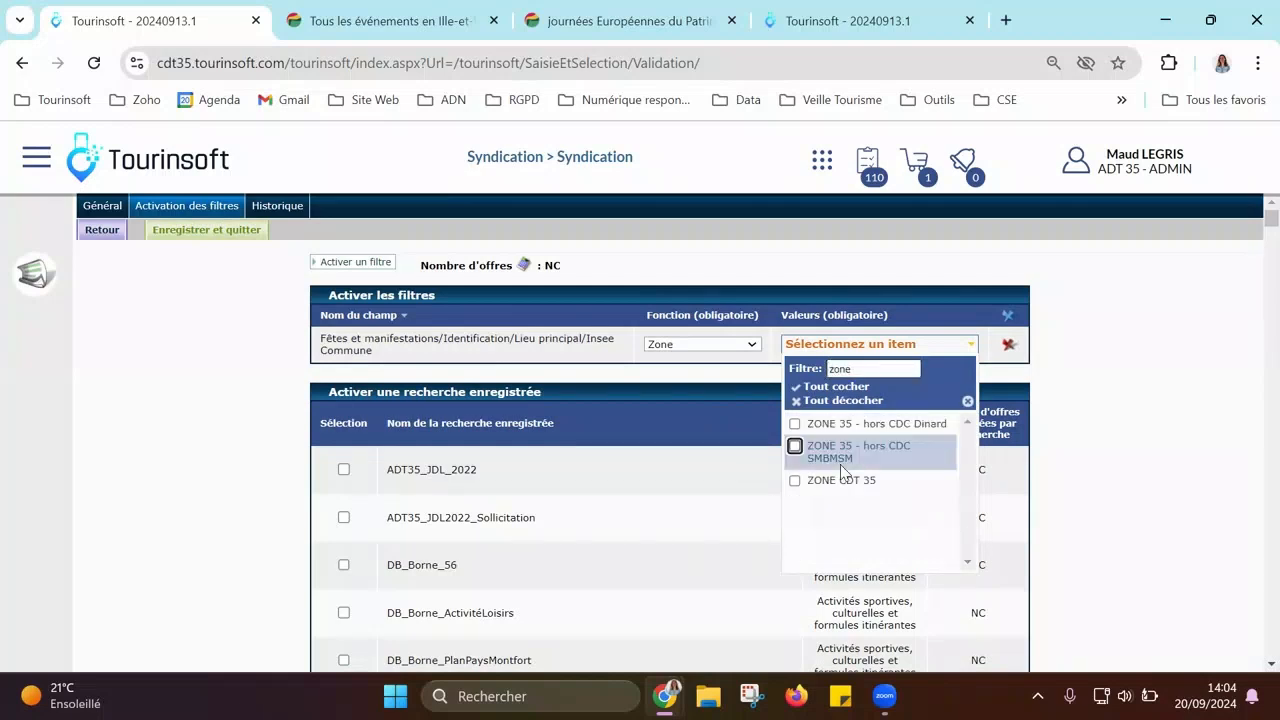
pyautogui.click(806, 481)
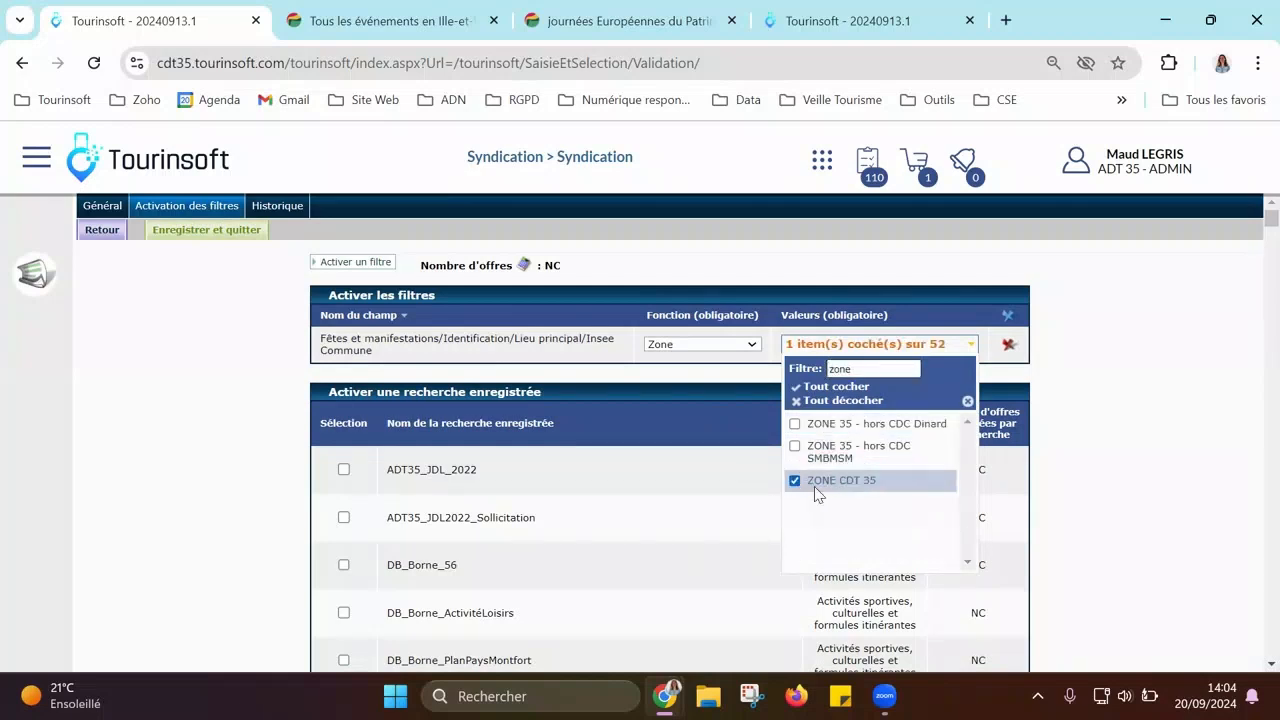
pyautogui.click(886, 348)
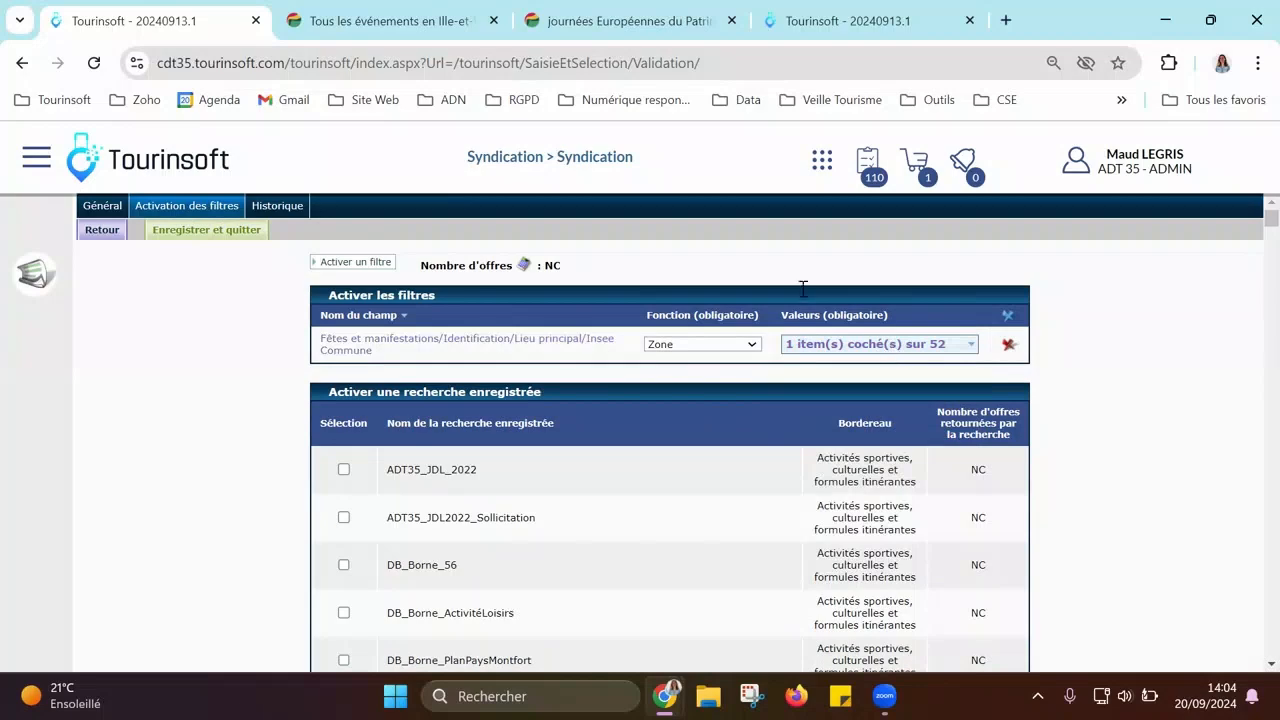
pyautogui.click(525, 268)
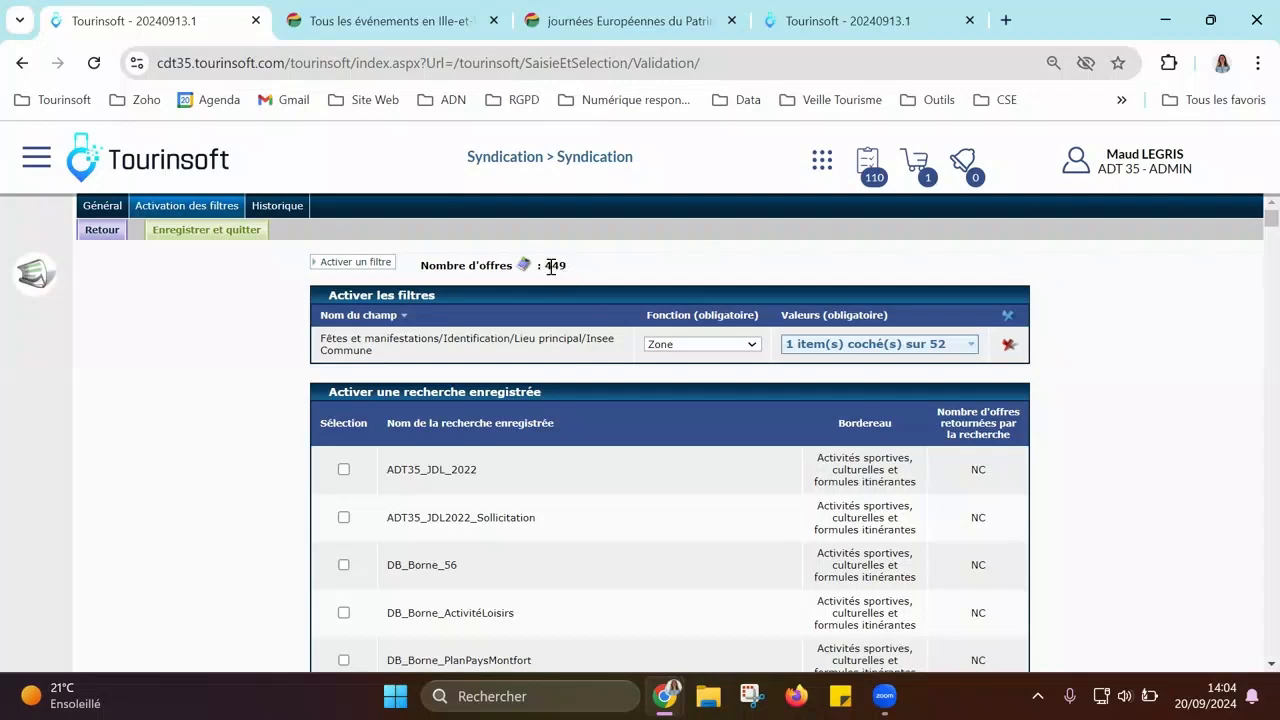
pyautogui.moveTo(545, 267); pyautogui.dragTo(582, 272)
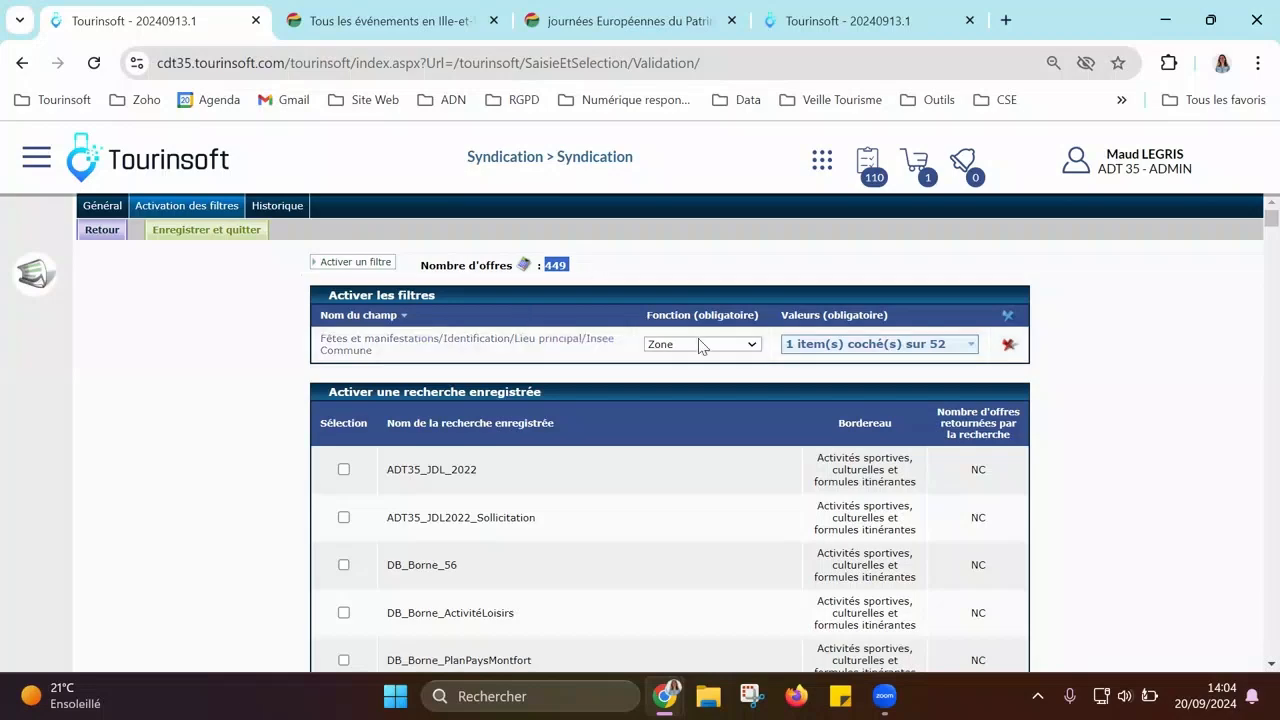
# Step: Add a filter on the Evénement national/multi-régional field of the Fêtes et manifestations bordereau
pyautogui.click(348, 264)
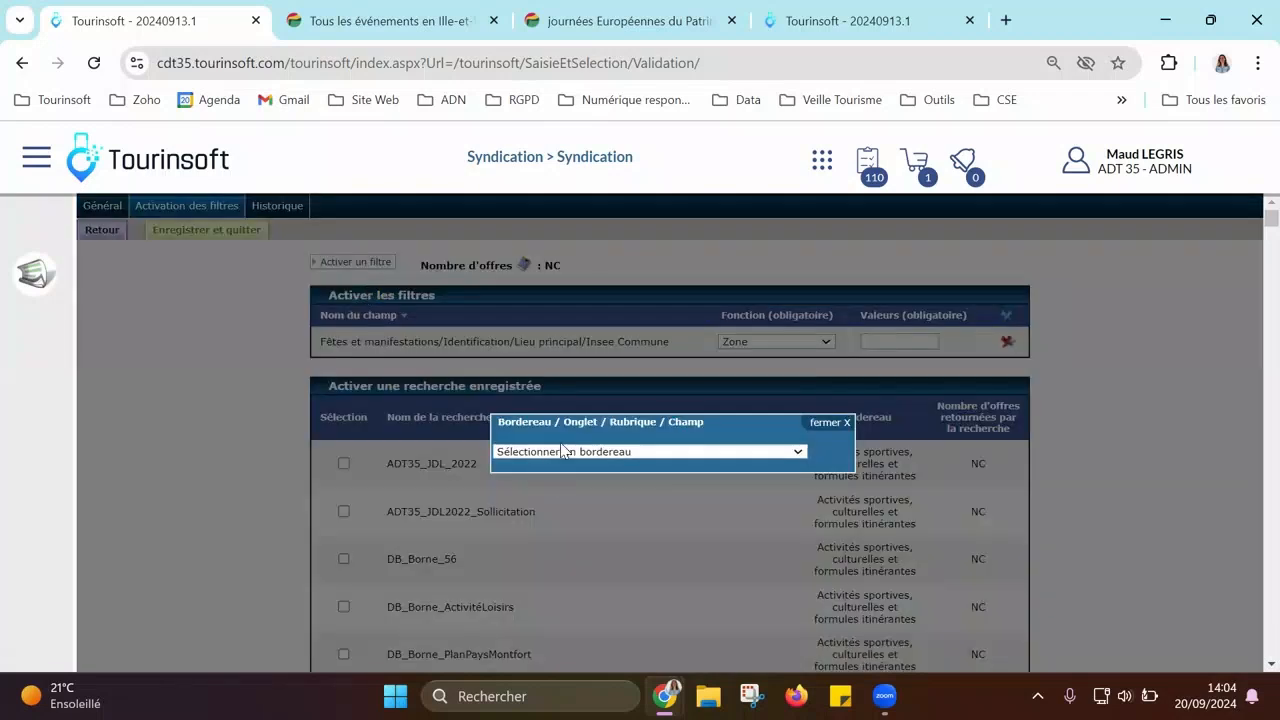
pyautogui.click(565, 451)
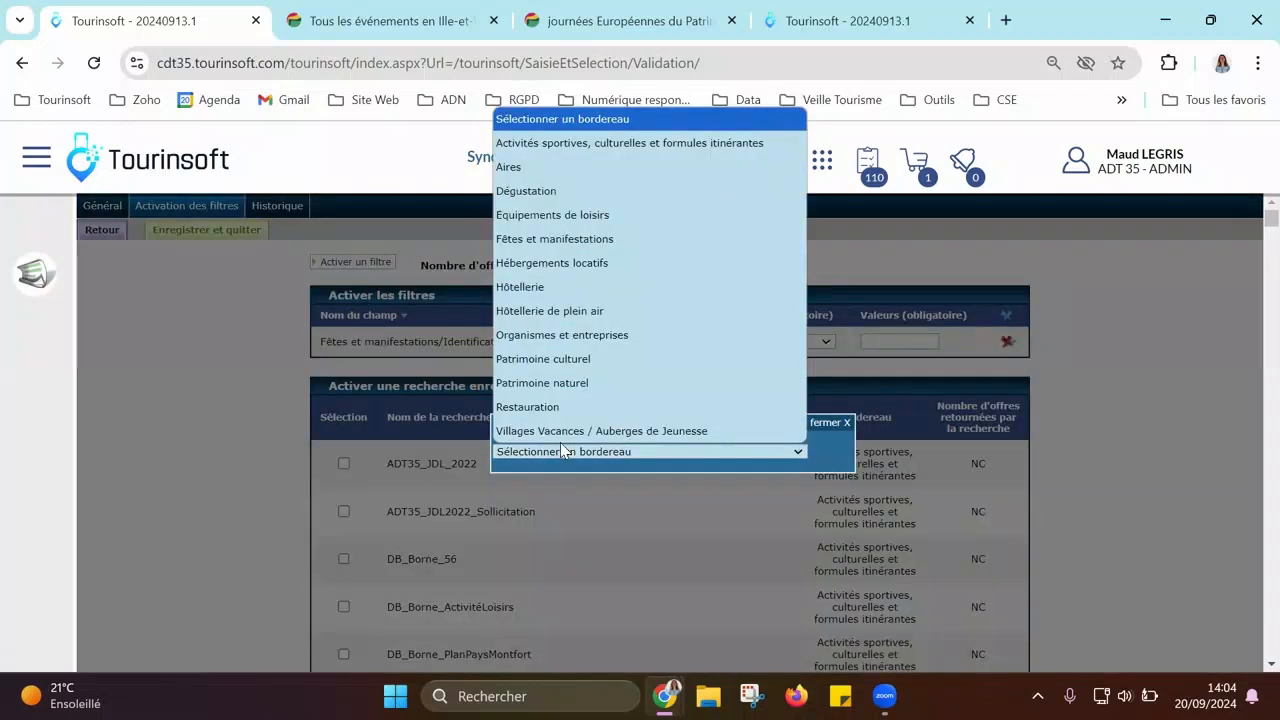
pyautogui.click(640, 241)
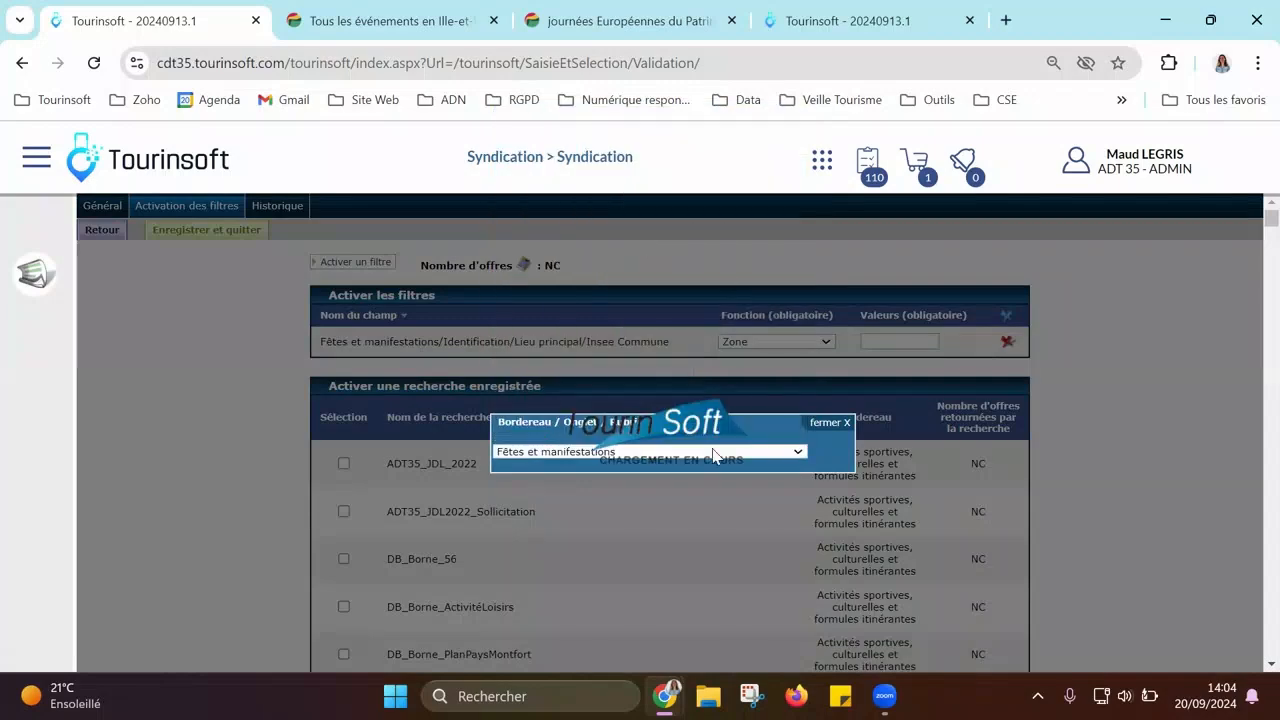
pyautogui.scroll(-1, 685, 414)
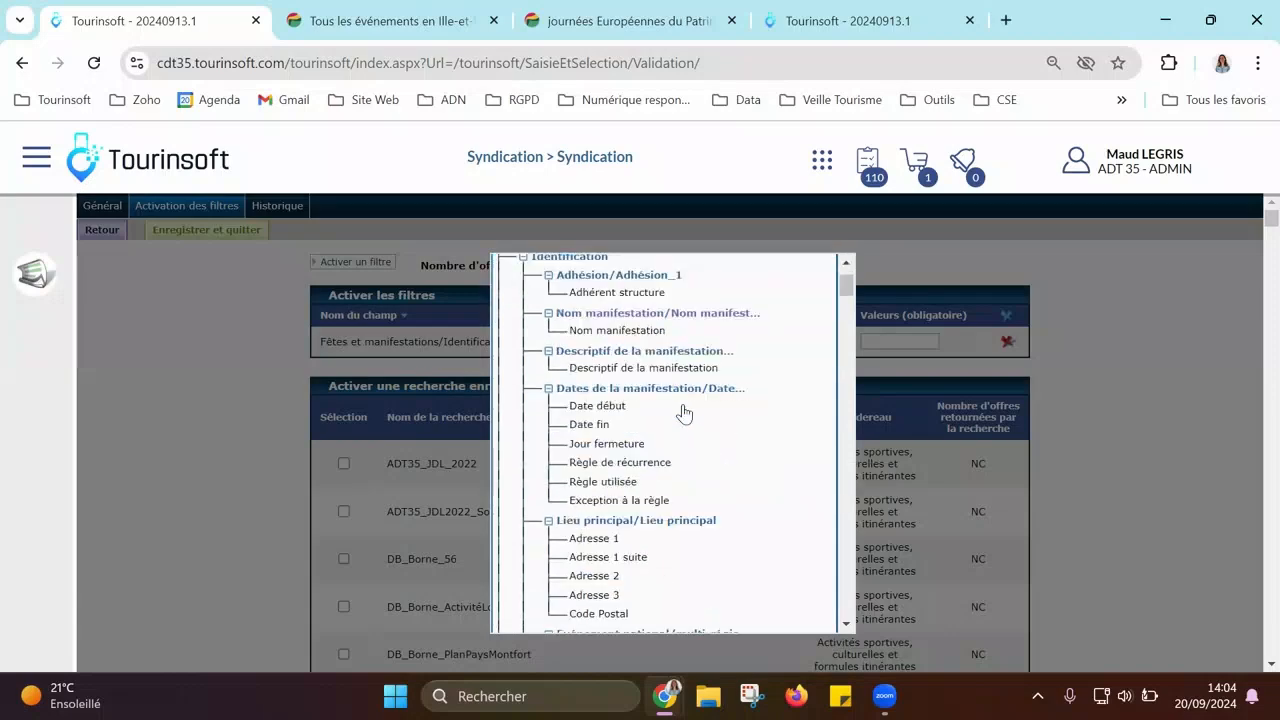
pyautogui.scroll(-3, 685, 414)
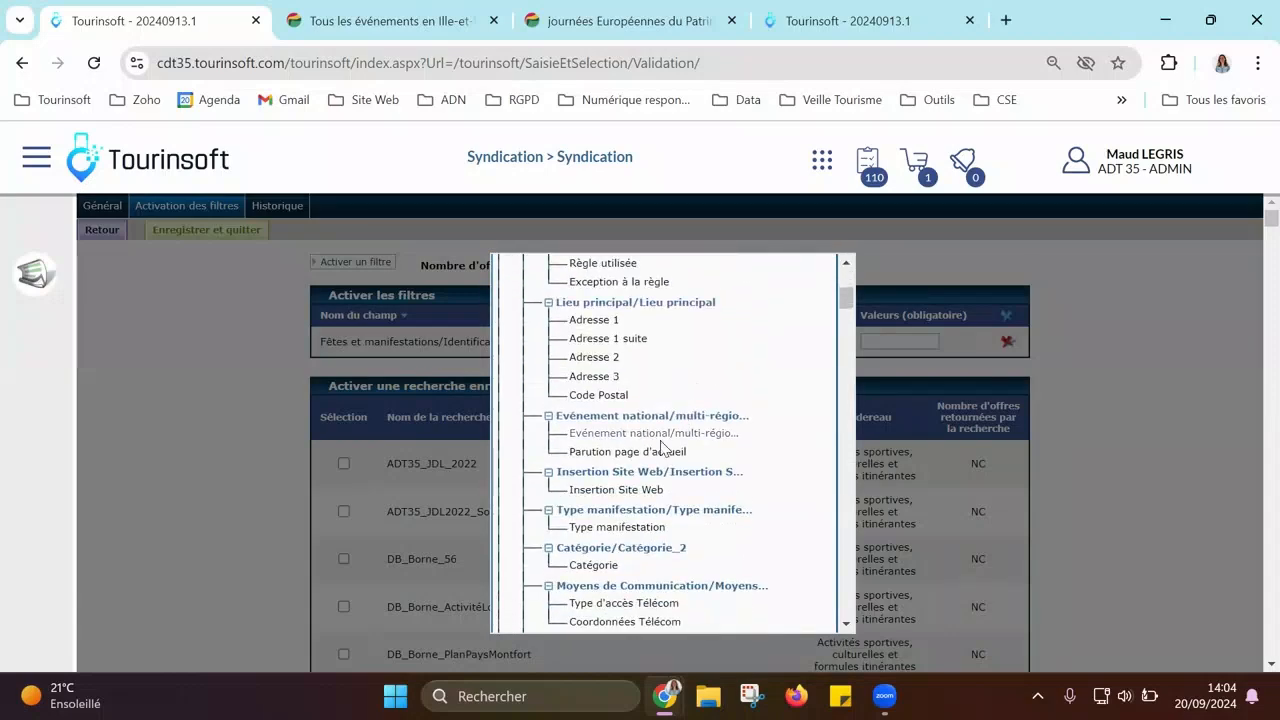
pyautogui.click(664, 434)
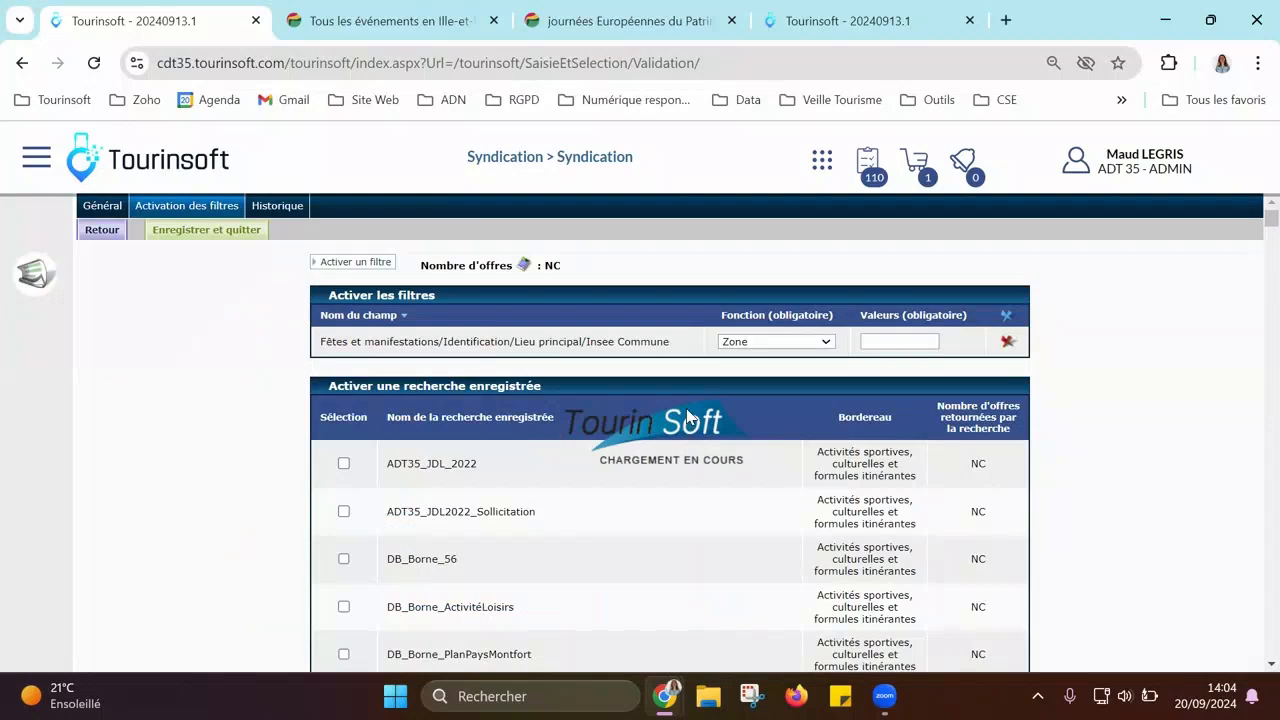
# Step: Include the values Départemental, National and Régional in the Evénement national/multi-régional filter
pyautogui.click(811, 380)
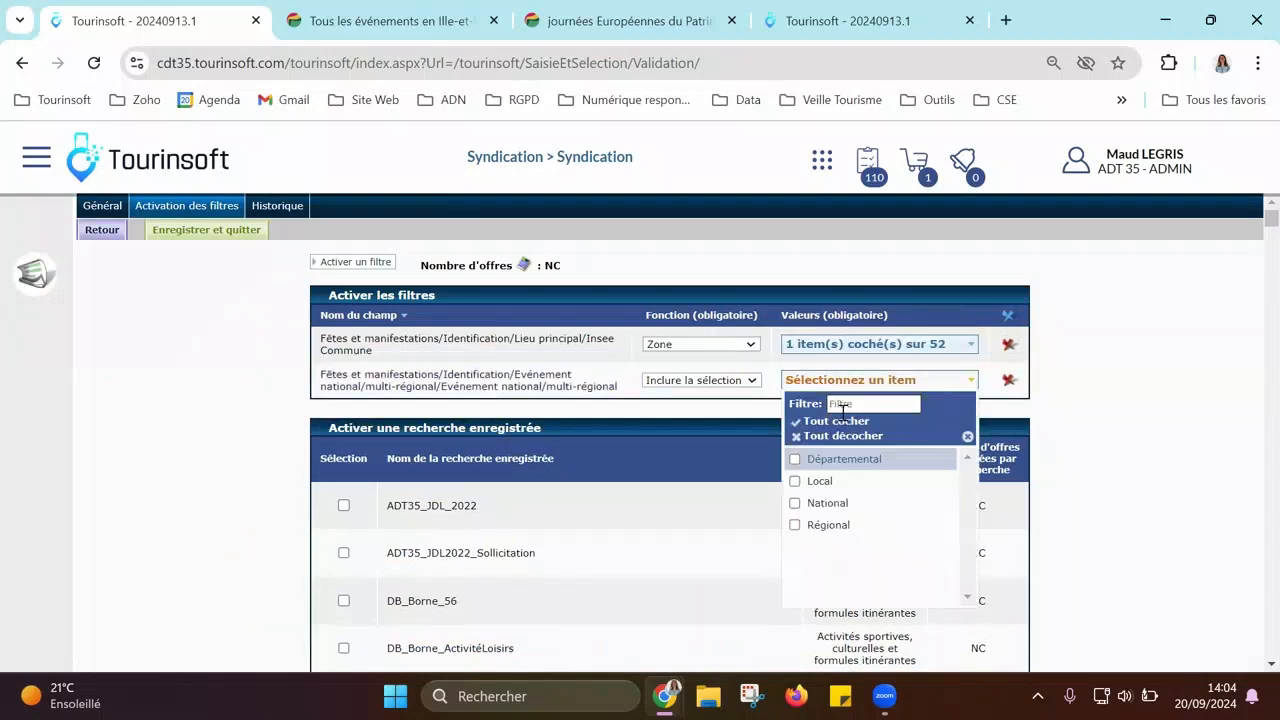
pyautogui.click(808, 459)
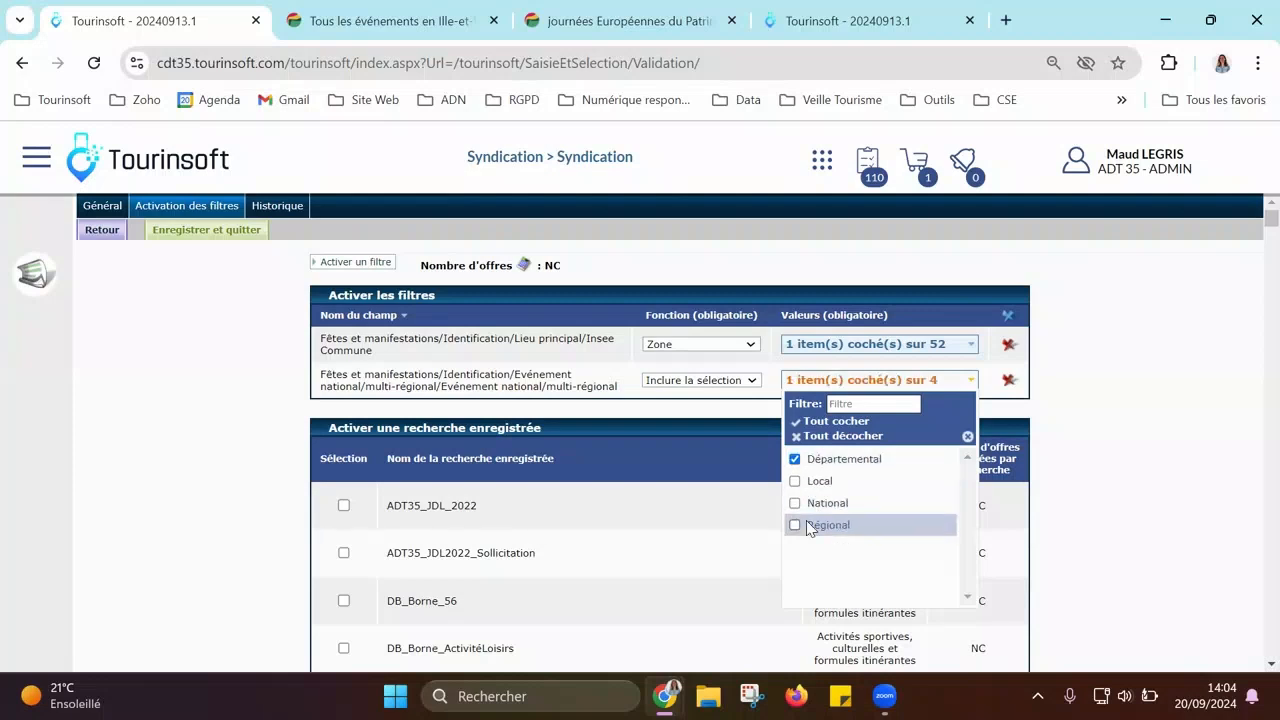
pyautogui.click(808, 503)
pyautogui.click(810, 526)
pyautogui.click(922, 388)
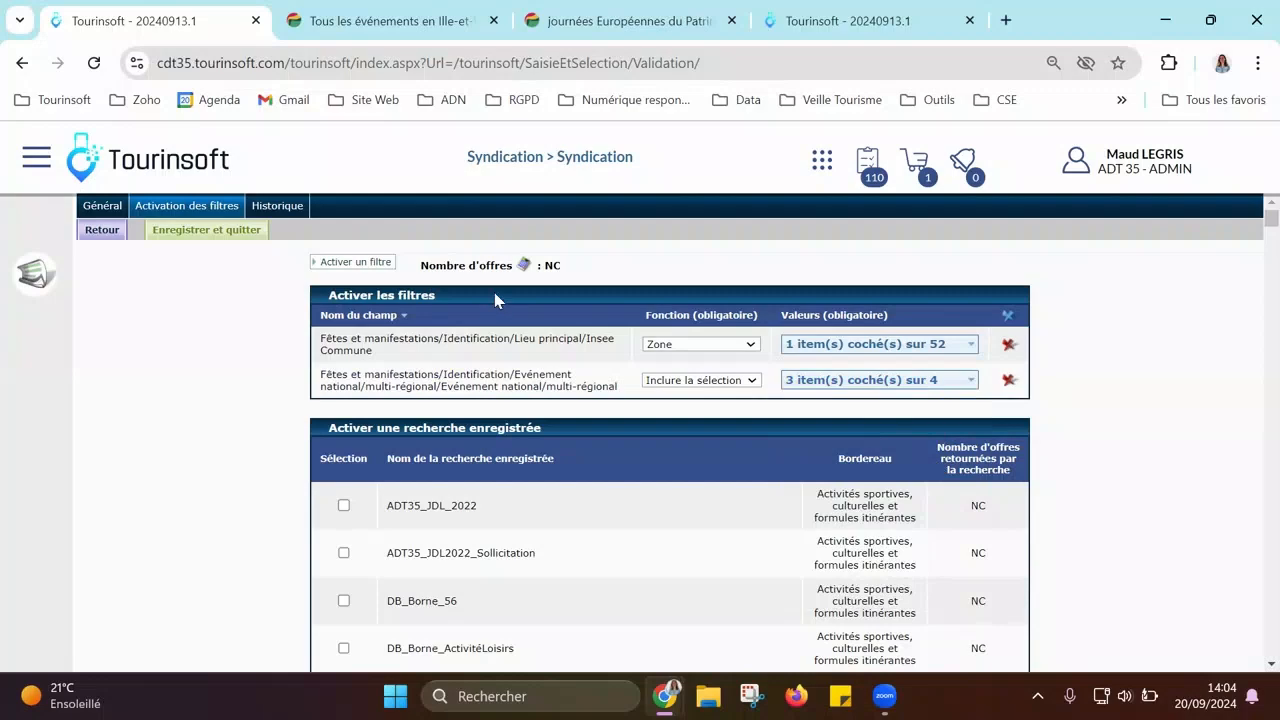
# Step: Add a filter on the Date début field under Dates de la manifestation of Fêtes et manifestations
pyautogui.click(373, 270)
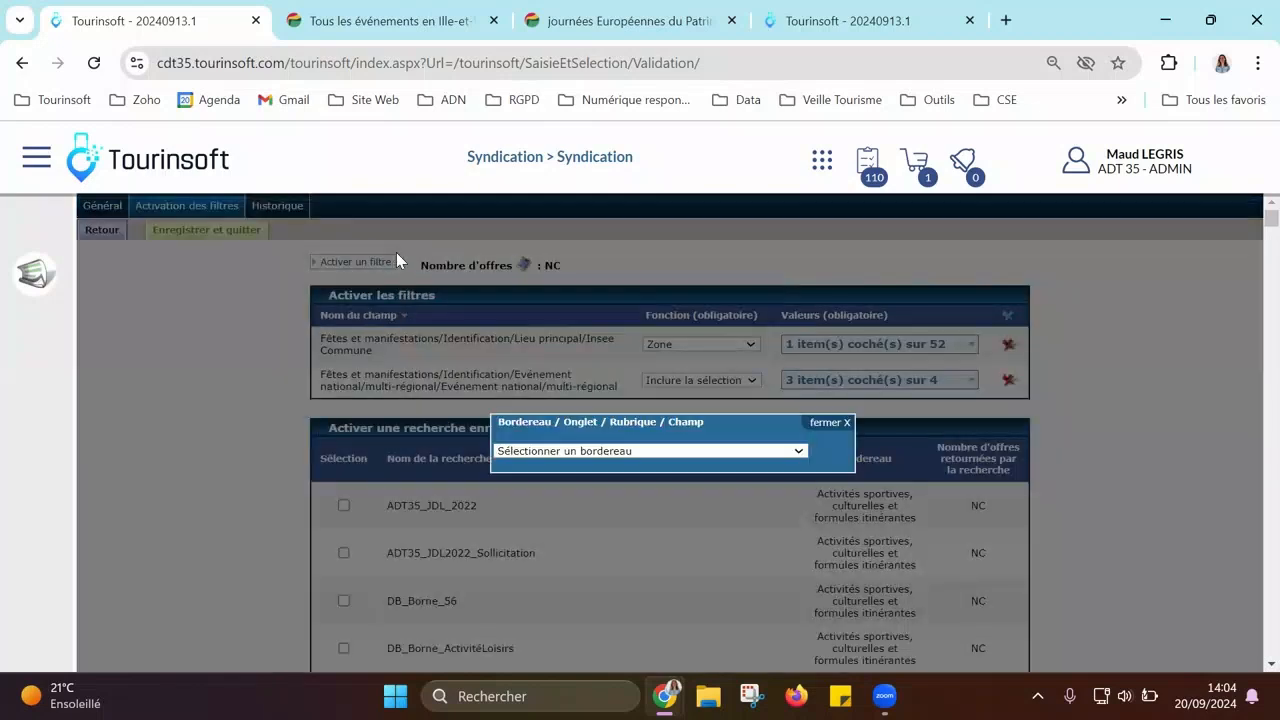
pyautogui.click(577, 451)
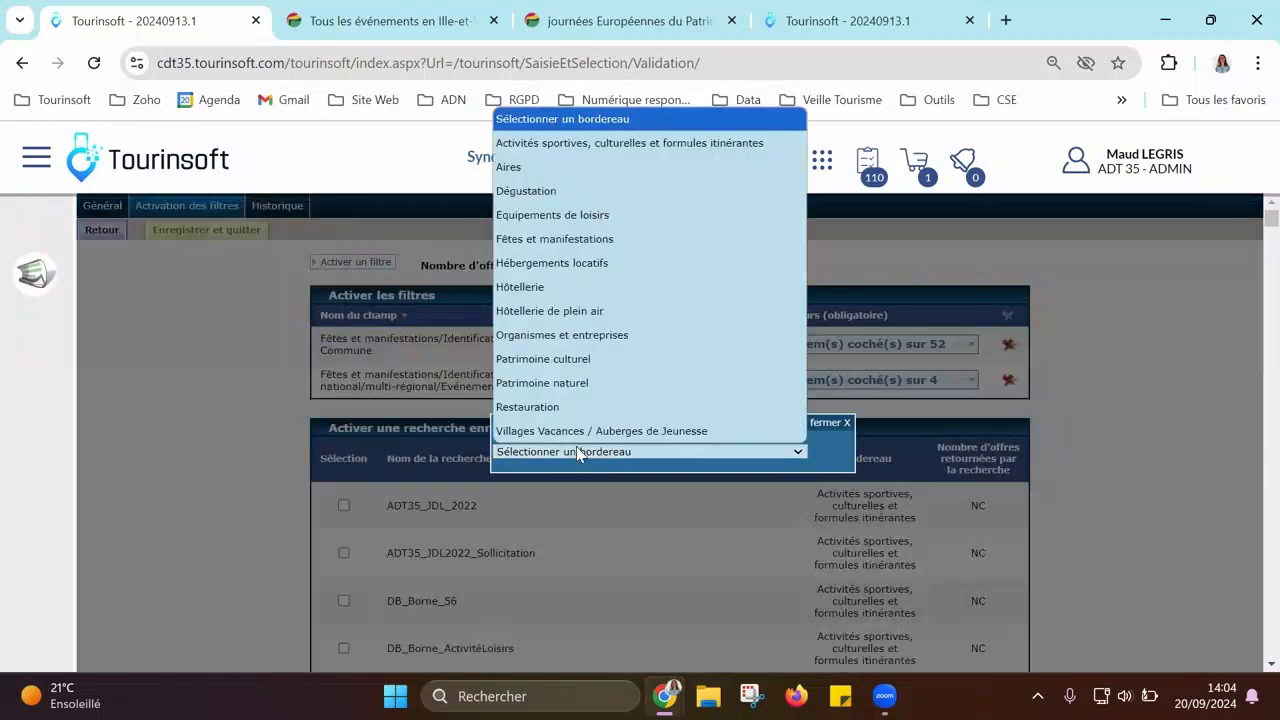
pyautogui.click(663, 240)
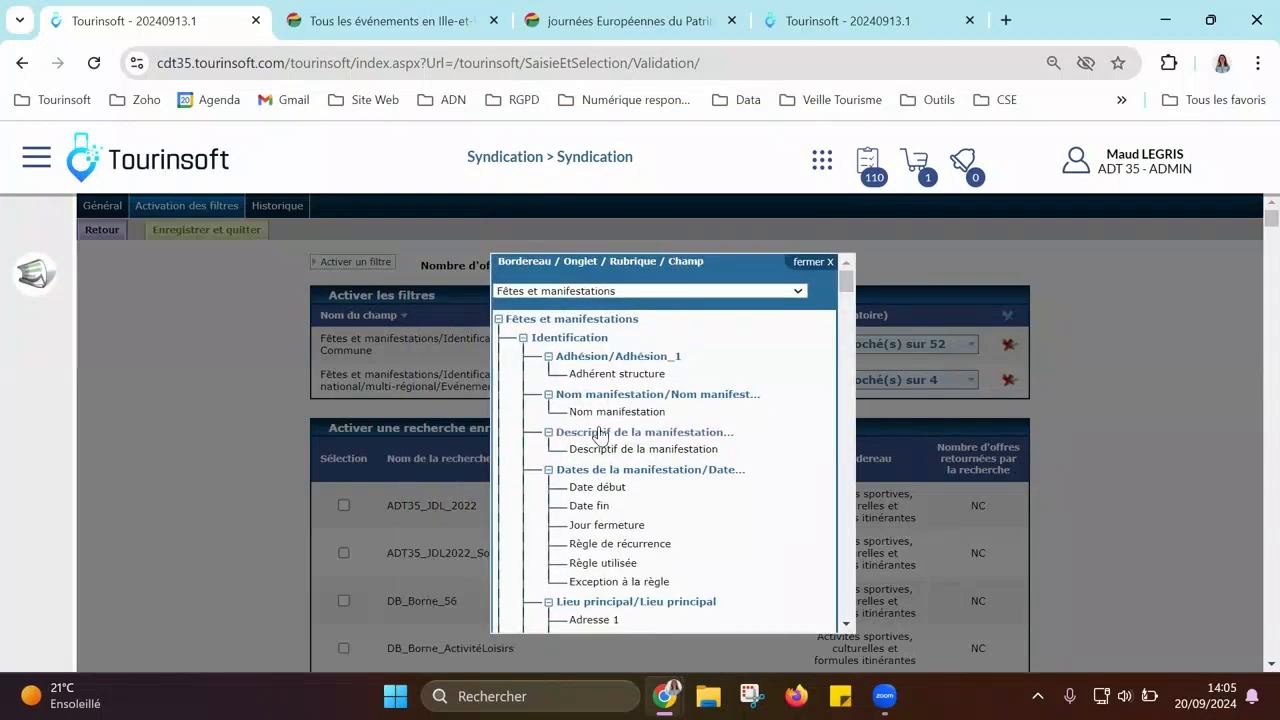
pyautogui.scroll(-1, 605, 424)
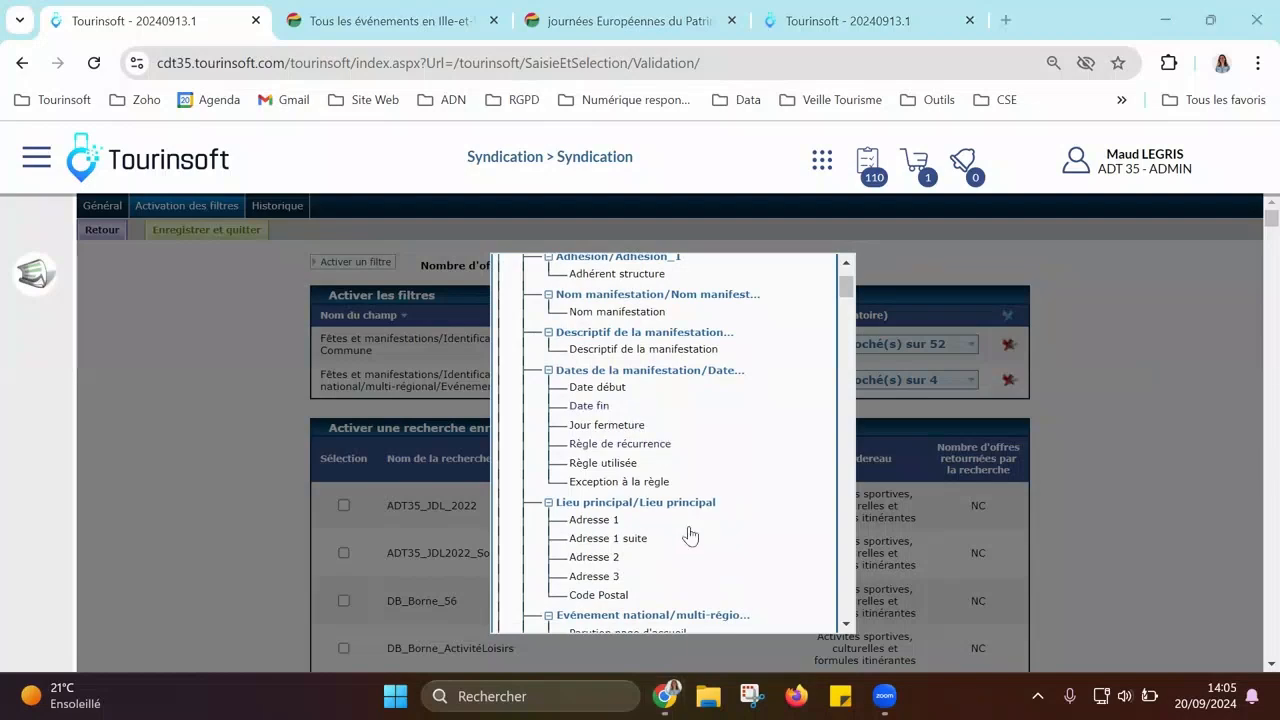
pyautogui.click(614, 389)
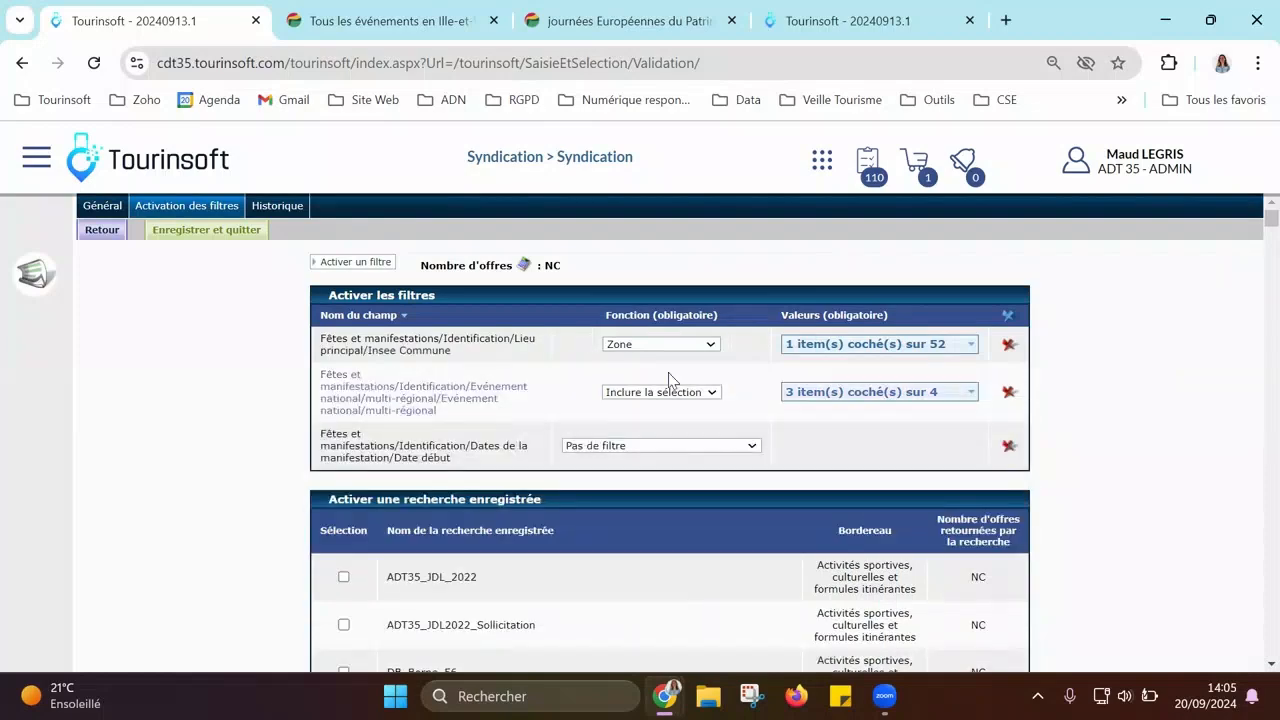
# Step: Try the Date début filter with Supérieur à la date 26/09/2024, and set its function to Supérieur ou égal à la date du jour
pyautogui.click(655, 447)
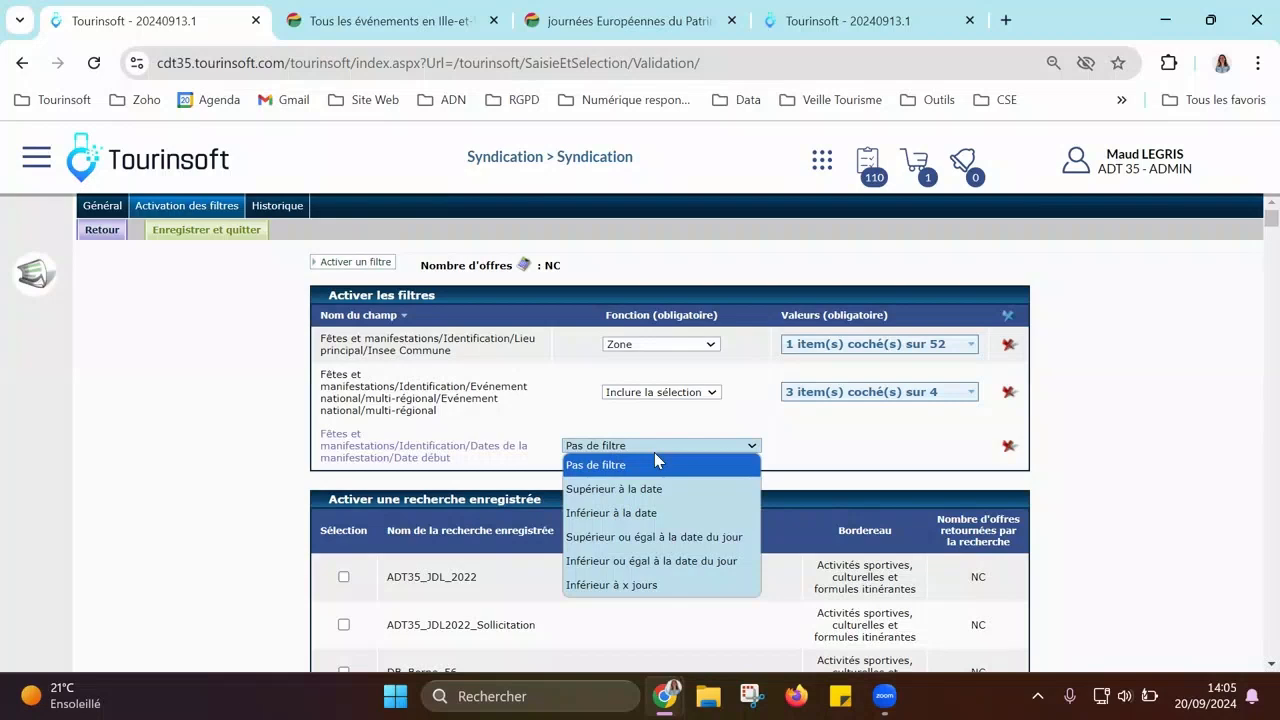
pyautogui.click(658, 486)
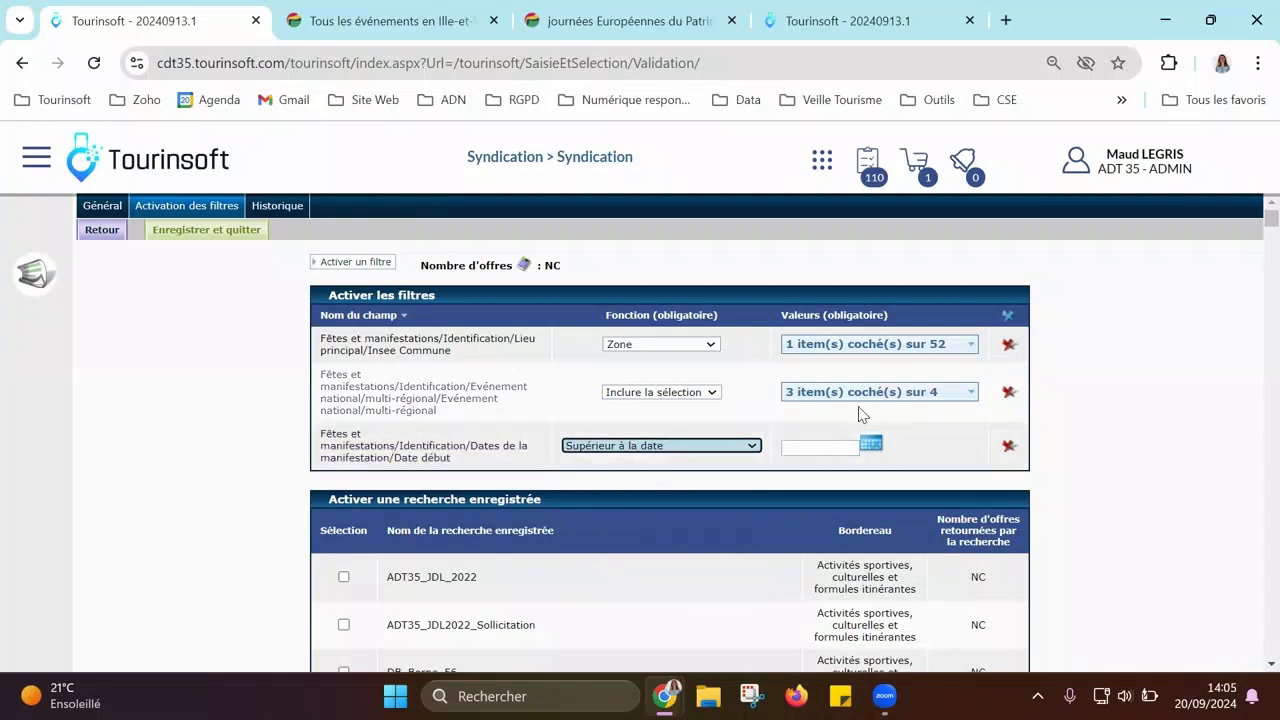
pyautogui.click(871, 442)
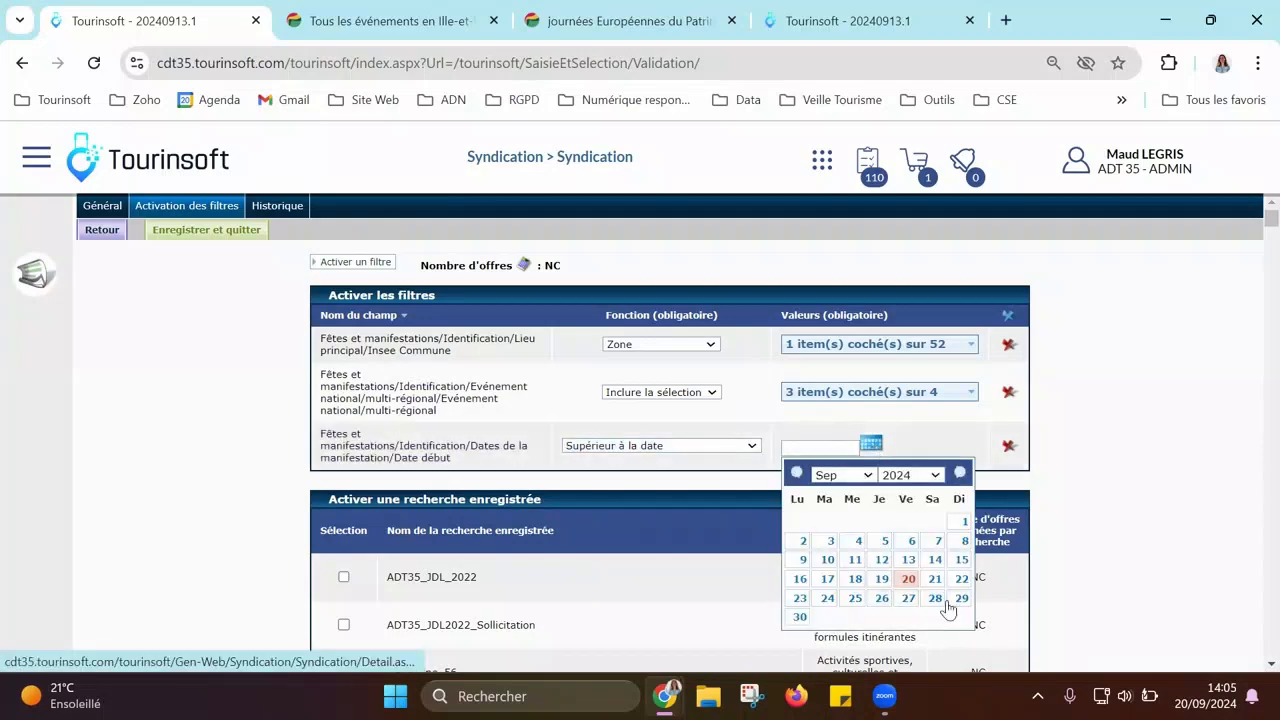
pyautogui.click(881, 598)
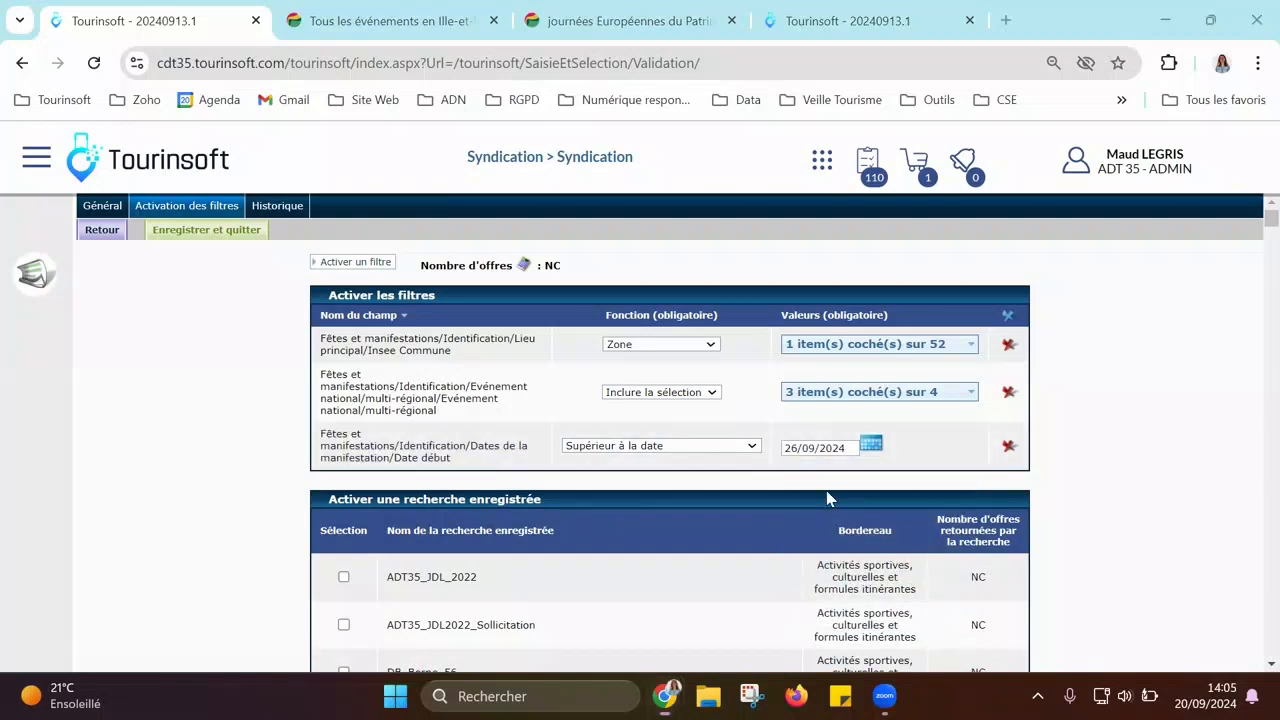
pyautogui.click(752, 446)
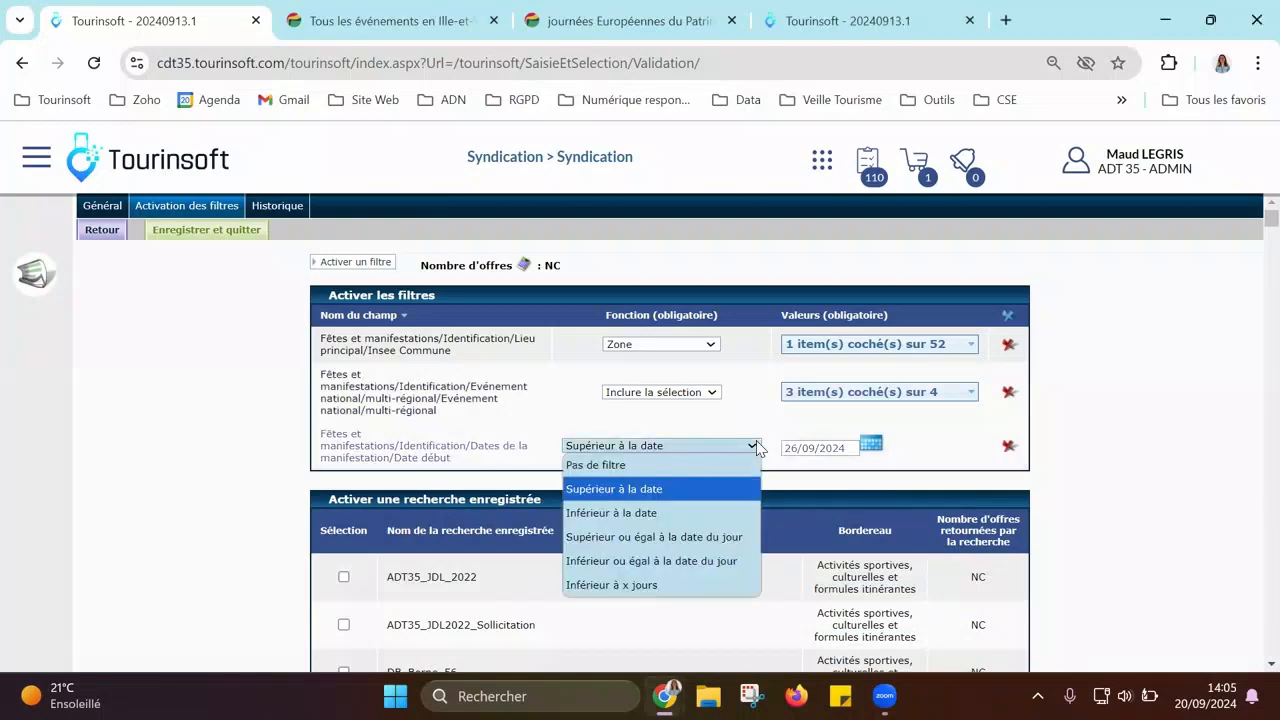
pyautogui.click(721, 544)
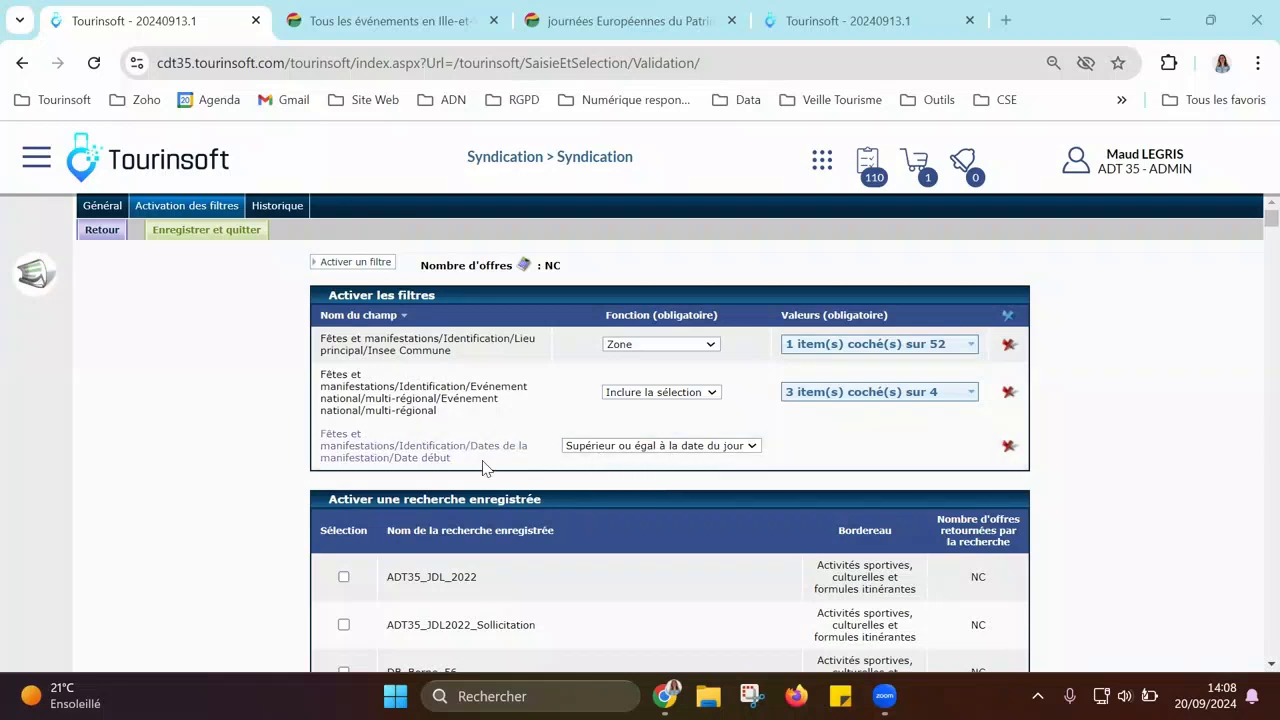
# Step: Examine which Fêtes et manifestations fields are available for filtering, from identification to reception, and close the field list without adding one
pyautogui.click(381, 262)
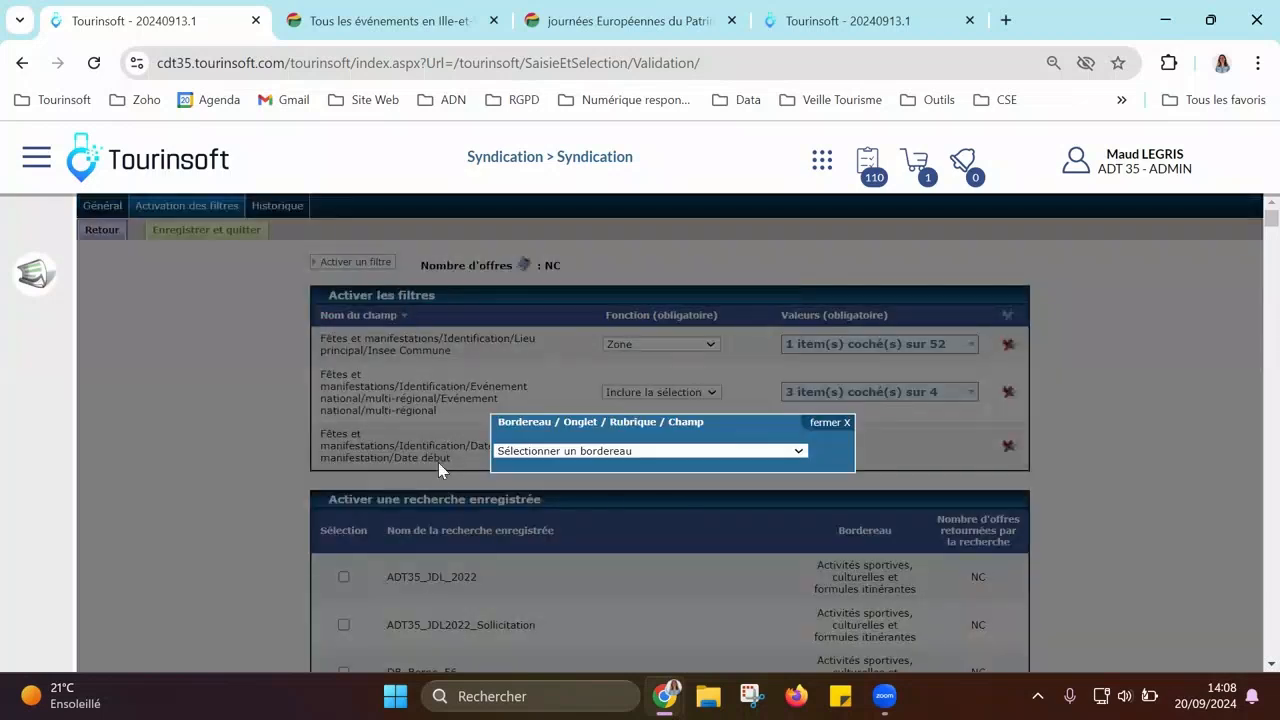
pyautogui.click(696, 452)
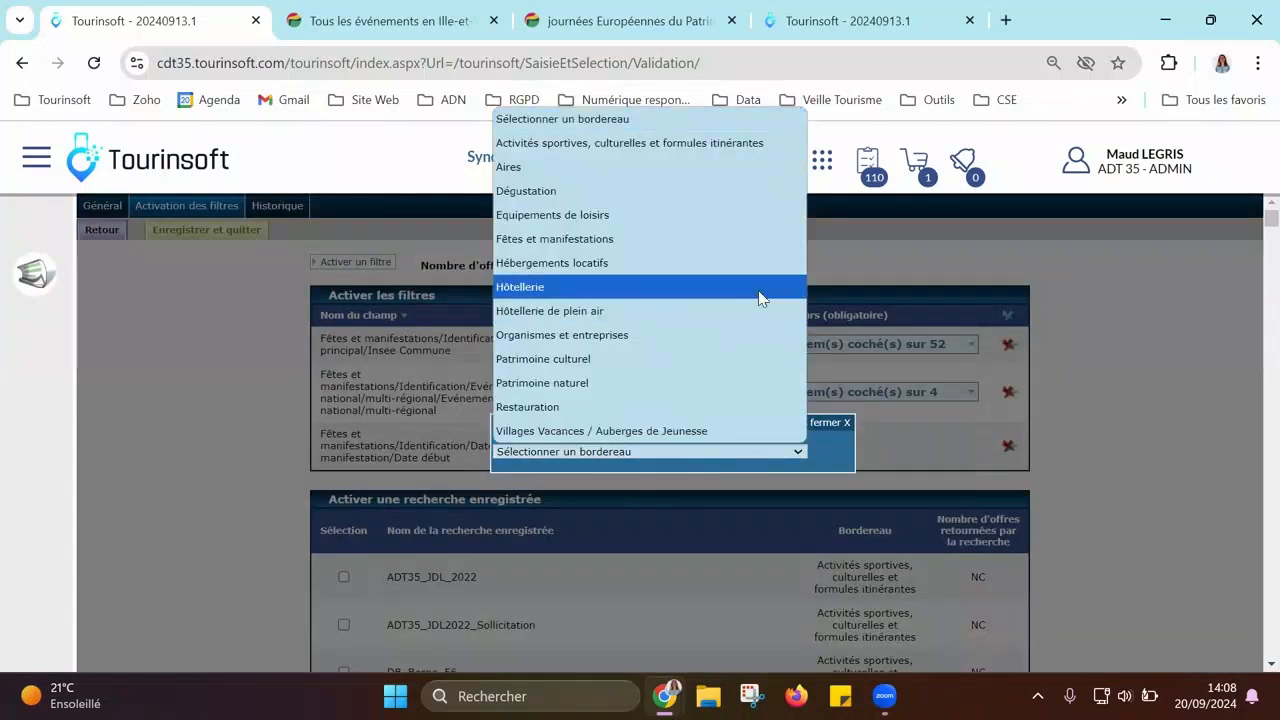
pyautogui.click(734, 234)
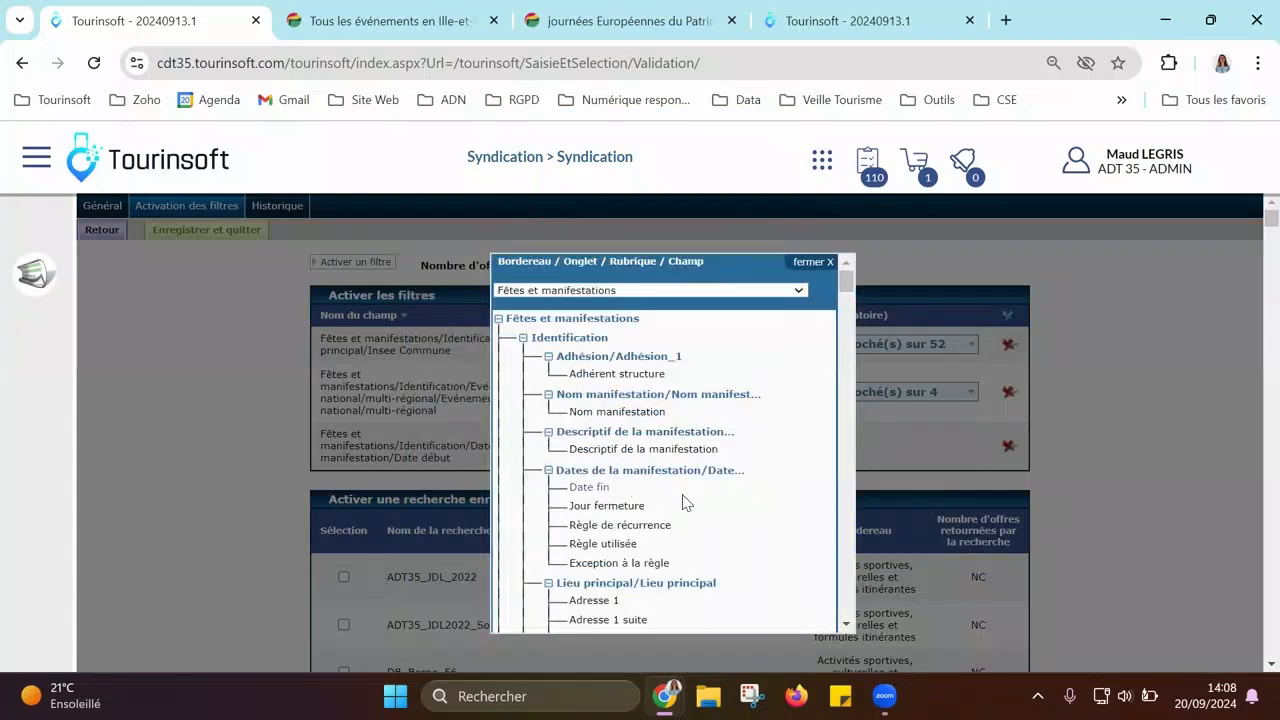
pyautogui.scroll(-1, 683, 504)
pyautogui.scroll(-7, 683, 502)
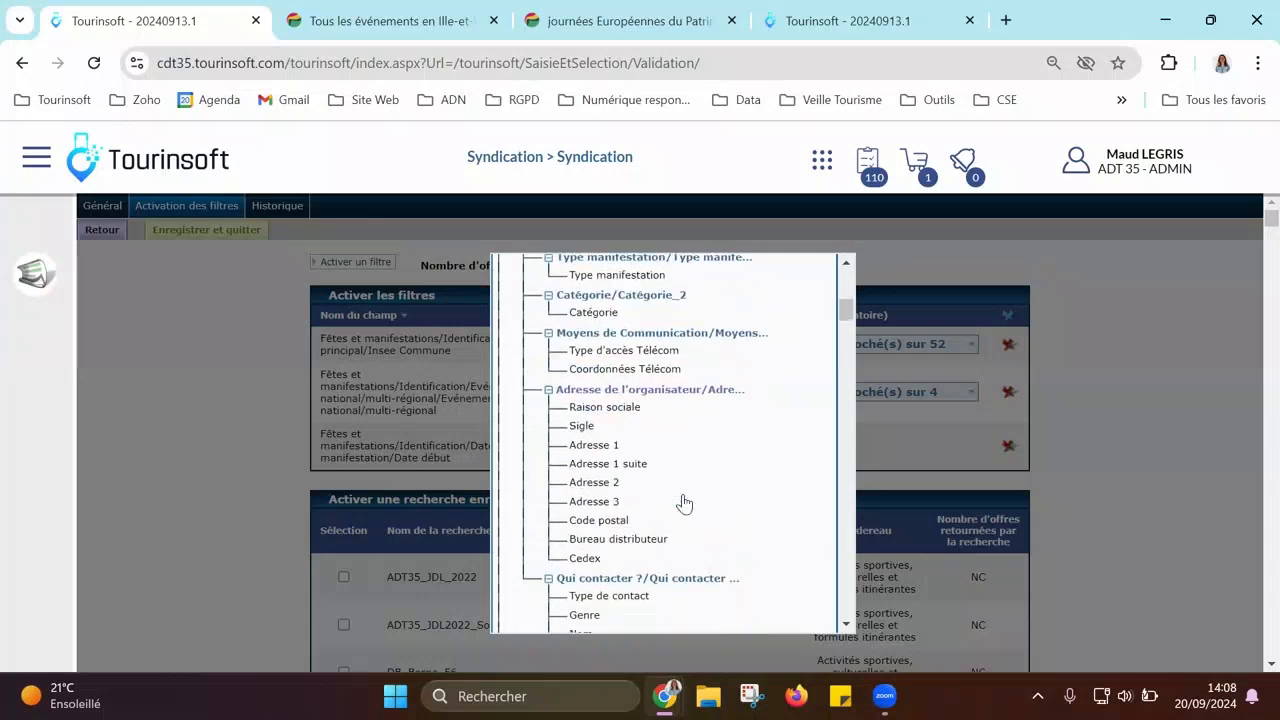
pyautogui.click(683, 495)
pyautogui.scroll(-4, 685, 502)
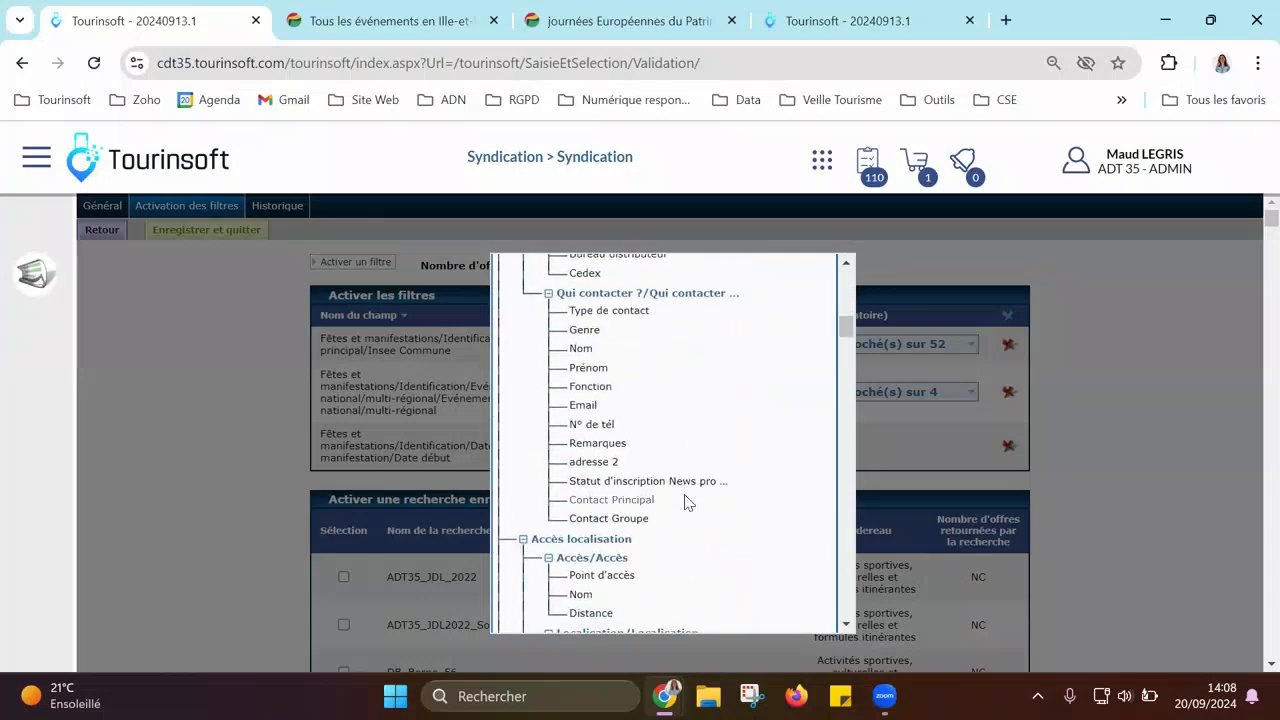
pyautogui.scroll(-5, 685, 502)
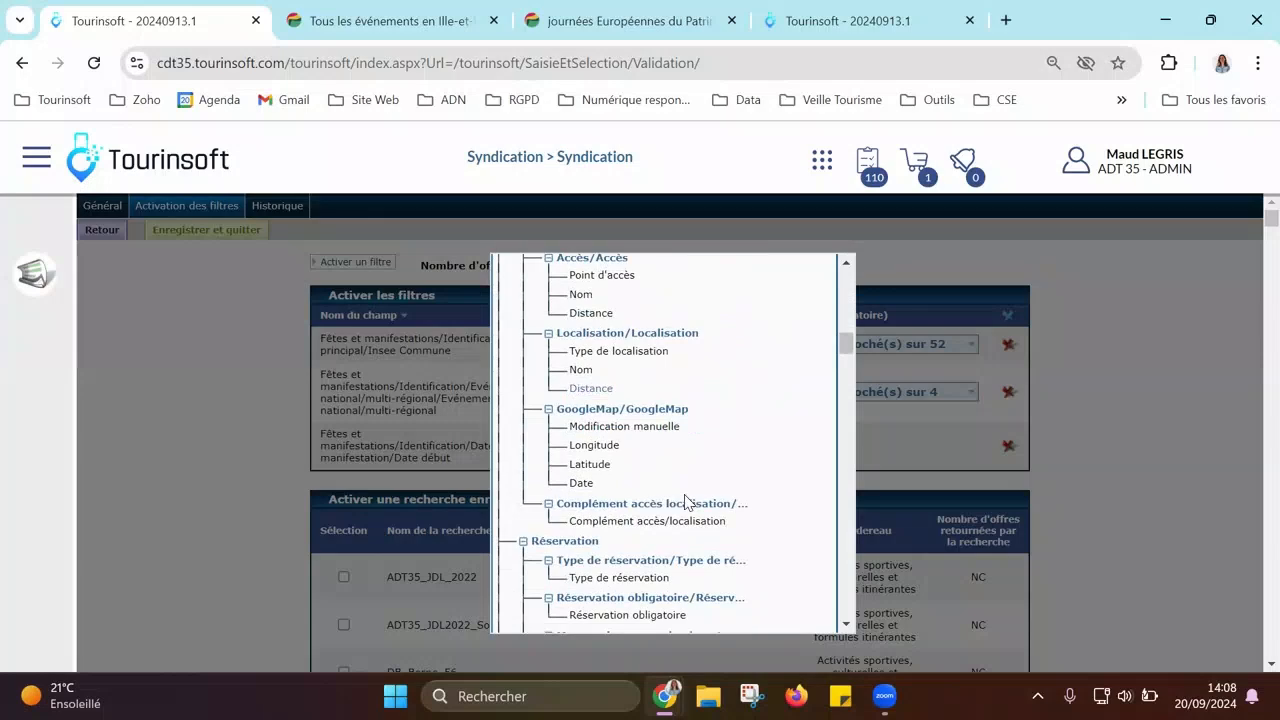
pyautogui.click(700, 415)
pyautogui.scroll(-2, 790, 424)
pyautogui.scroll(-5, 790, 424)
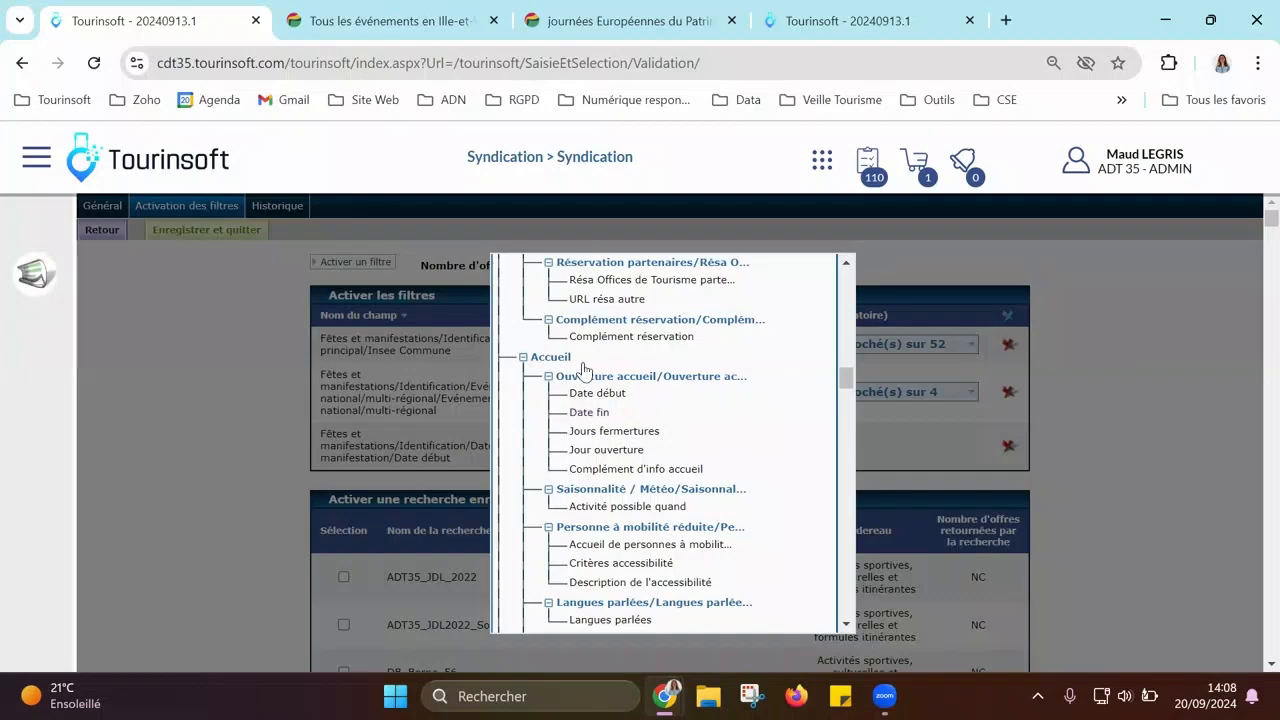
pyautogui.scroll(10, 765, 379)
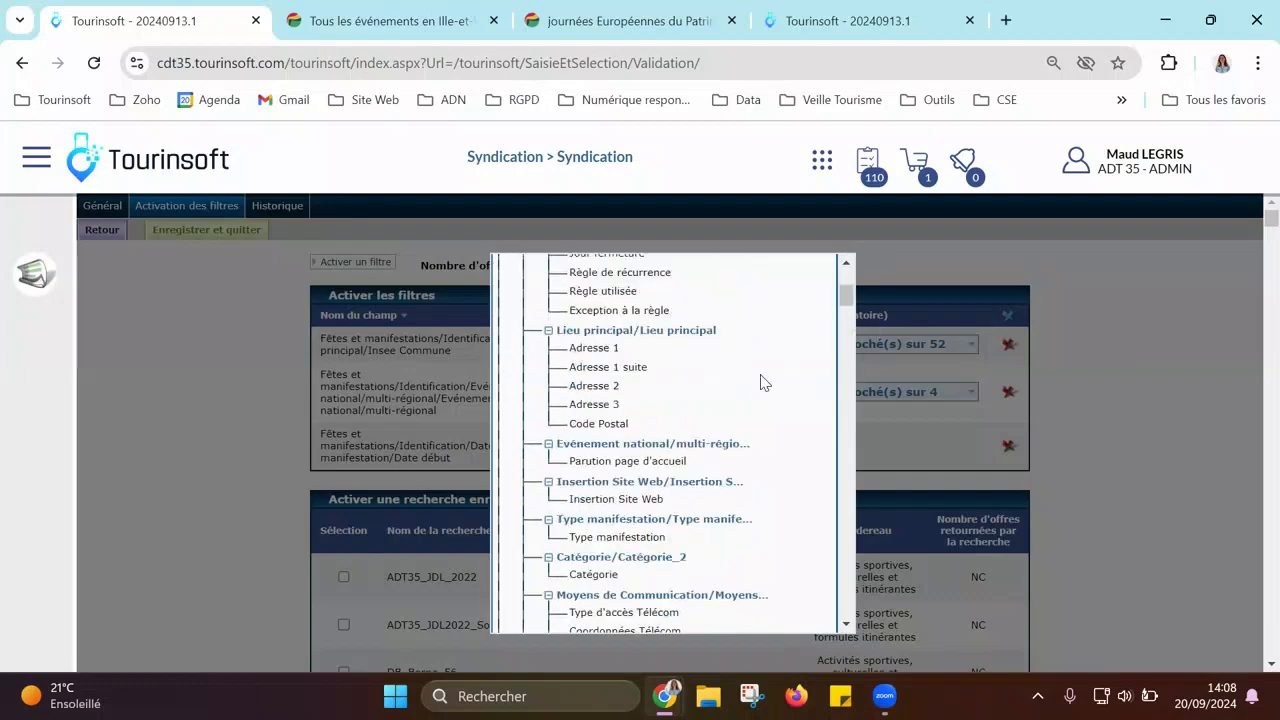
pyautogui.click(803, 262)
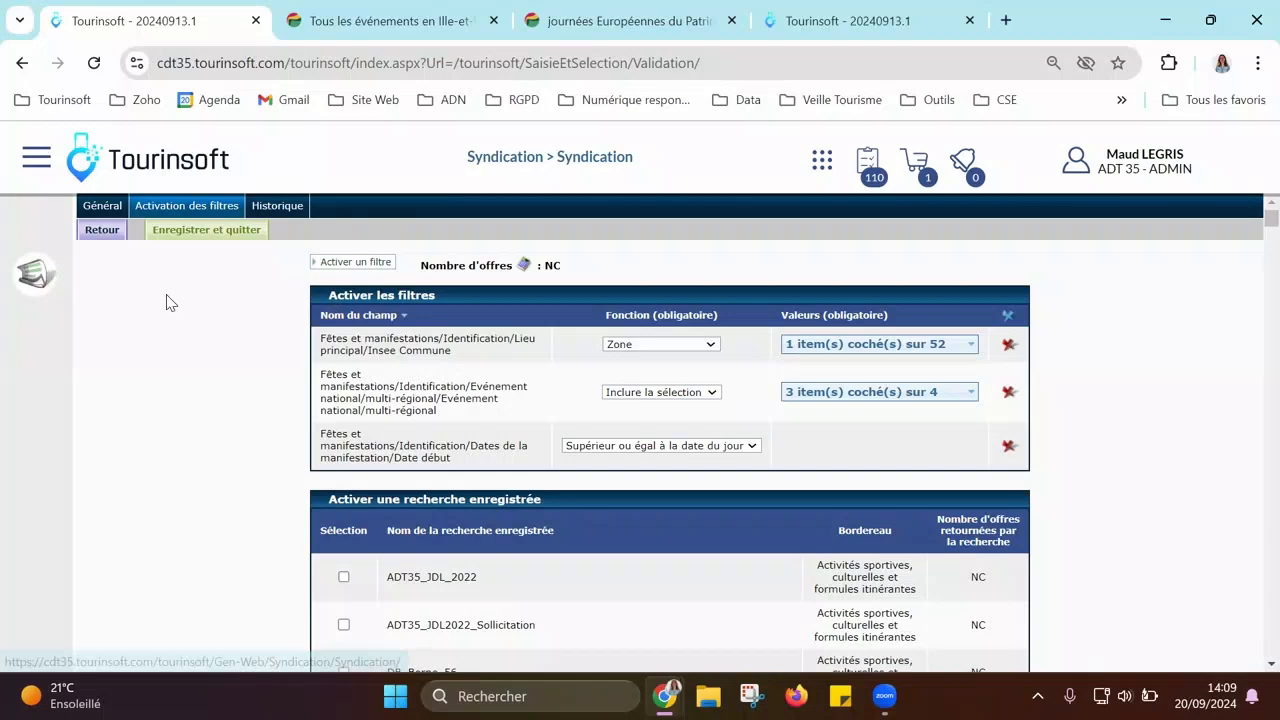
# Step: Leave the syndication's filter activation without saving and return to the syndication list
pyautogui.click(115, 236)
pyautogui.click(709, 209)
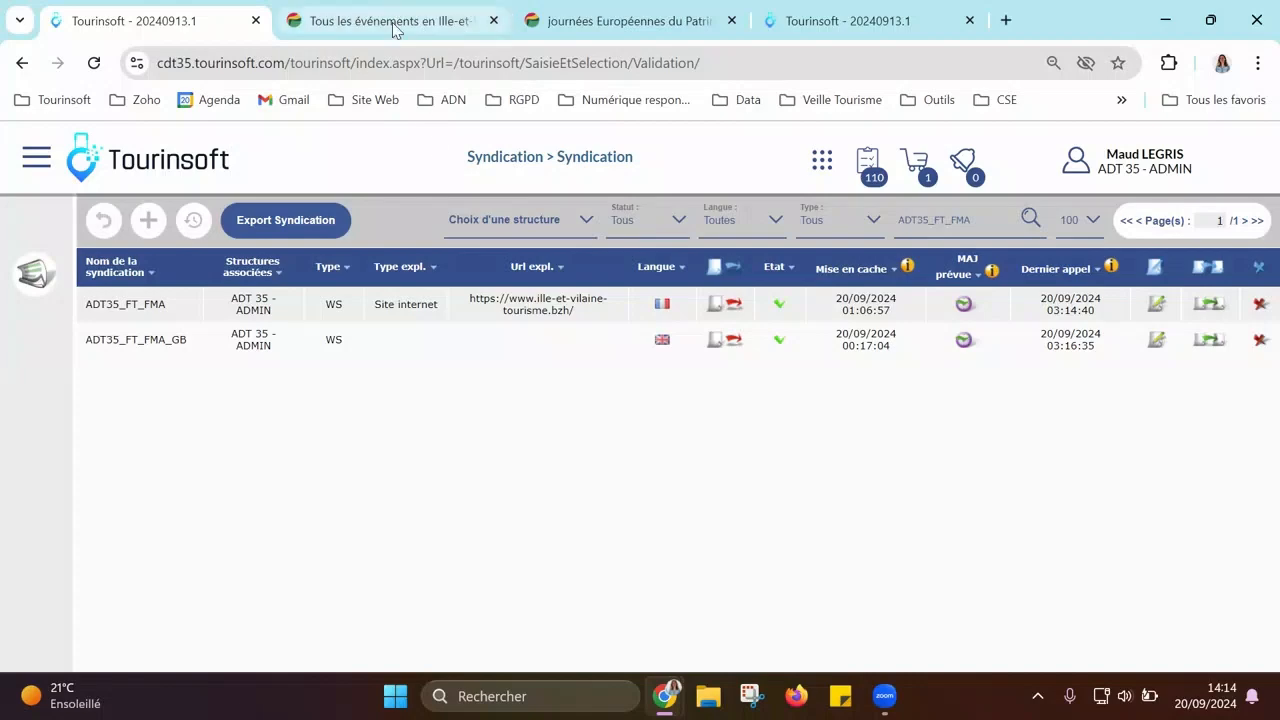
# Step: Switch to the website page of the journées Européennes du Patrimoine canoe tour in Montfort-sur-Meu and look over its heading and description
pyautogui.click(632, 24)
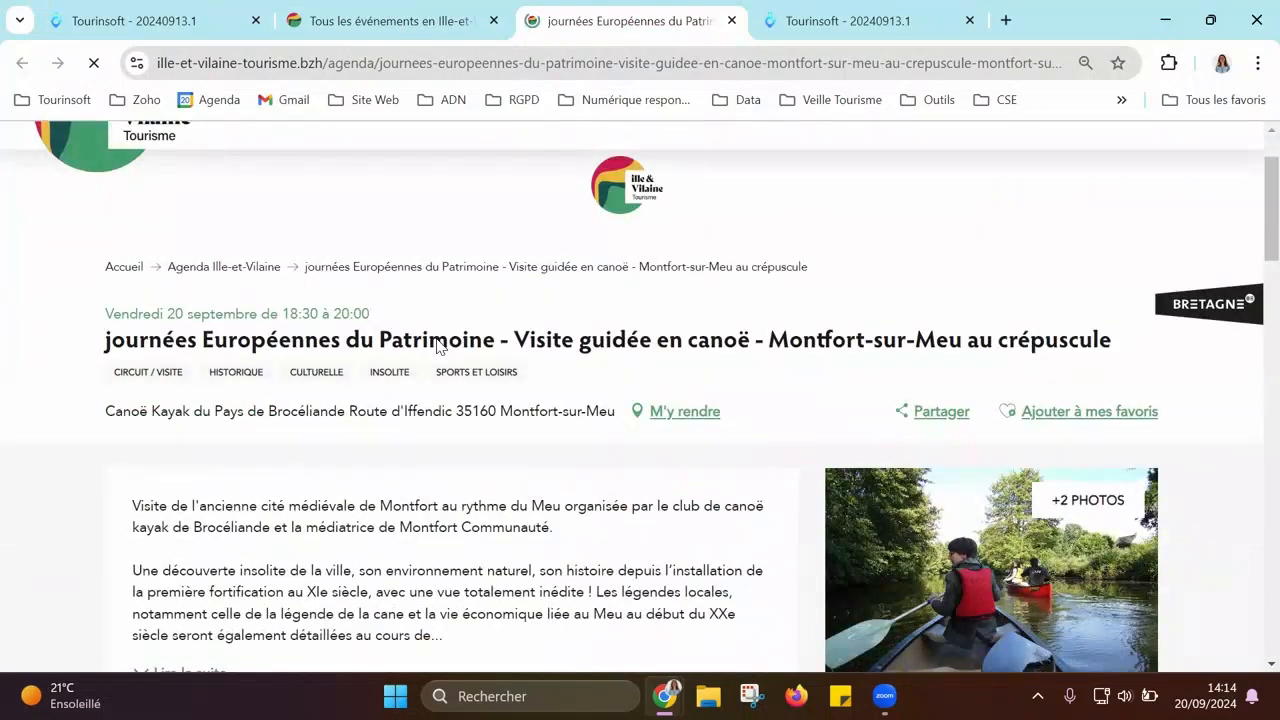
pyautogui.scroll(-1, 437, 346)
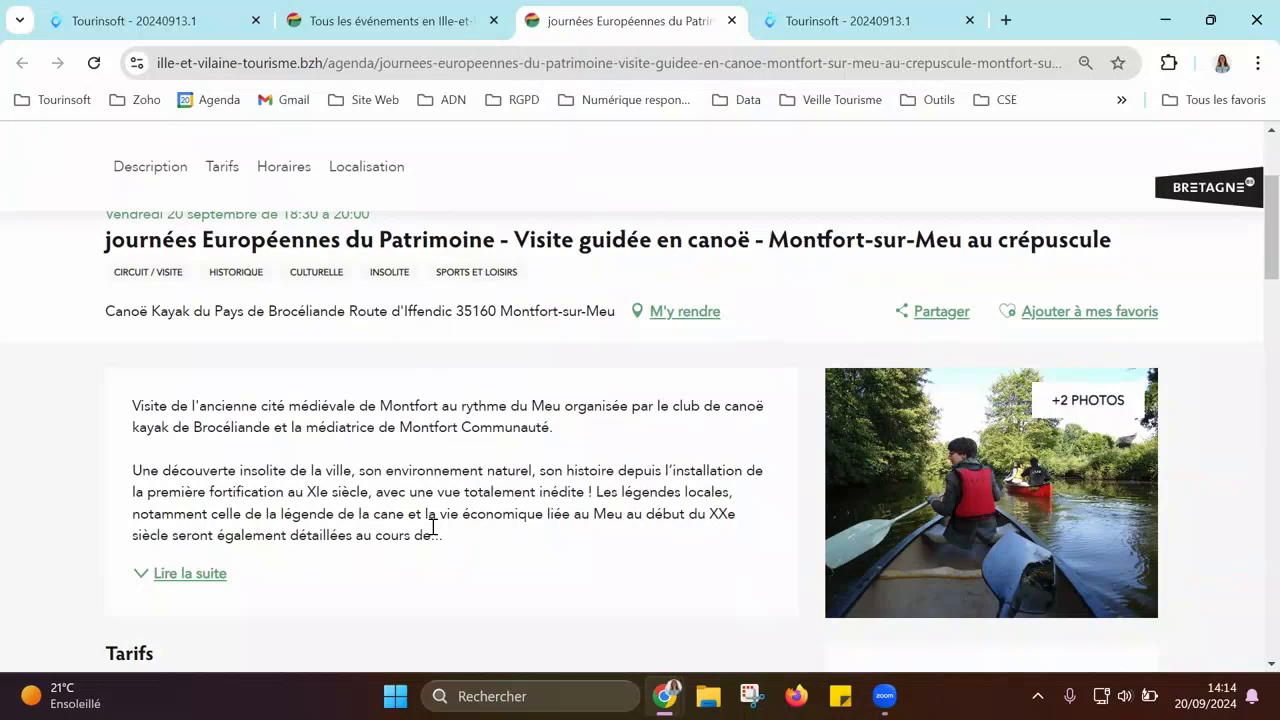
pyautogui.scroll(-1, 433, 526)
pyautogui.scroll(2, 433, 534)
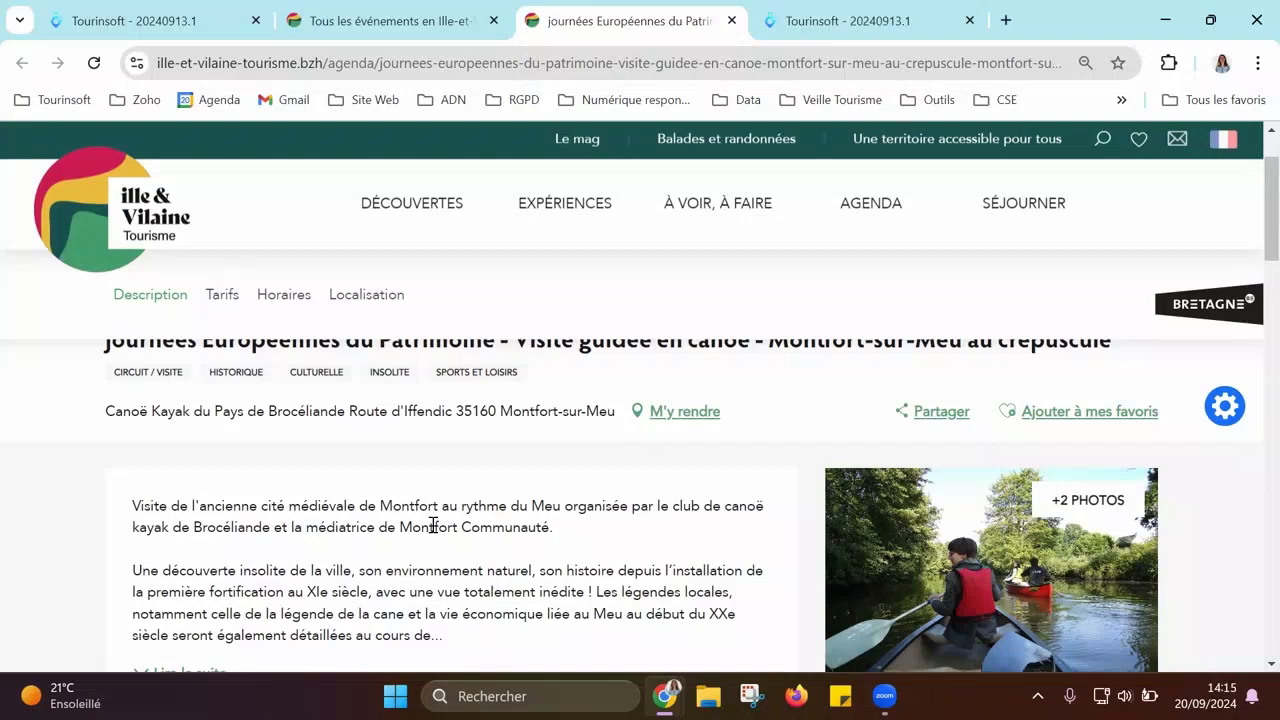
pyautogui.scroll(1, 430, 556)
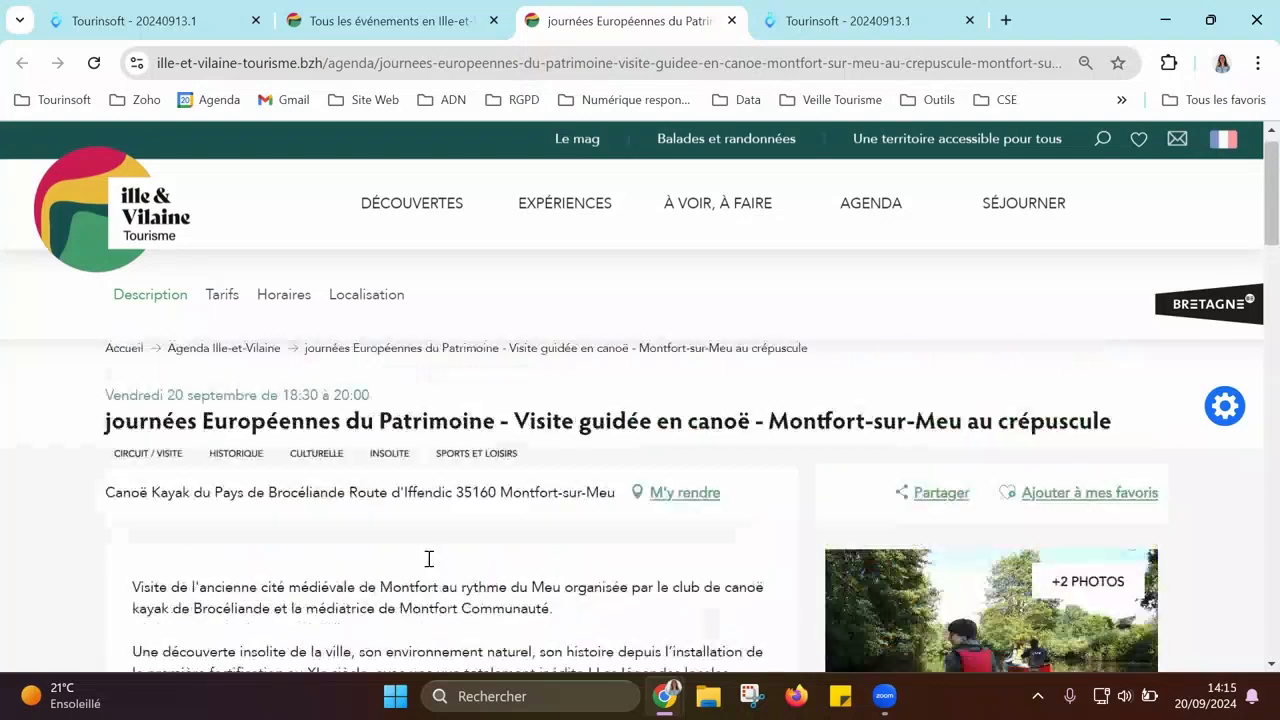
pyautogui.scroll(-1, 424, 557)
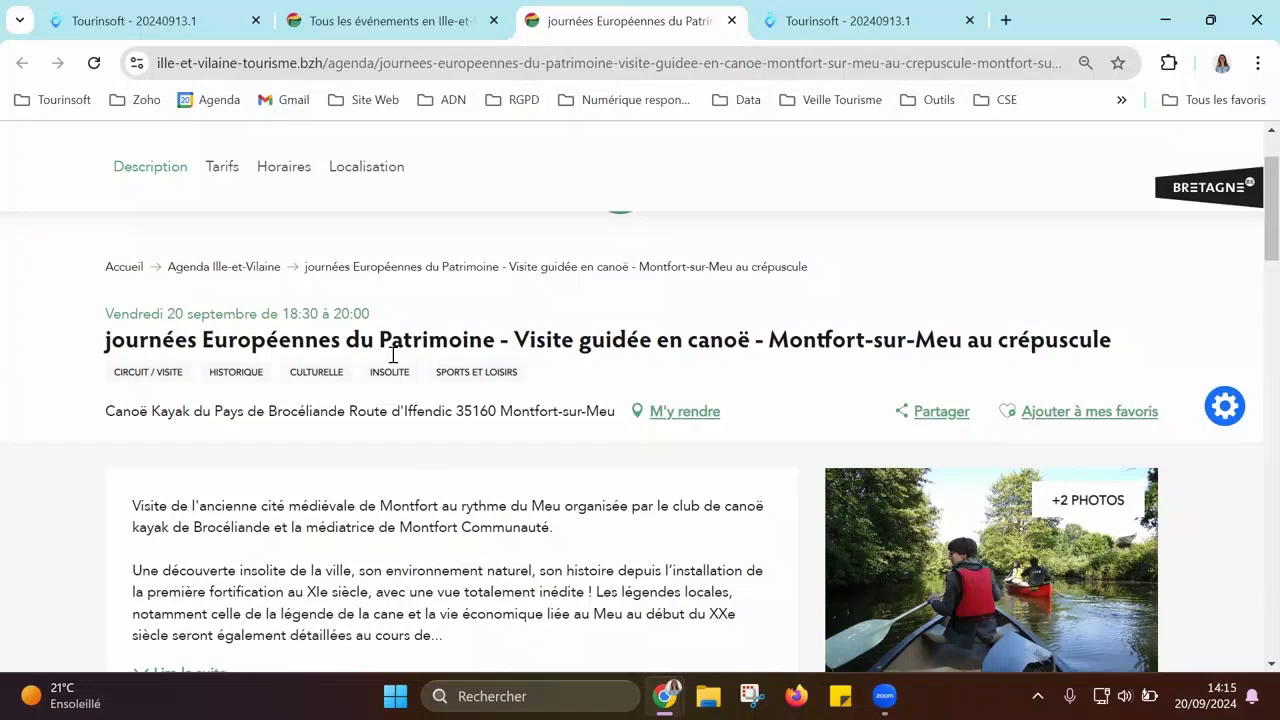
# Step: Examine the rest of the canoe tour page, covering its prices, schedule, media, contact details and location map, and return to its heading
pyautogui.scroll(-2, 1108, 557)
pyautogui.scroll(-4, 686, 486)
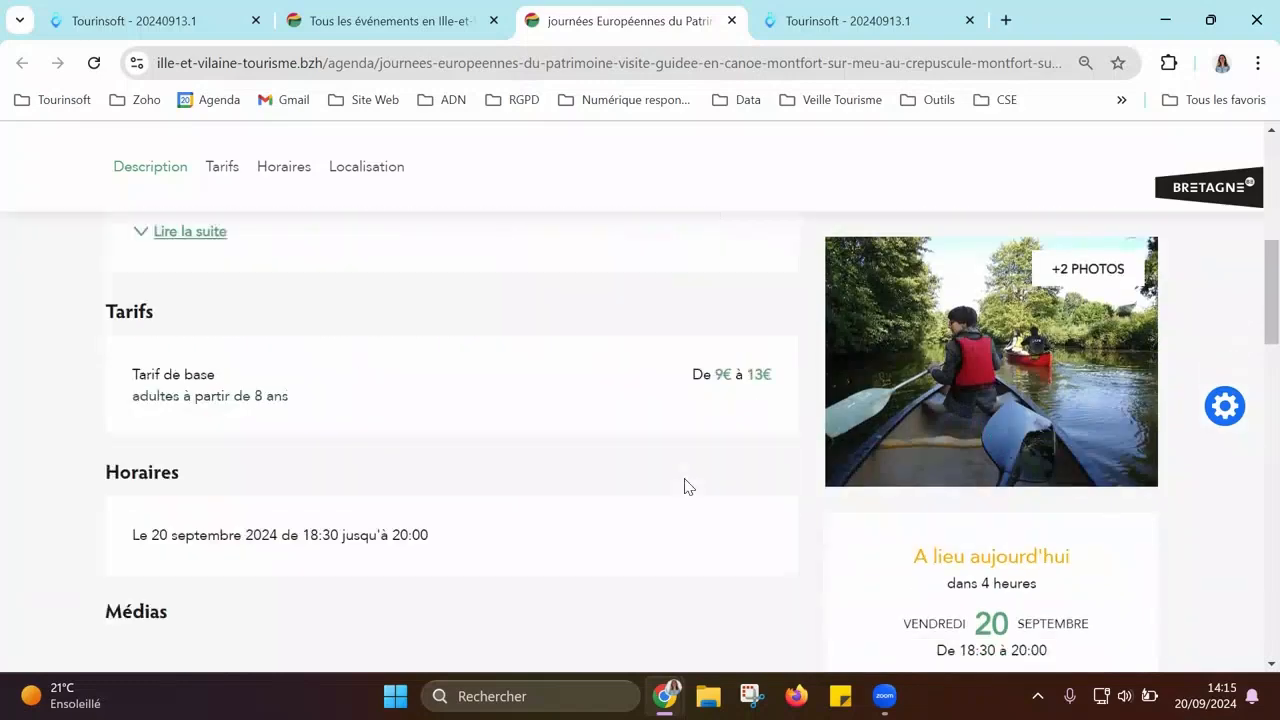
pyautogui.scroll(-3, 1114, 580)
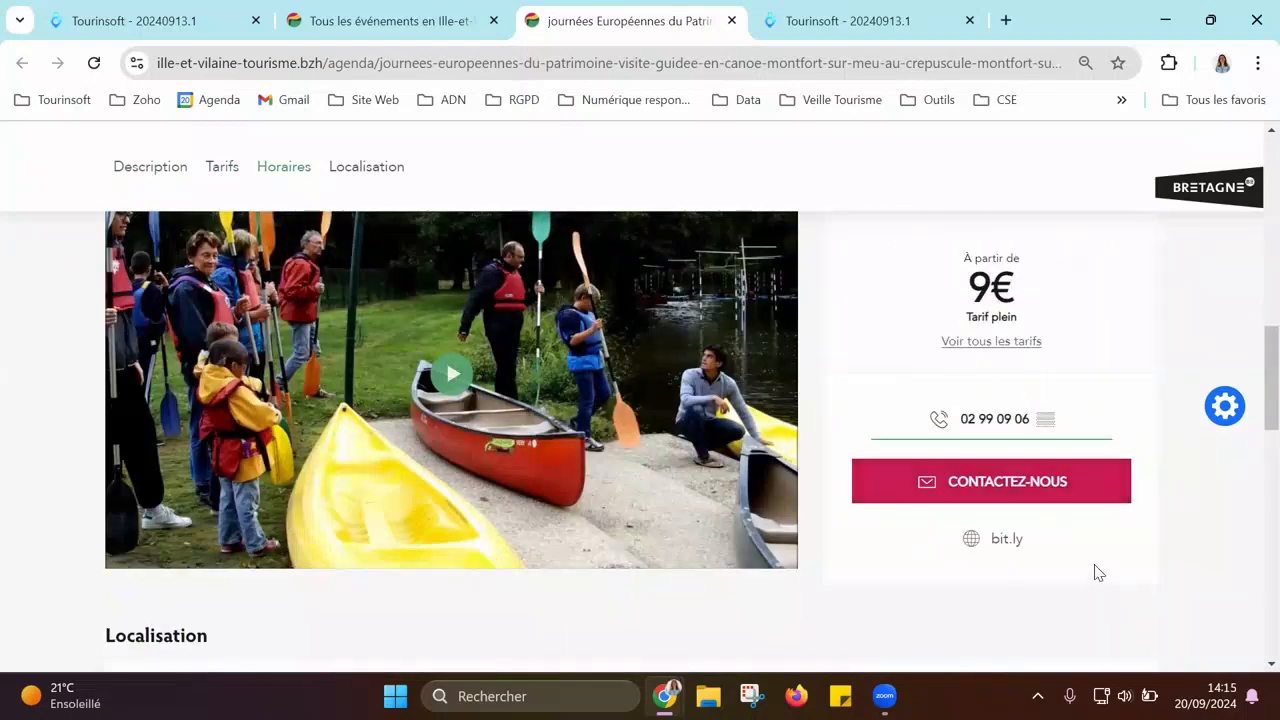
pyautogui.scroll(1, 1060, 545)
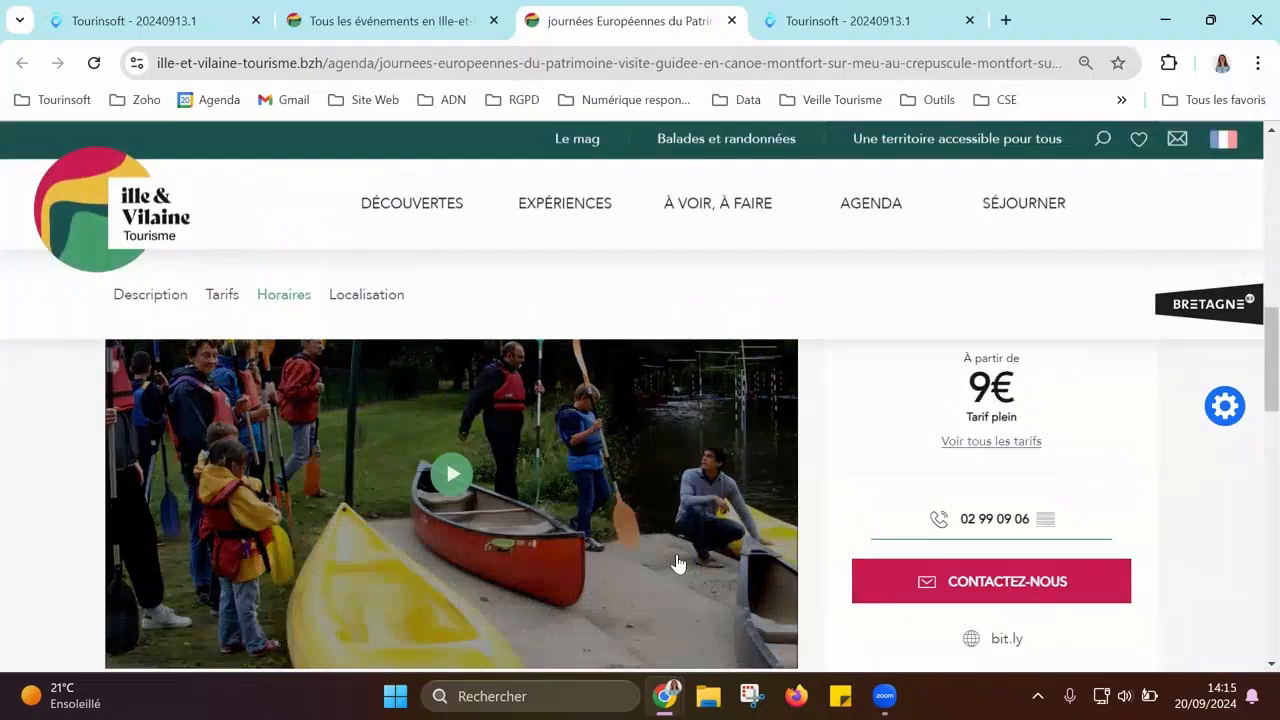
pyautogui.scroll(-3, 677, 563)
pyautogui.scroll(4, 677, 562)
pyautogui.scroll(1, 677, 563)
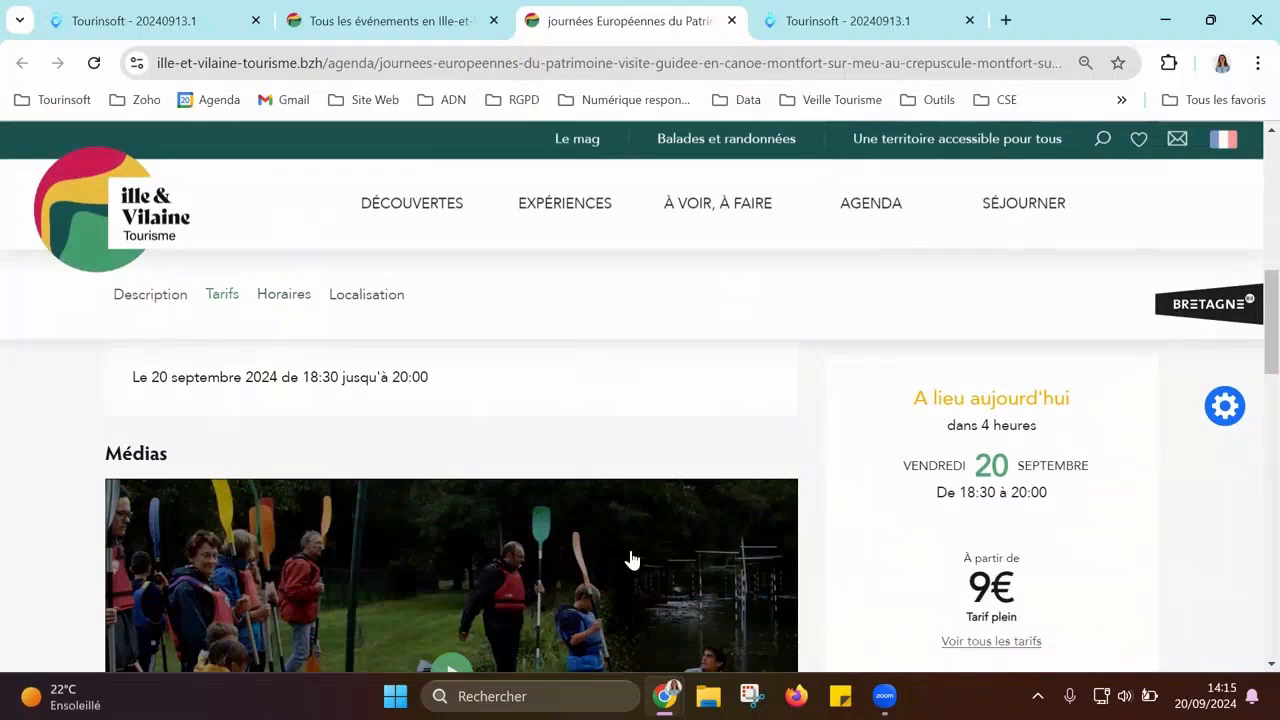
pyautogui.scroll(-3, 632, 560)
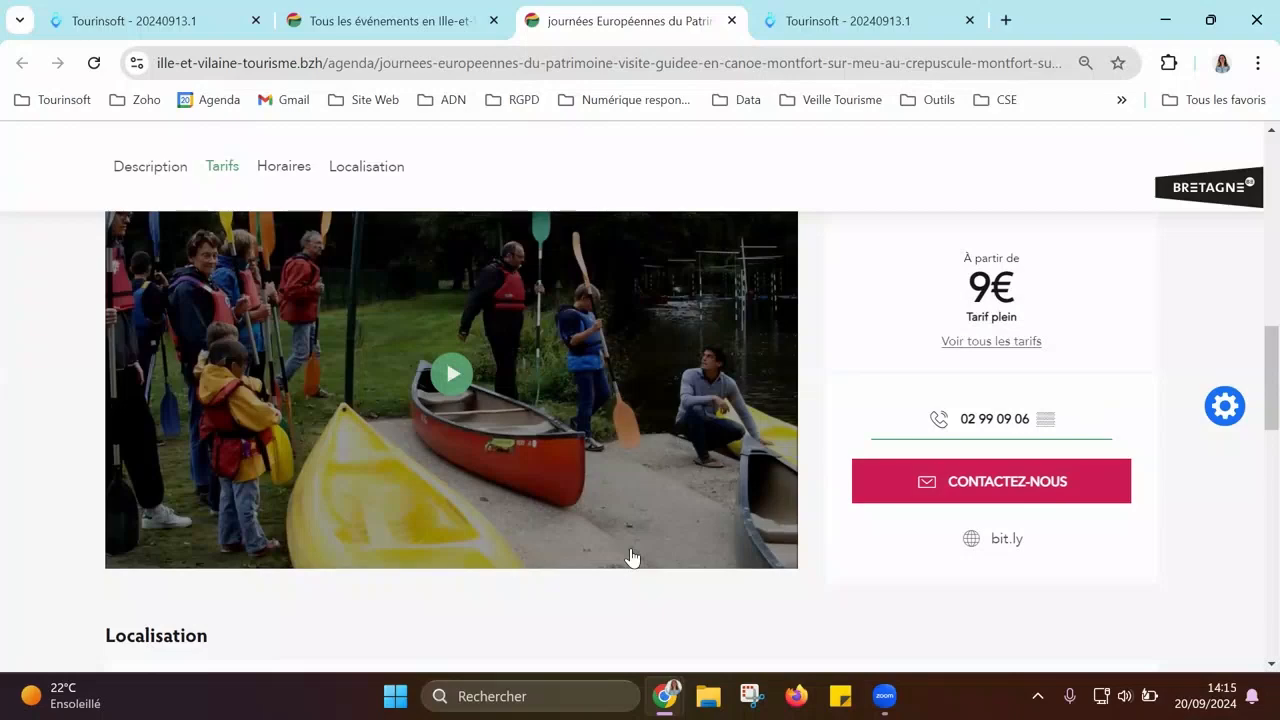
pyautogui.scroll(-4, 630, 556)
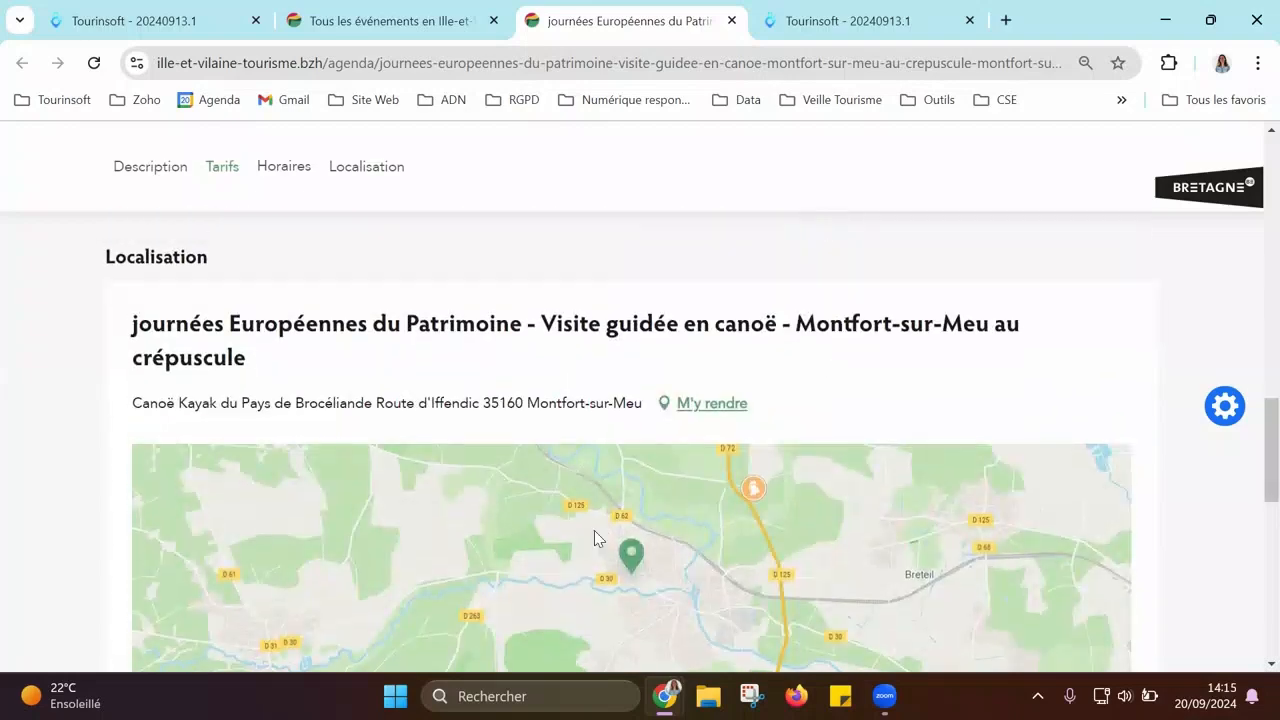
pyautogui.scroll(-2, 592, 528)
pyautogui.scroll(10, 592, 528)
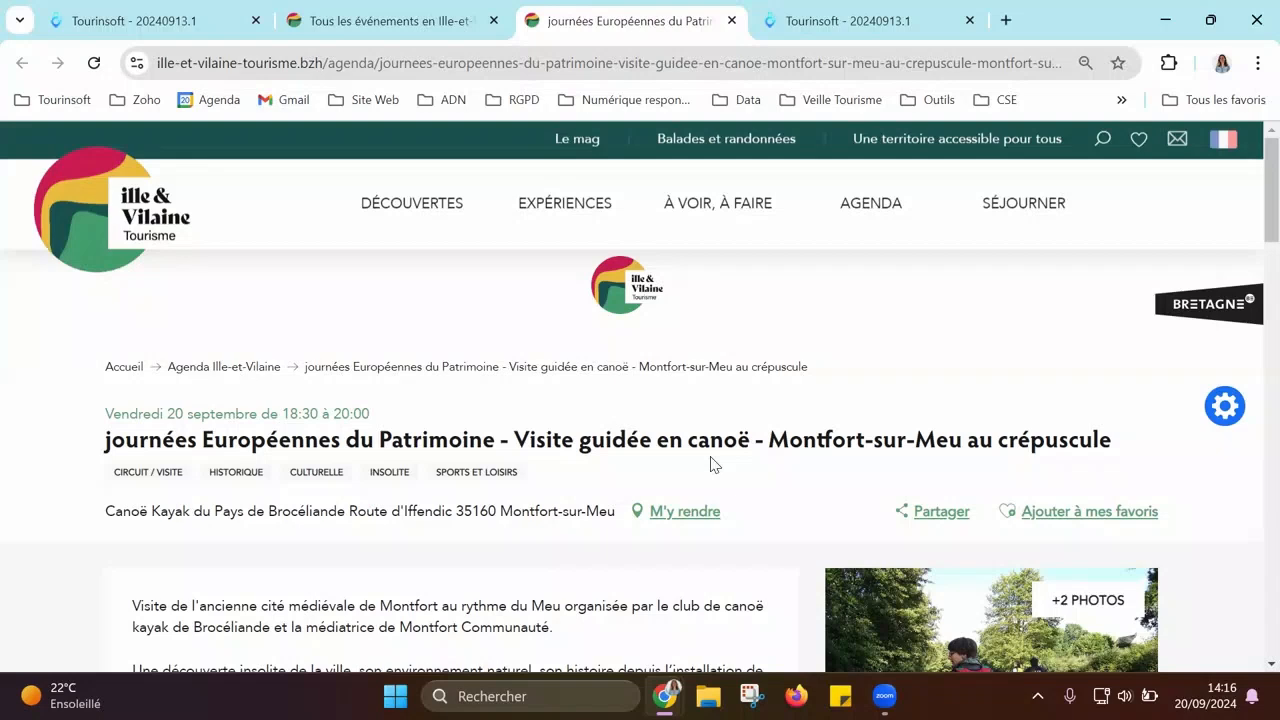
# Step: Switch back to Tourinsoft and open the list of syndication models from the Modèles administration
pyautogui.click(183, 23)
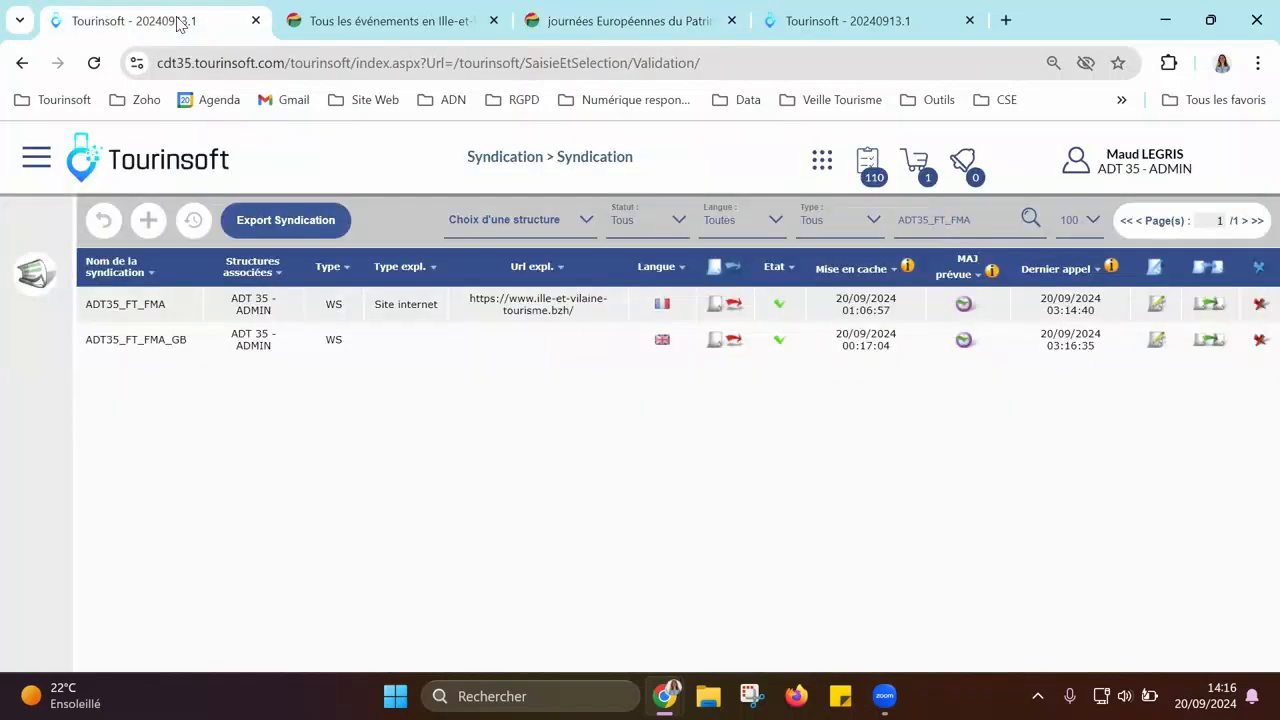
pyautogui.click(44, 171)
pyautogui.scroll(-3, 100, 569)
pyautogui.scroll(1, 188, 477)
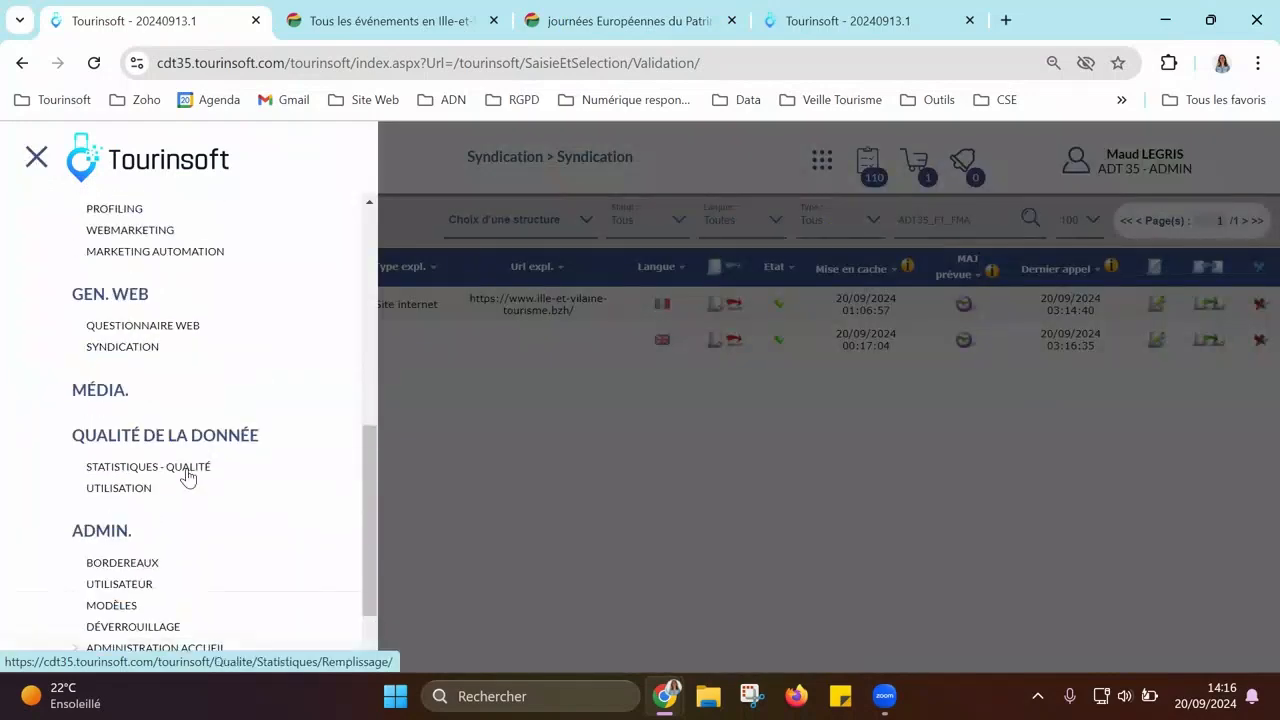
pyautogui.scroll(1, 186, 554)
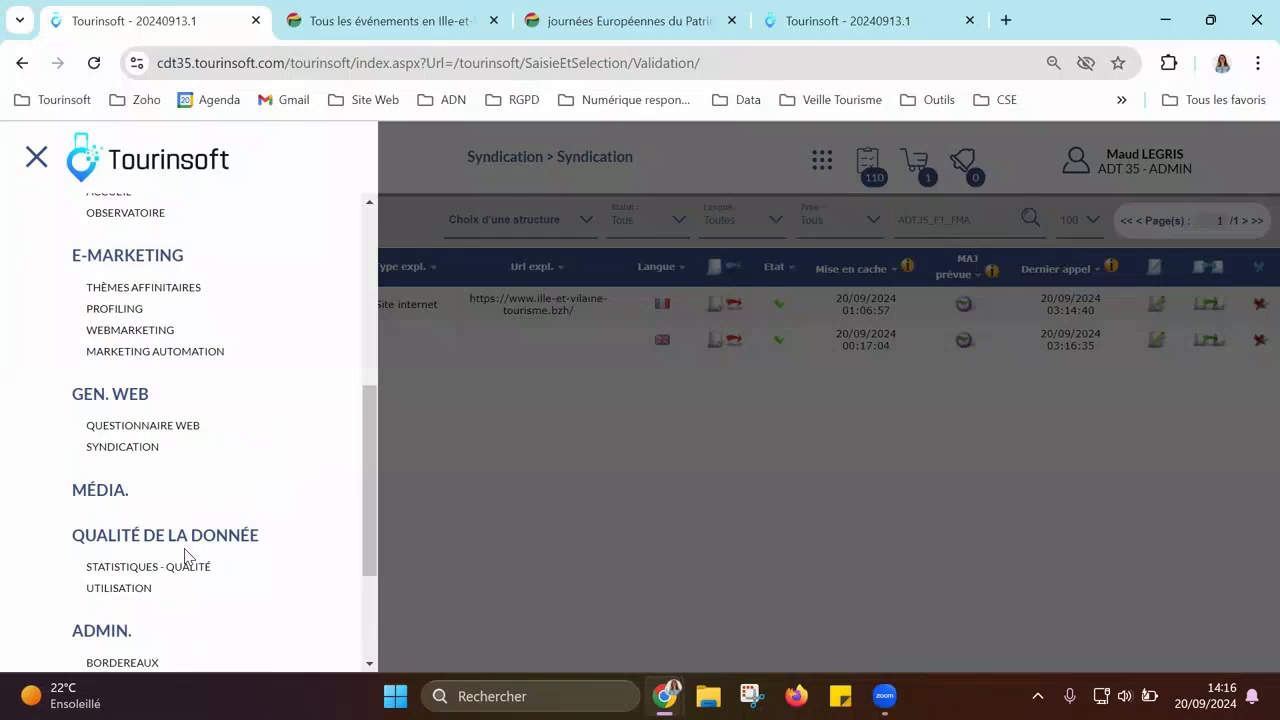
pyautogui.scroll(1, 185, 557)
pyautogui.scroll(-3, 185, 557)
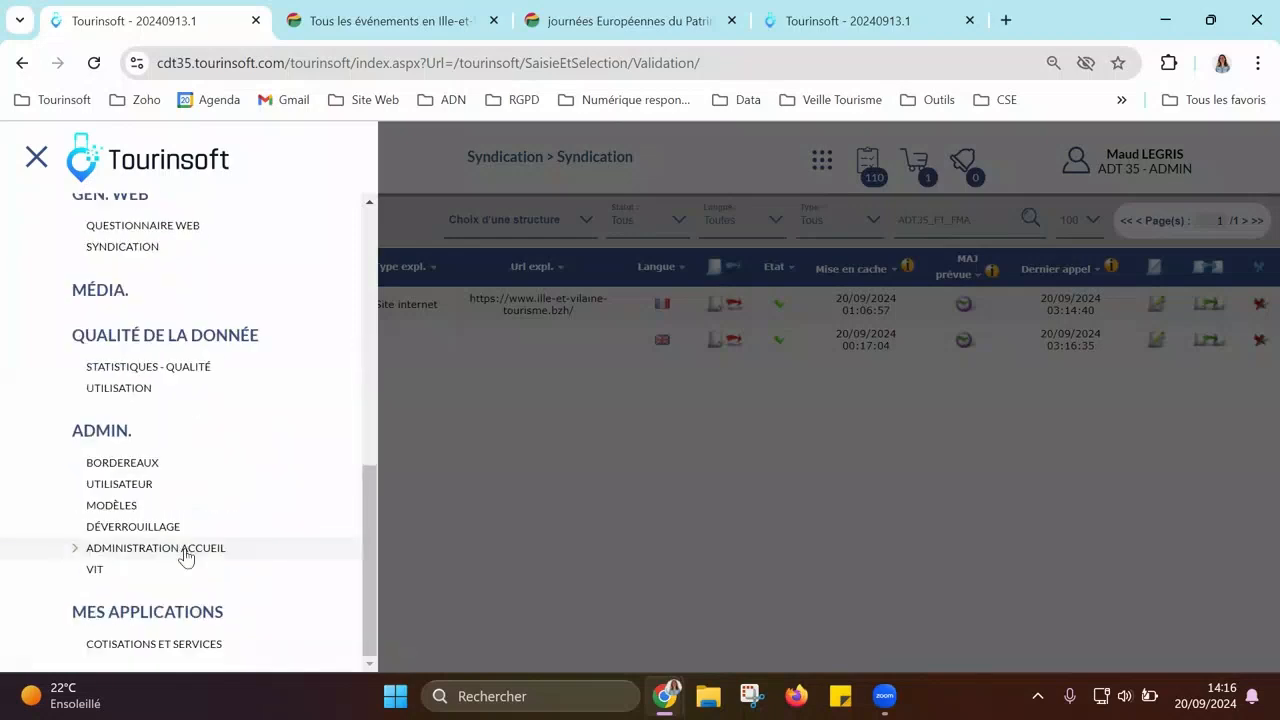
pyautogui.click(186, 507)
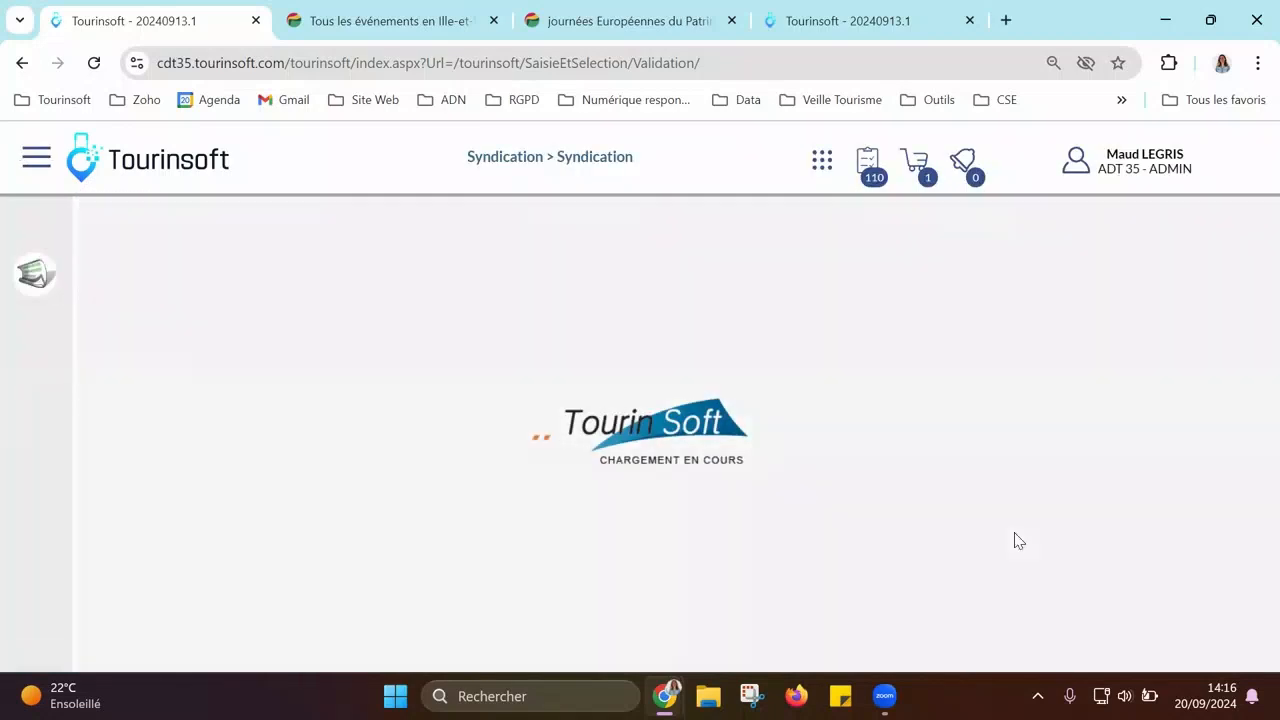
pyautogui.scroll(-3, 883, 517)
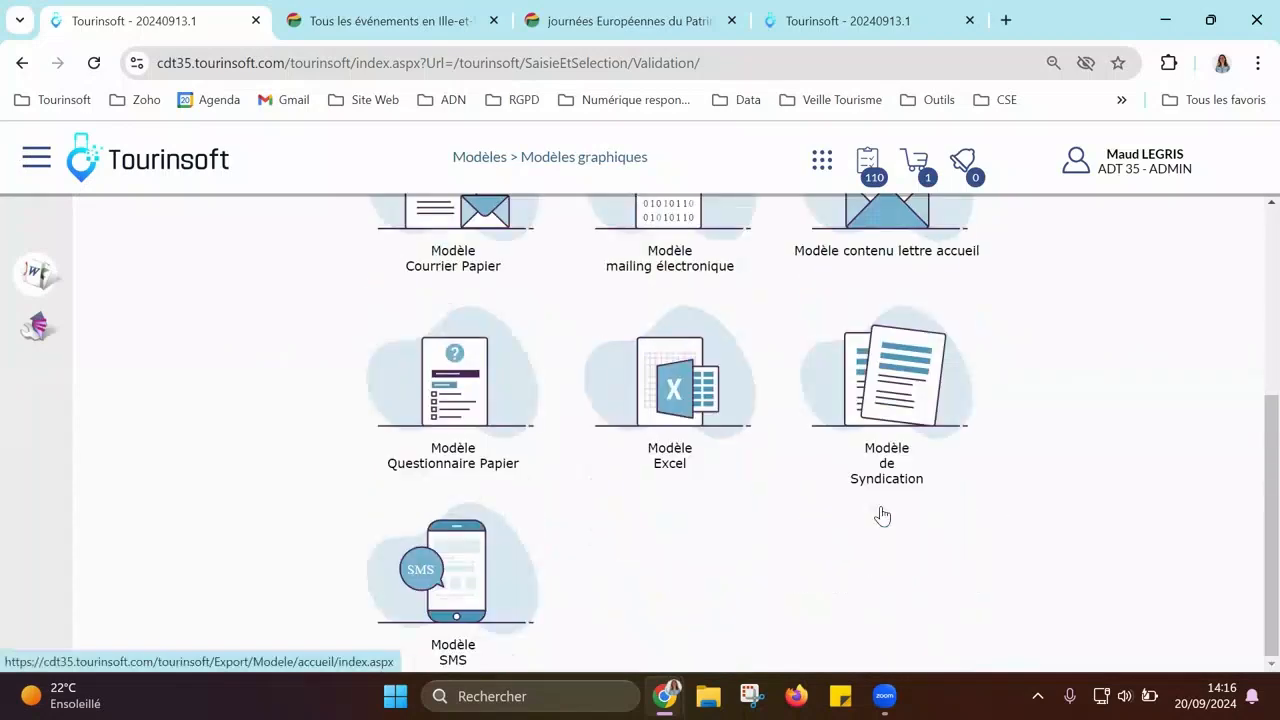
pyautogui.click(878, 418)
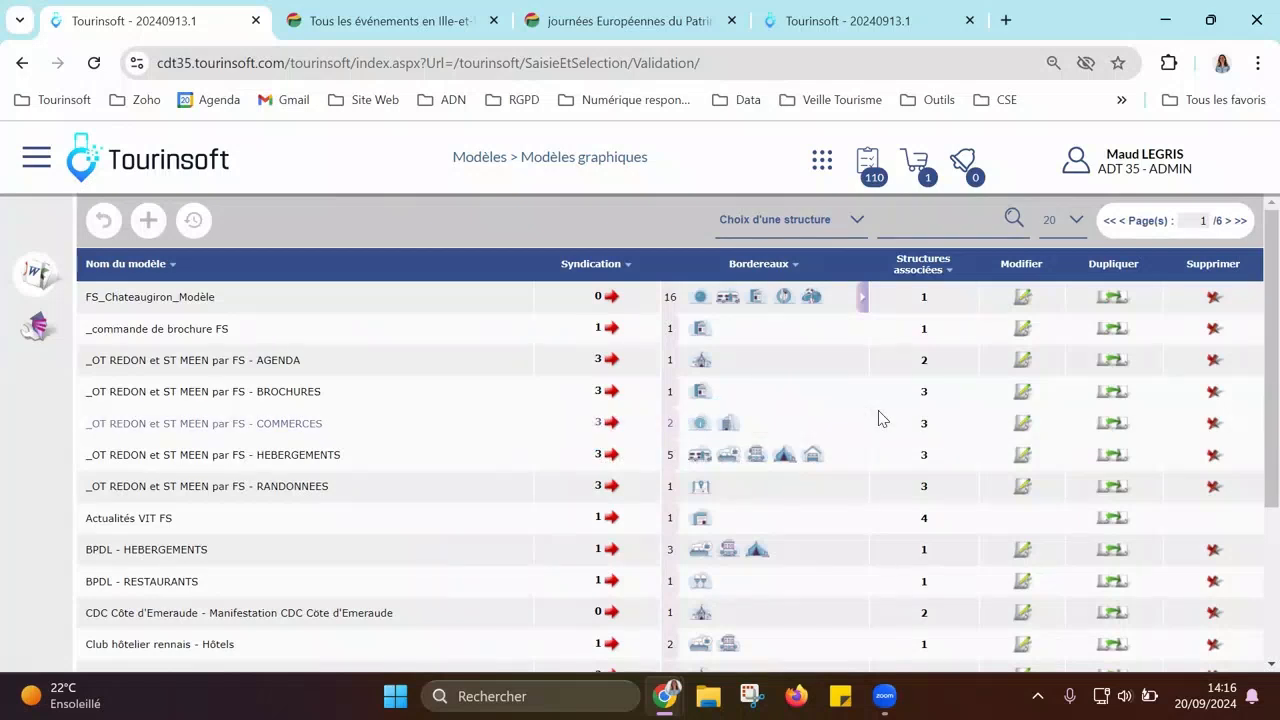
# Step: Search the syndication models for adt and check the bordereaux linked to FT - ADT35
pyautogui.click(963, 231)
pyautogui.write('adt')
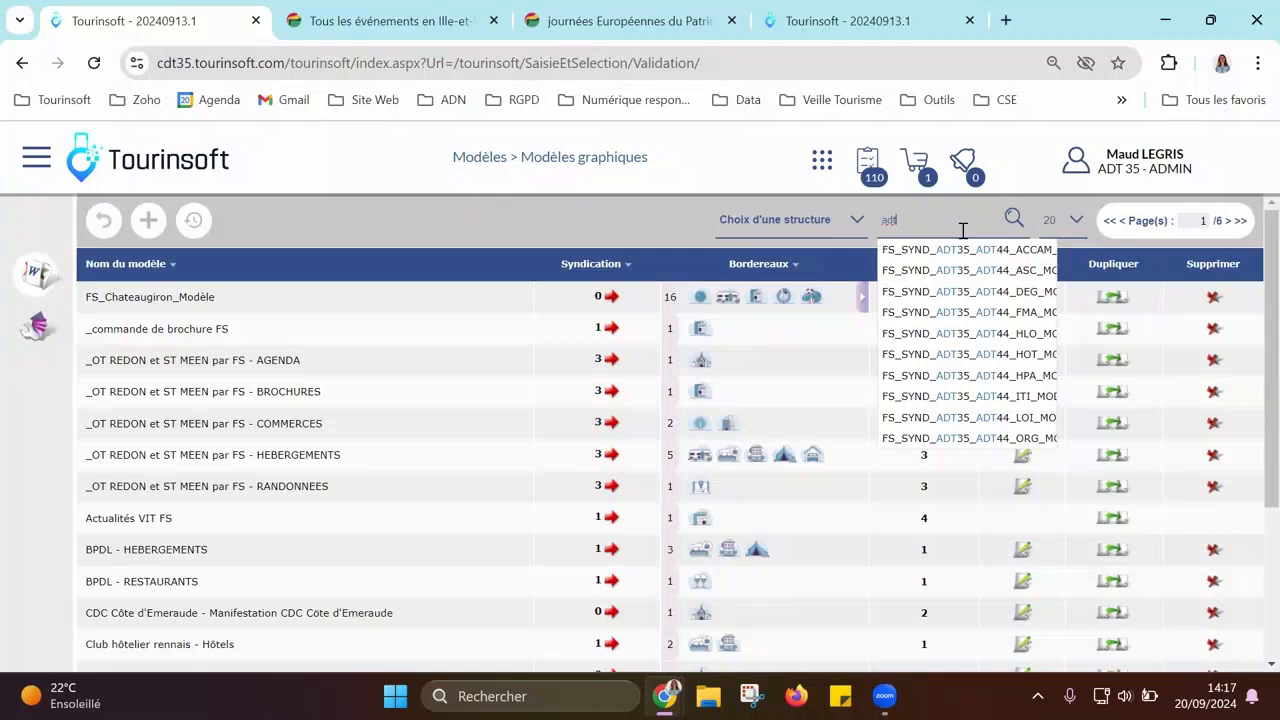
pyautogui.press('Return')
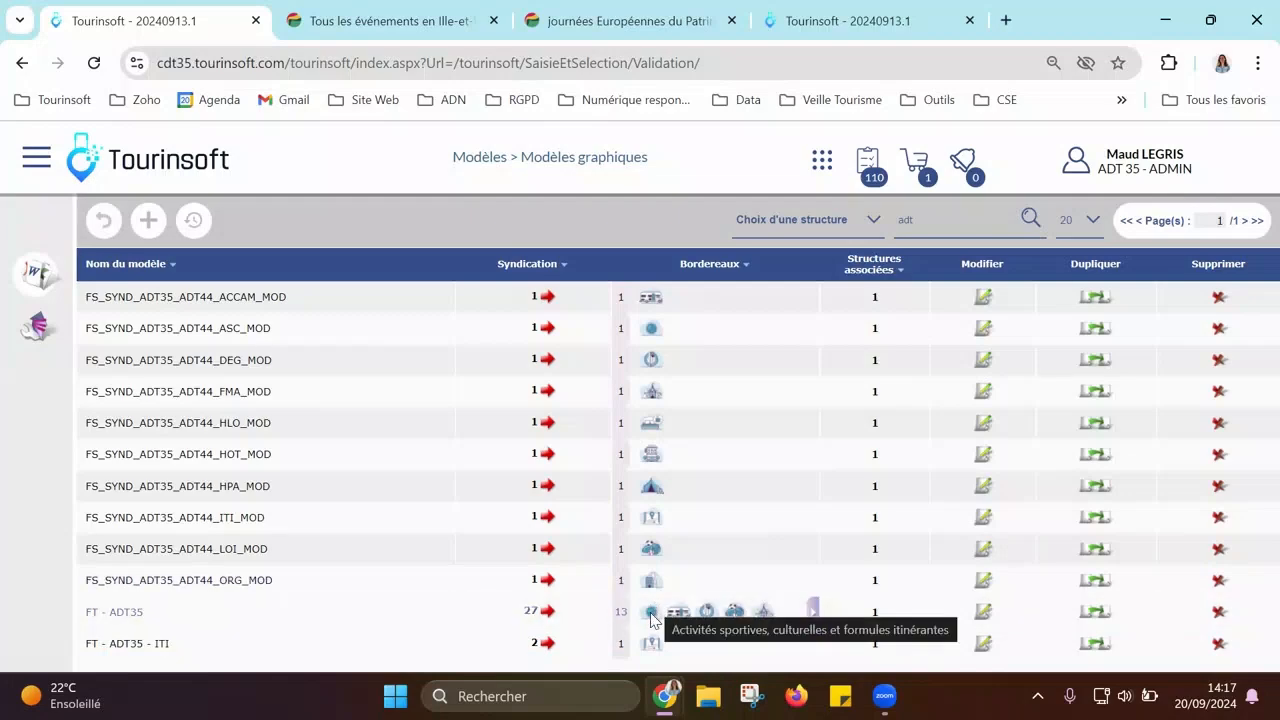
pyautogui.click(812, 610)
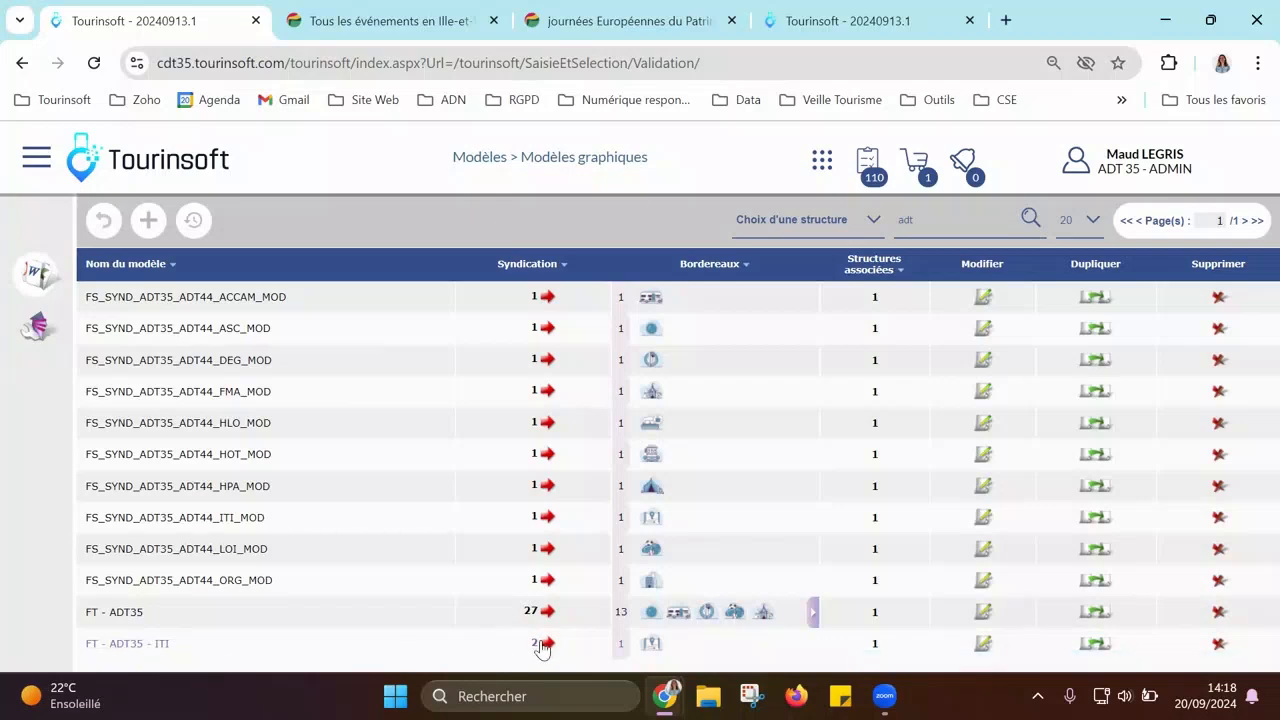
# Step: Open the FT - ADT35 model, examine which bordereau fields are associated with Adresse2, and return to the model without validating
pyautogui.click(131, 613)
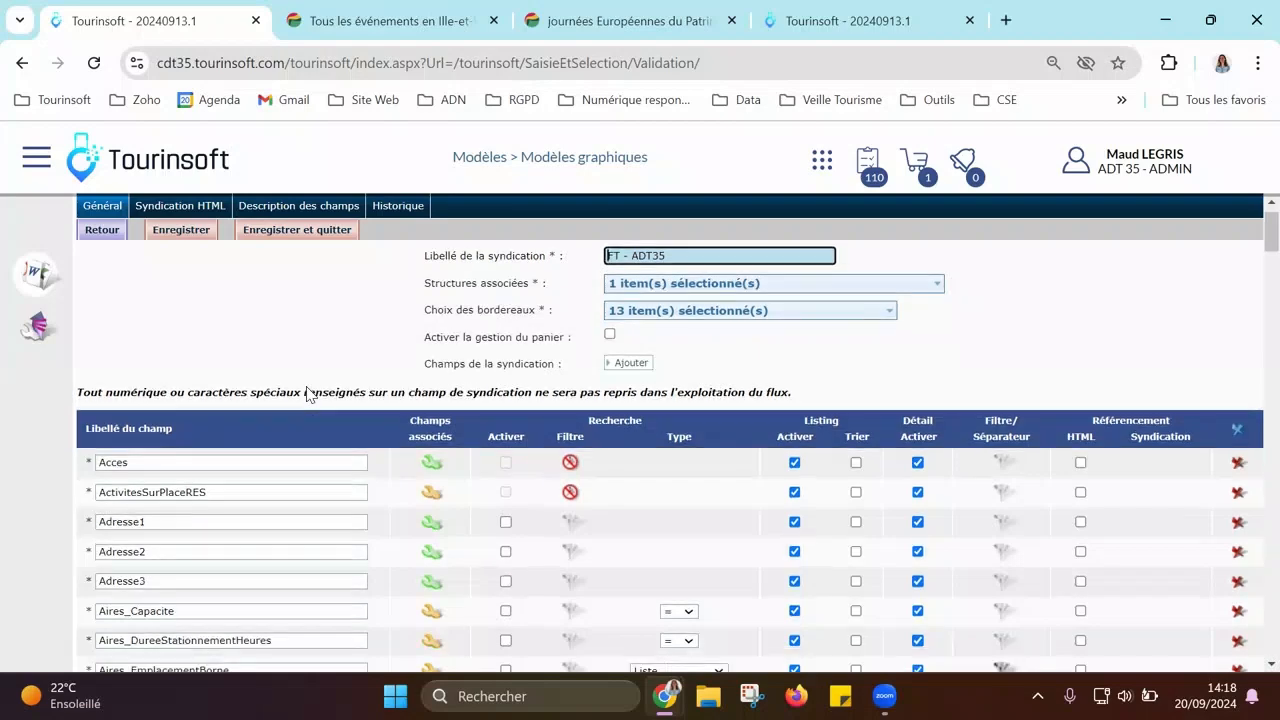
pyautogui.scroll(-1, 307, 394)
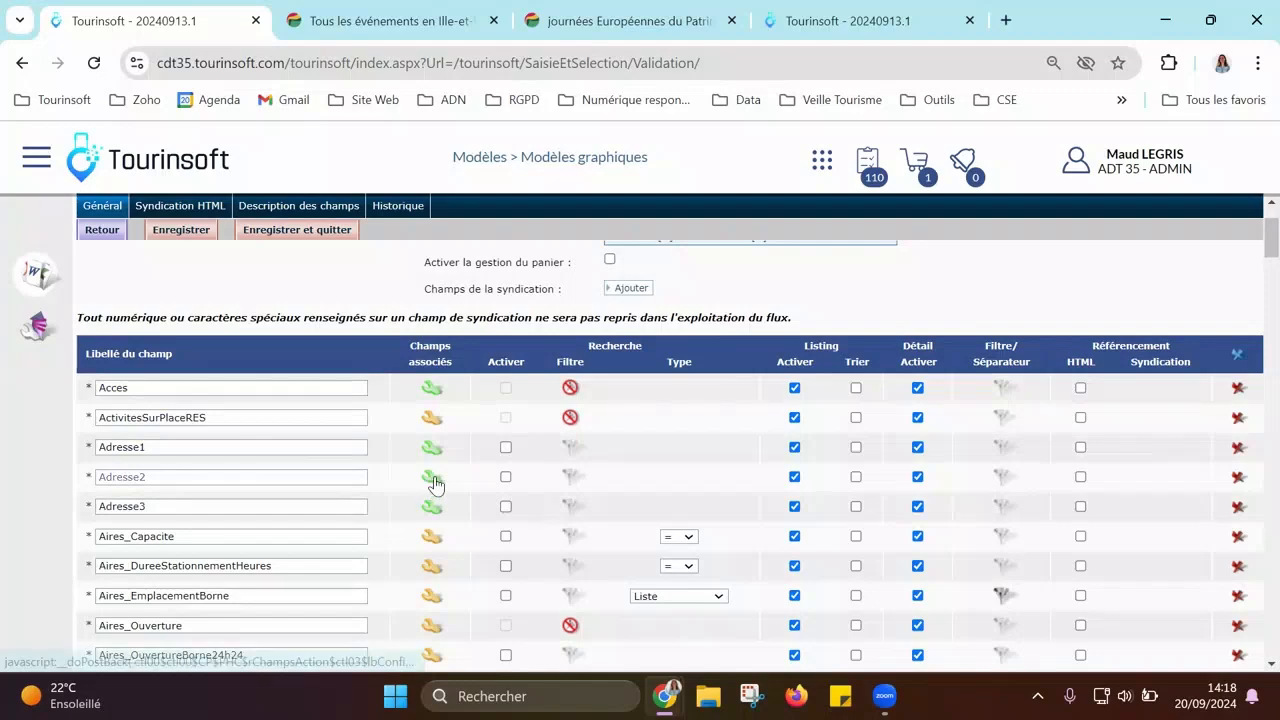
pyautogui.moveTo(435, 484)
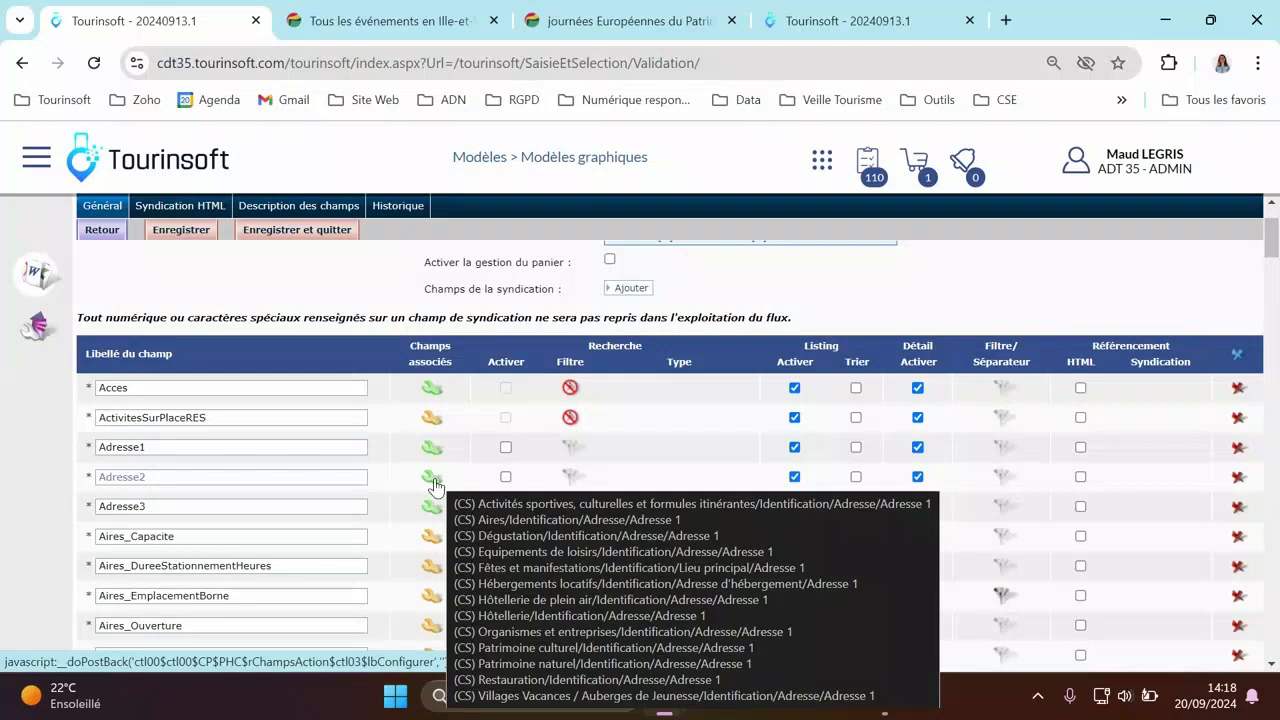
pyautogui.click(433, 482)
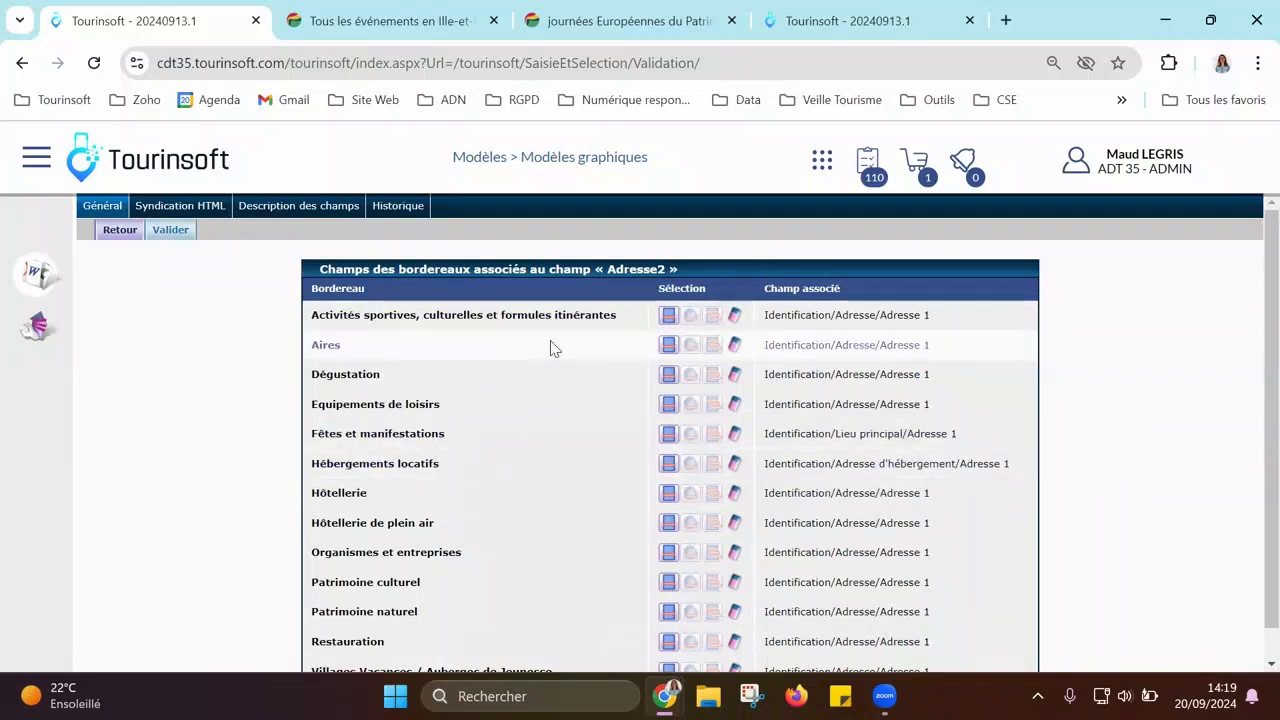
pyautogui.scroll(-1, 552, 350)
pyautogui.scroll(1, 552, 350)
pyautogui.click(110, 238)
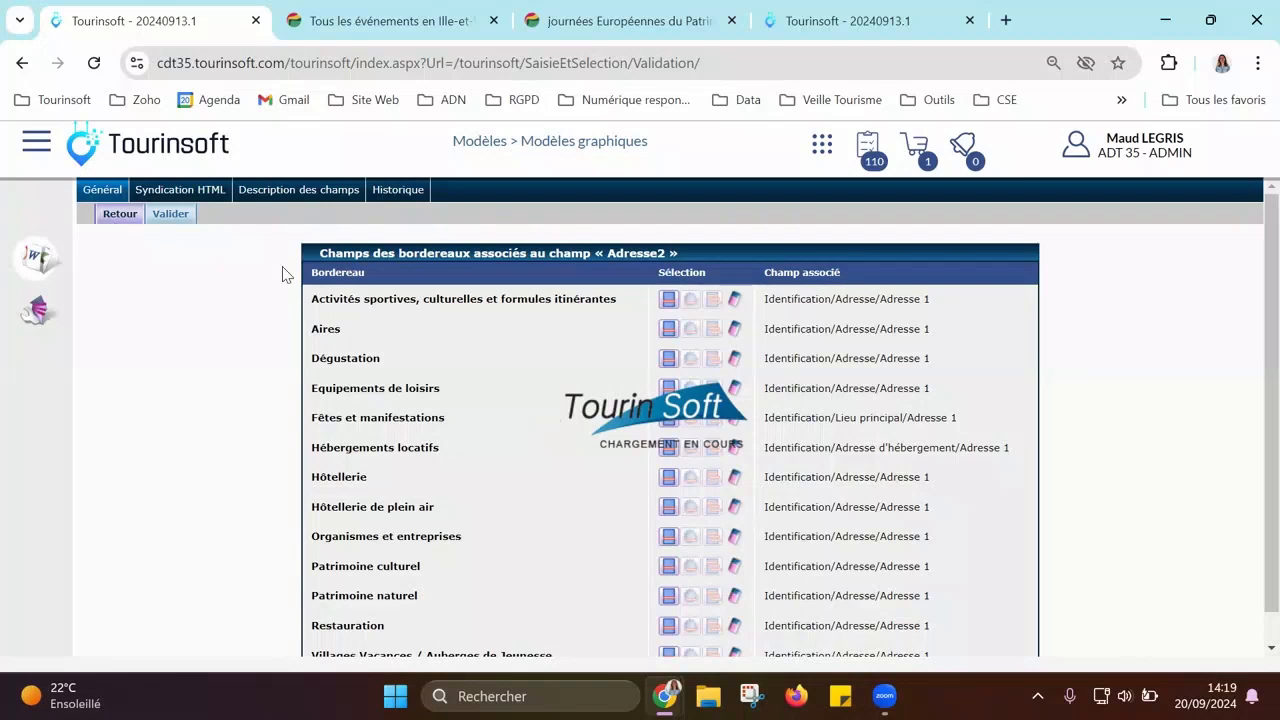
# Step: Look through the full field list of the FT - ADT35 model and return to the model list without saving
pyautogui.scroll(-4, 306, 360)
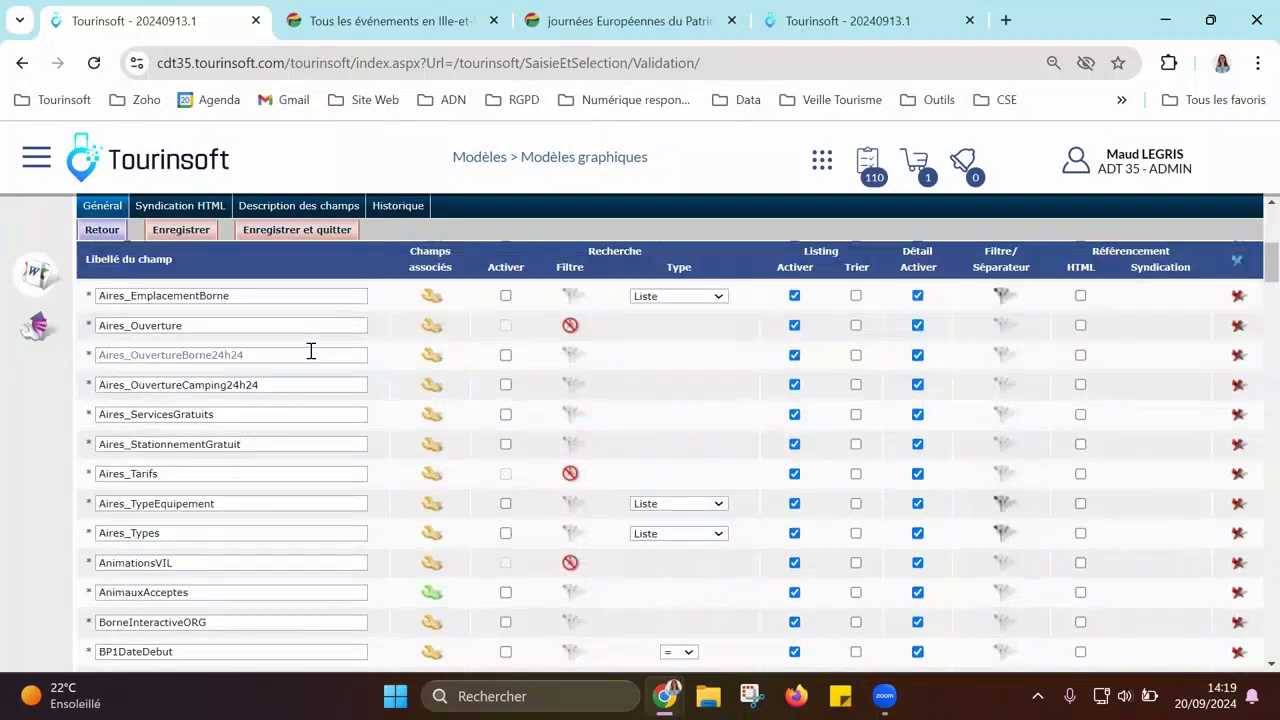
pyautogui.scroll(-6, 311, 350)
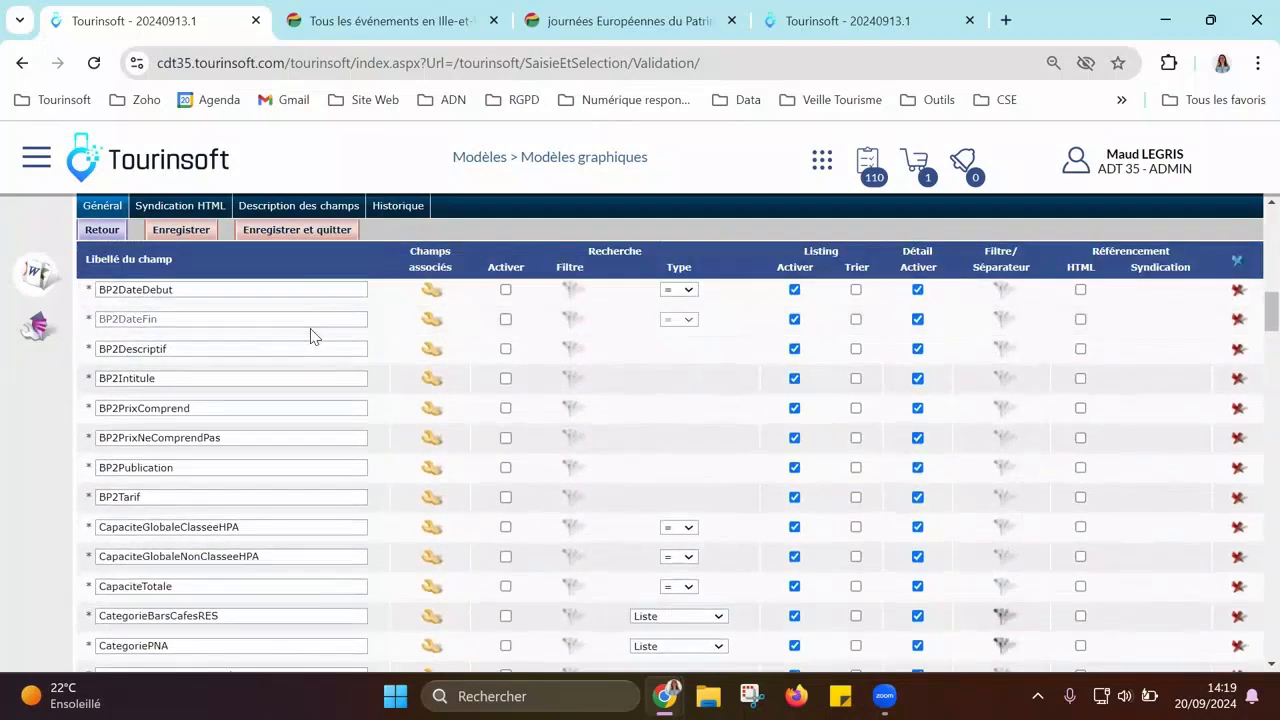
pyautogui.scroll(-8, 311, 333)
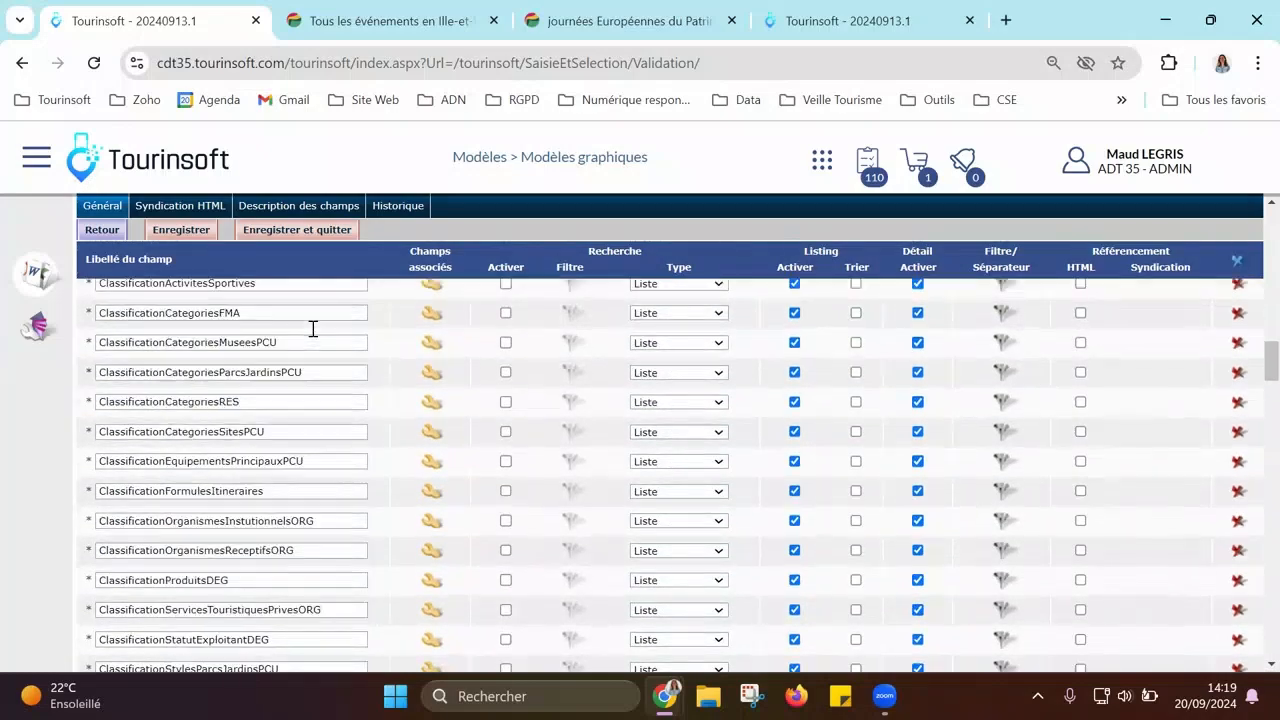
pyautogui.scroll(-10, 311, 333)
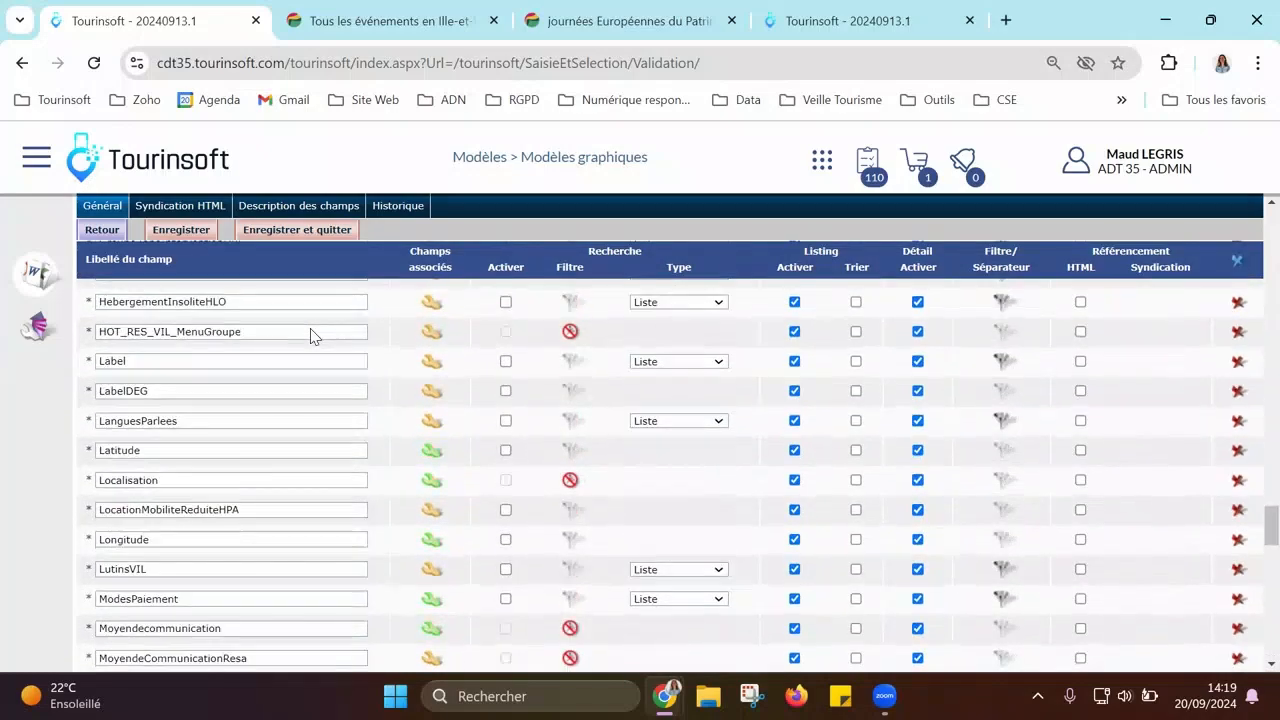
pyautogui.scroll(-12, 311, 335)
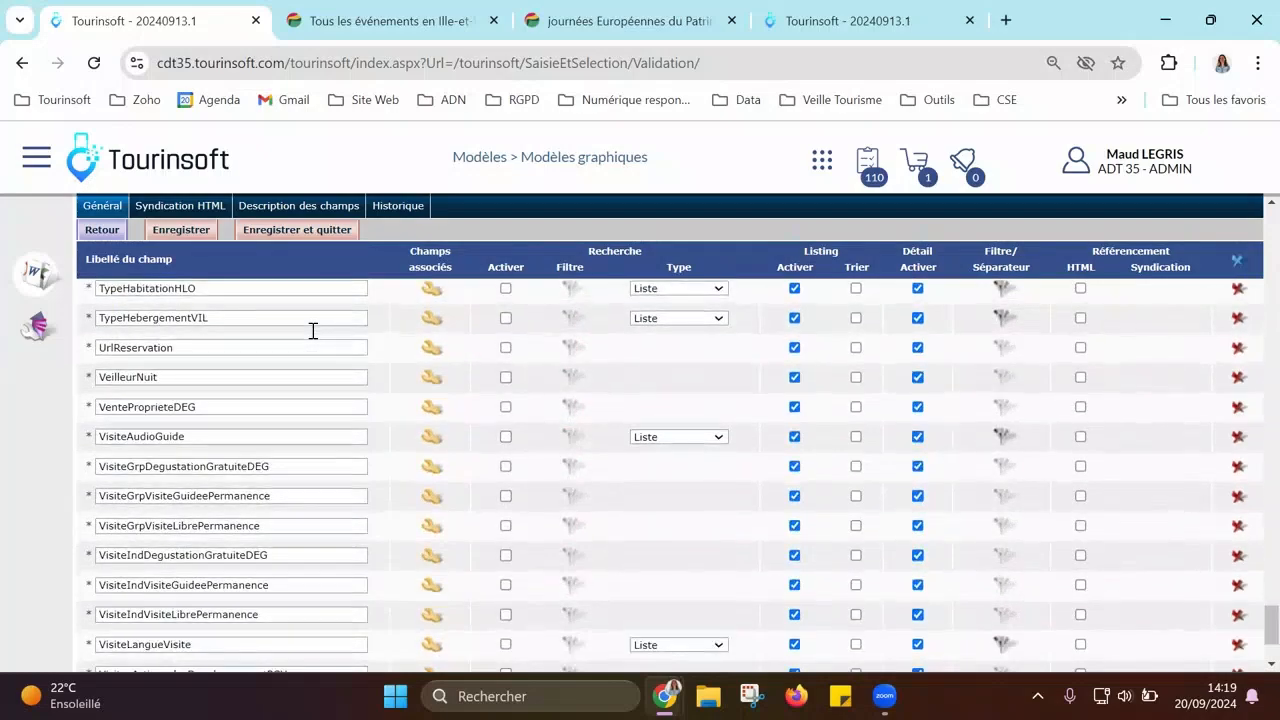
pyautogui.scroll(-2, 313, 331)
pyautogui.scroll(12, 313, 331)
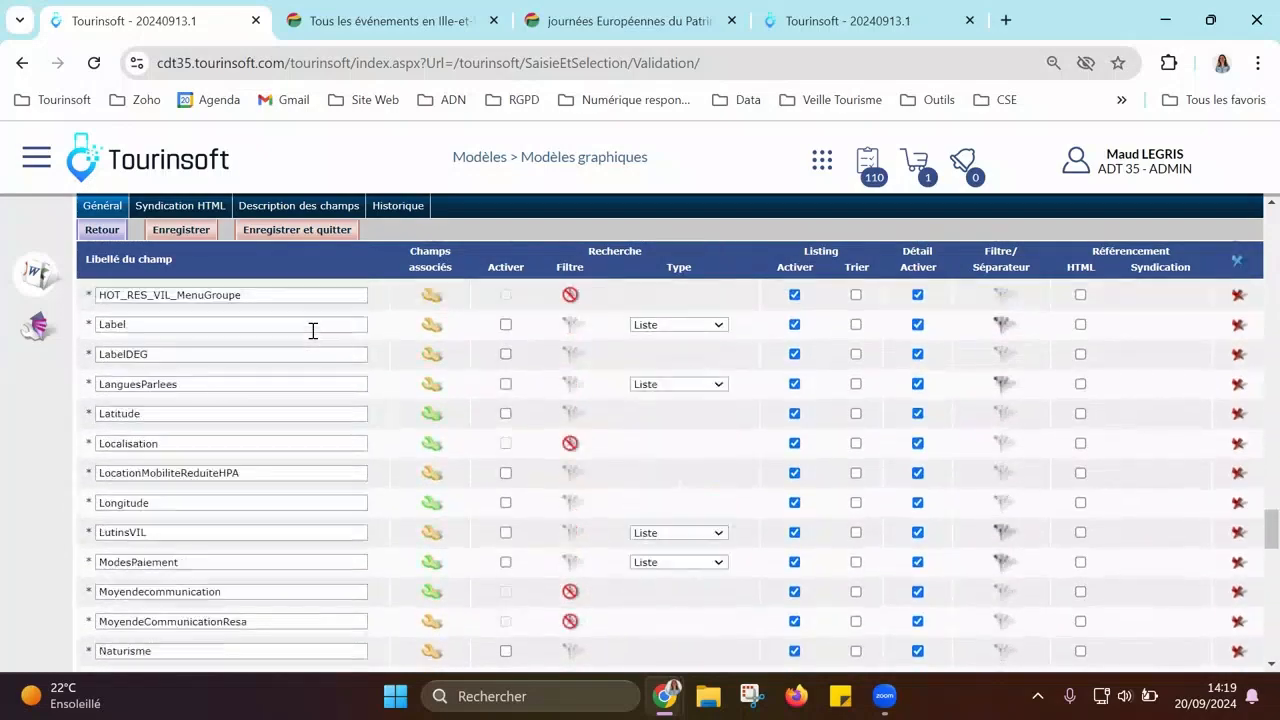
pyautogui.scroll(3, 313, 331)
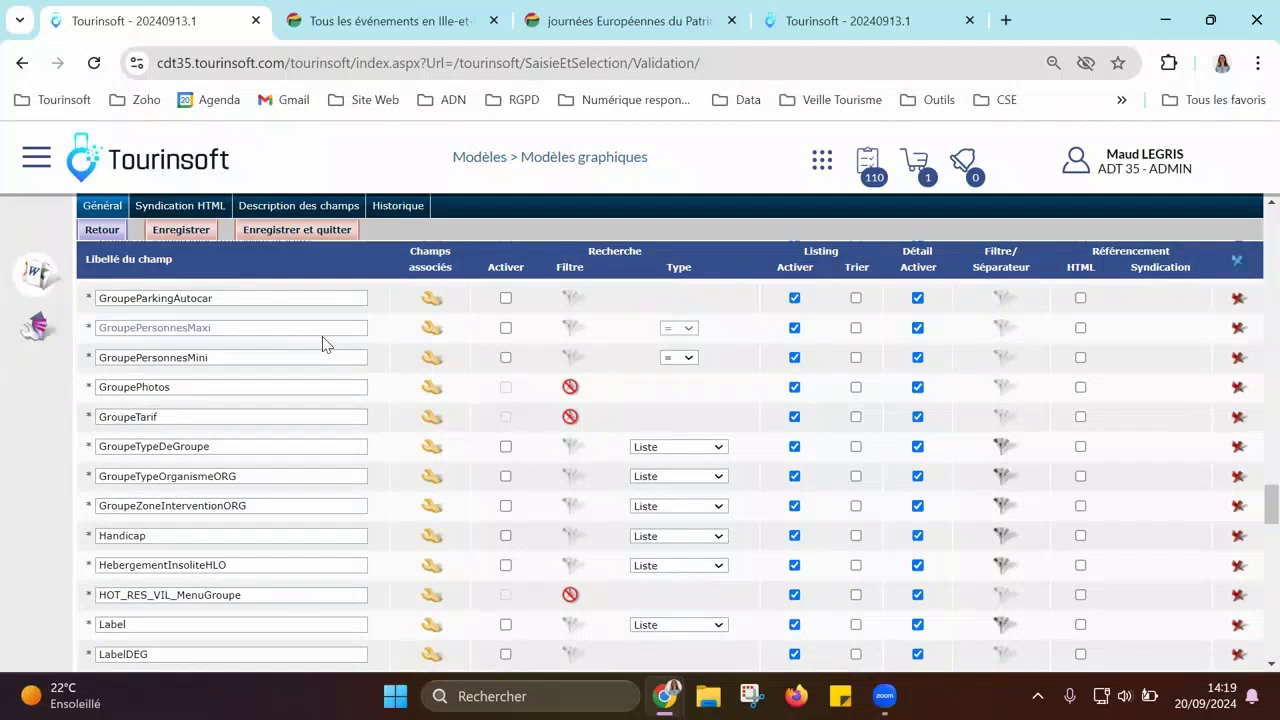
pyautogui.scroll(15, 322, 344)
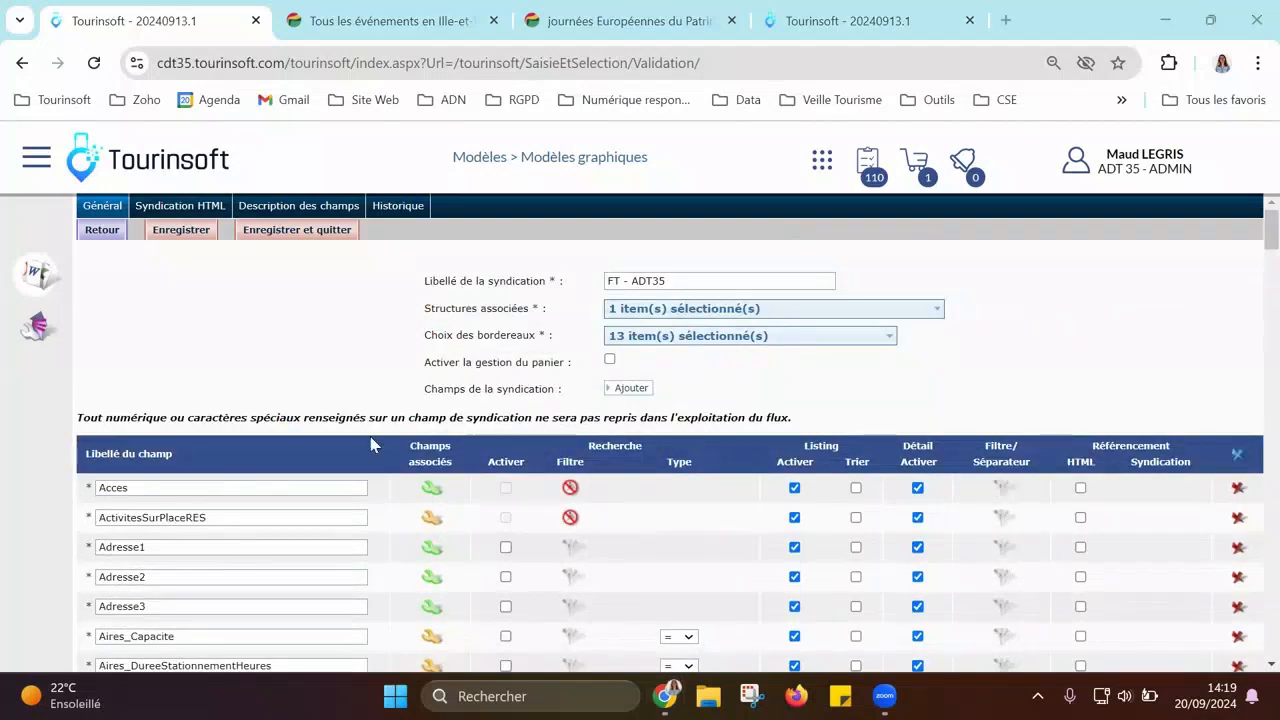
pyautogui.click(104, 240)
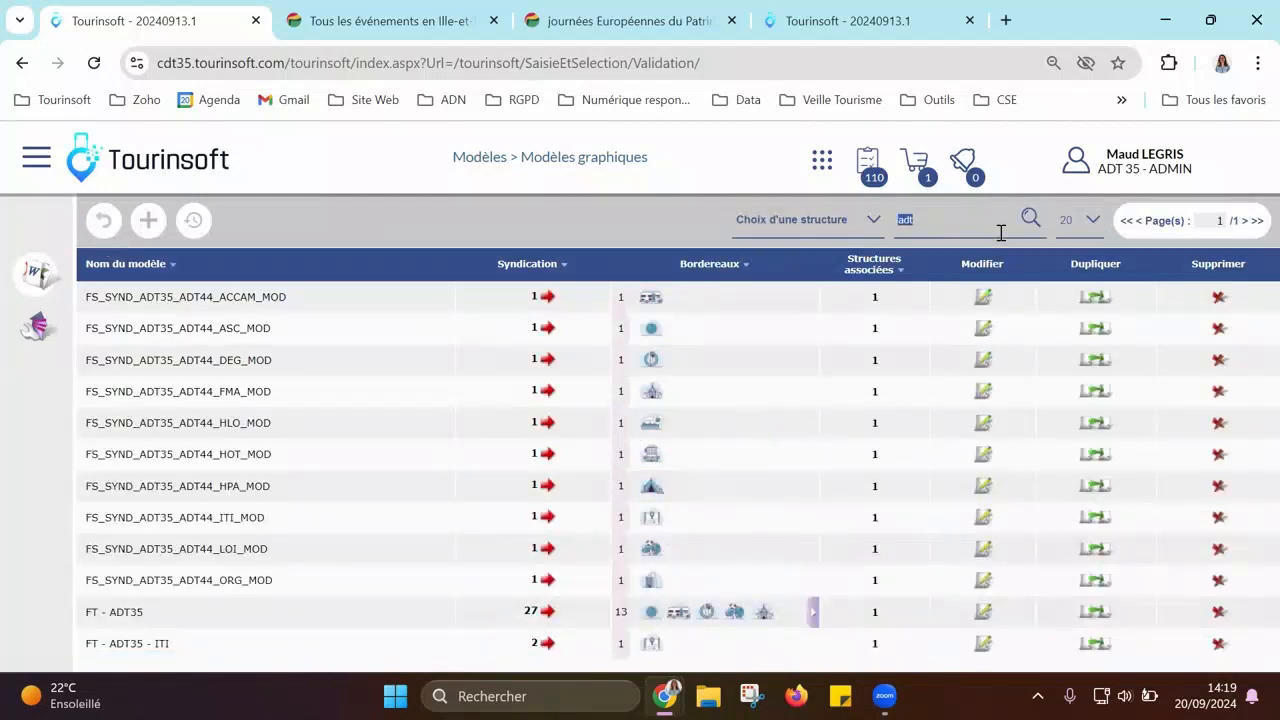
# Step: Search the syndication models for vhbc, check the bordereaux they use, and open VHBC - ACTIVITES
pyautogui.write('vhbc')
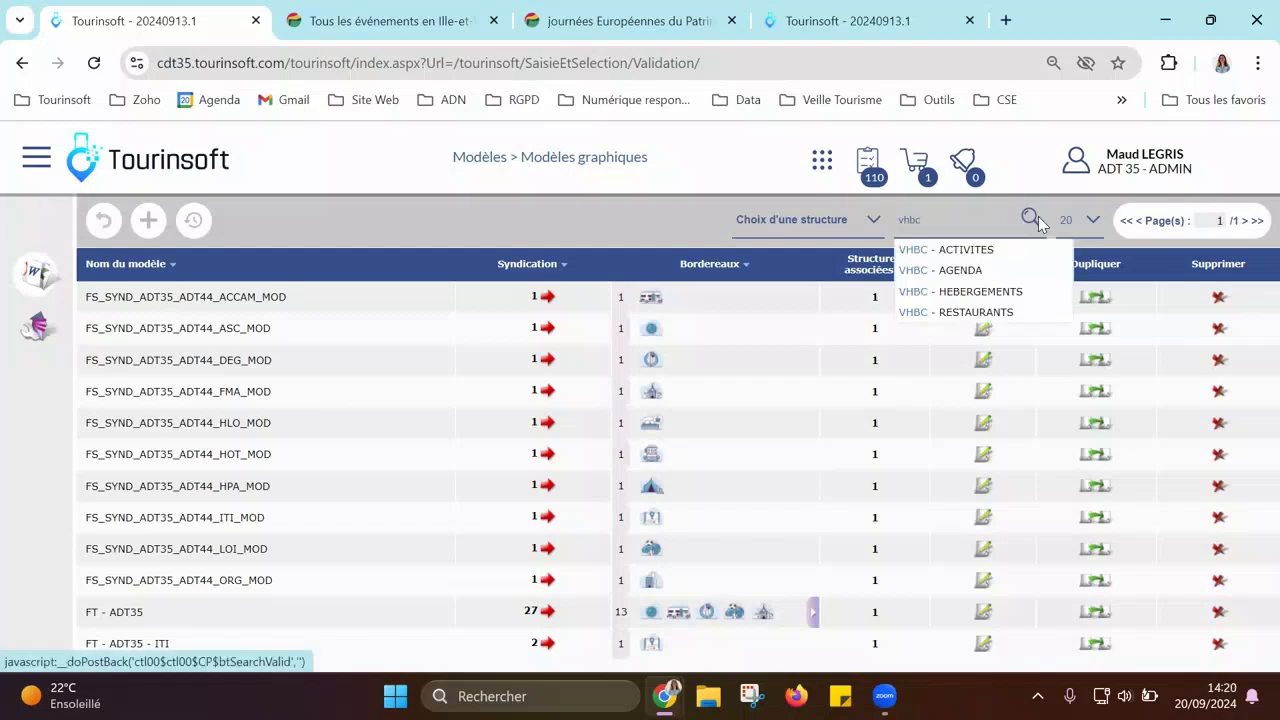
pyautogui.click(1040, 215)
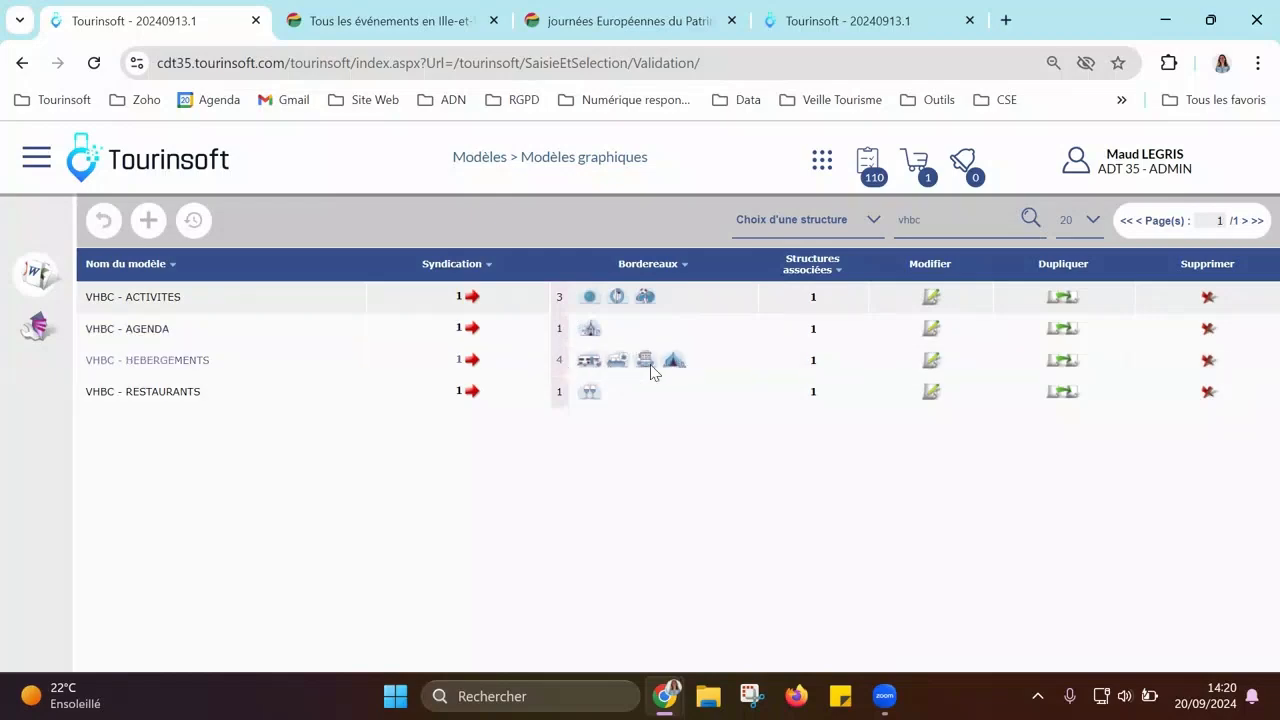
pyautogui.moveTo(677, 372)
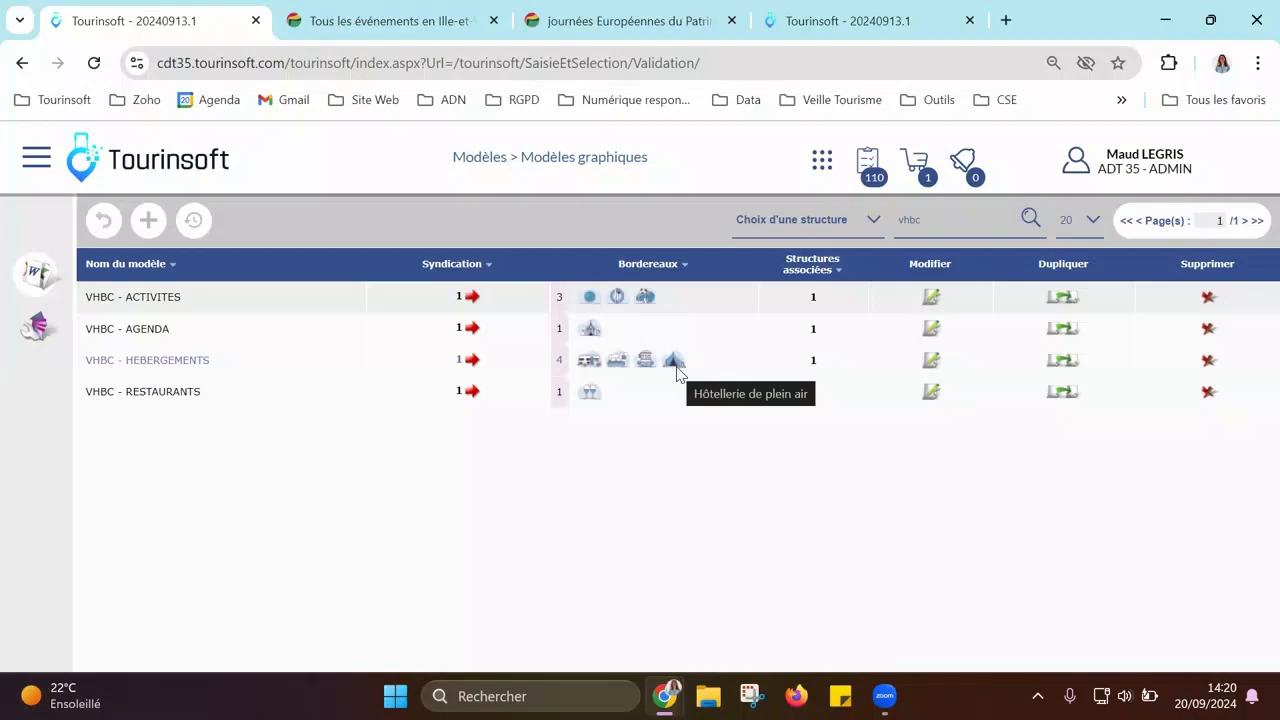
pyautogui.moveTo(582, 400)
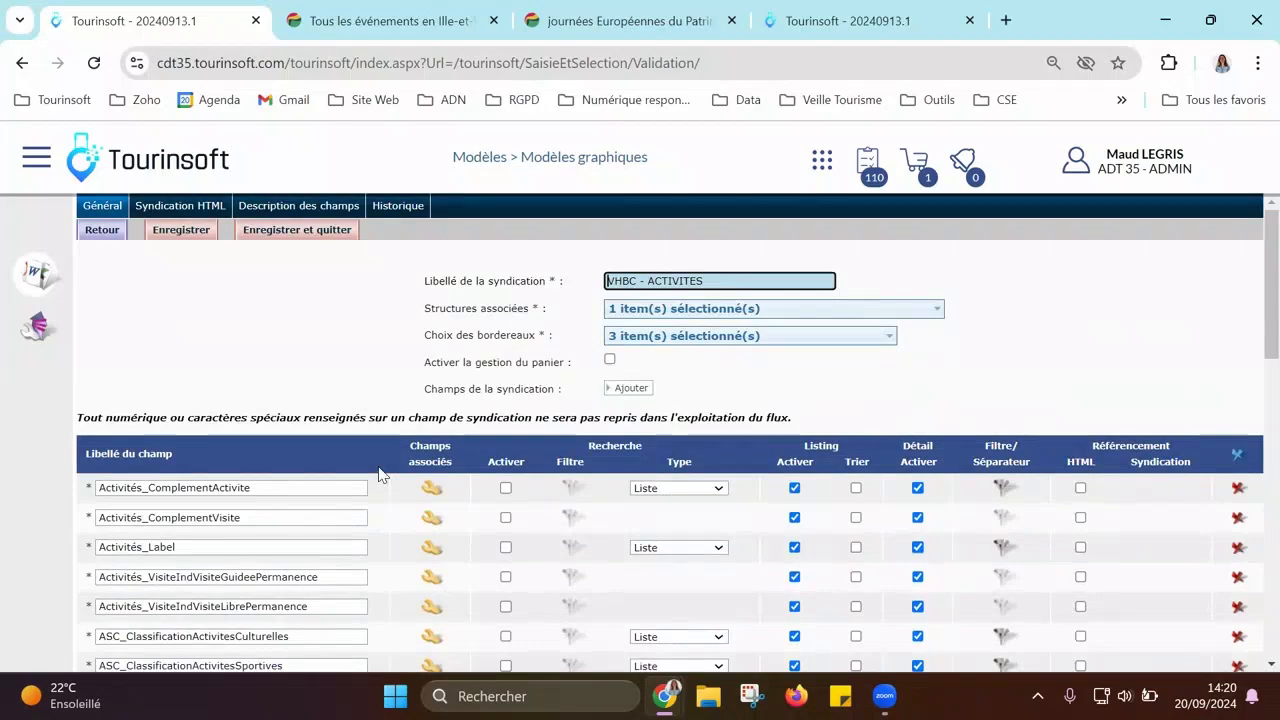
# Step: Look through the VHBC - ACTIVITES field list, check the field associated with Commun_PrestationsEquipement, and return to the model list without saving
pyautogui.scroll(-10, 375, 477)
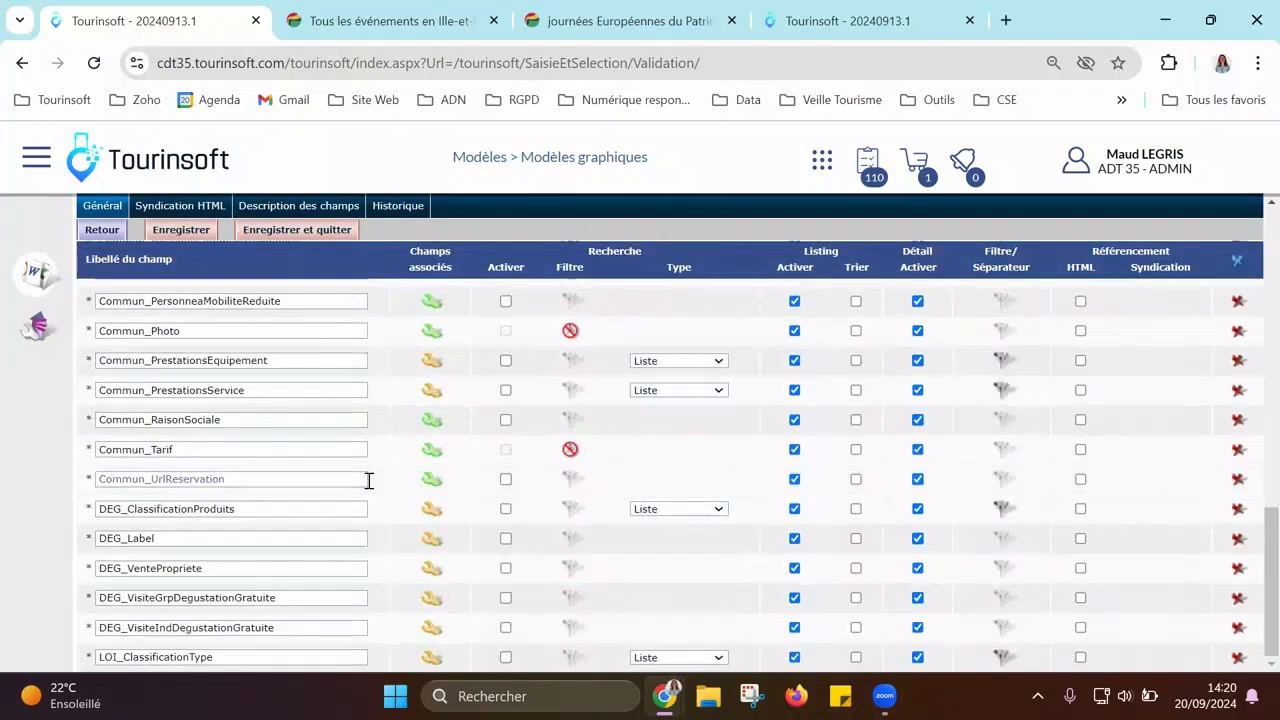
pyautogui.scroll(10, 369, 482)
pyautogui.scroll(-3, 369, 482)
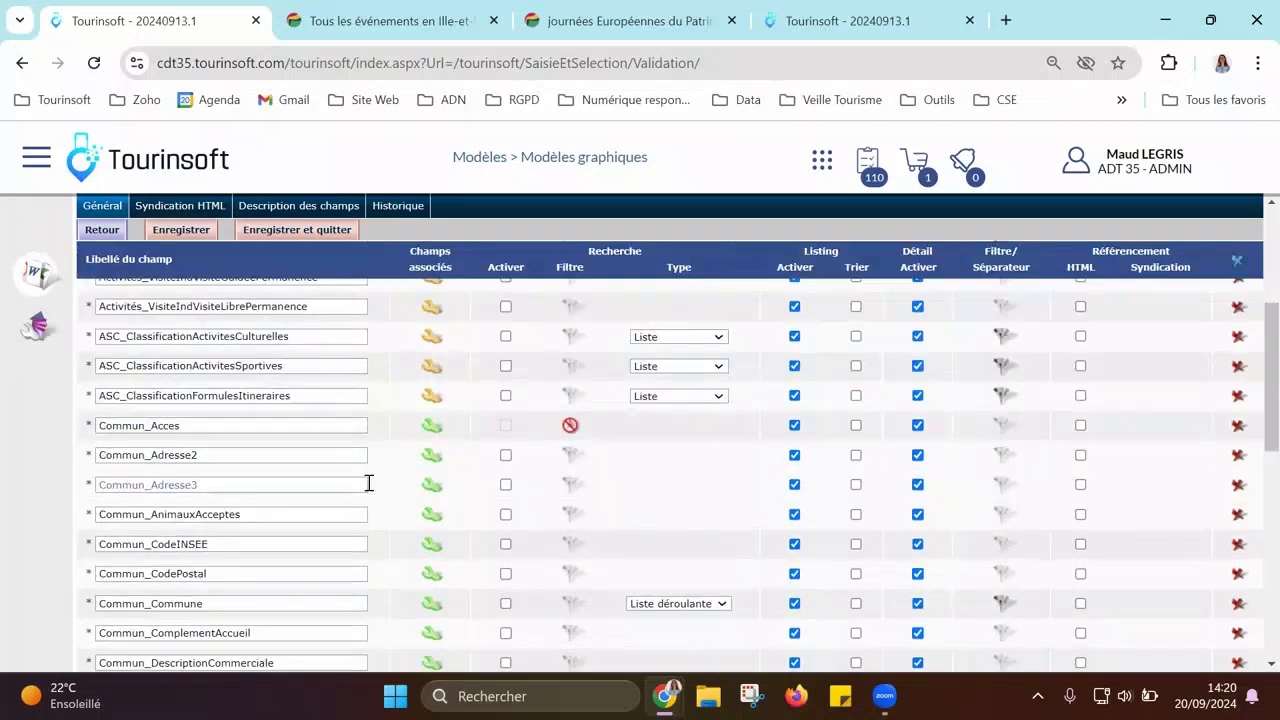
pyautogui.scroll(-3, 417, 540)
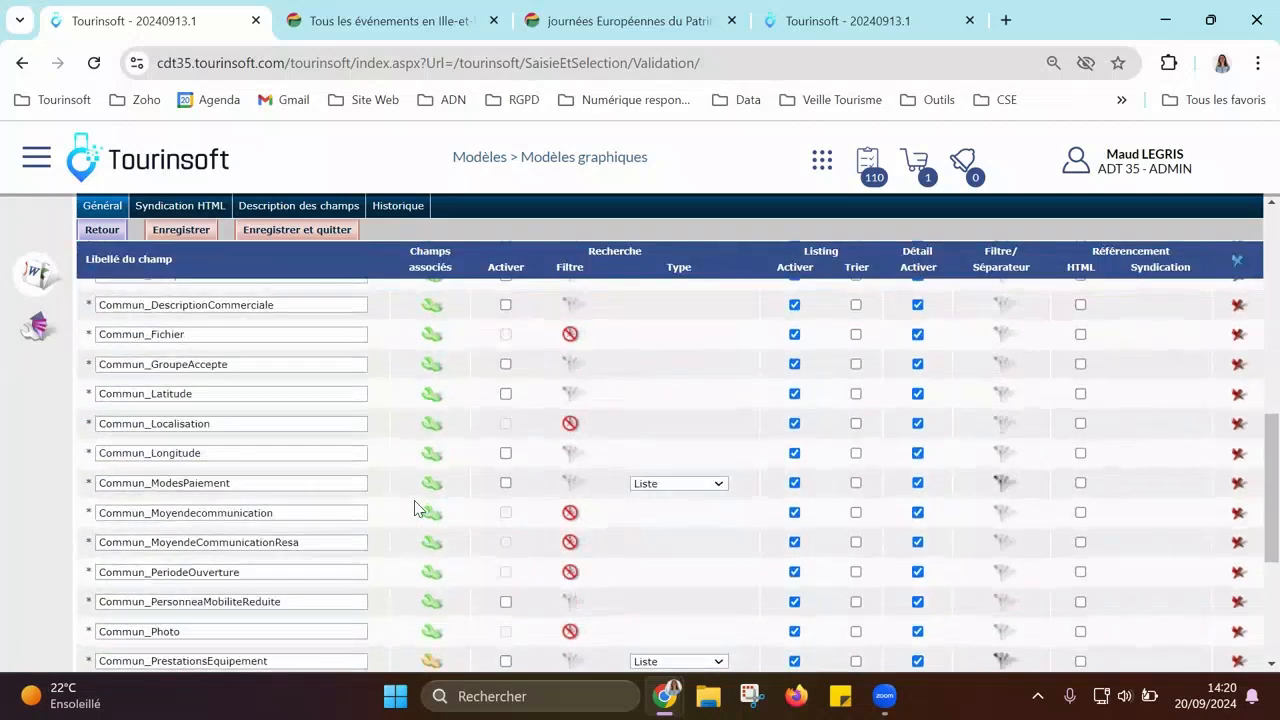
pyautogui.scroll(-2, 417, 507)
pyautogui.moveTo(435, 438)
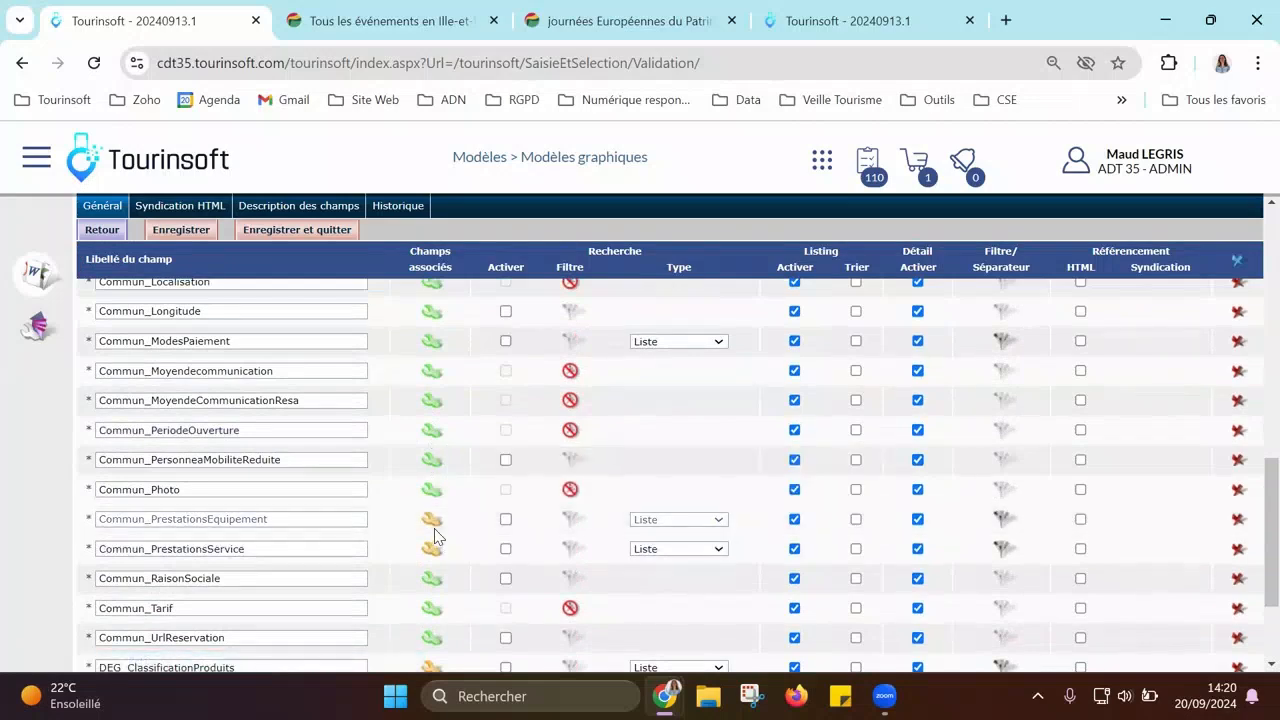
pyautogui.moveTo(434, 520)
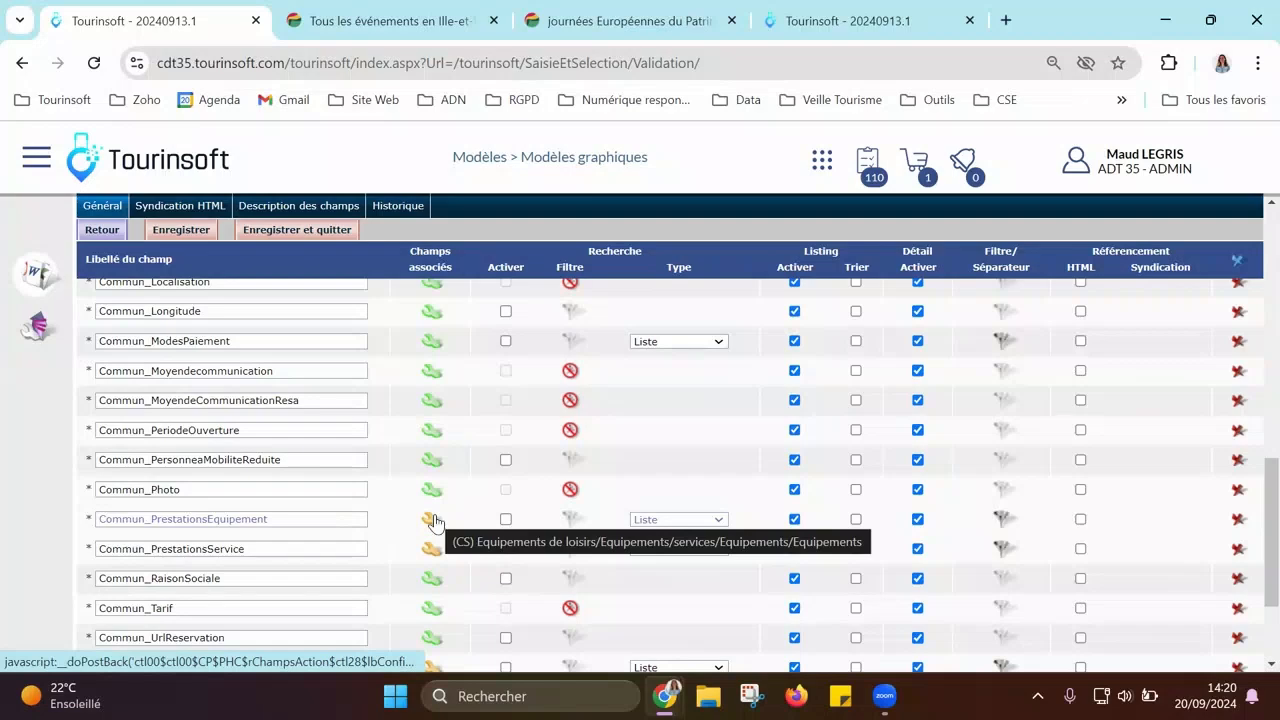
pyautogui.scroll(10, 354, 334)
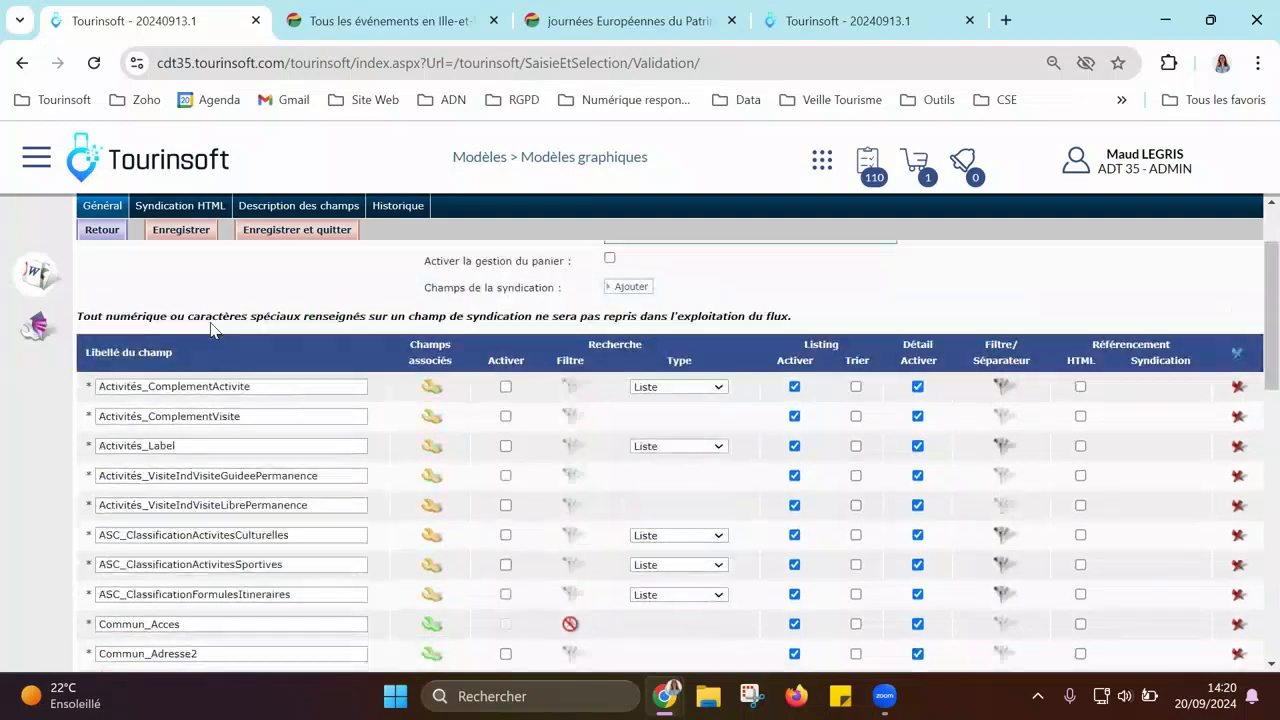
pyautogui.click(102, 233)
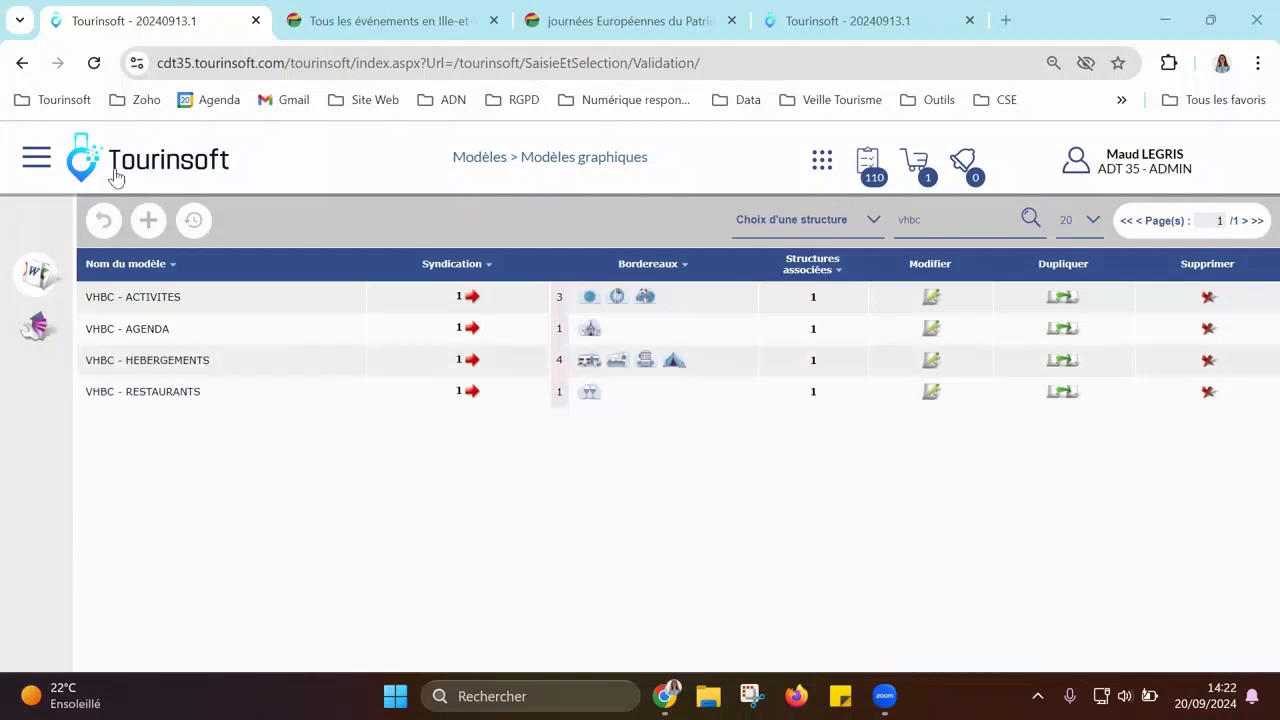
# Step: Open the list of web syndications and search it for ADT35_FT_FMA
pyautogui.click(40, 157)
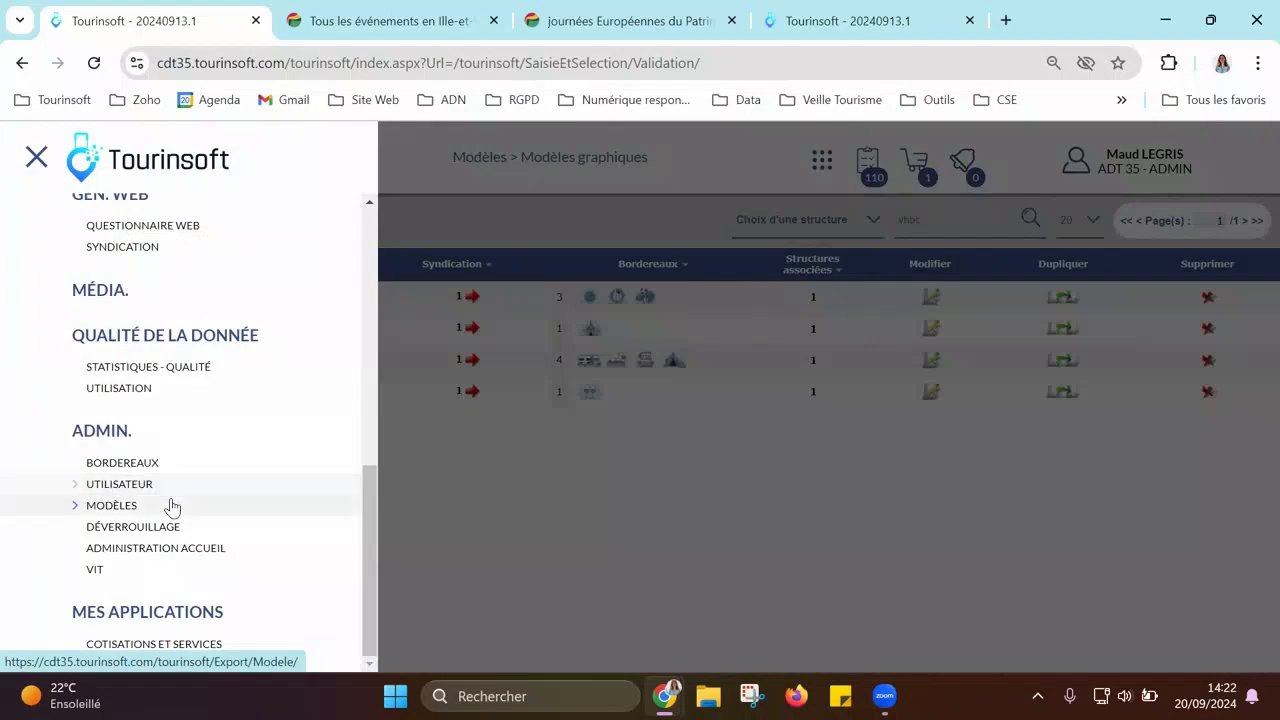
pyautogui.scroll(1, 175, 487)
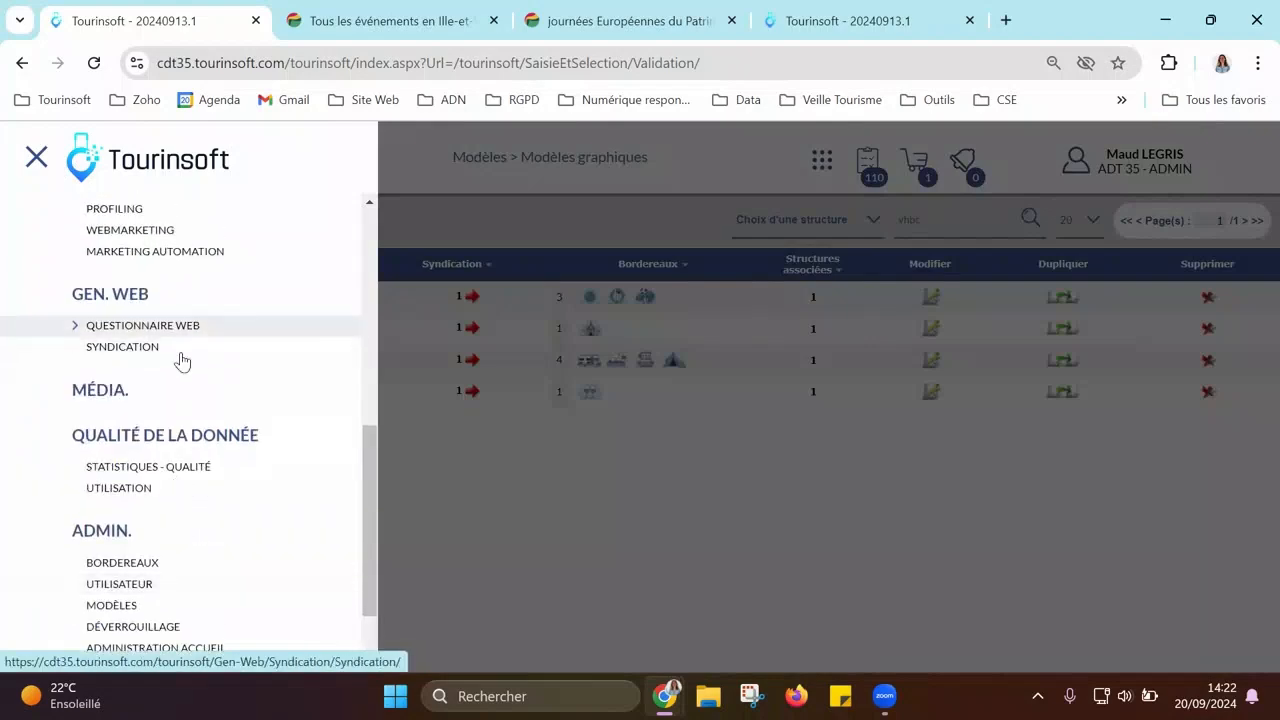
pyautogui.click(180, 348)
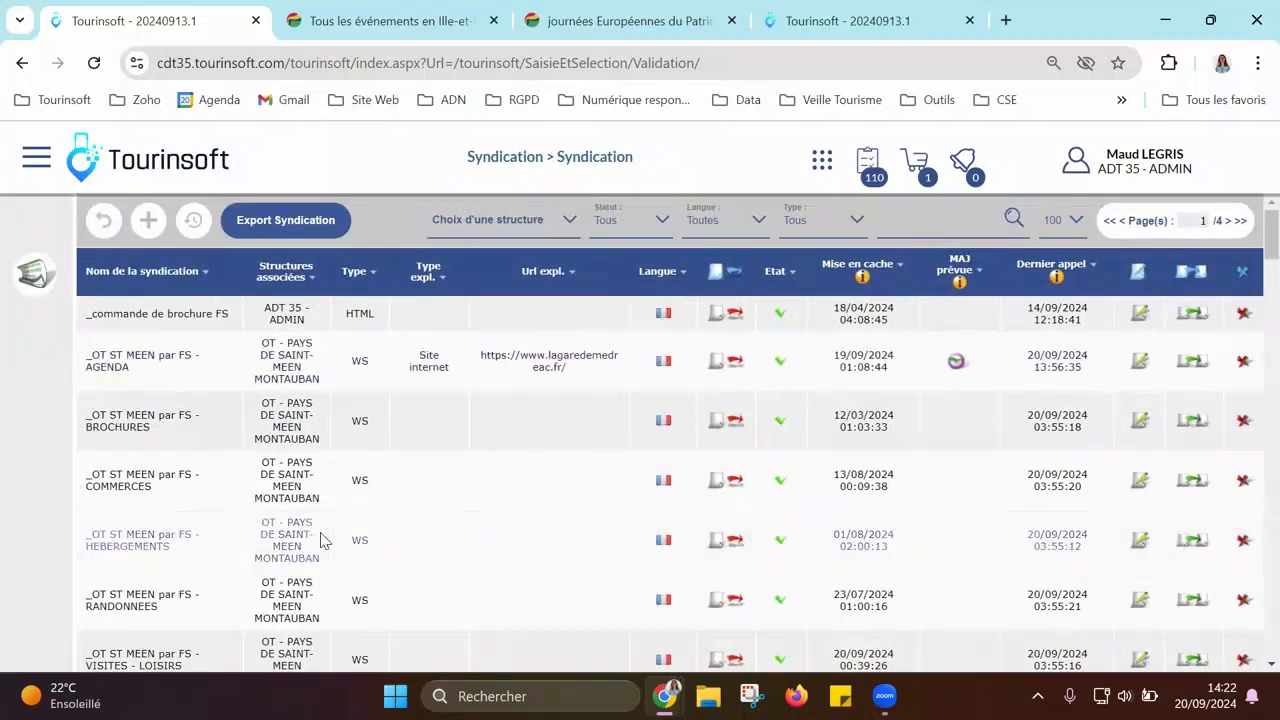
pyautogui.click(925, 217)
pyautogui.write('f')
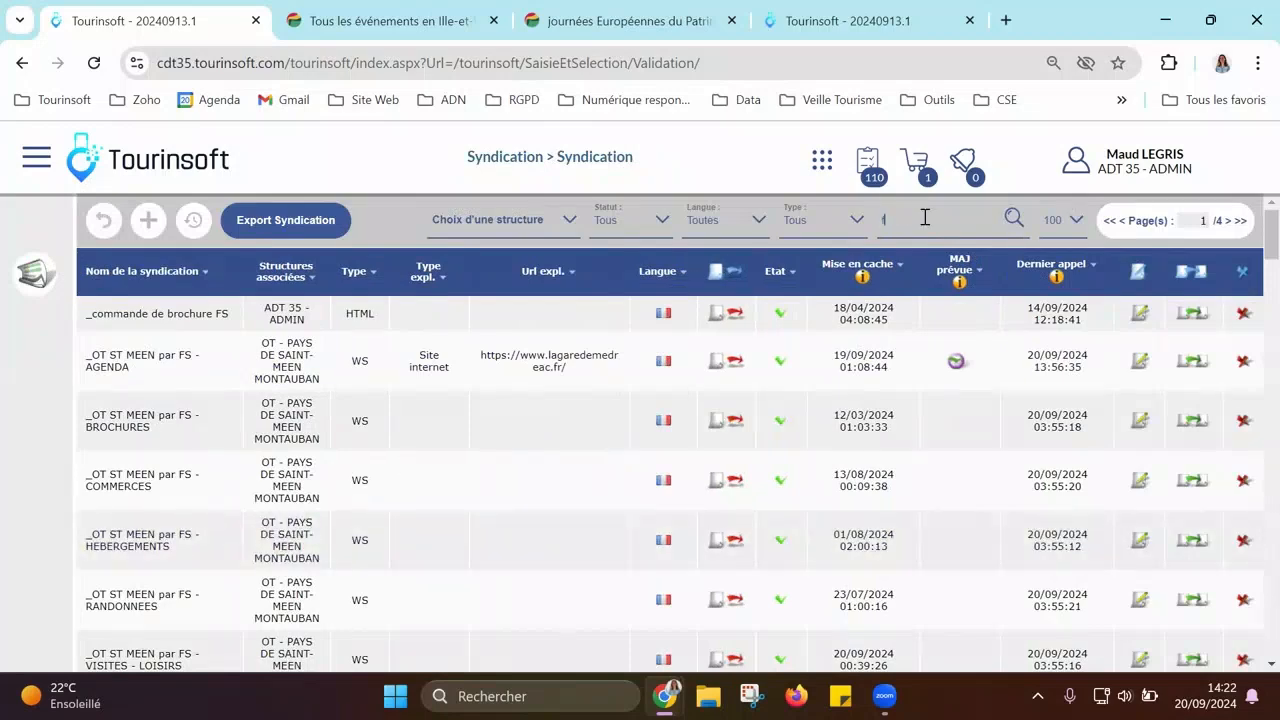
pyautogui.write('t')
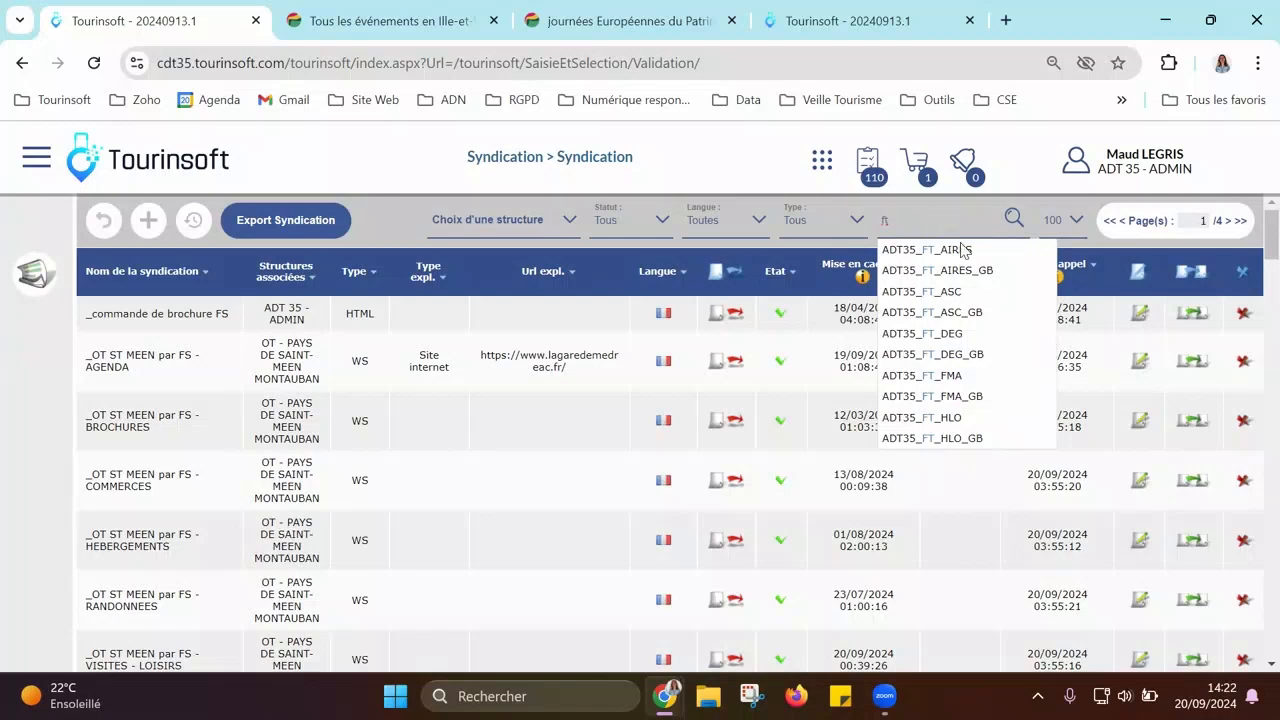
pyautogui.click(1005, 376)
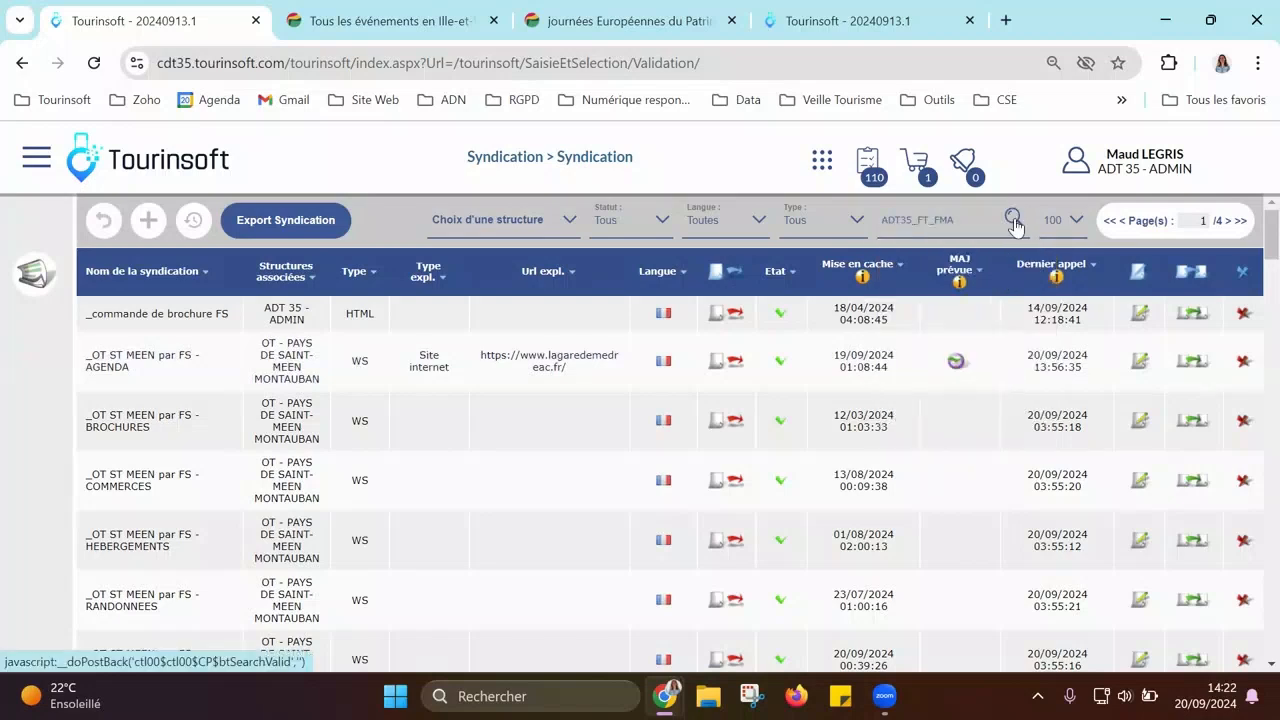
pyautogui.click(1012, 217)
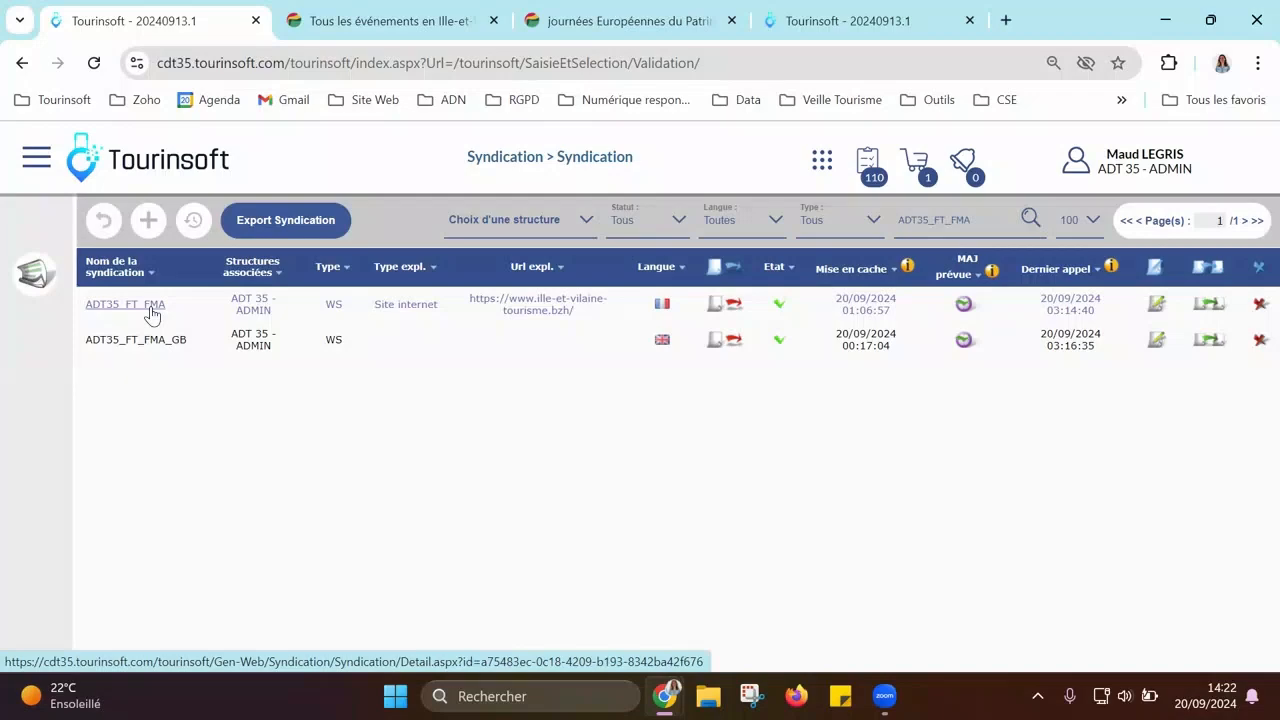
# Step: Open the ADT35_FT_FMA syndication and examine its Syndication Web Service V3 URL
pyautogui.click(151, 315)
pyautogui.scroll(-4, 143, 410)
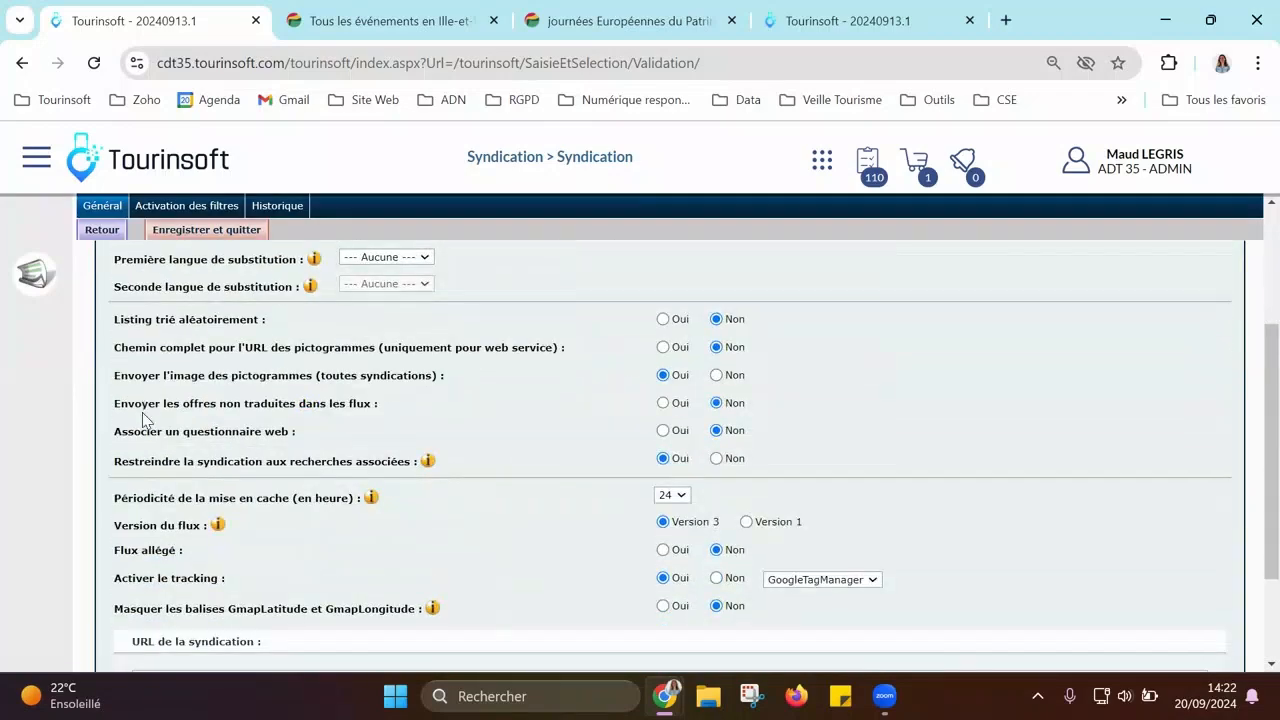
pyautogui.scroll(-2, 143, 418)
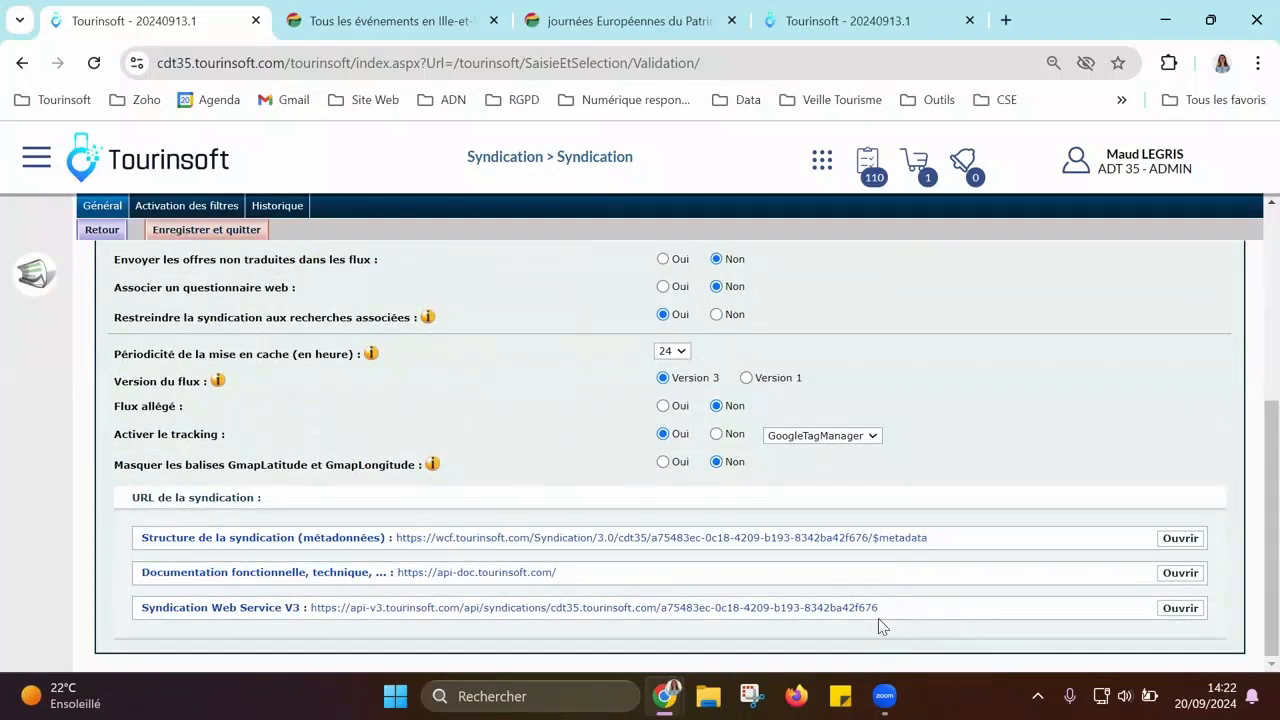
pyautogui.moveTo(879, 609); pyautogui.dragTo(289, 607)
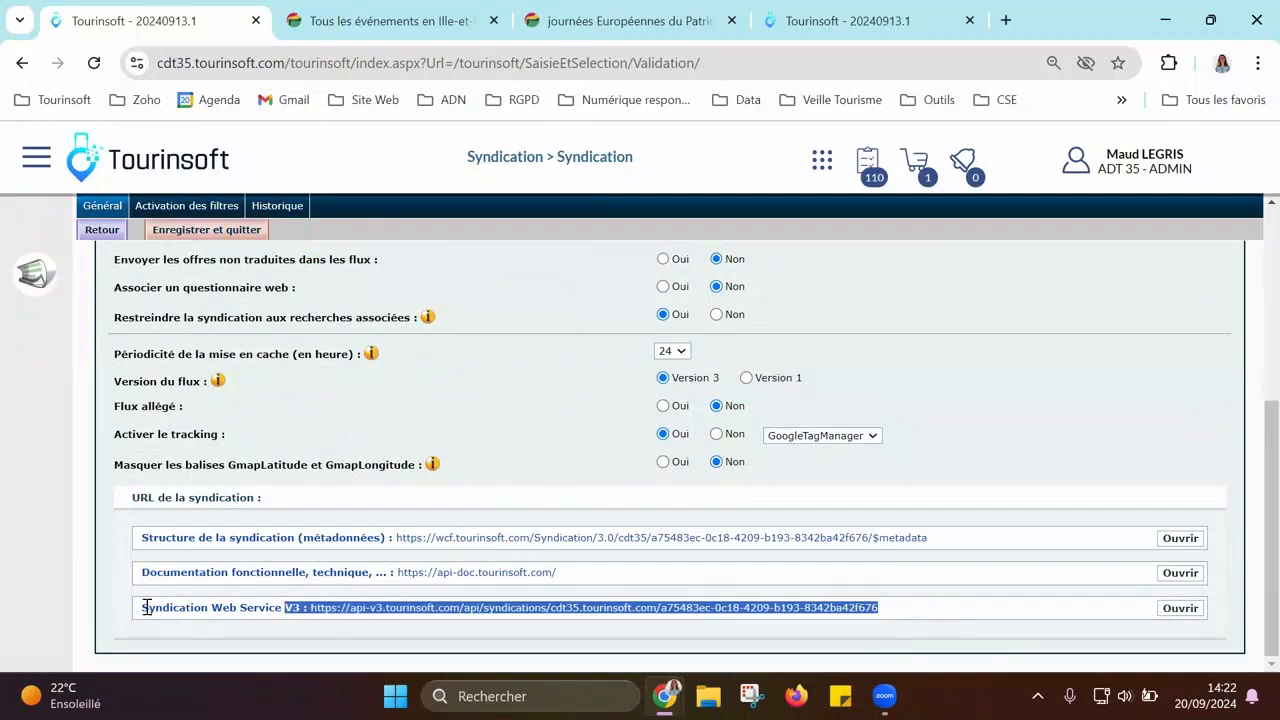
pyautogui.moveTo(142, 606); pyautogui.dragTo(934, 614)
pyautogui.click(938, 614)
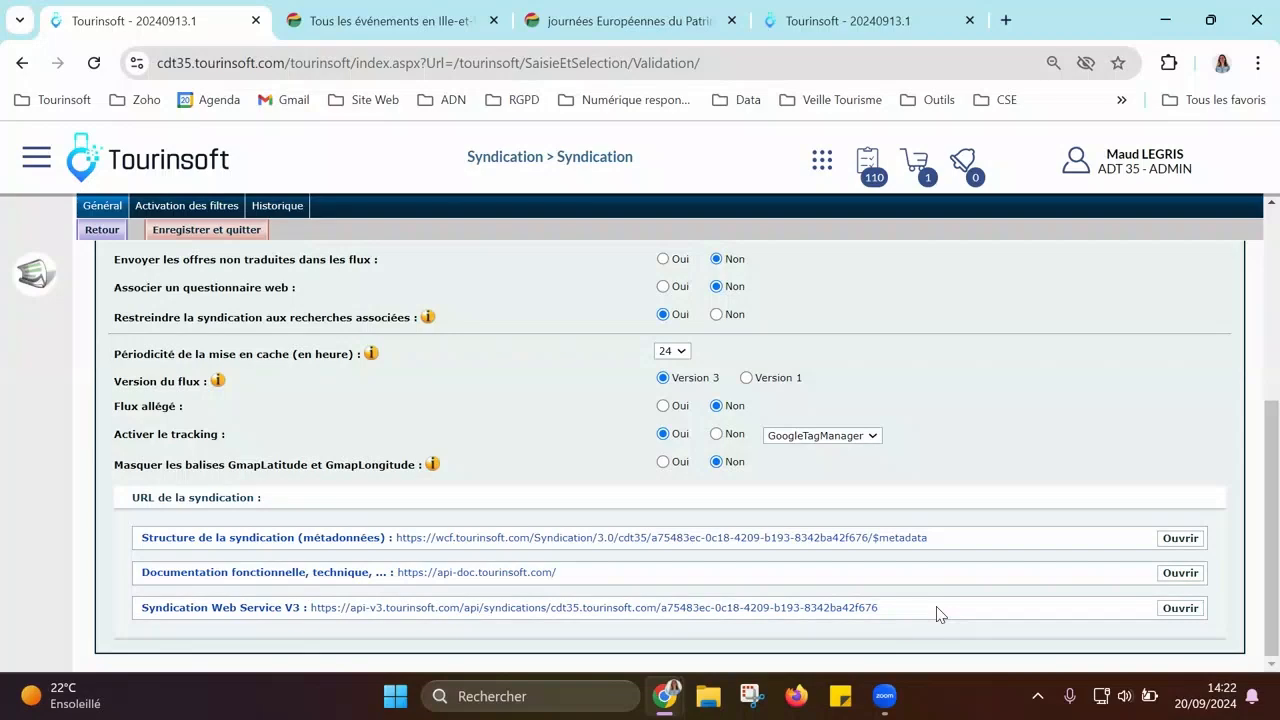
# Step: Switch to the Ille-et-Vilaine tourism website's agenda and examine the event cards, with their photos, dates, prices and titles
pyautogui.click(338, 22)
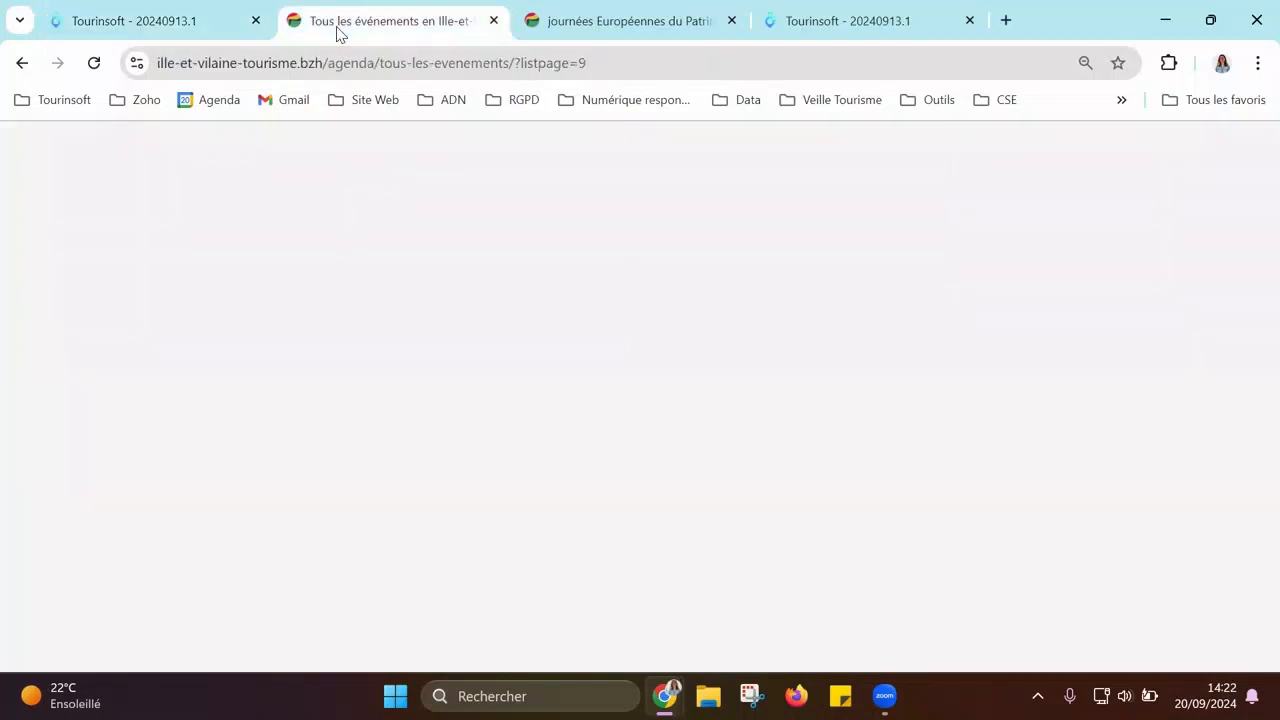
pyautogui.scroll(15, 446, 462)
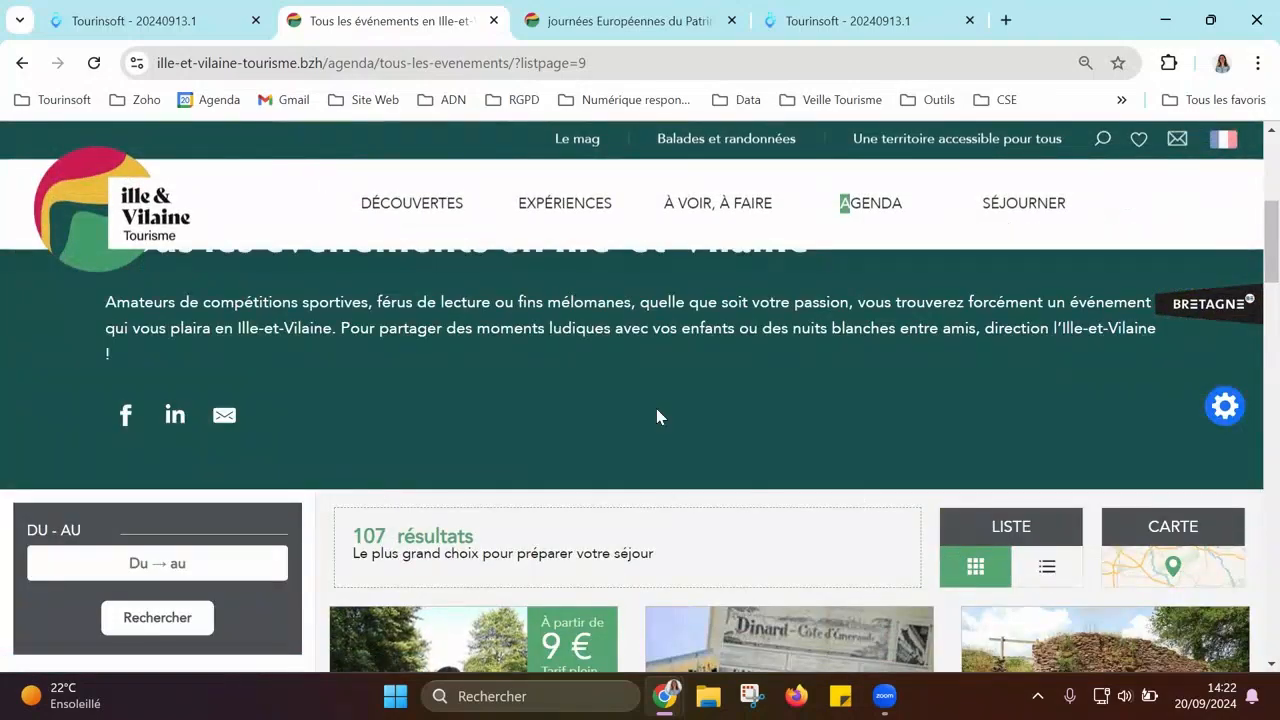
pyautogui.scroll(-2, 571, 462)
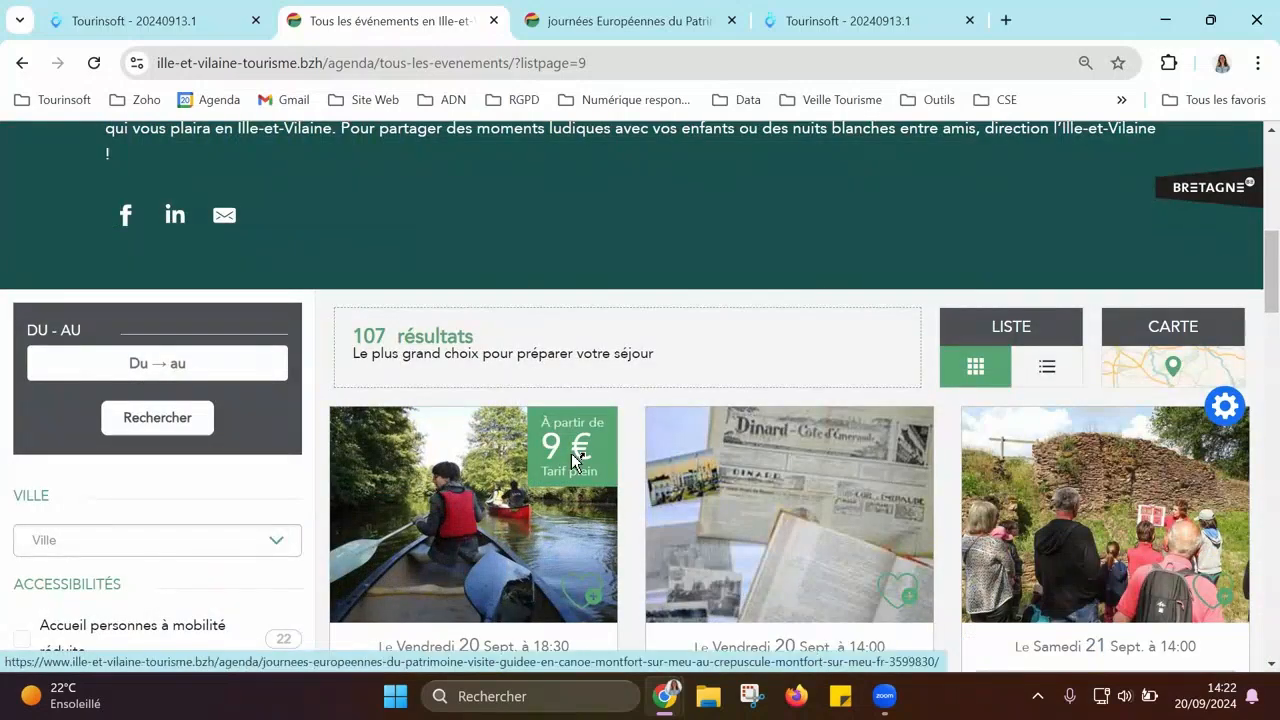
pyautogui.scroll(1, 571, 462)
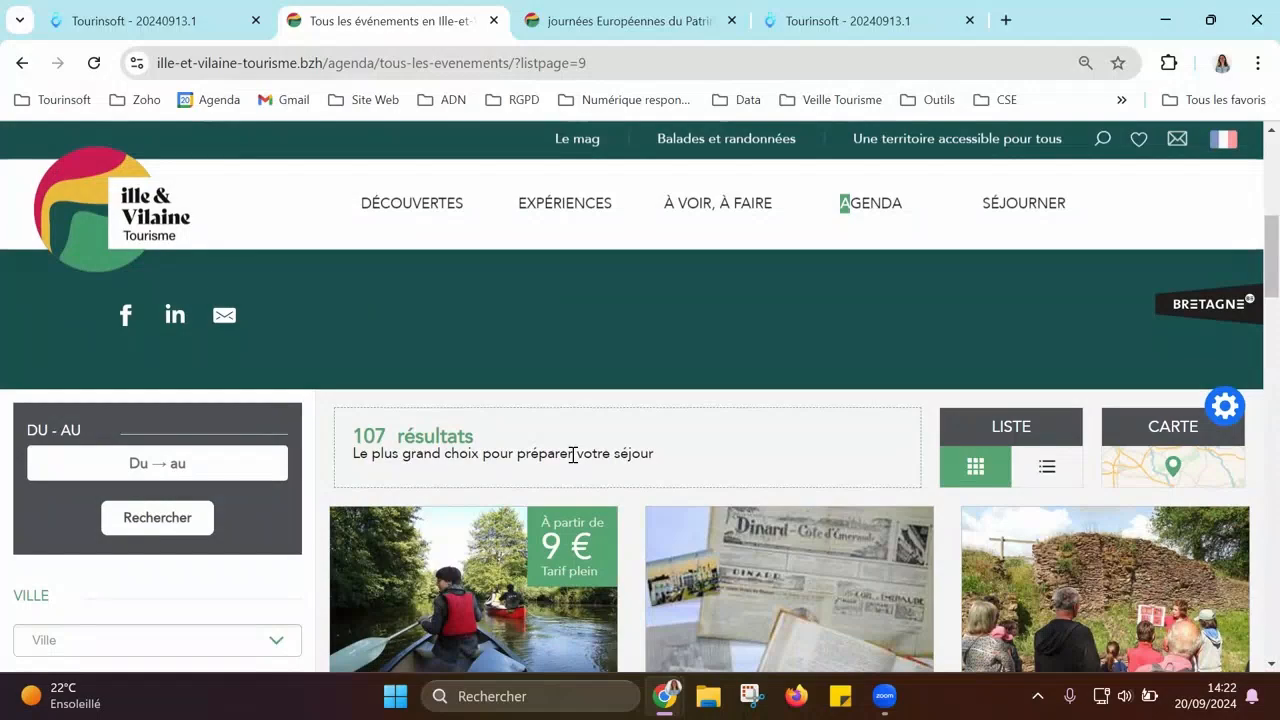
pyautogui.scroll(-1, 572, 454)
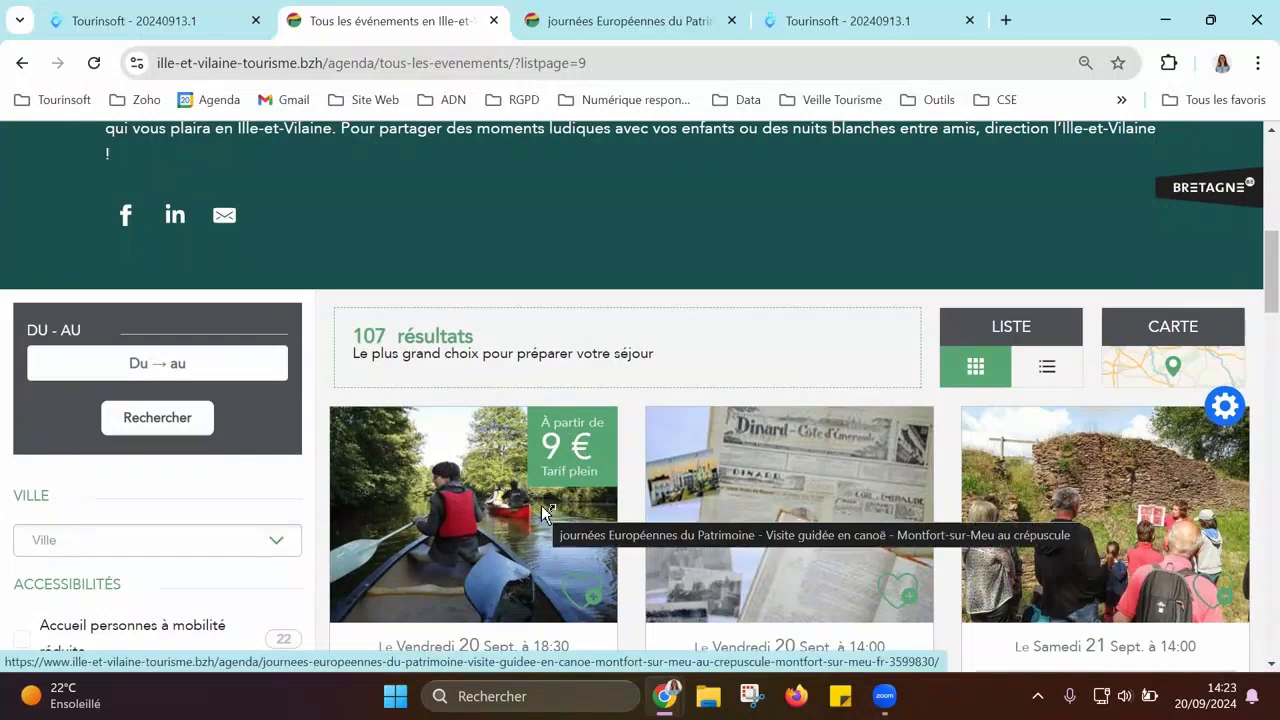
pyautogui.scroll(-1, 546, 513)
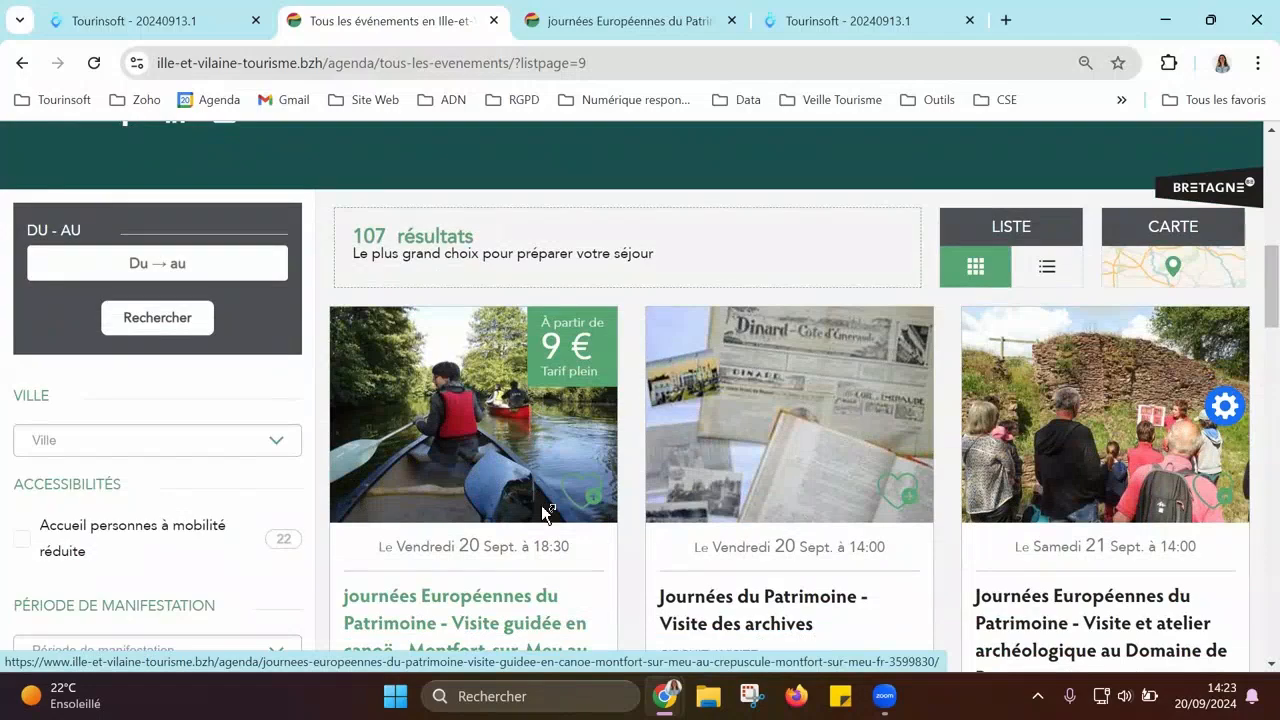
pyautogui.scroll(-1, 546, 512)
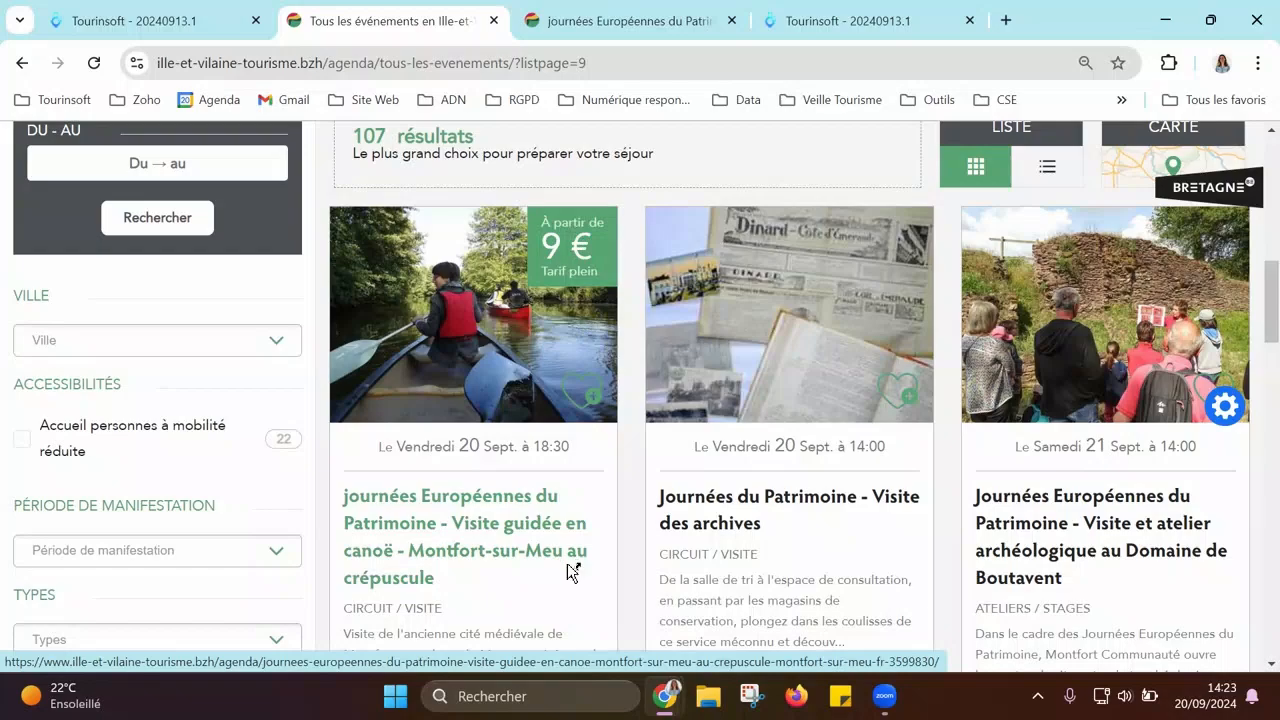
pyautogui.scroll(3, 568, 566)
pyautogui.scroll(-3, 568, 564)
# Step: Open the Montfort-sur-Meu guided canoe visit page, review its description, rates, hours, media and contact details, and close it
pyautogui.click(565, 522)
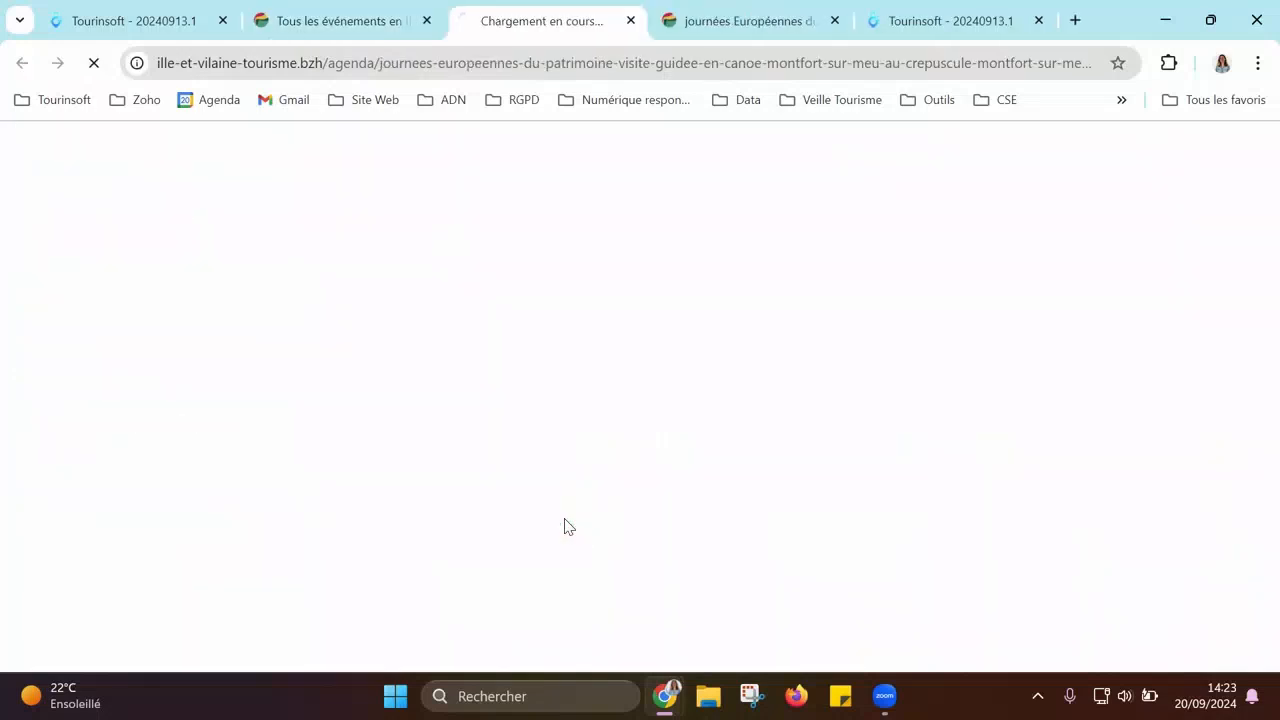
pyautogui.scroll(-6, 572, 484)
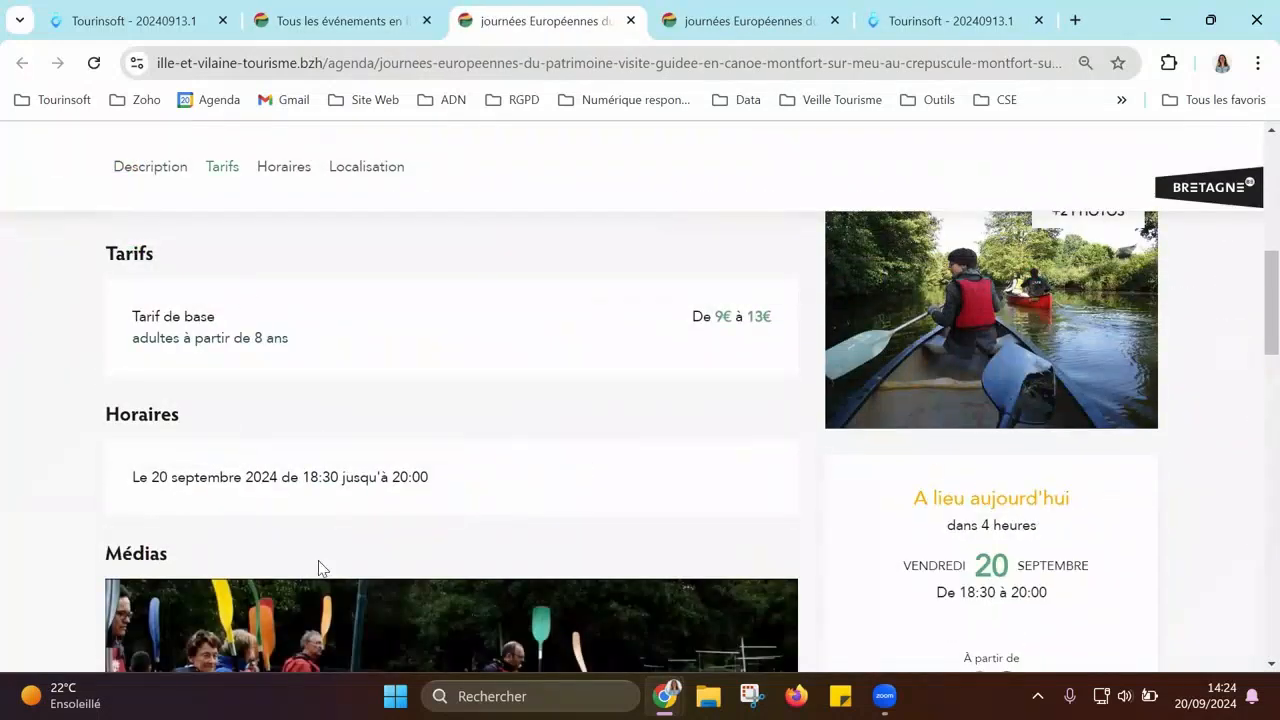
pyautogui.scroll(-1, 610, 455)
pyautogui.scroll(-2, 903, 518)
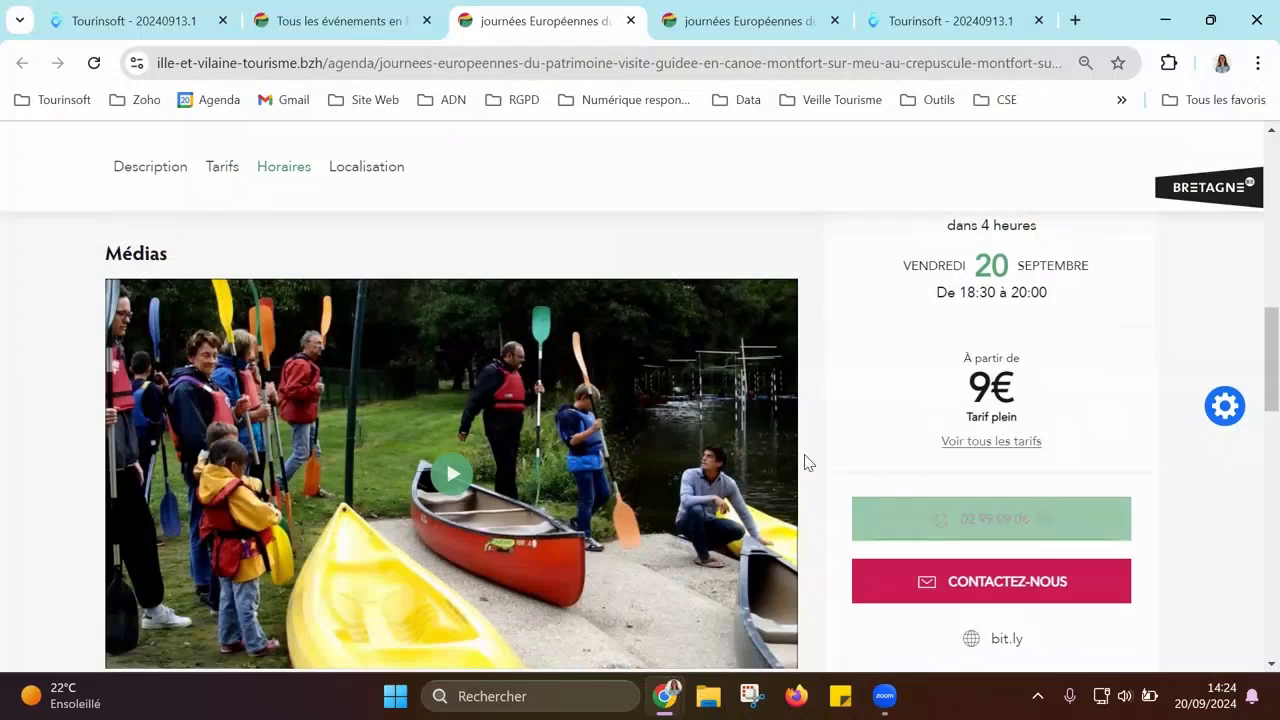
pyautogui.scroll(10, 822, 460)
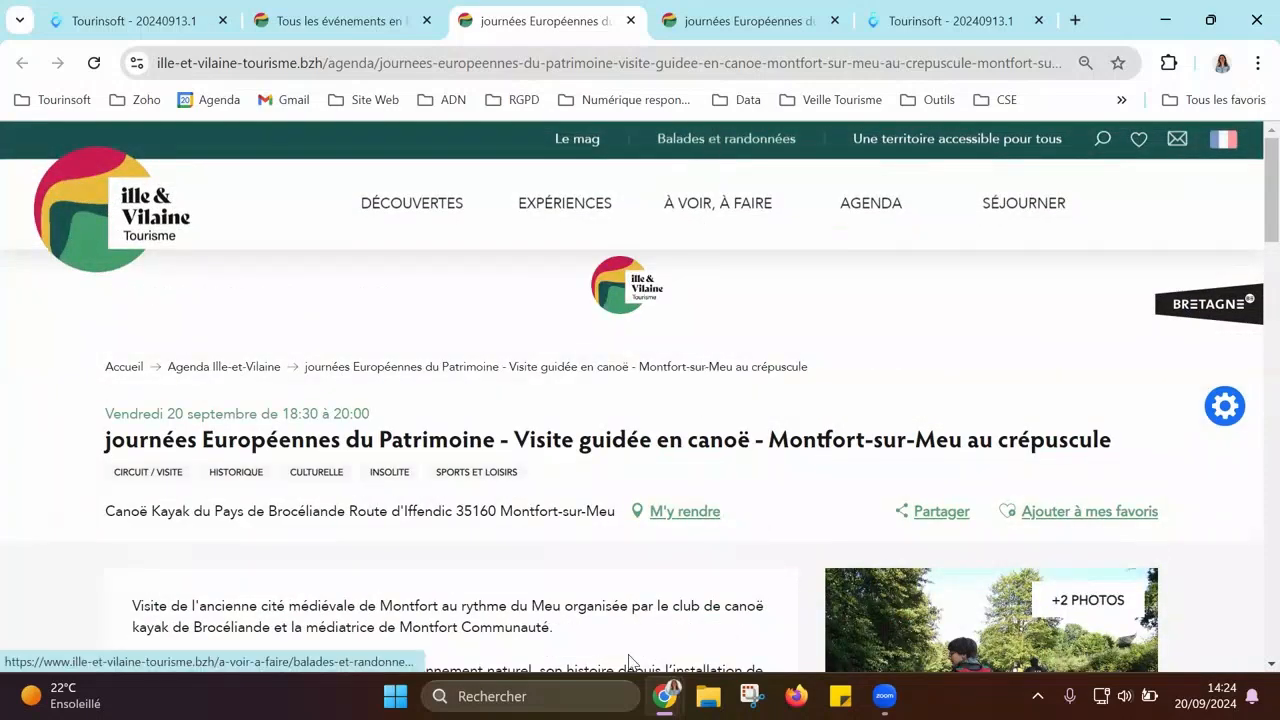
pyautogui.scroll(-1, 460, 570)
pyautogui.scroll(-15, 458, 570)
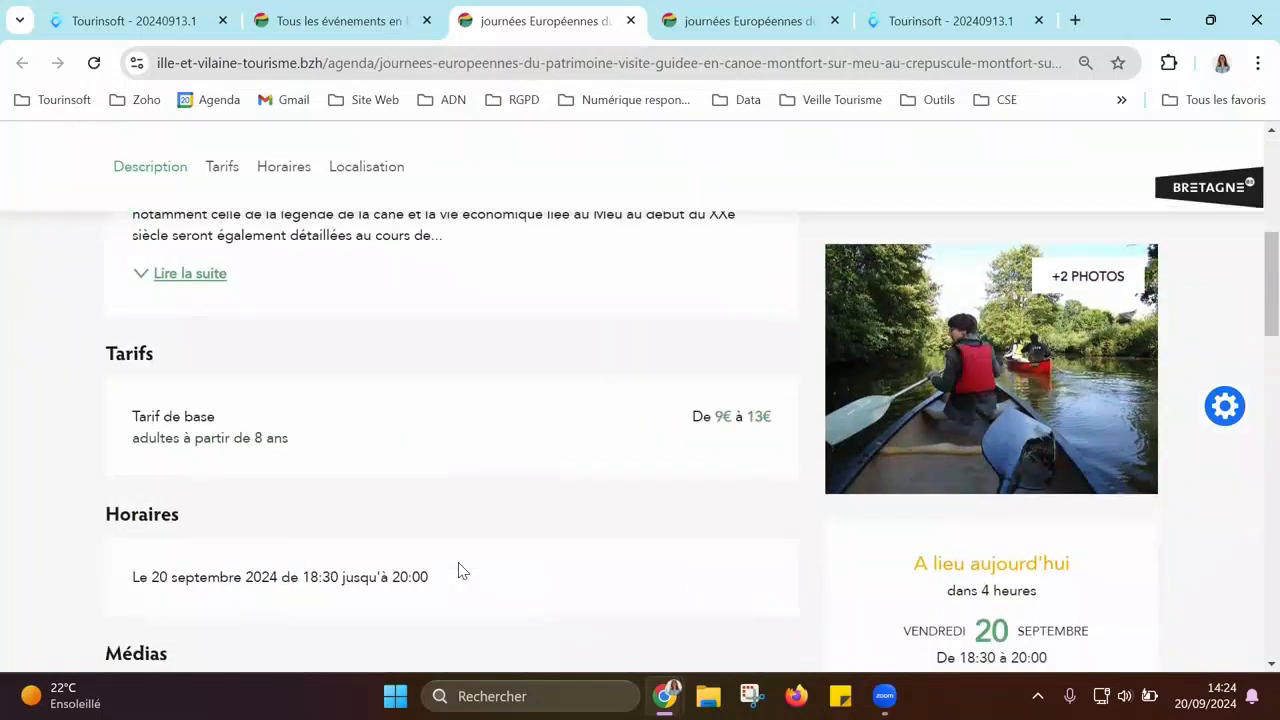
pyautogui.scroll(4, 457, 571)
pyautogui.scroll(5, 458, 571)
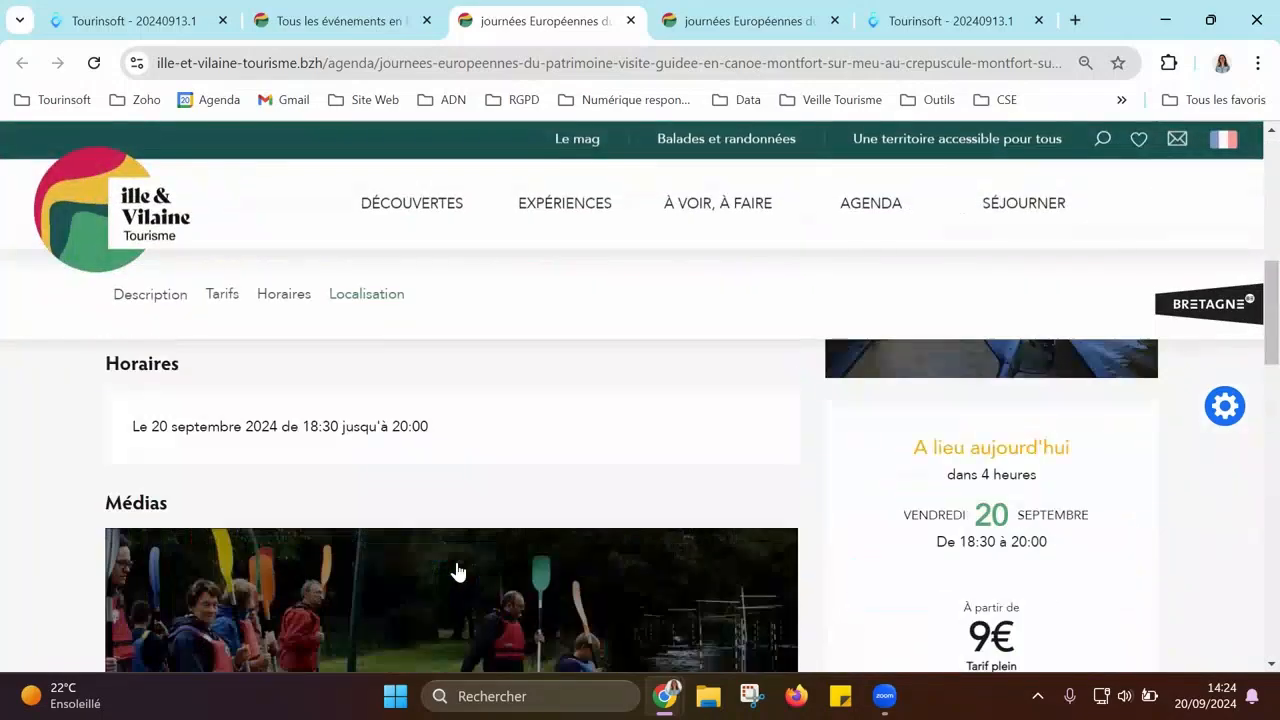
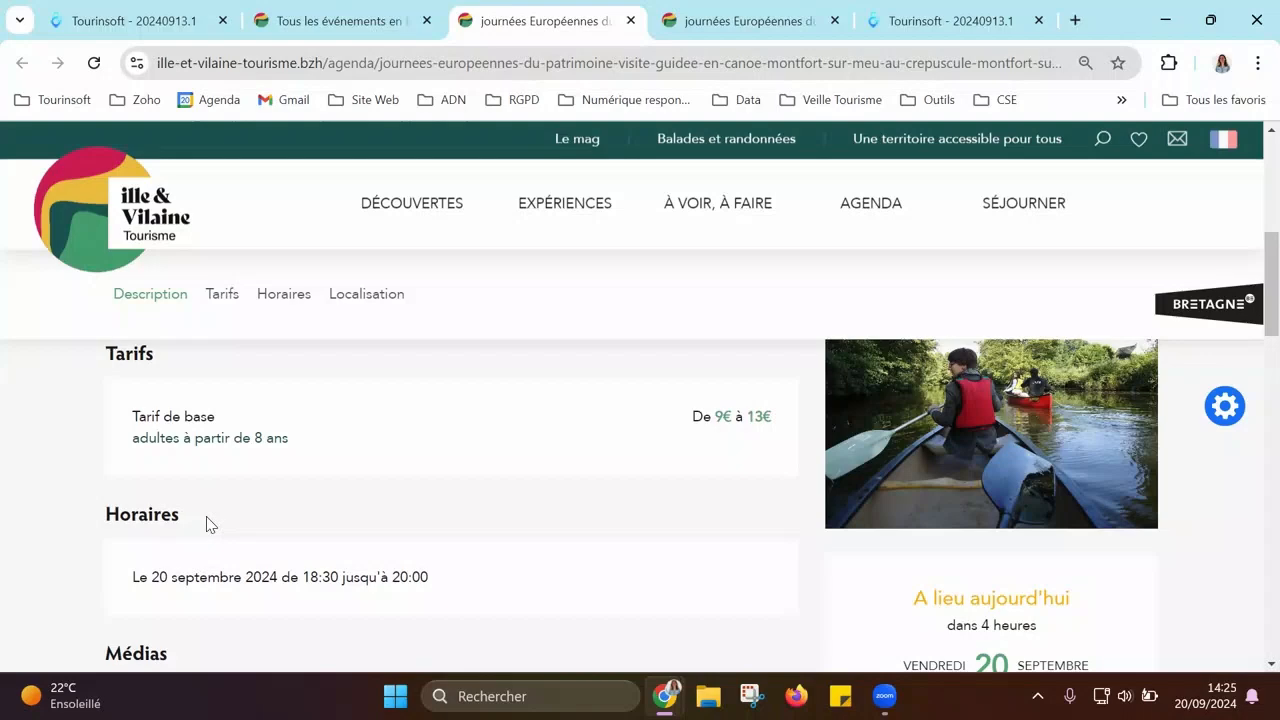
pyautogui.click(631, 20)
# Step: Switch back to the ADT35_FT_FMA syndication in Tourinsoft and examine the Activer le tracking setting and its tracking tool choices
pyautogui.click(140, 21)
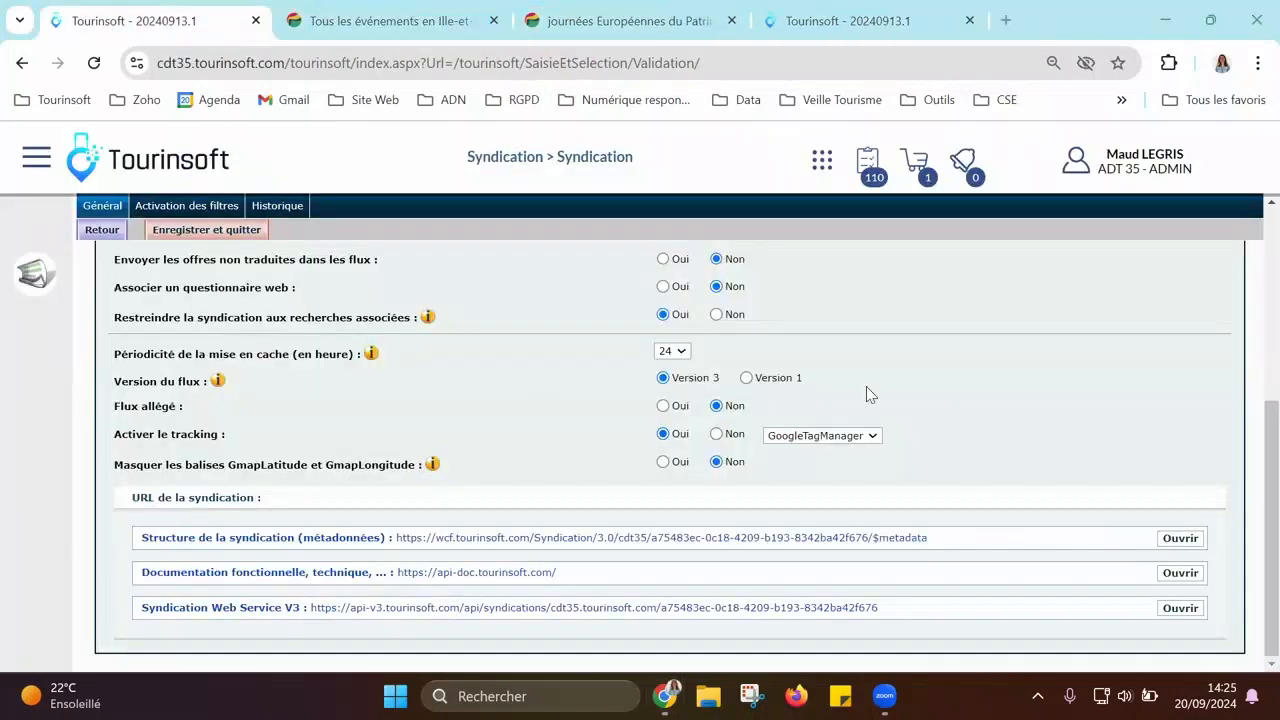
pyautogui.moveTo(119, 434); pyautogui.dragTo(381, 431)
pyautogui.click(631, 439)
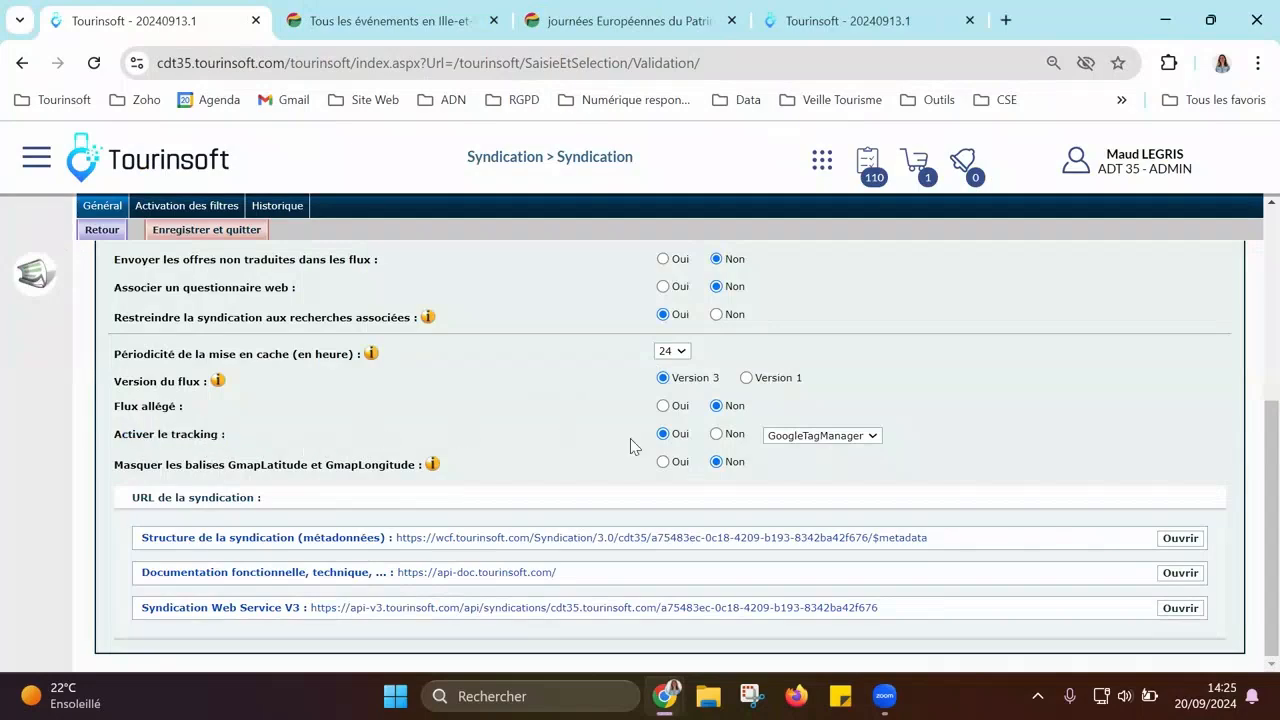
pyautogui.click(855, 442)
pyautogui.click(828, 505)
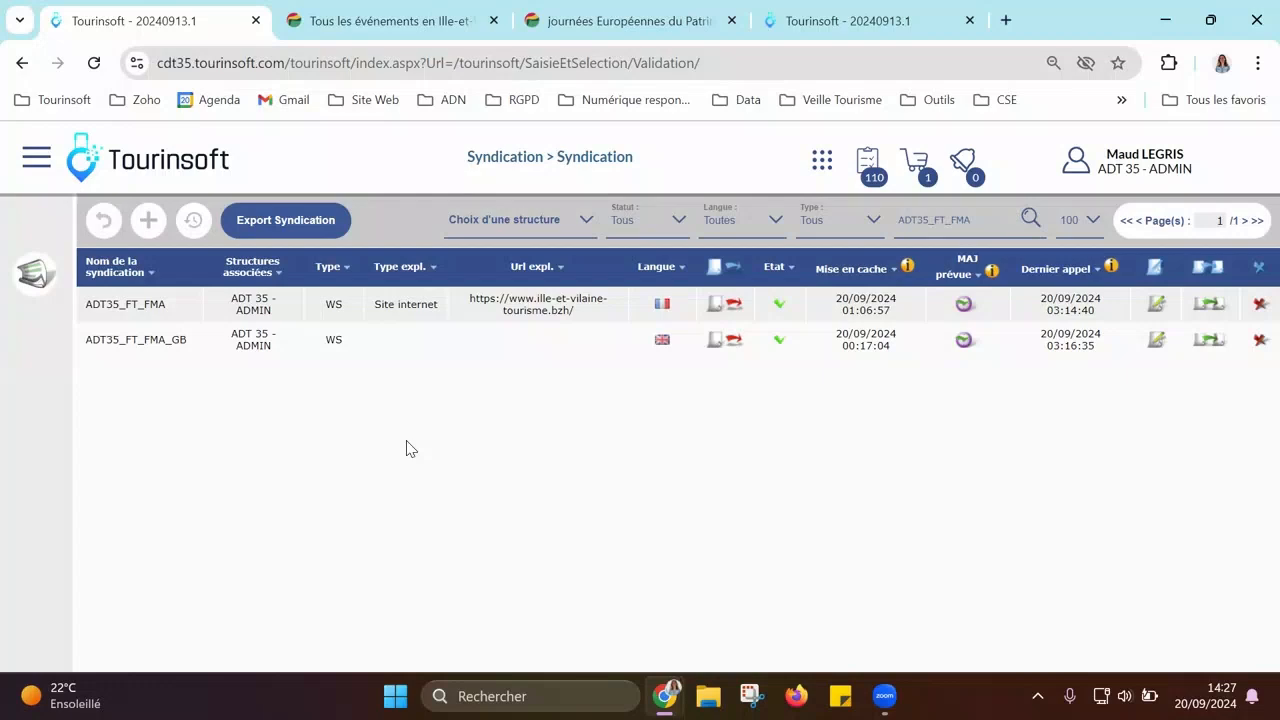
# Step: Reopen the ADT35_FT_FMA syndication and highlight its Syndication Web Service V3 URL
pyautogui.click(133, 311)
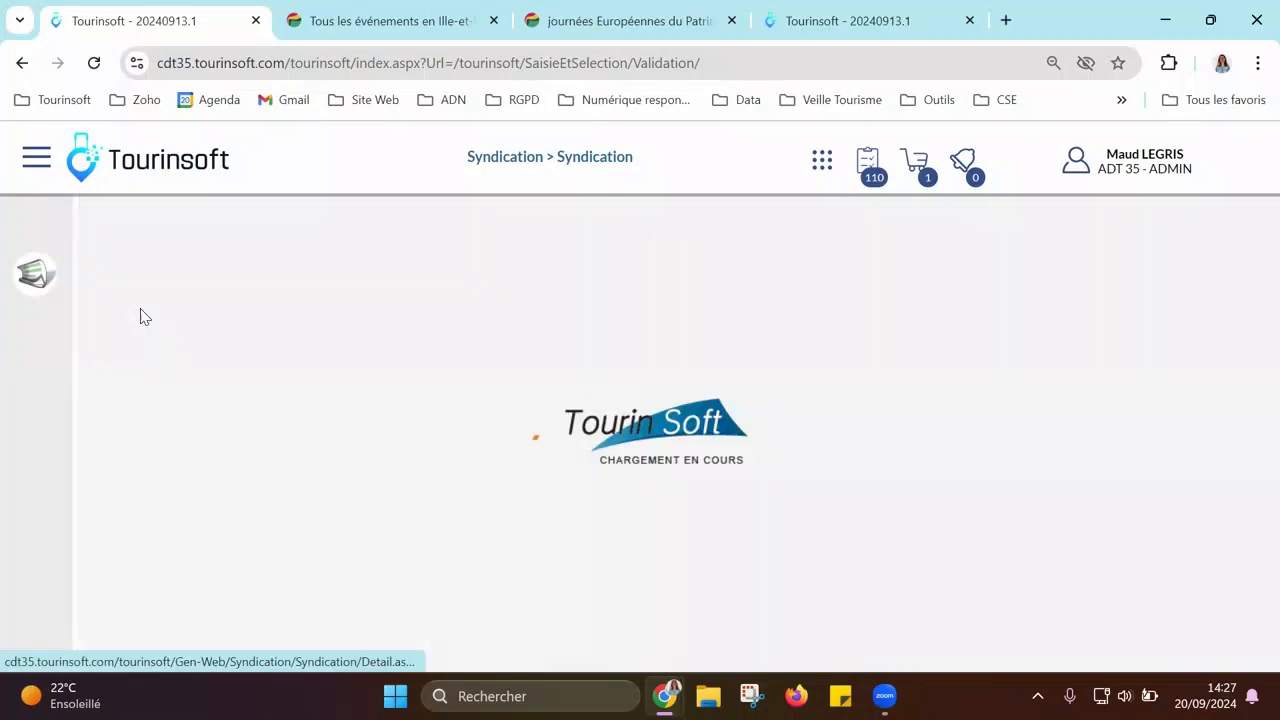
pyautogui.scroll(-5, 371, 585)
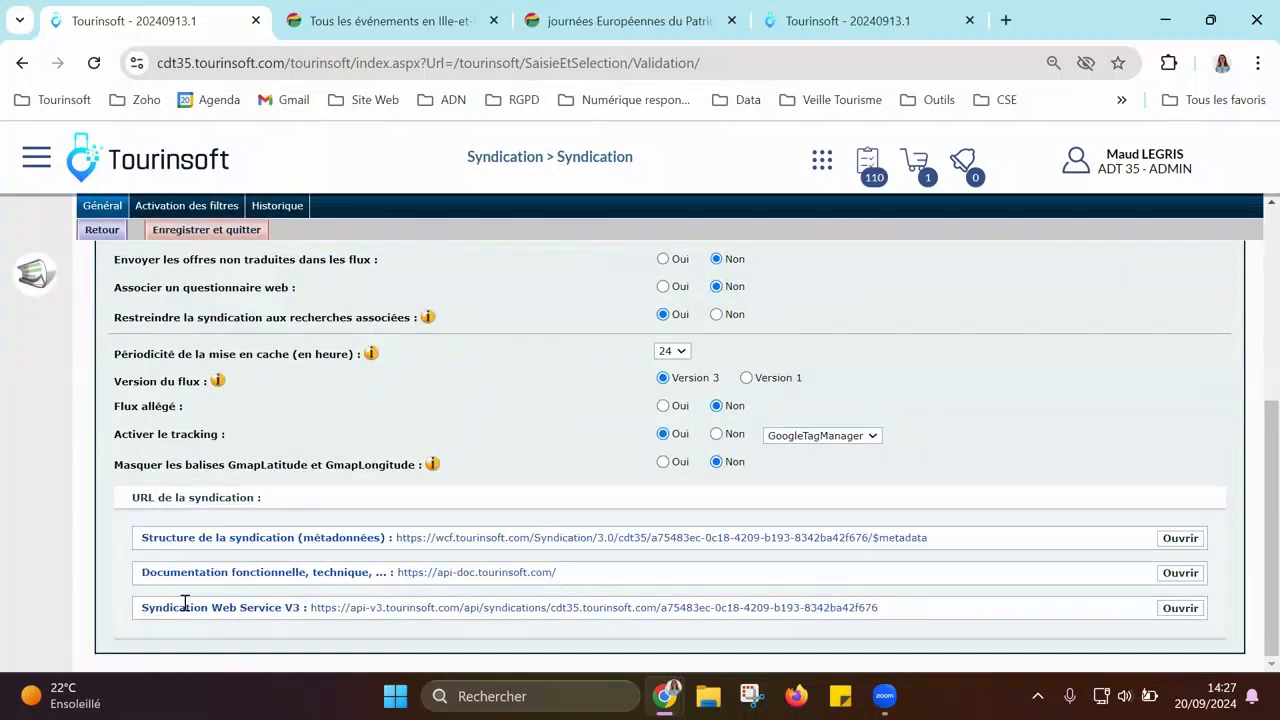
pyautogui.moveTo(946, 612); pyautogui.dragTo(309, 608)
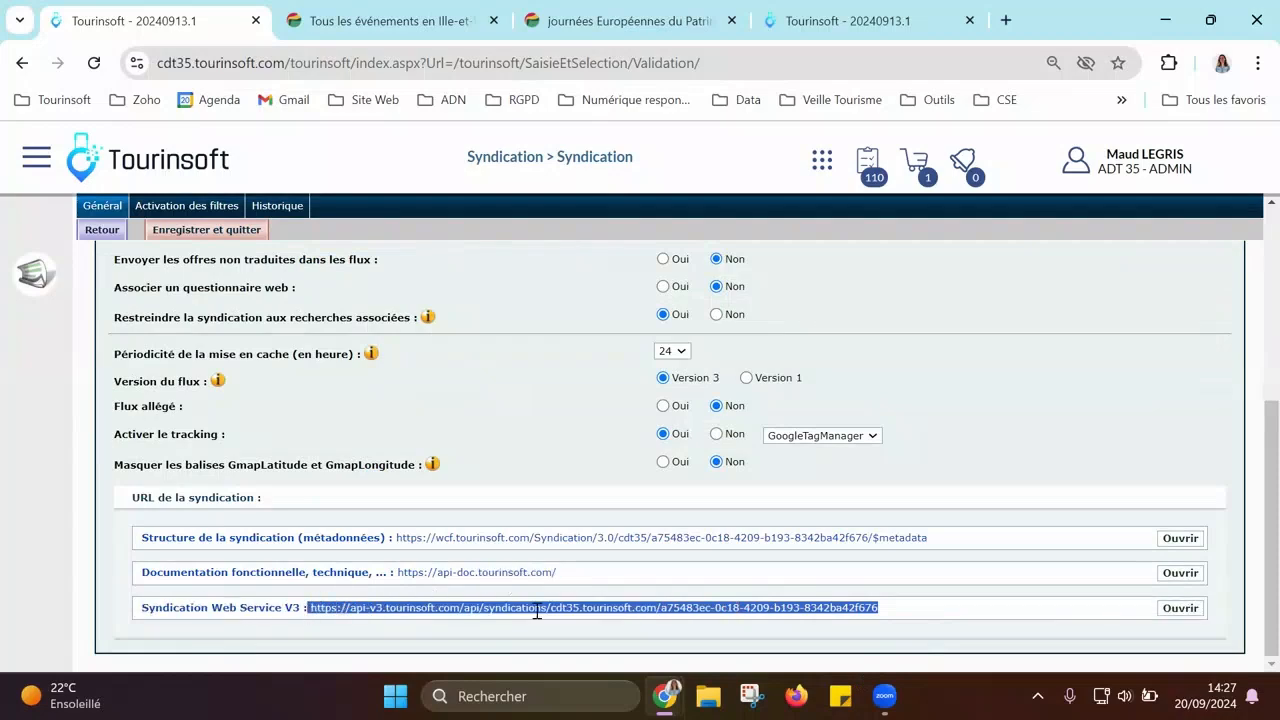
pyautogui.click(964, 607)
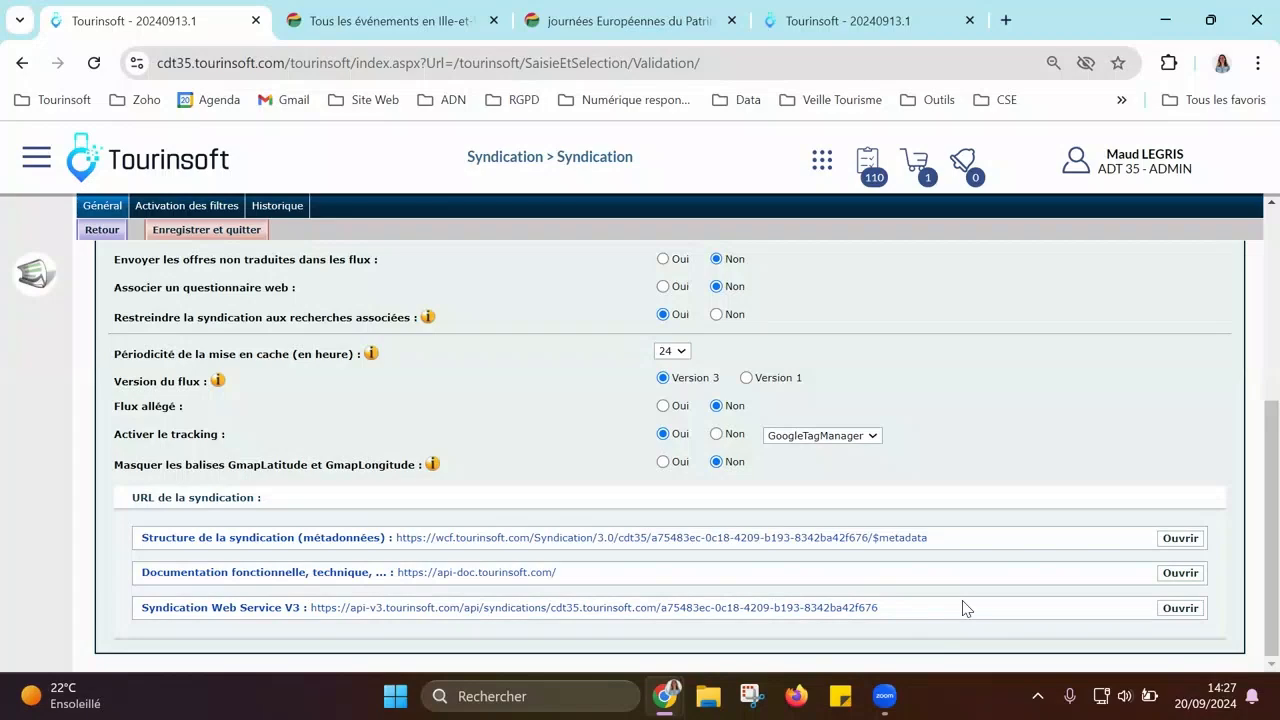
# Step: Review the syndication's general, cache and tracking settings through to the Syndication Web Service V3 line
pyautogui.scroll(5, 960, 580)
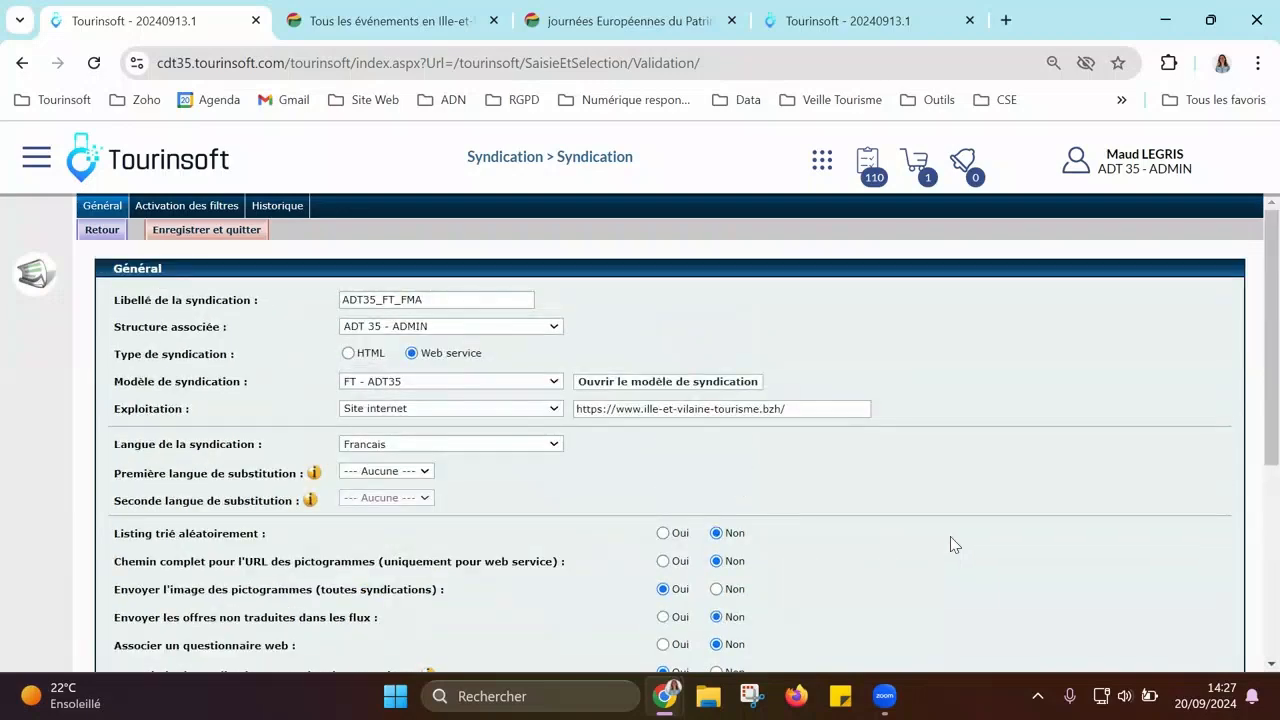
pyautogui.scroll(-5, 955, 545)
pyautogui.scroll(1, 952, 545)
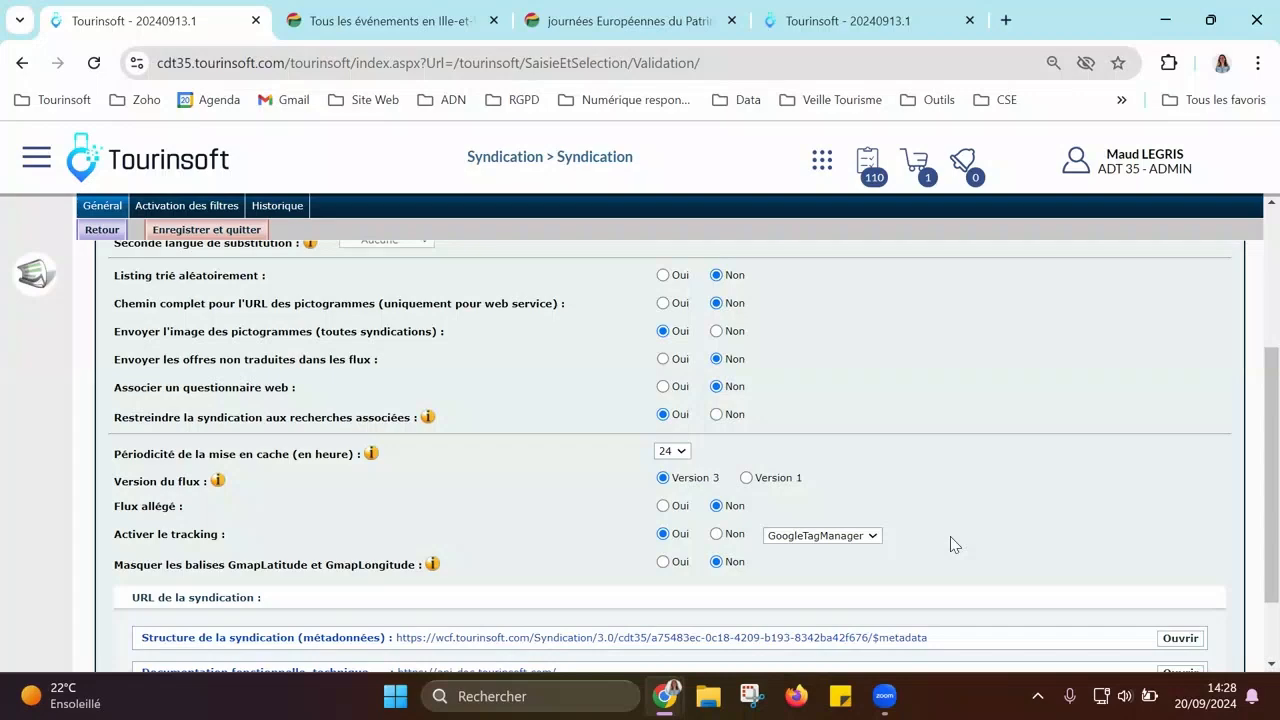
pyautogui.scroll(-1, 1035, 570)
pyautogui.scroll(4, 1035, 570)
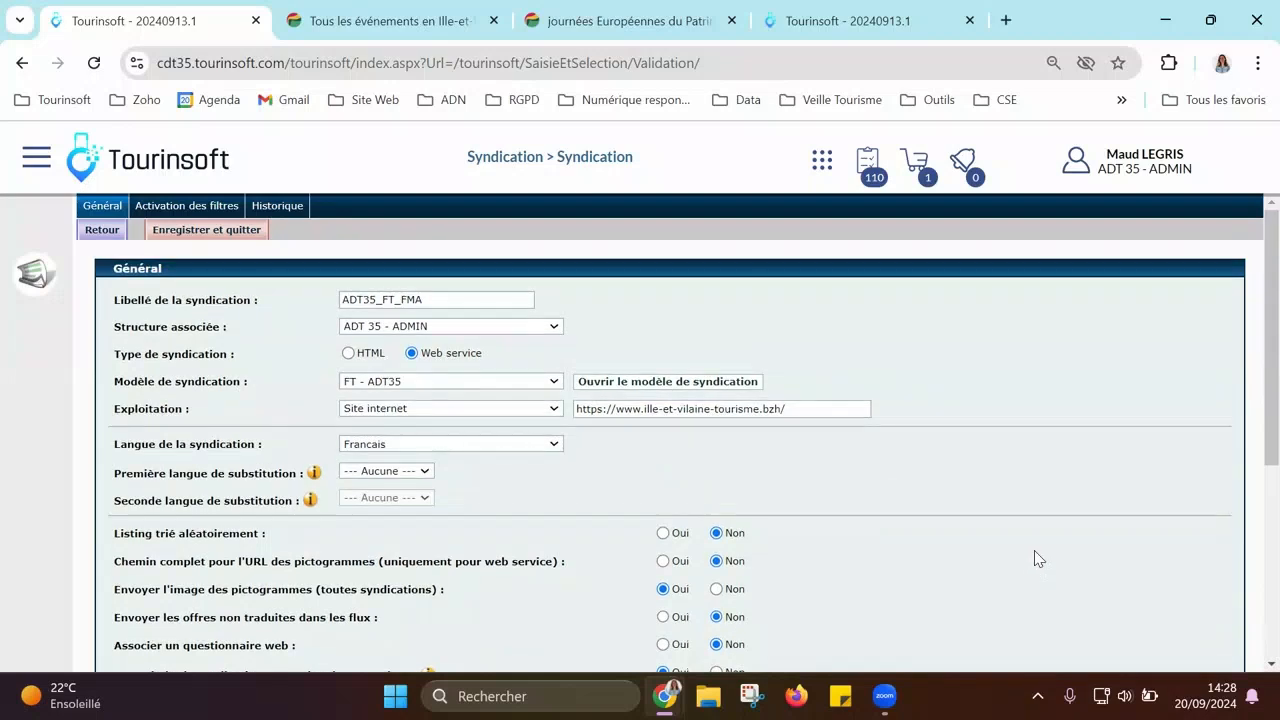
pyautogui.scroll(-4, 1022, 580)
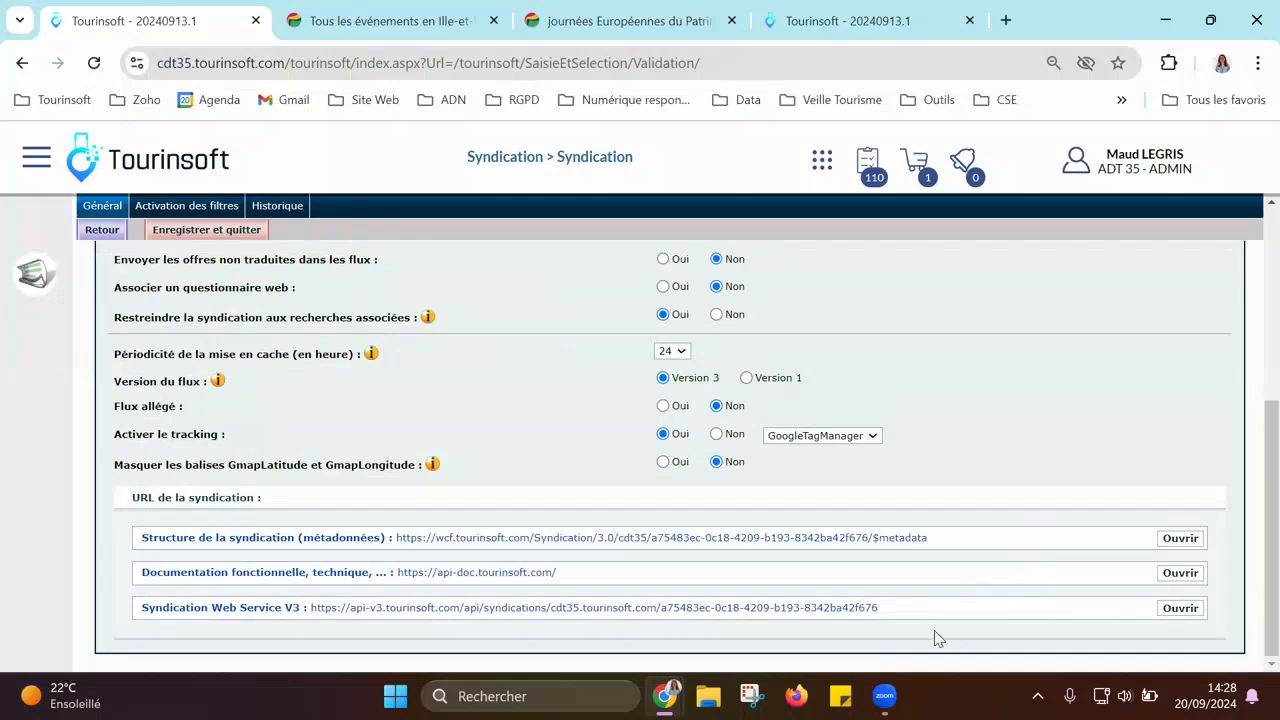
pyautogui.moveTo(885, 611); pyautogui.dragTo(143, 611)
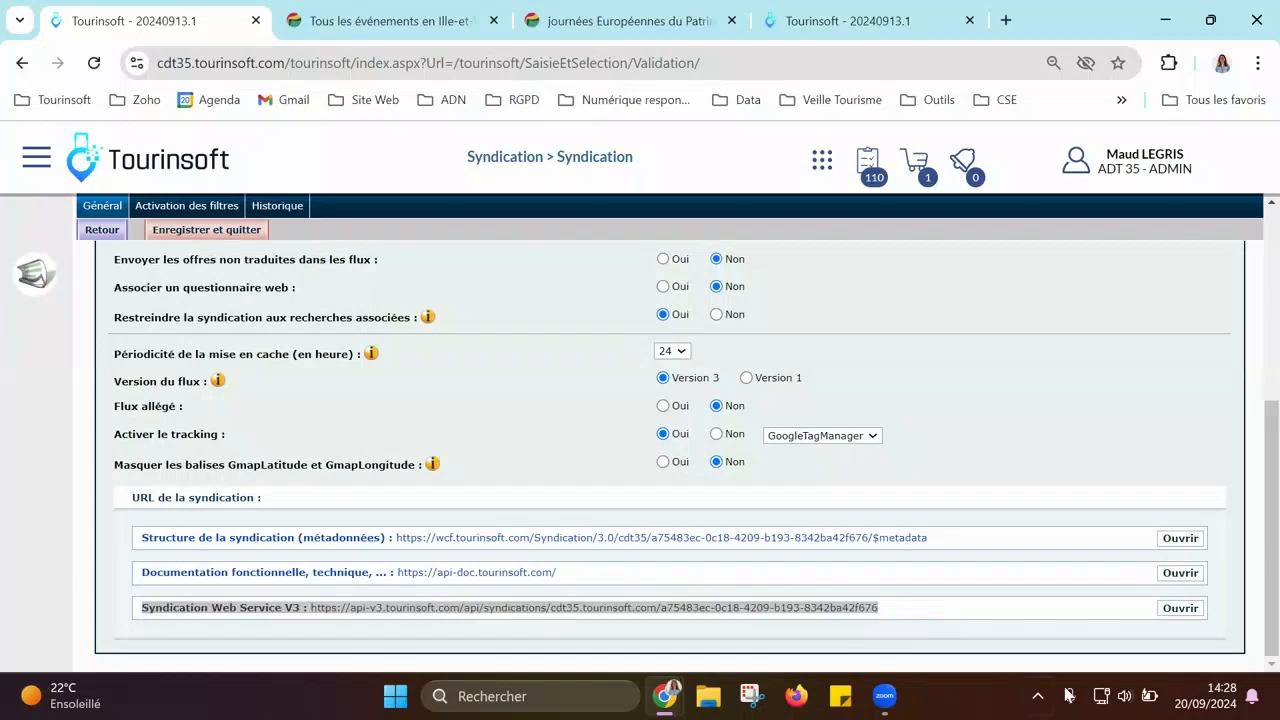
# Step: Try adding "- département d'ille et va" after the website URL in the Exploitation setting, and erase the addition
pyautogui.scroll(5, 1071, 583)
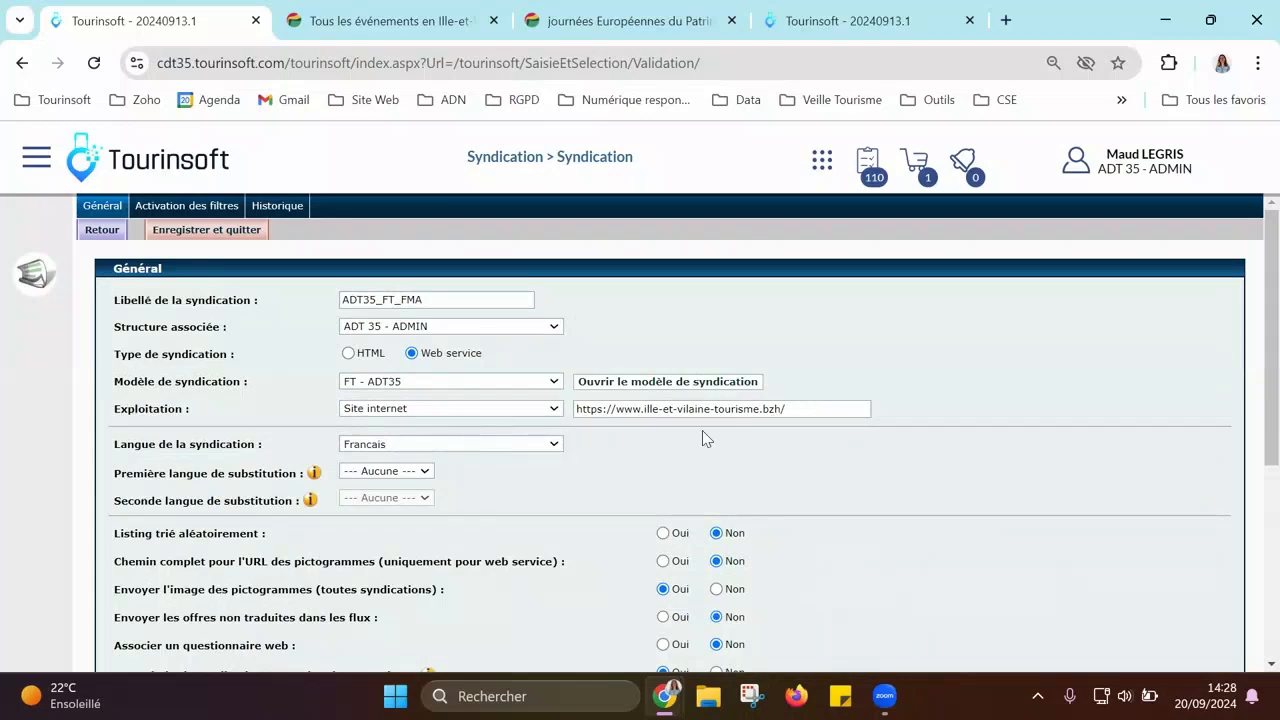
pyautogui.moveTo(588, 408); pyautogui.dragTo(786, 438)
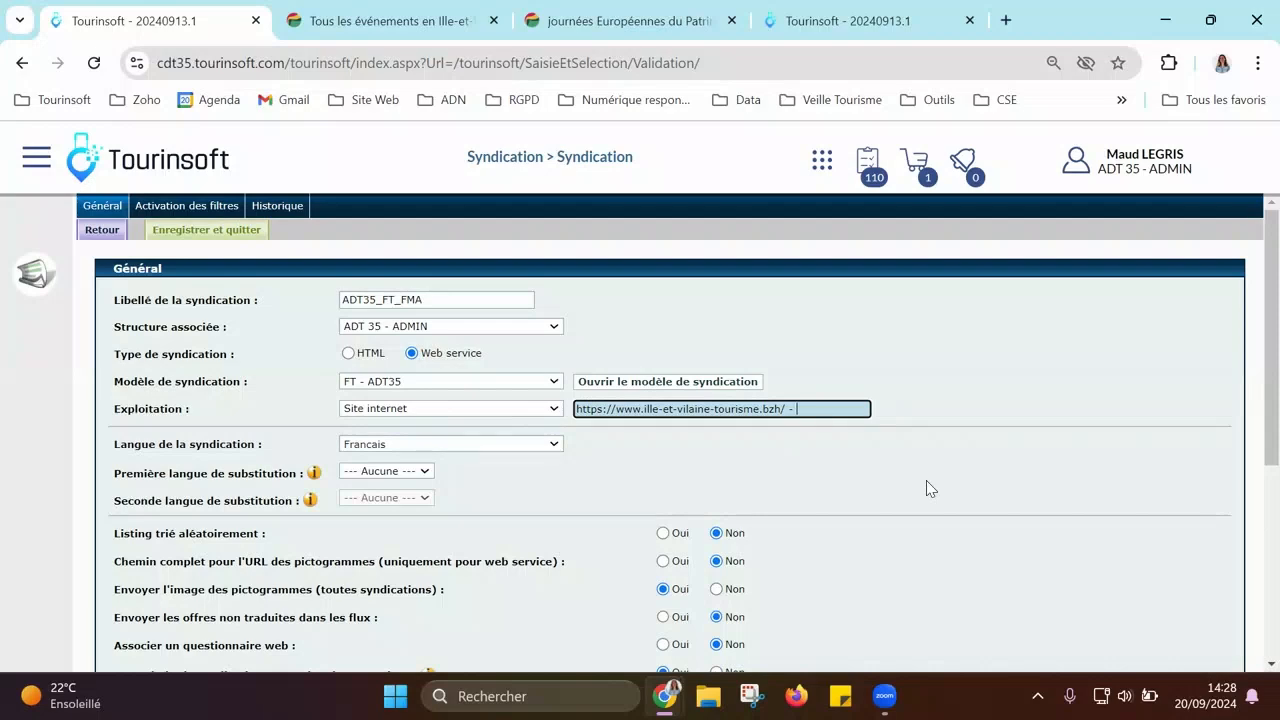
pyautogui.write("département d'ille")
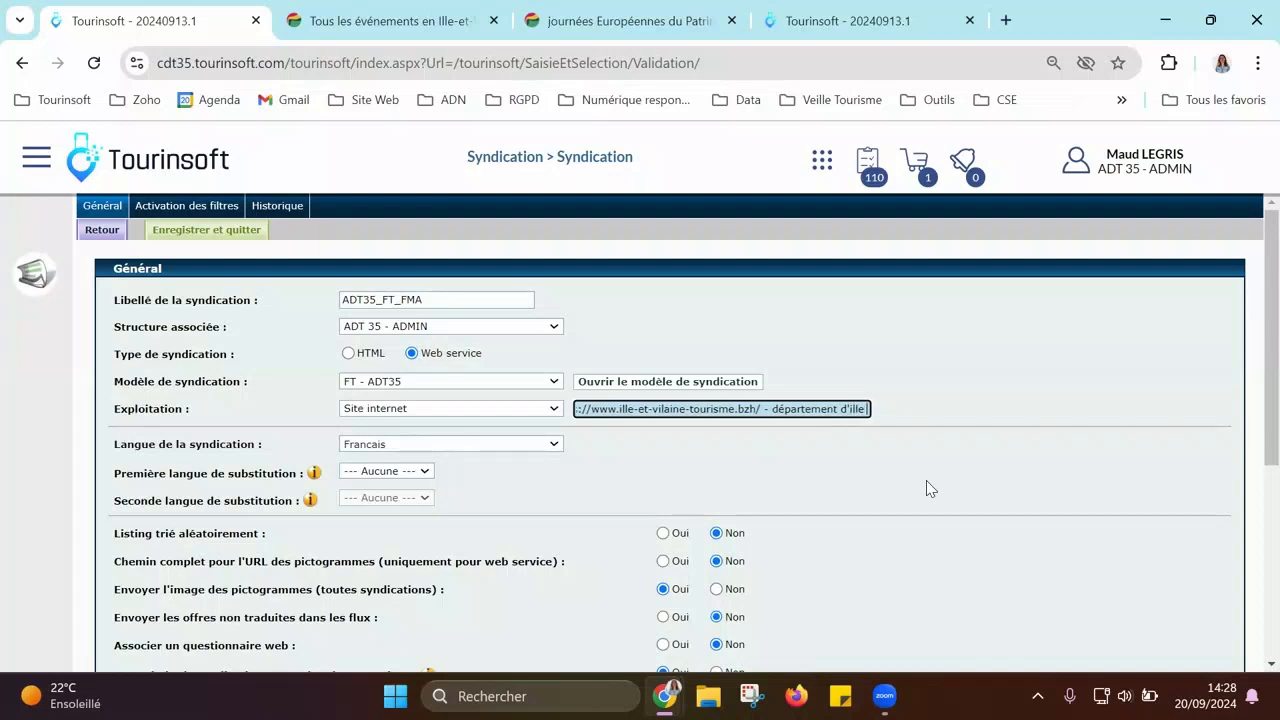
pyautogui.write(' et vila')
pyautogui.press('BackSpace')
pyautogui.press('BackSpace')
pyautogui.press('BackSpace')
pyautogui.press('BackSpace')
pyautogui.press('BackSpace')
pyautogui.press('BackSpace')
pyautogui.press('BackSpace')
pyautogui.press('BackSpace')
pyautogui.press('BackSpace')
pyautogui.press('BackSpace')
pyautogui.press('BackSpace')
pyautogui.press('BackSpace')
pyautogui.press('BackSpace')
pyautogui.press('BackSpace')
pyautogui.press('BackSpace')
pyautogui.press('BackSpace')
pyautogui.press('BackSpace')
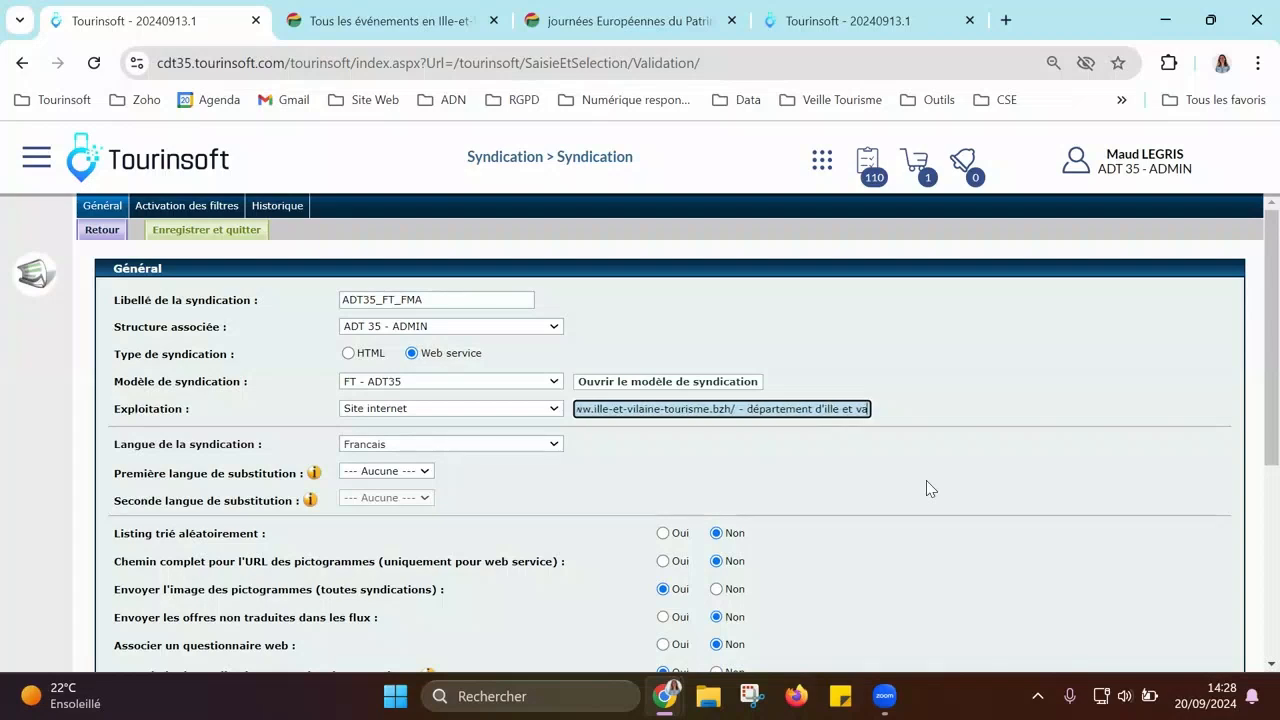
pyautogui.press('BackSpace')
pyautogui.press('BackSpace')
pyautogui.press('BackSpace')
pyautogui.press('BackSpace')
pyautogui.press('BackSpace')
pyautogui.press('BackSpace')
pyautogui.press('BackSpace')
pyautogui.press('BackSpace')
pyautogui.press('BackSpace')
pyautogui.press('BackSpace')
pyautogui.press('BackSpace')
pyautogui.press('BackSpace')
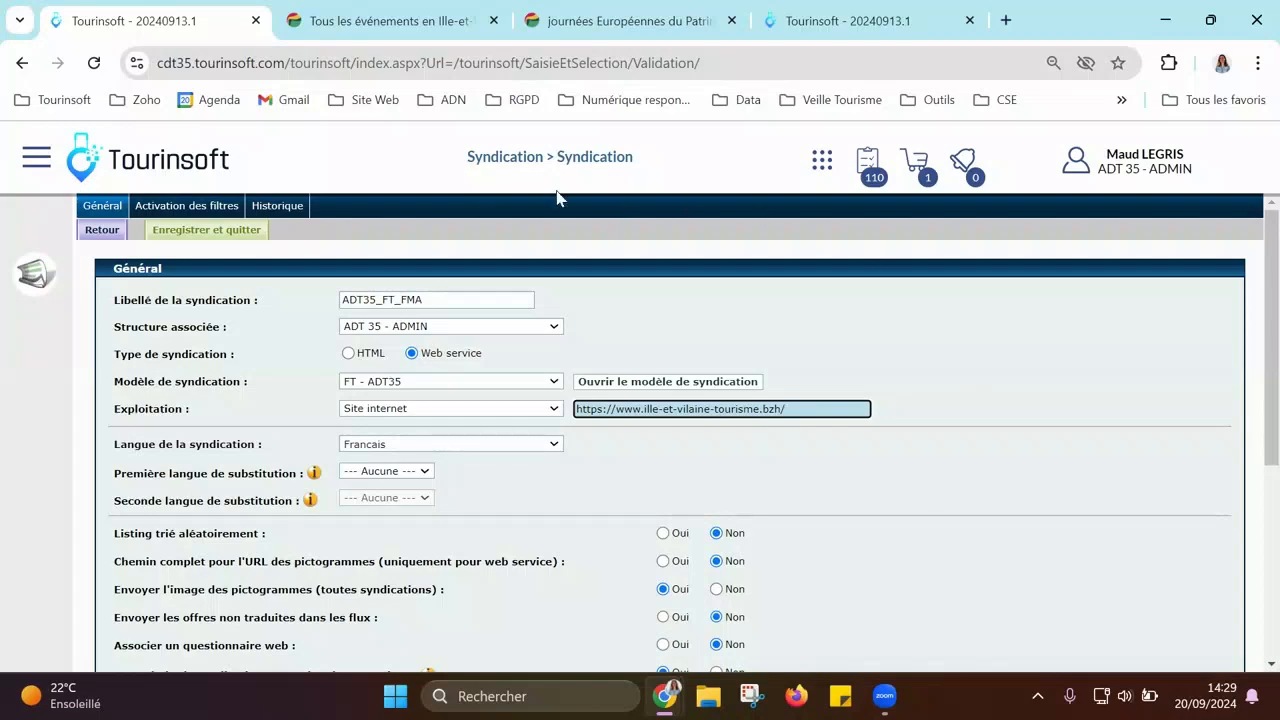
pyautogui.click(327, 226)
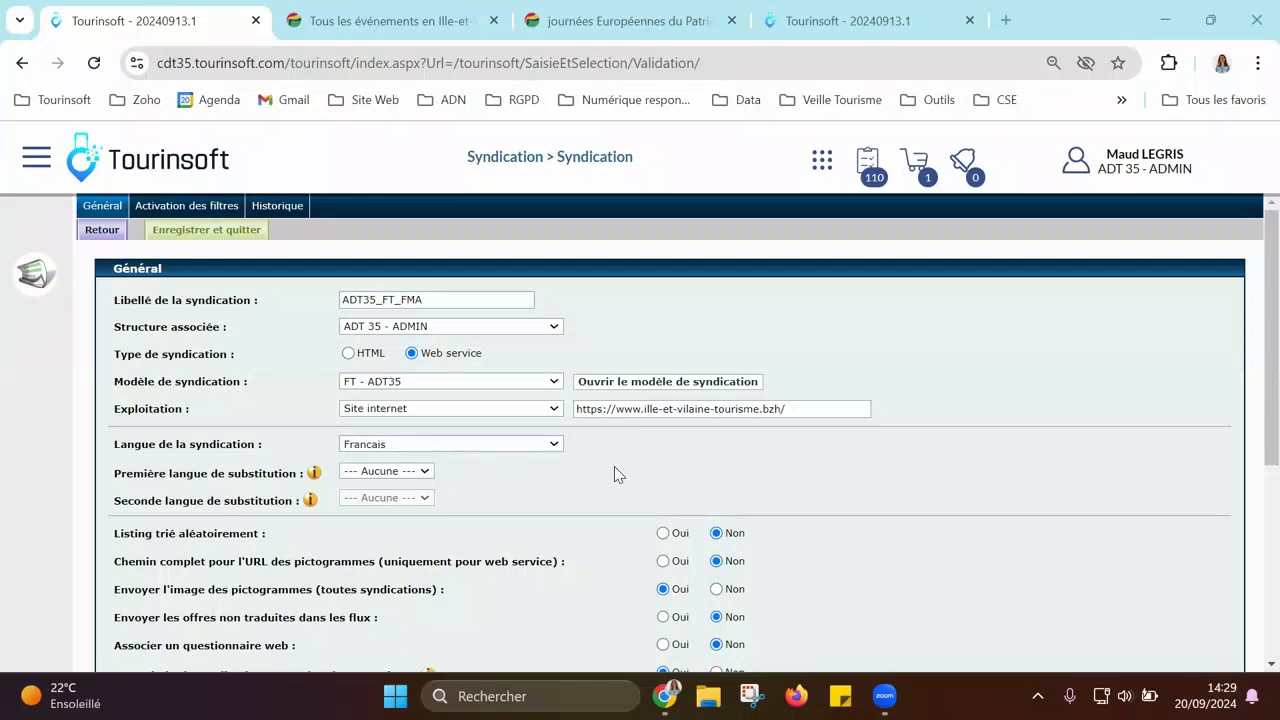
# Step: Examine the Exploitation type choices, and leave the ADT35_FT_FMA syndication without saving
pyautogui.click(494, 408)
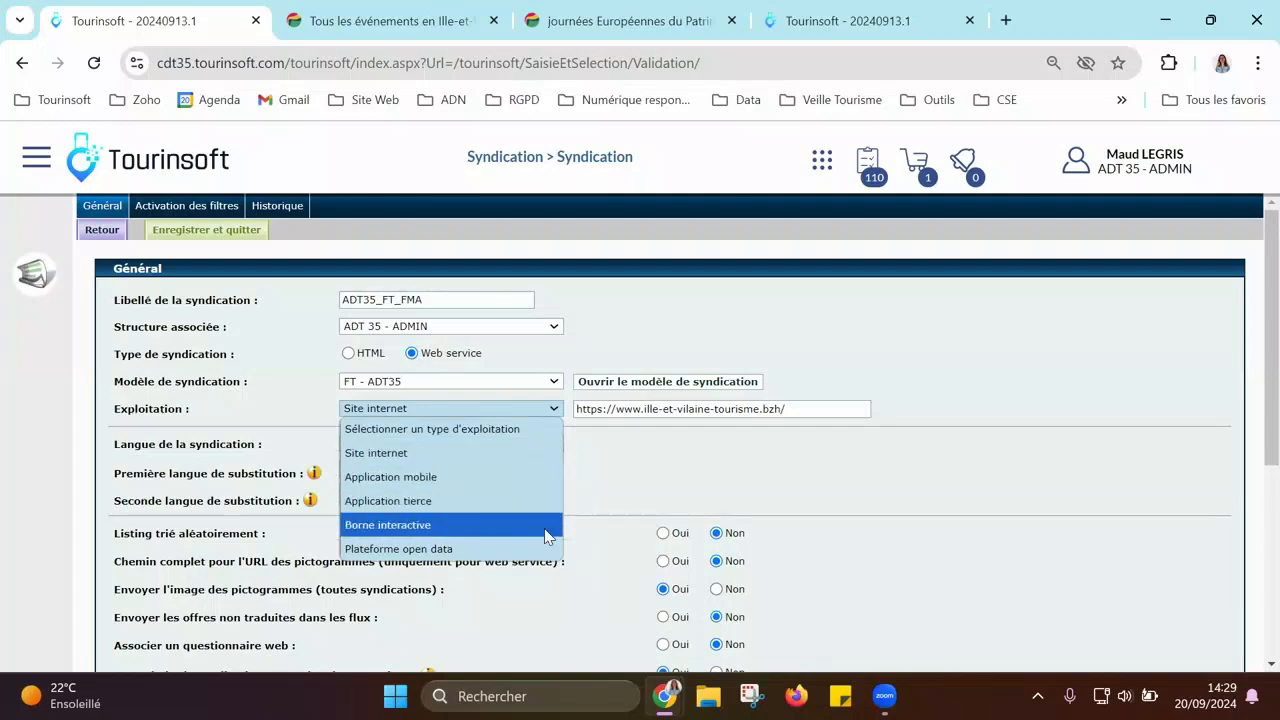
pyautogui.click(536, 414)
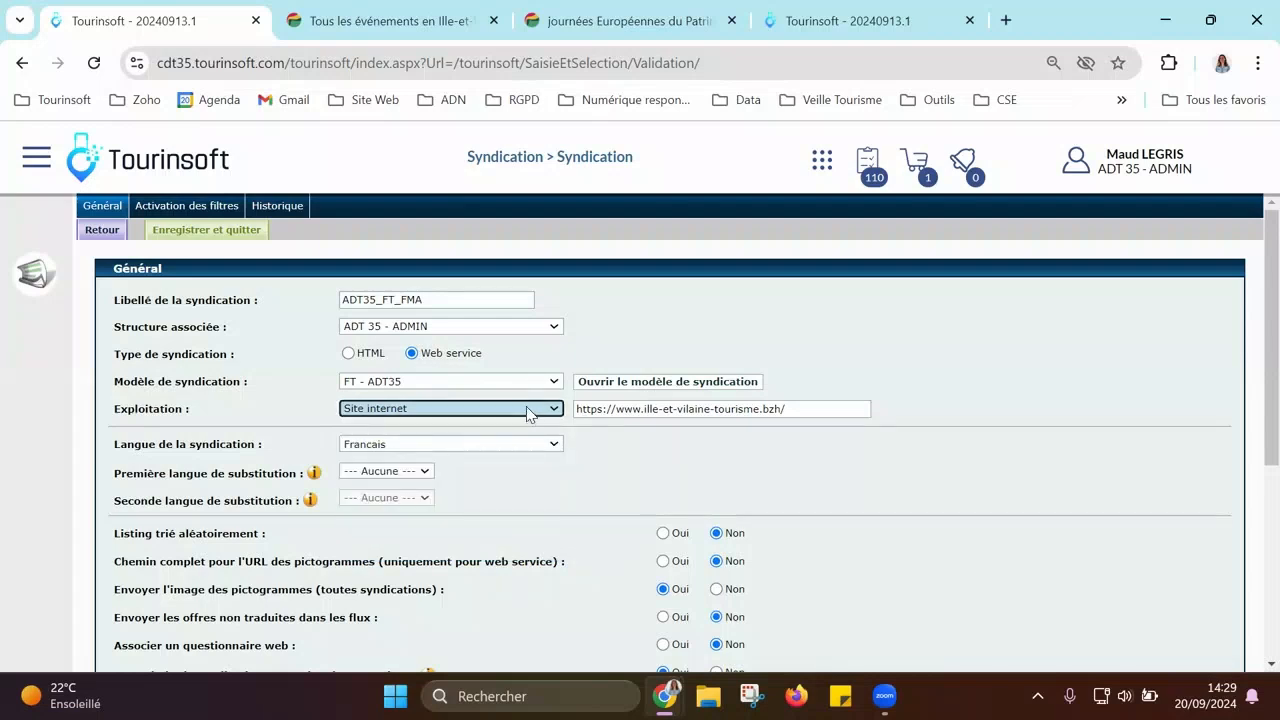
pyautogui.click(528, 412)
pyautogui.click(528, 413)
pyautogui.click(526, 409)
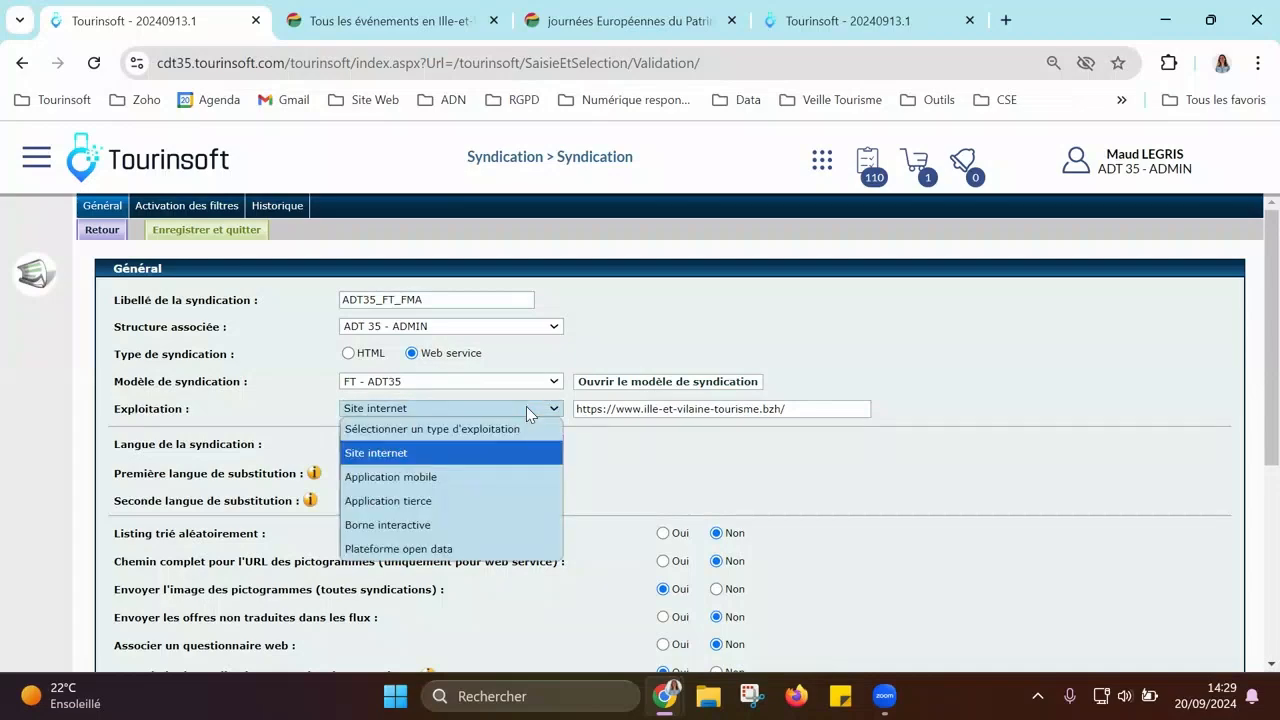
pyautogui.click(462, 412)
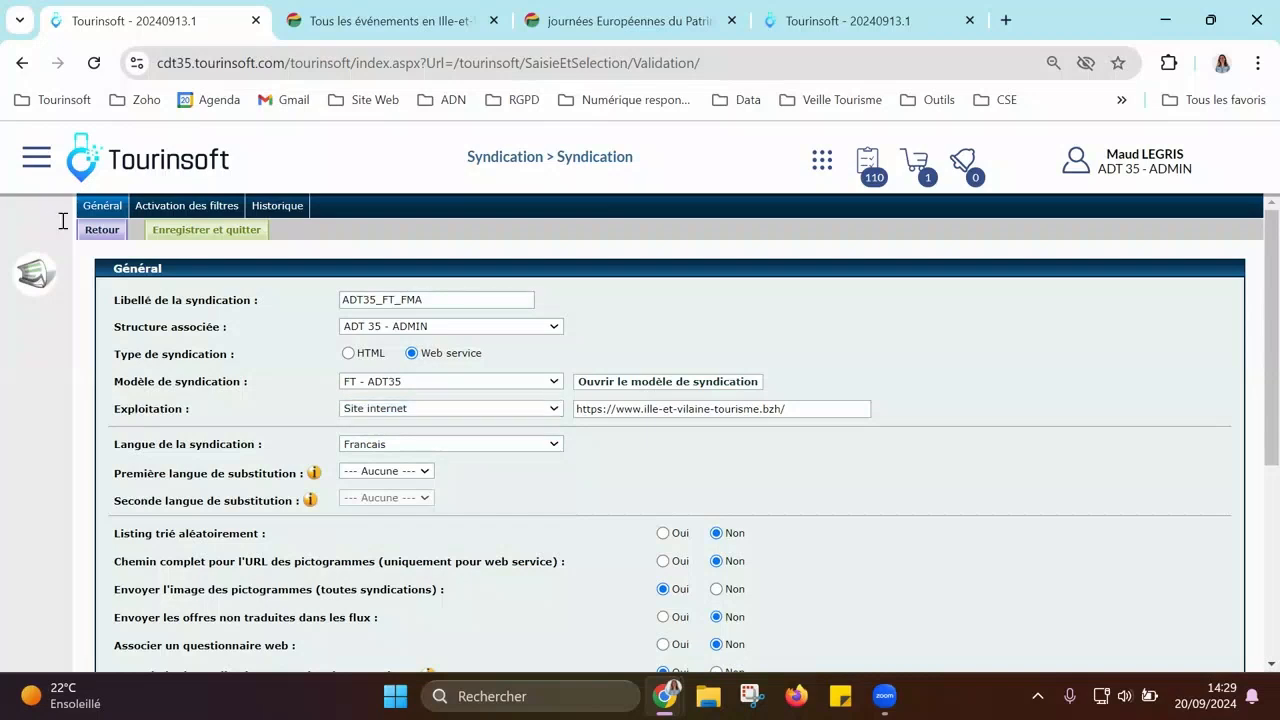
pyautogui.click(120, 237)
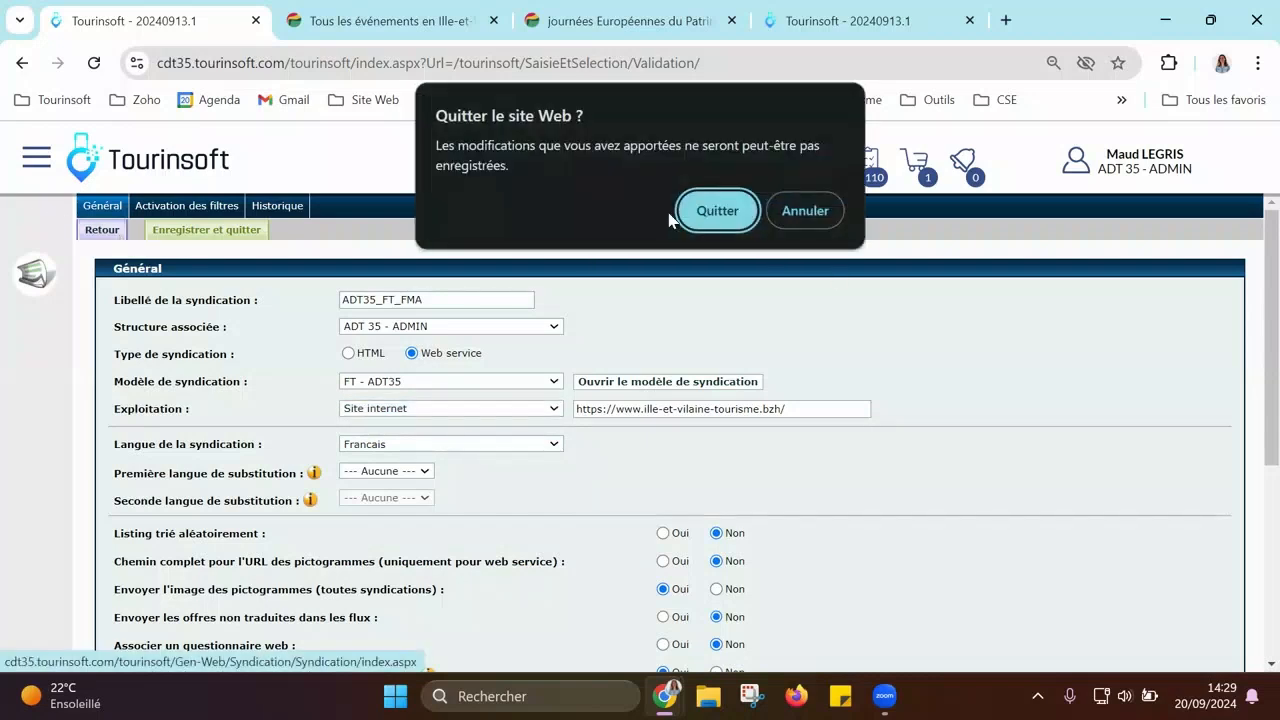
pyautogui.click(702, 210)
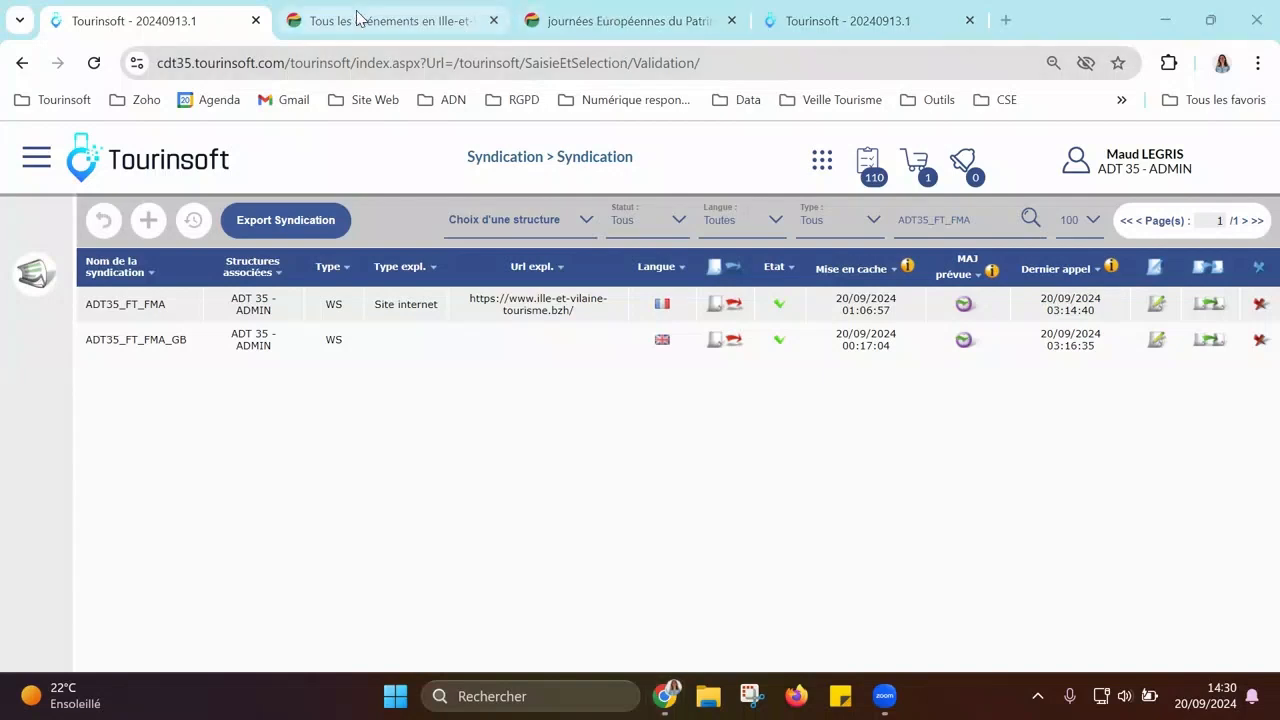
# Step: Check the Montfort-sur-Meu canoe visit page, switch to the Fêtes et manifestations offers and clear the FT_IVT_Aujourd'hui saved search
pyautogui.moveTo(614, 28)
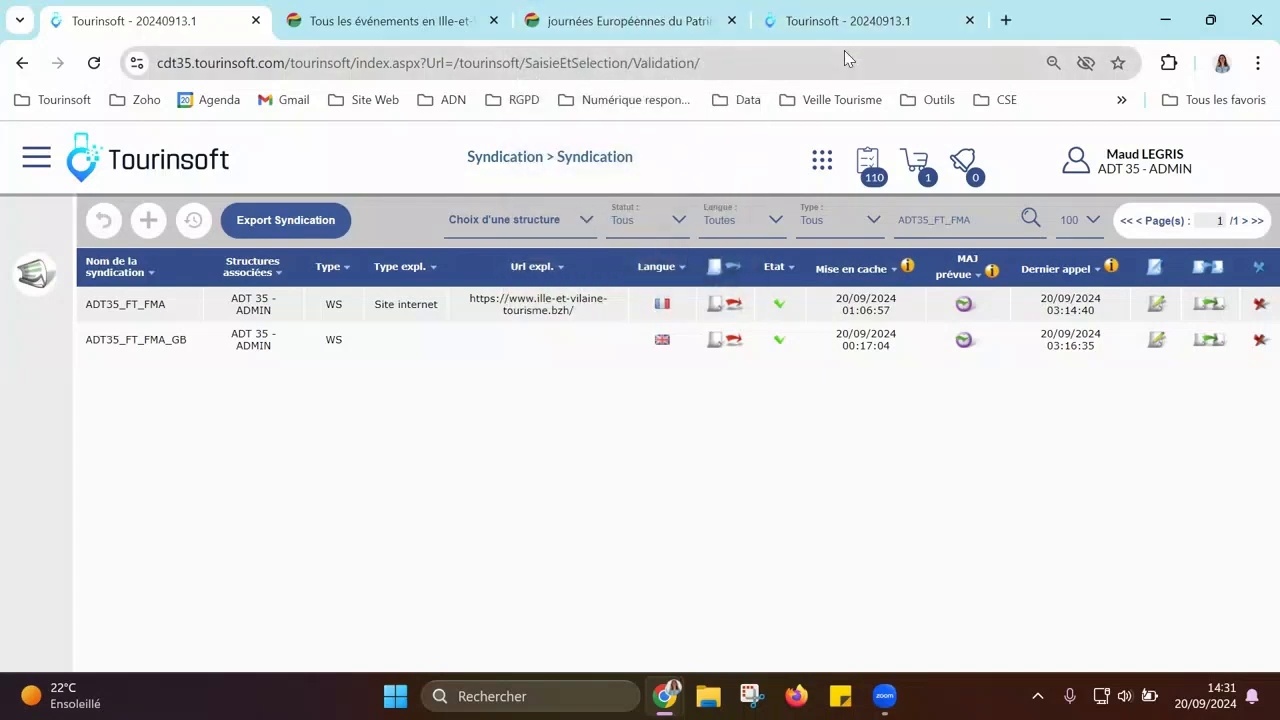
pyautogui.click(634, 24)
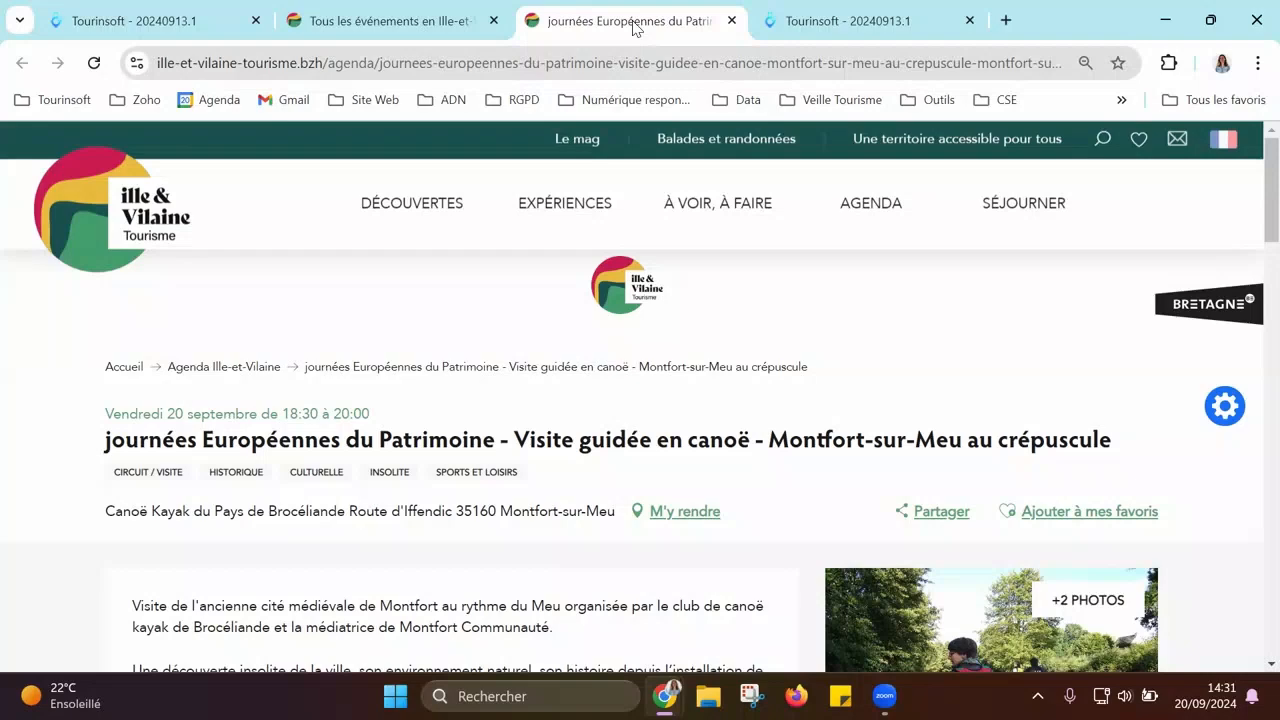
pyautogui.click(815, 20)
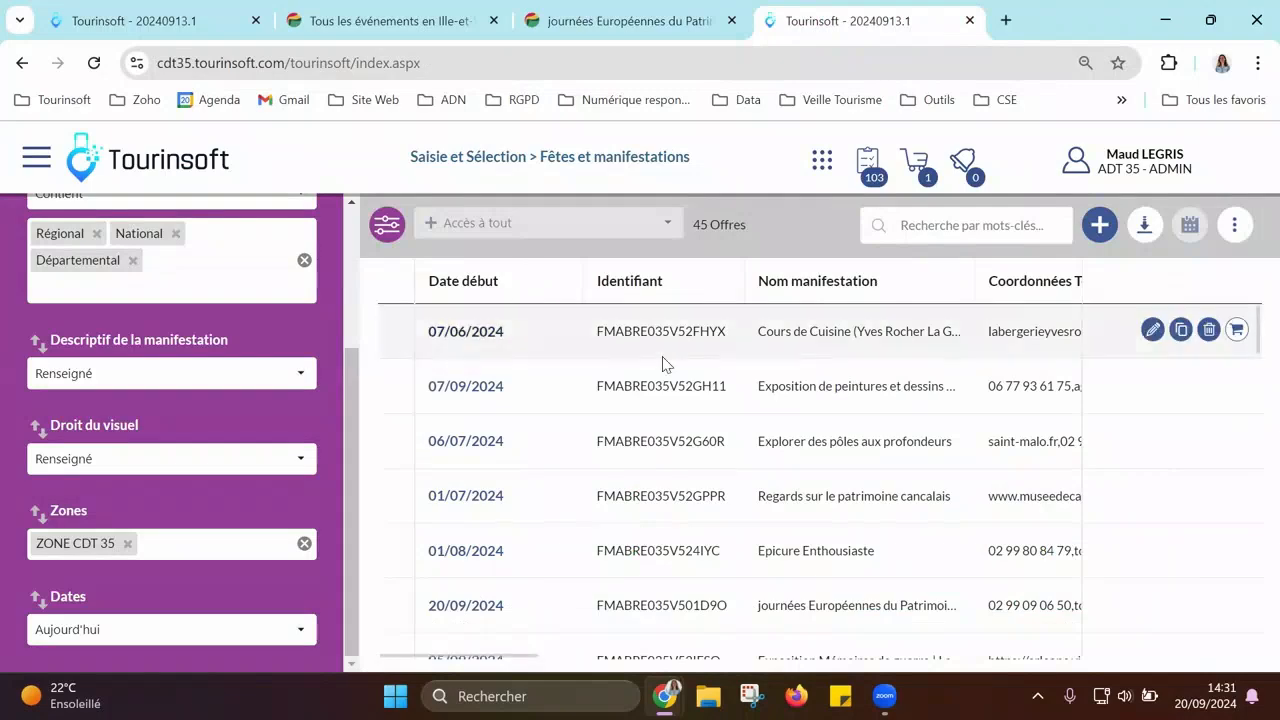
pyautogui.scroll(3, 234, 322)
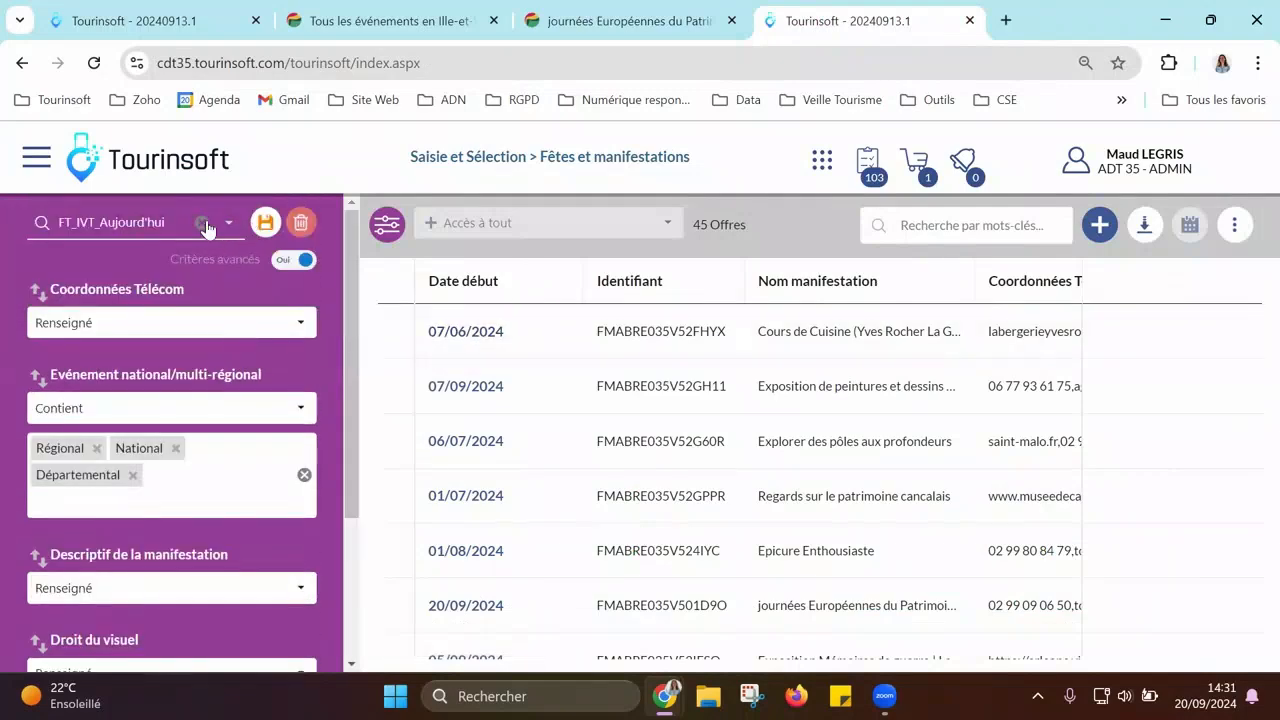
pyautogui.click(204, 224)
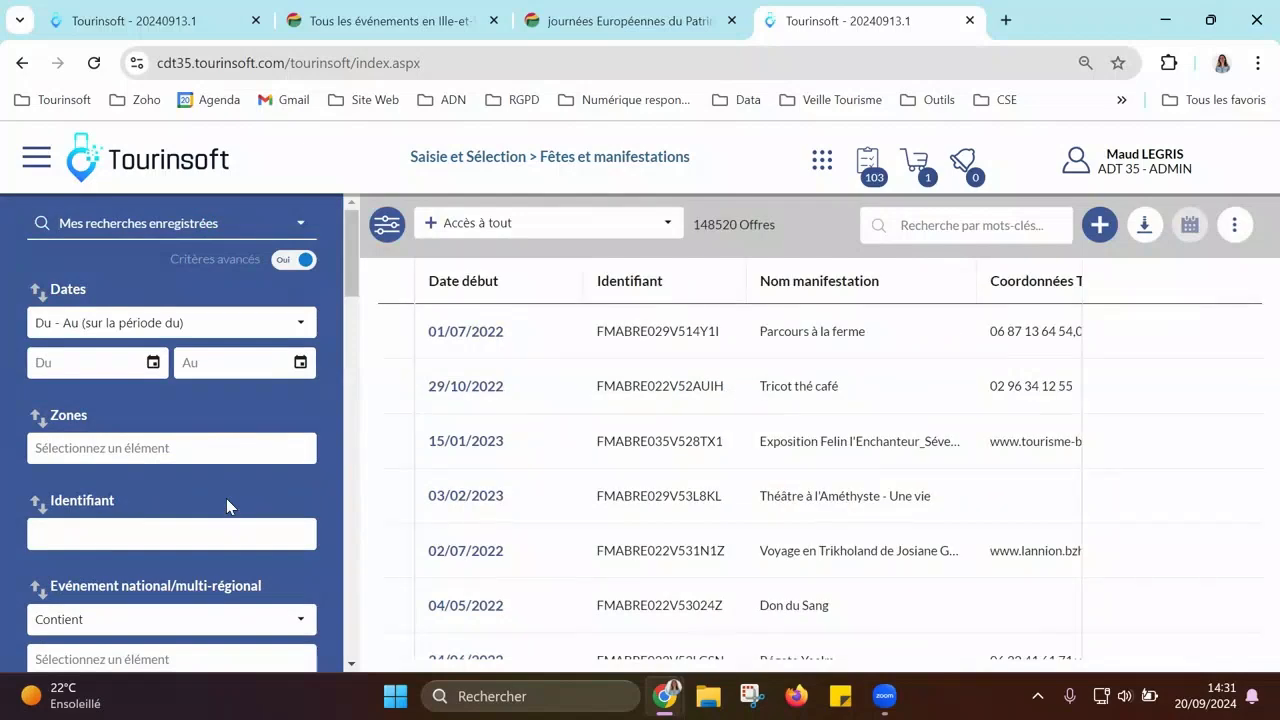
# Step: Filter the Fêtes et manifestations offers by the Lieu principal Montfort-sur-Meu (35160)
pyautogui.scroll(-2, 226, 498)
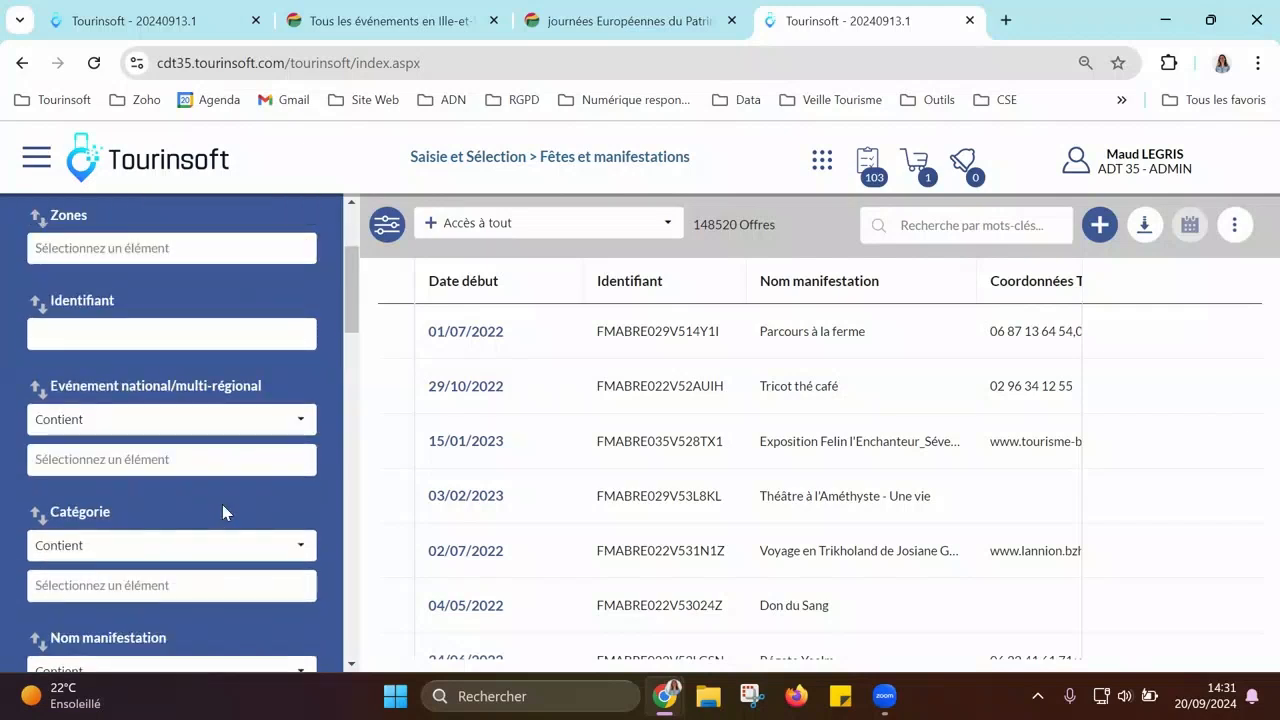
pyautogui.scroll(-3, 222, 506)
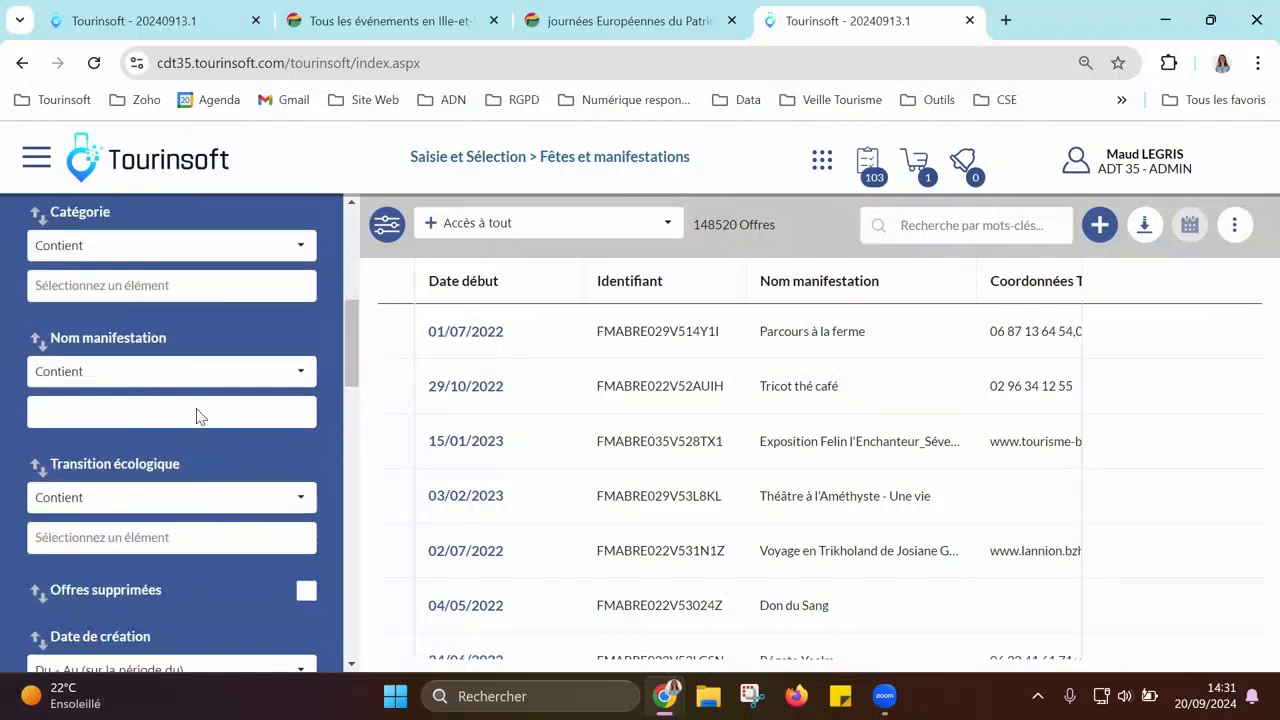
pyautogui.scroll(-1, 192, 463)
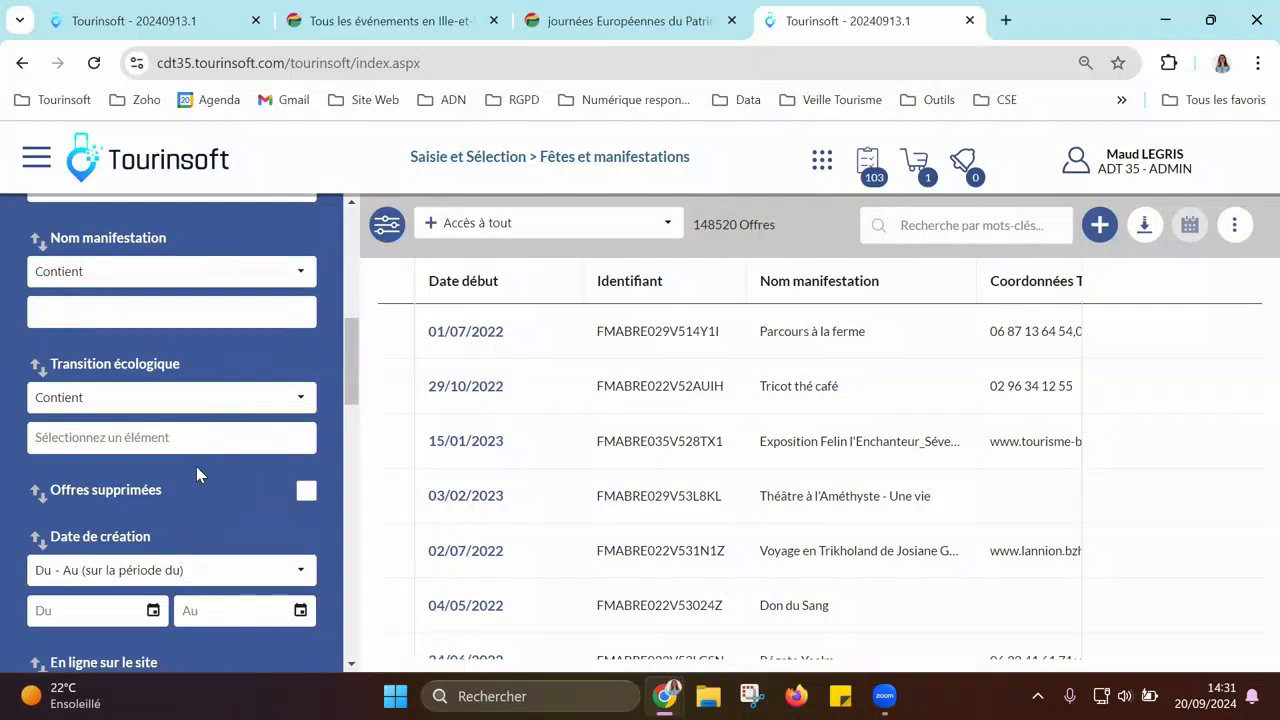
pyautogui.scroll(-3, 192, 470)
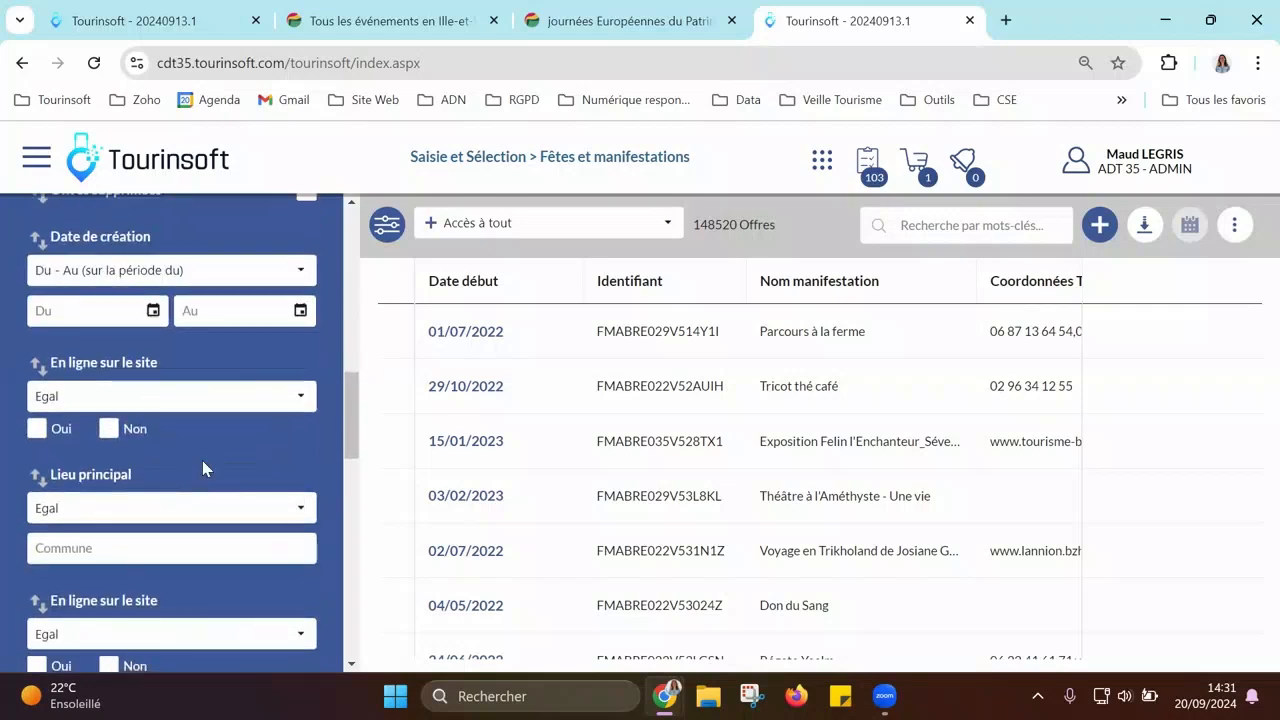
pyautogui.scroll(-1, 202, 468)
pyautogui.click(208, 458)
pyautogui.write('mo')
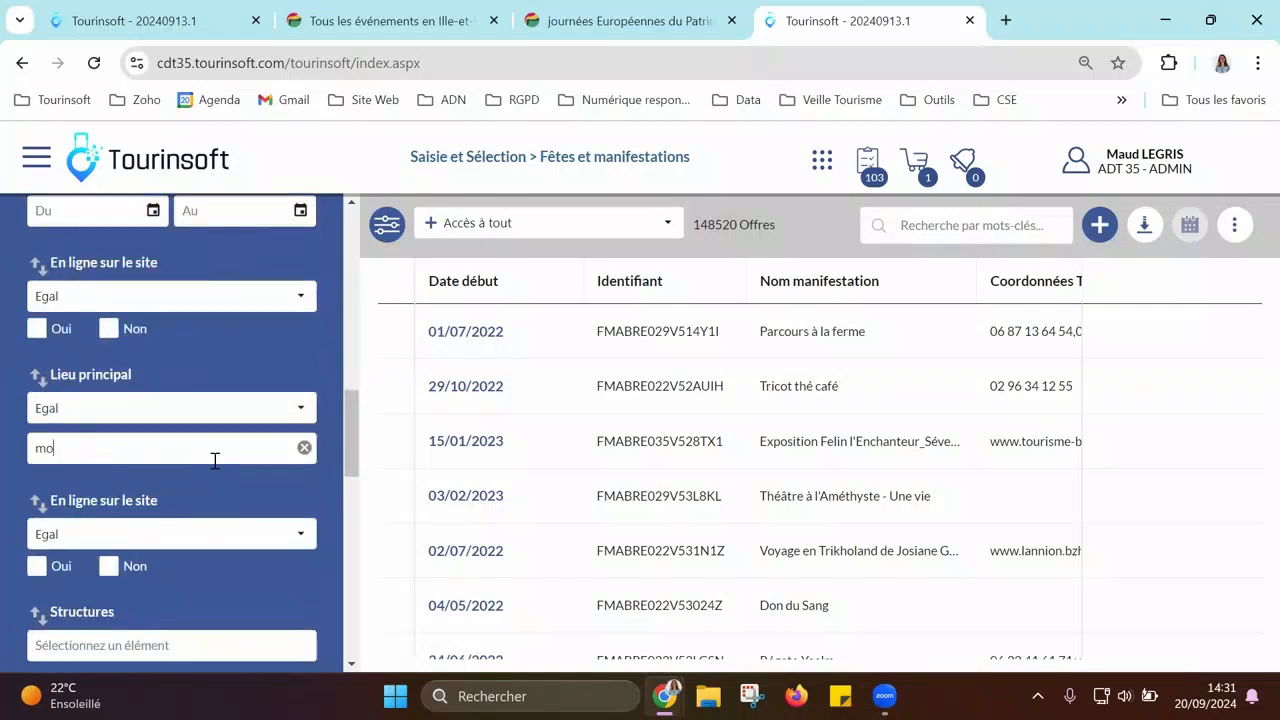
pyautogui.write('ntfort')
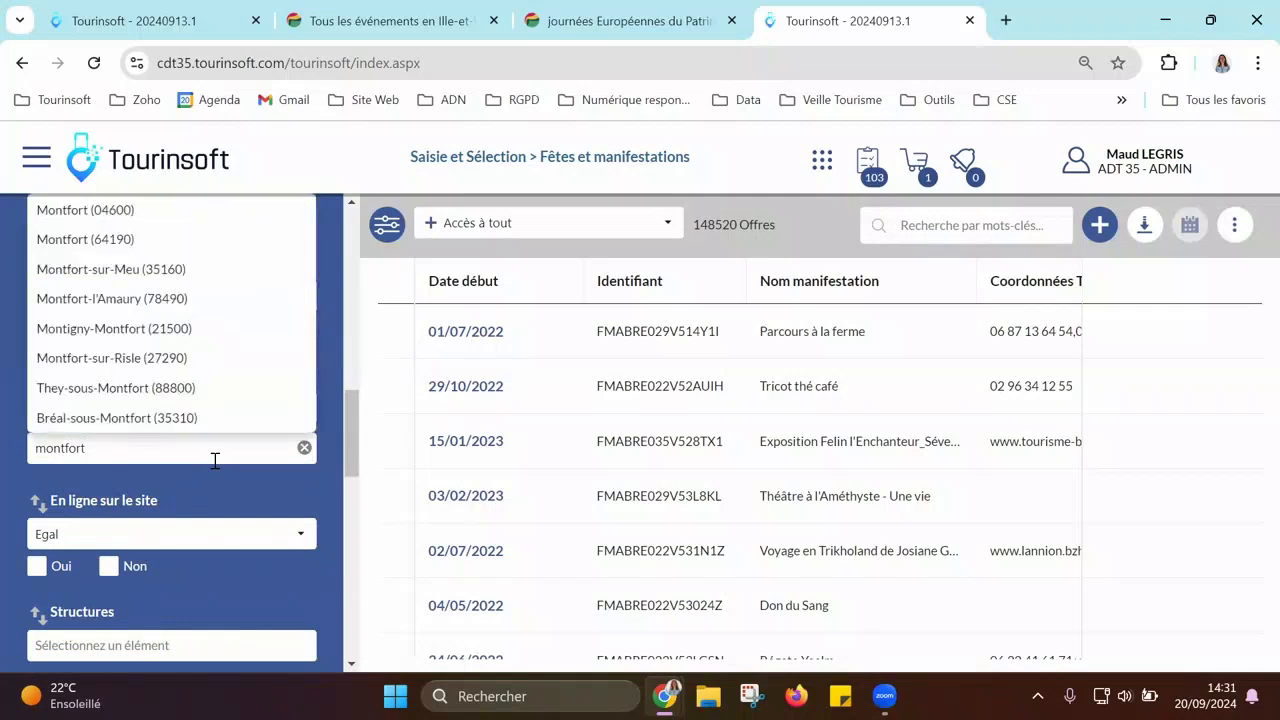
pyautogui.click(186, 270)
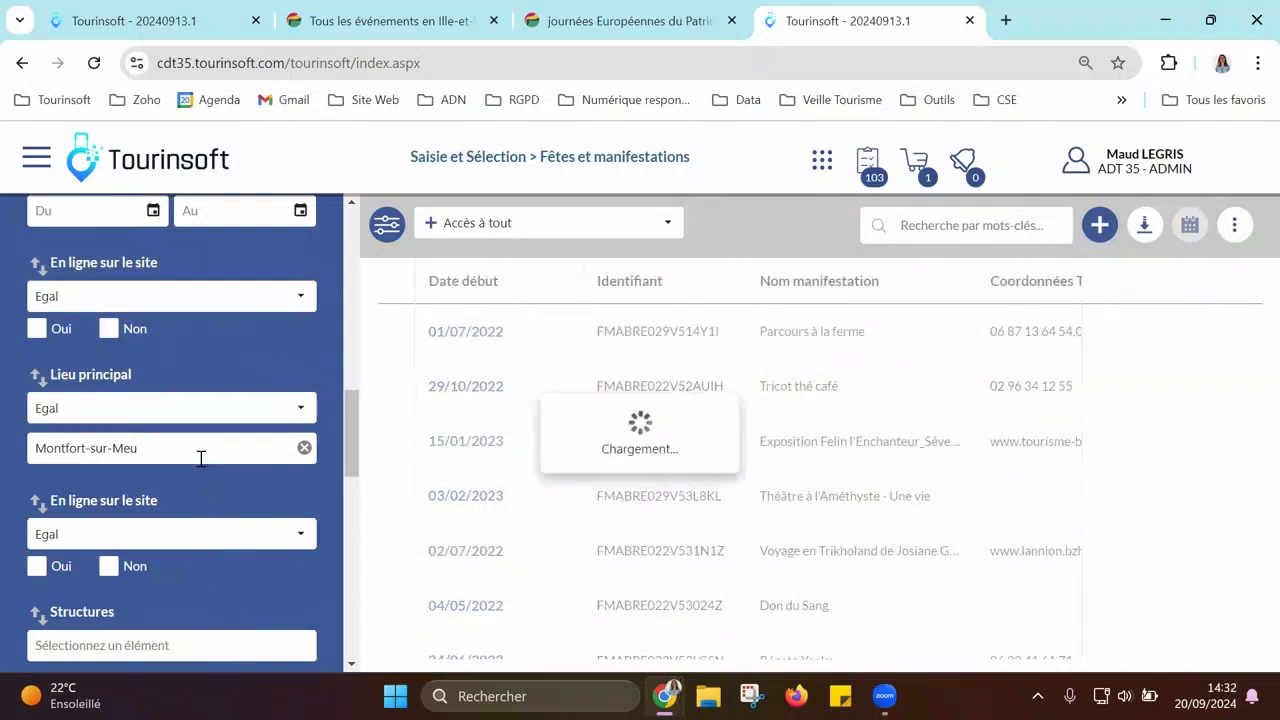
# Step: Restrict the Montfort-sur-Meu offers to events dated from 20/09/2024 to 20/09/2024
pyautogui.scroll(6, 148, 390)
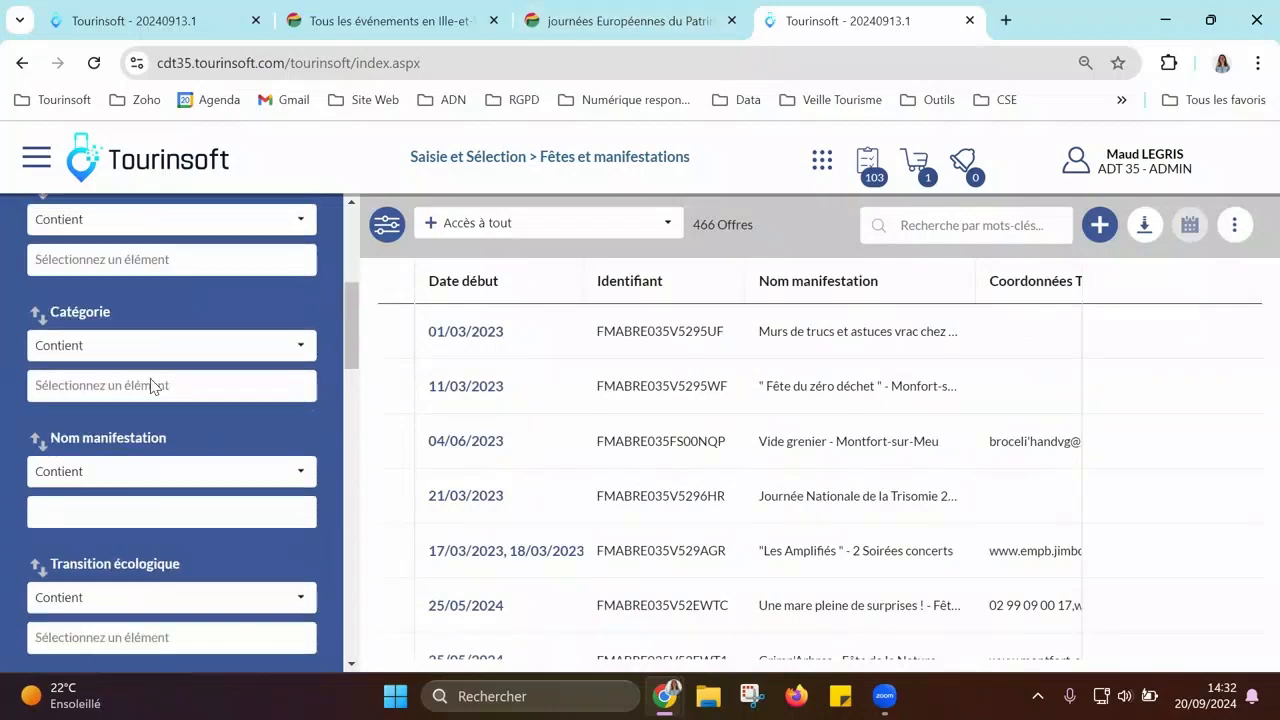
pyautogui.scroll(-3, 152, 382)
pyautogui.scroll(6, 162, 370)
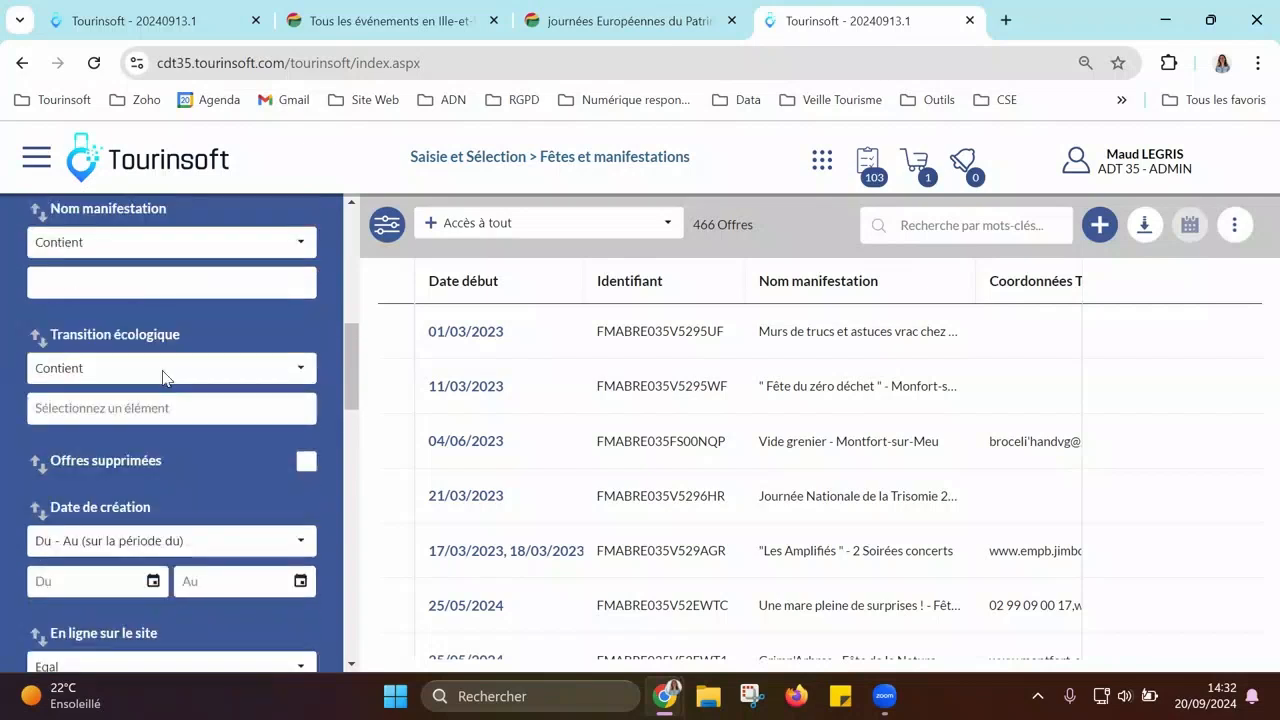
pyautogui.scroll(2, 163, 371)
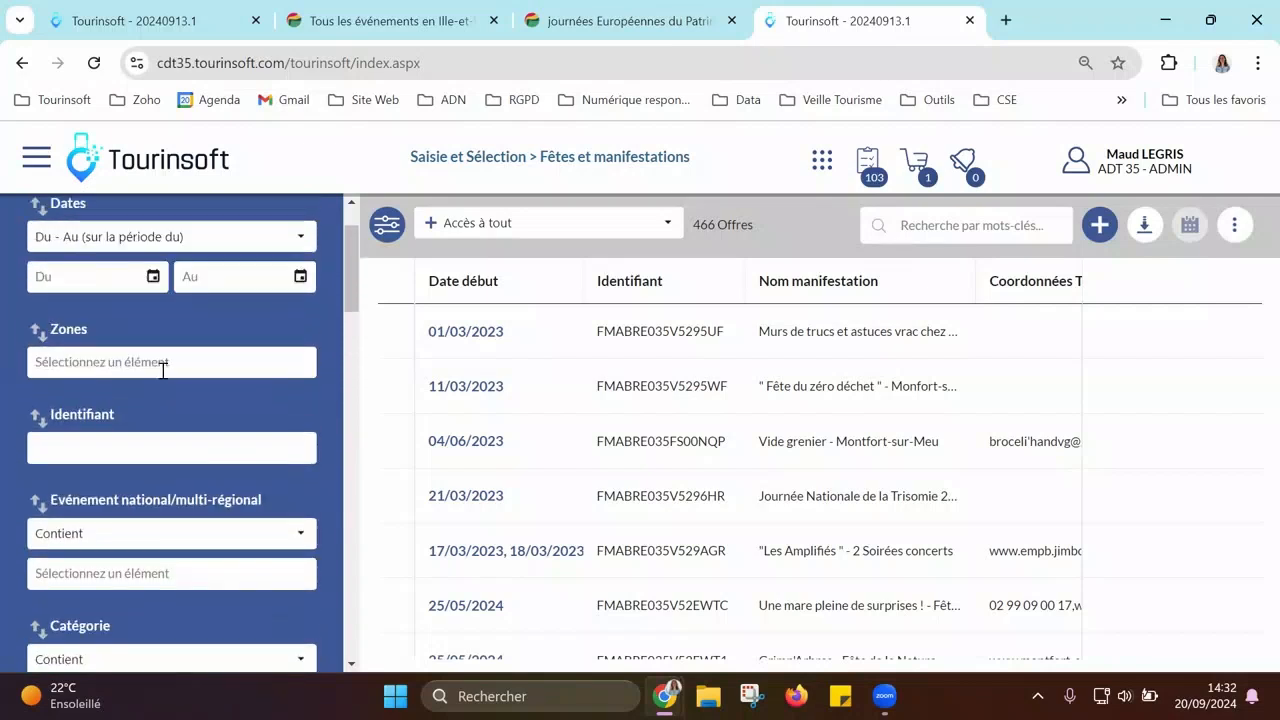
pyautogui.click(151, 366)
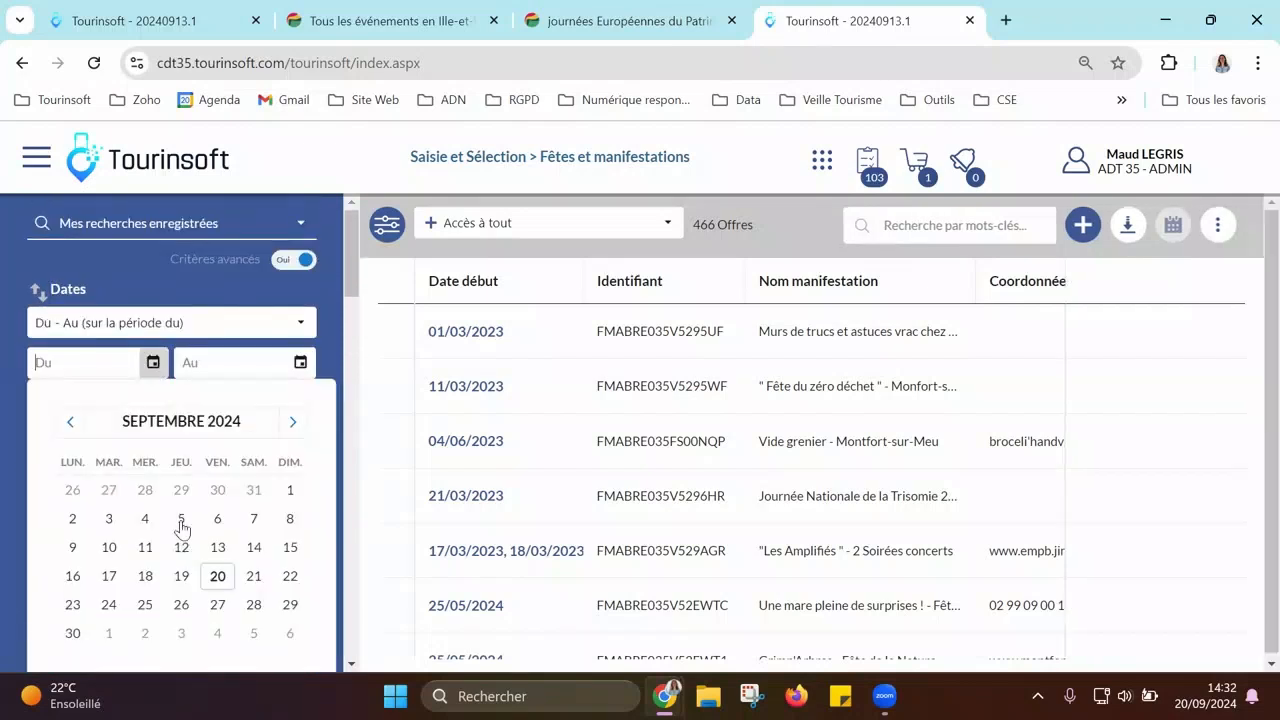
pyautogui.click(215, 582)
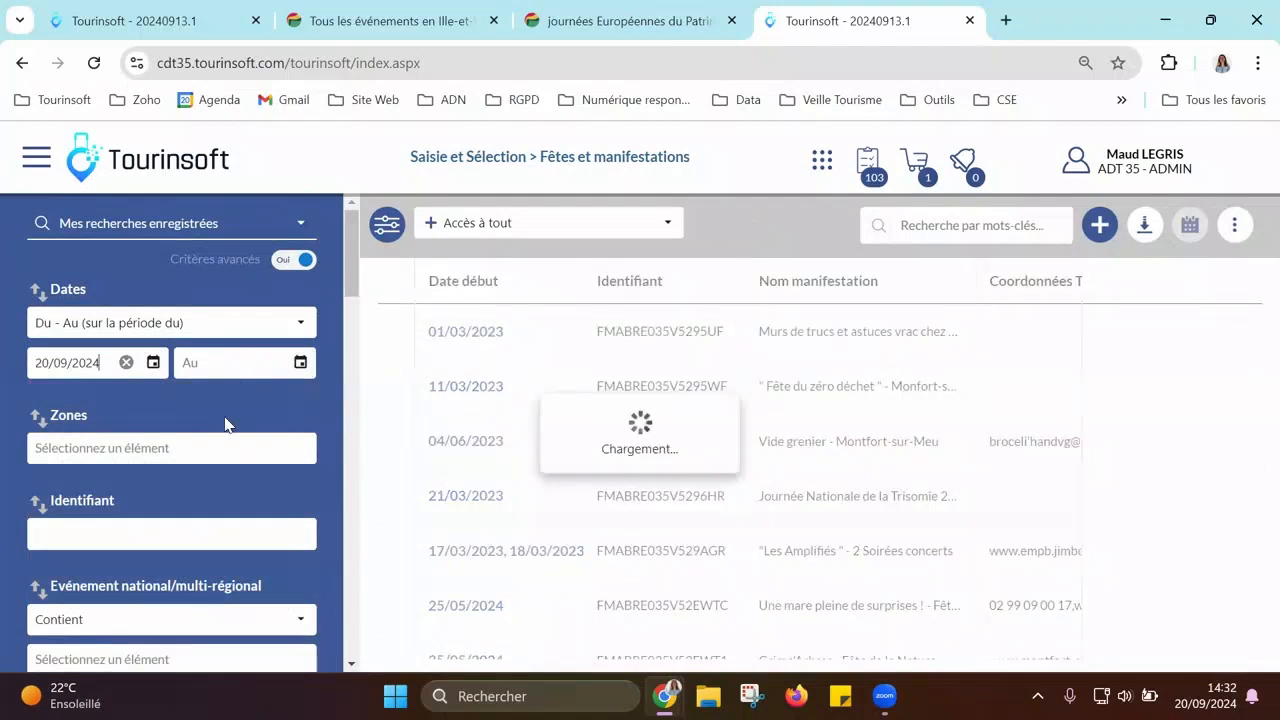
pyautogui.click(300, 363)
pyautogui.click(363, 578)
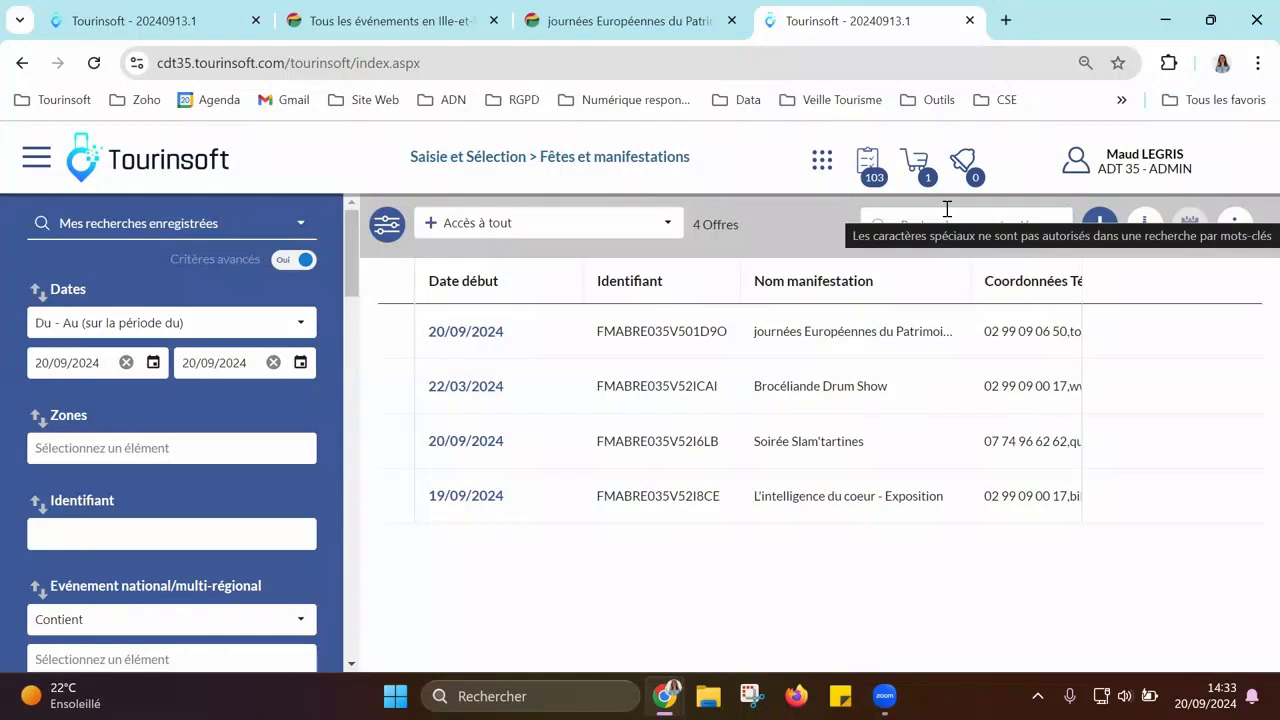
# Step: Open the Journées Européennes du Patrimoine canoe visit record and review its description, event dates and available sections
pyautogui.click(684, 333)
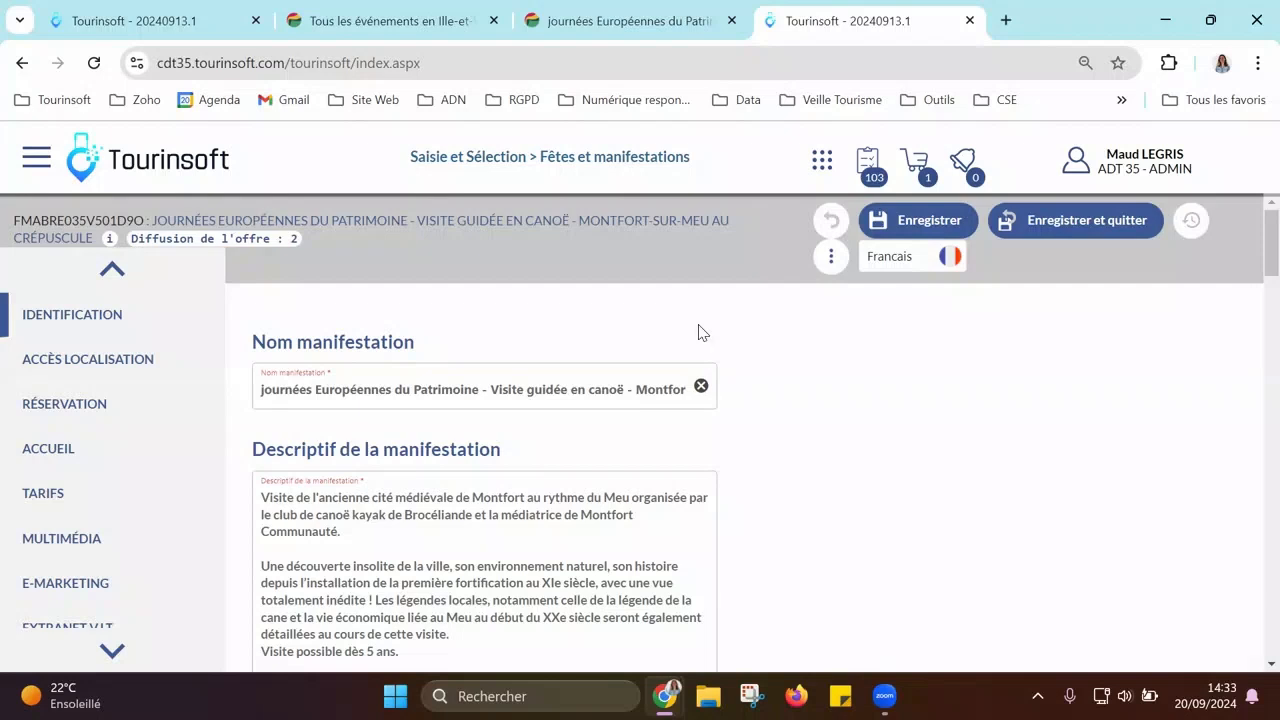
pyautogui.scroll(-1, 698, 334)
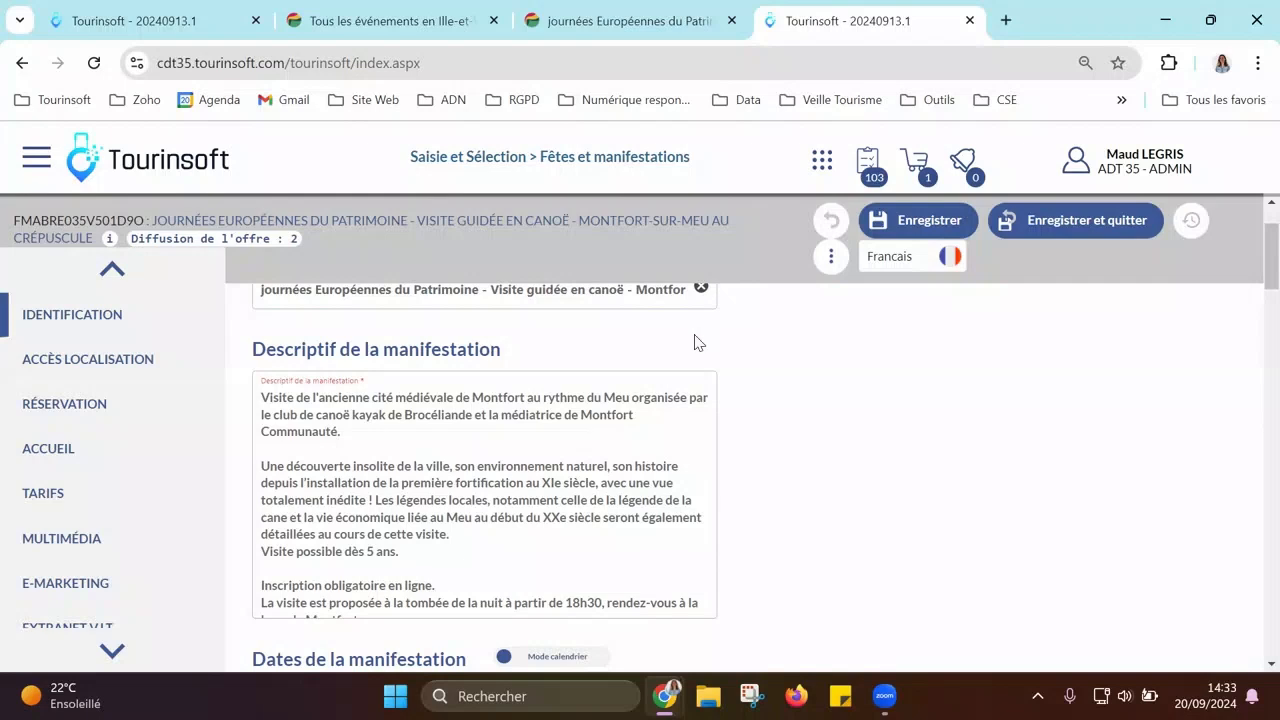
pyautogui.scroll(-1, 670, 387)
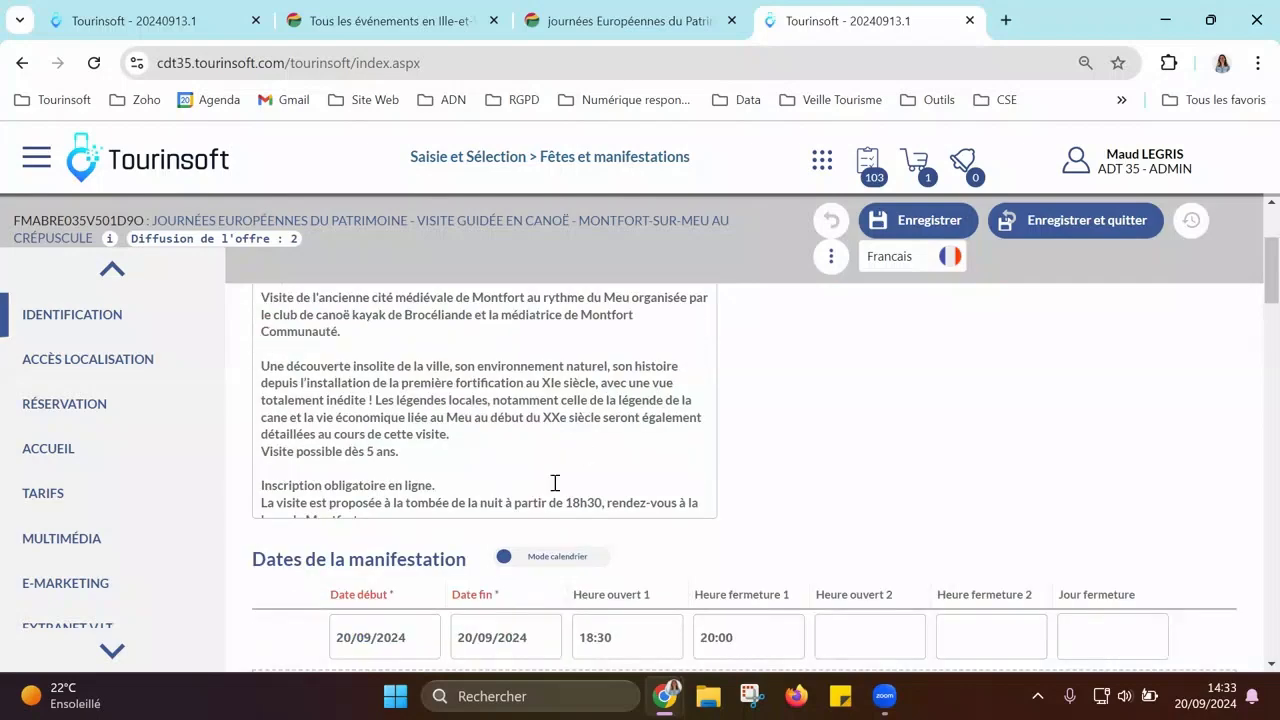
pyautogui.scroll(-1, 555, 483)
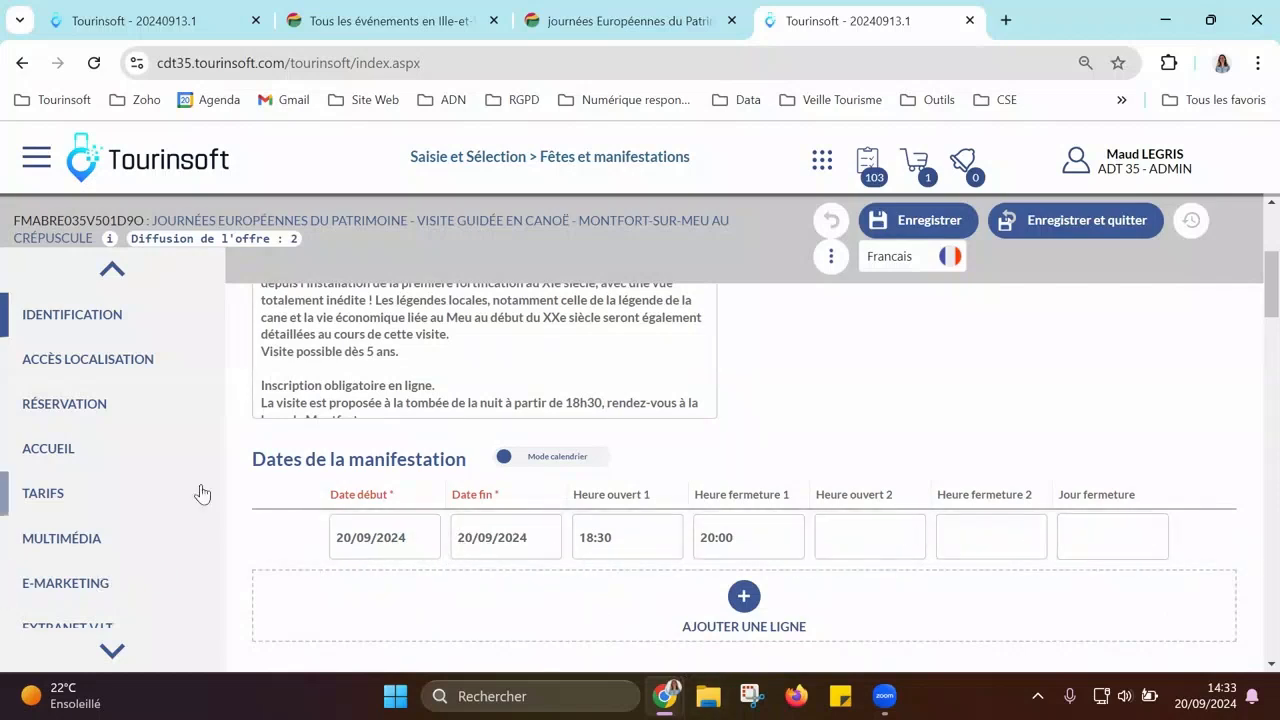
pyautogui.scroll(-3, 170, 520)
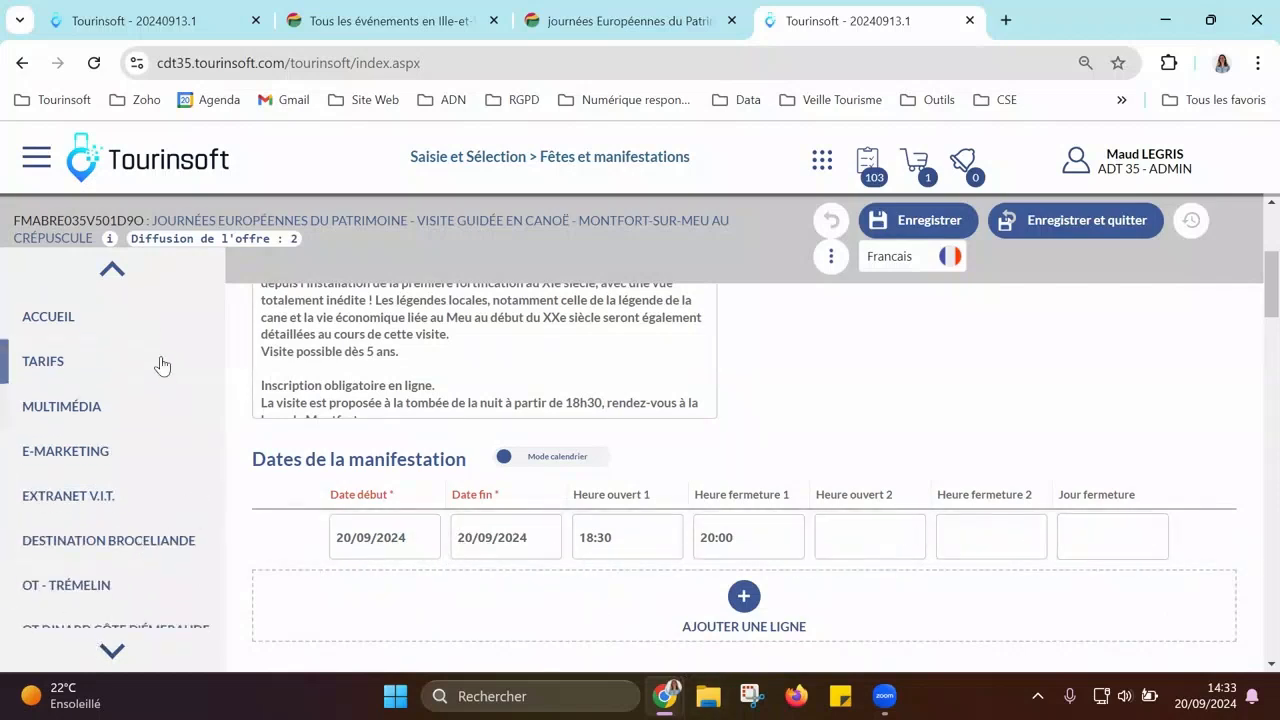
pyautogui.scroll(3, 158, 300)
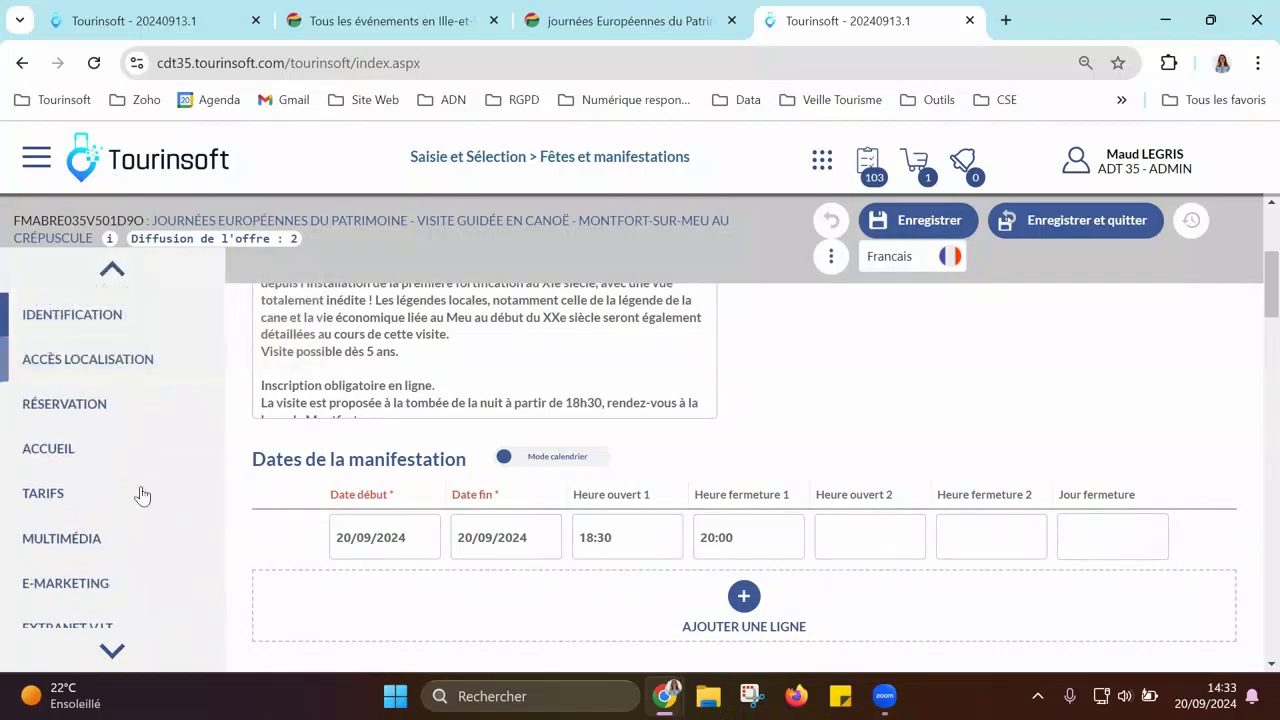
pyautogui.scroll(-4, 134, 646)
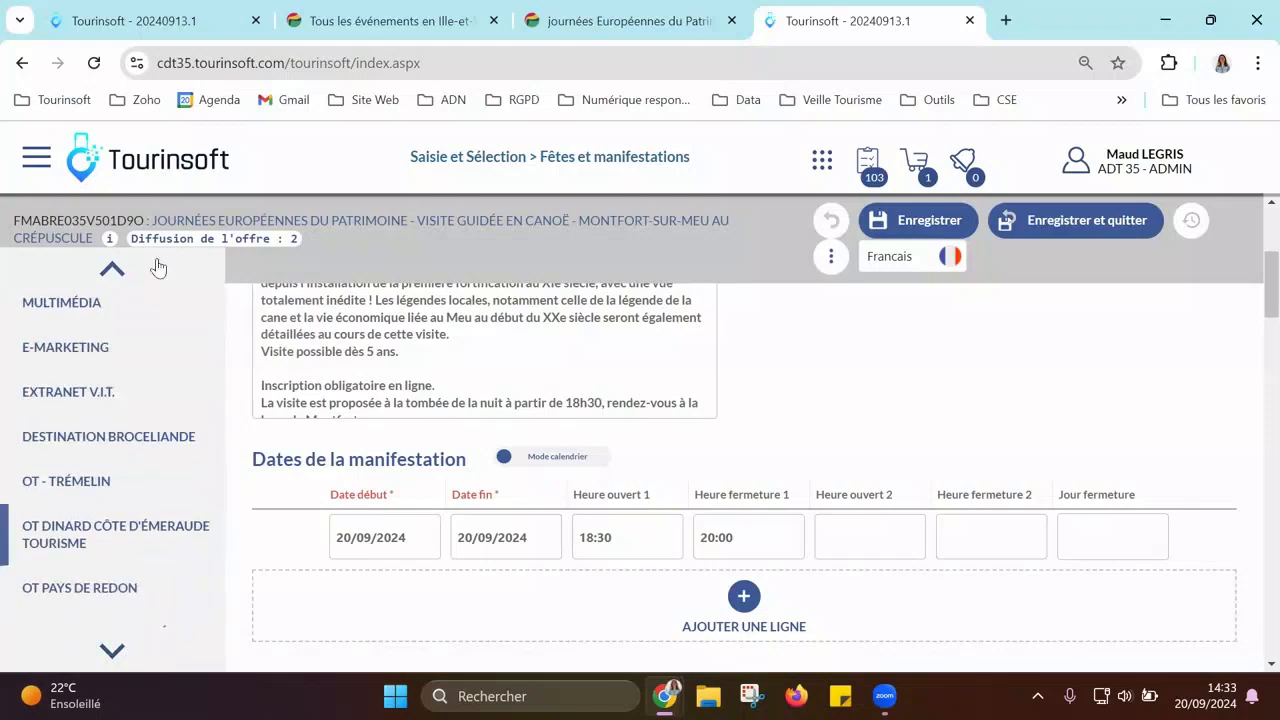
# Step: Examine the photos and their usage rights in the record's Multimédia section, and return to the offers list
pyautogui.click(129, 355)
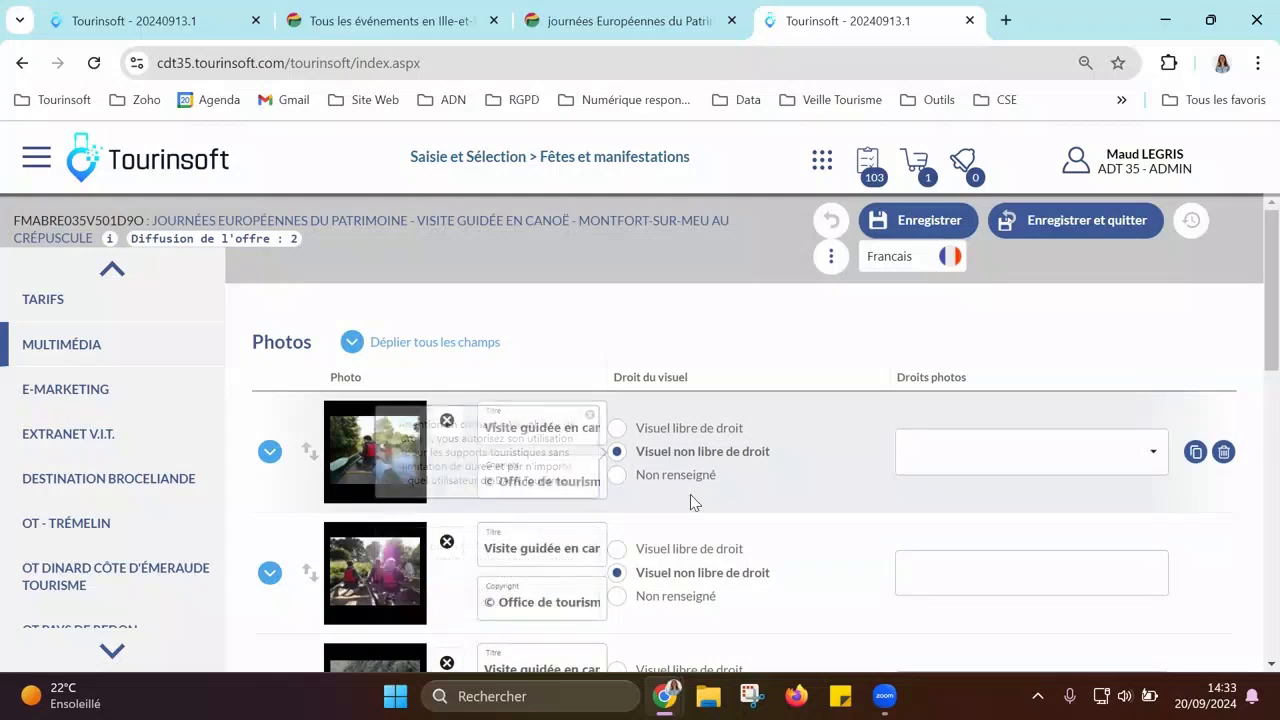
pyautogui.scroll(-4, 690, 500)
pyautogui.scroll(4, 692, 500)
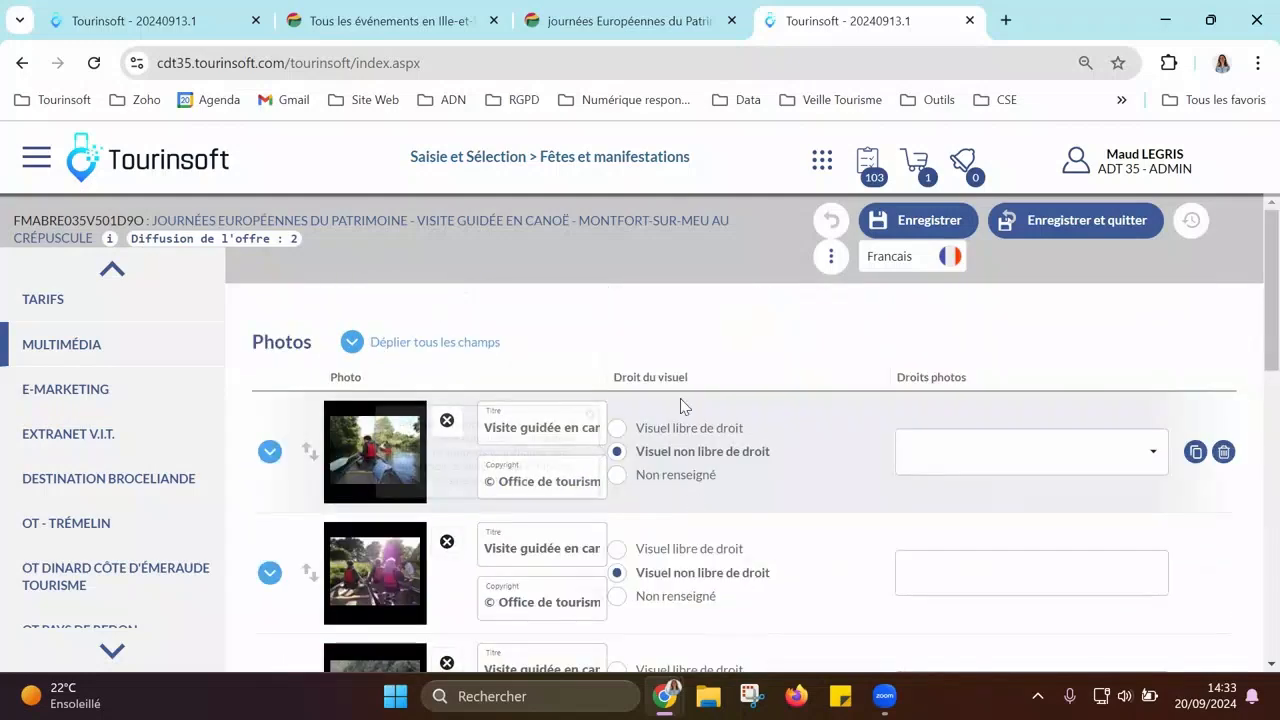
pyautogui.scroll(-5, 680, 430)
pyautogui.scroll(5, 683, 432)
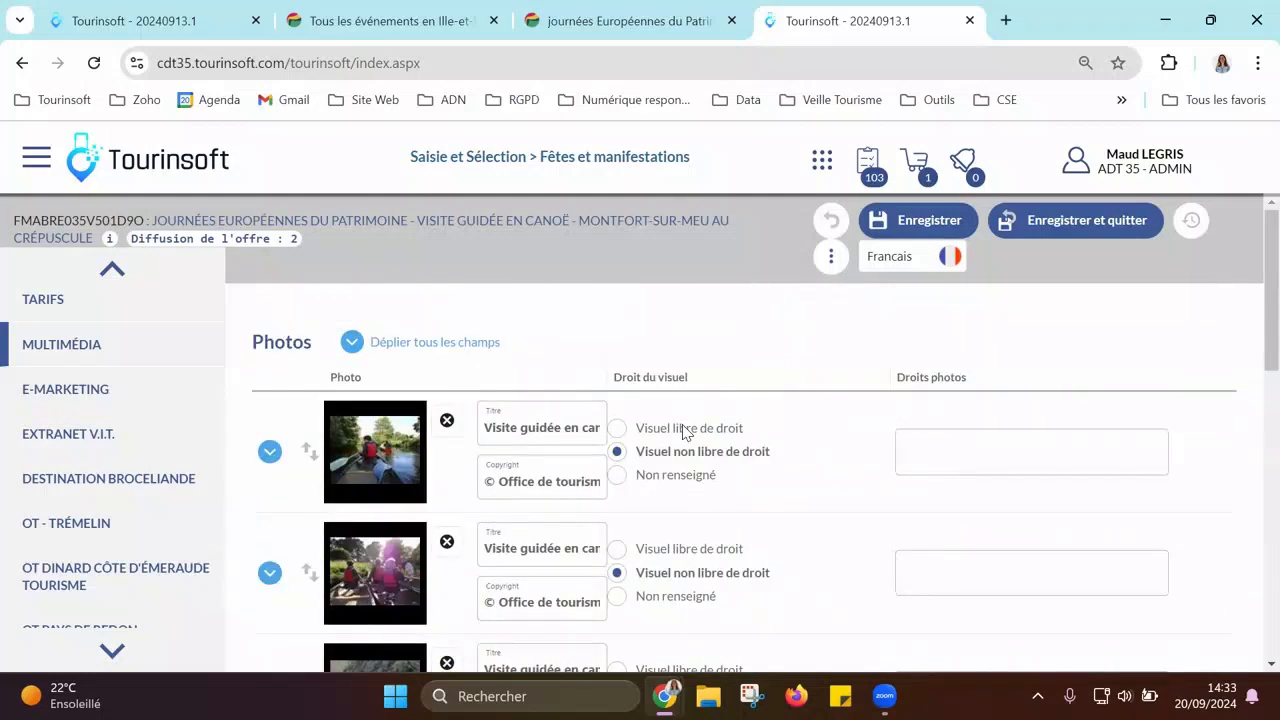
pyautogui.click(834, 217)
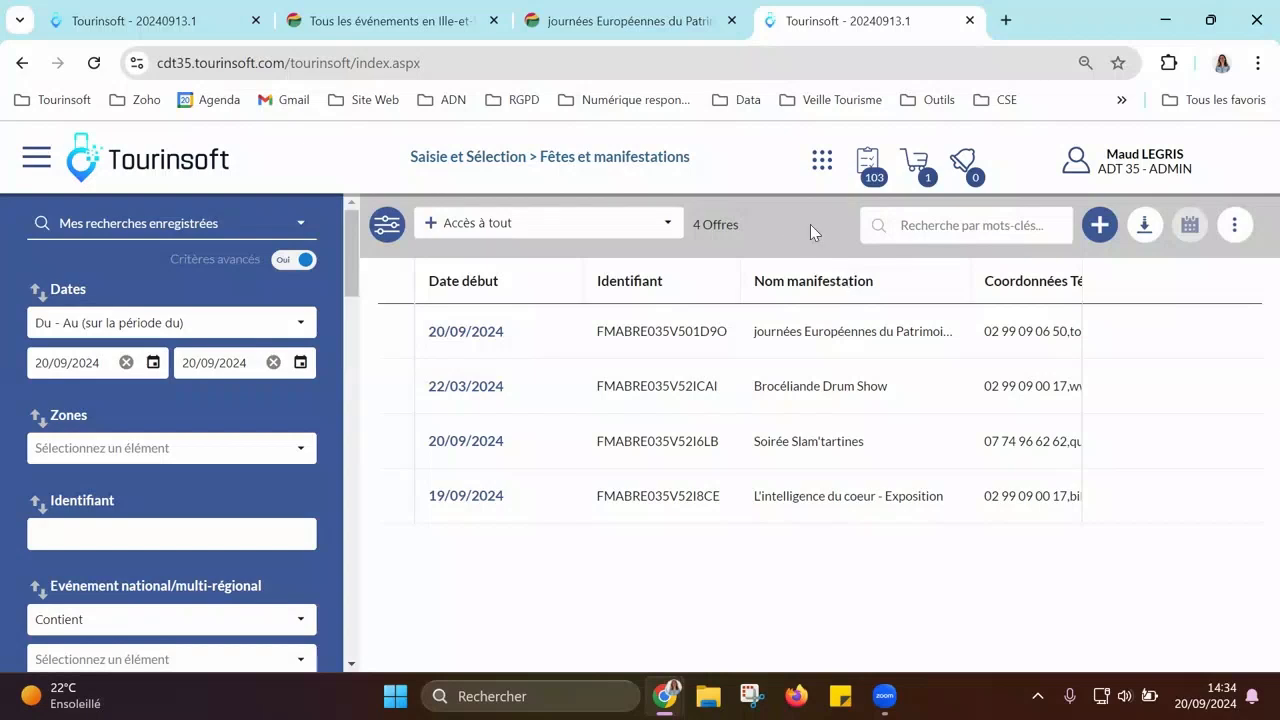
# Step: Find the saved searches containing "ft_" and apply FT_IVT_Aujourd'hui to the Fêtes et manifestations offers
pyautogui.click(219, 228)
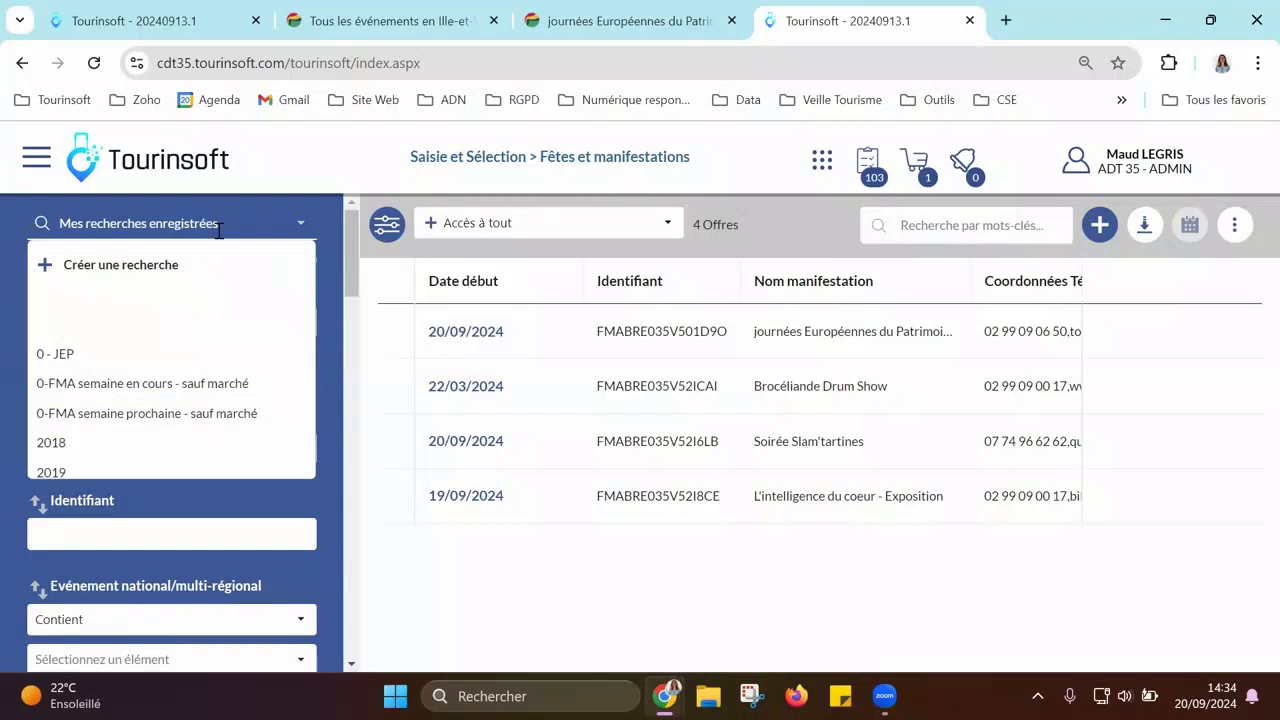
pyautogui.write('ft')
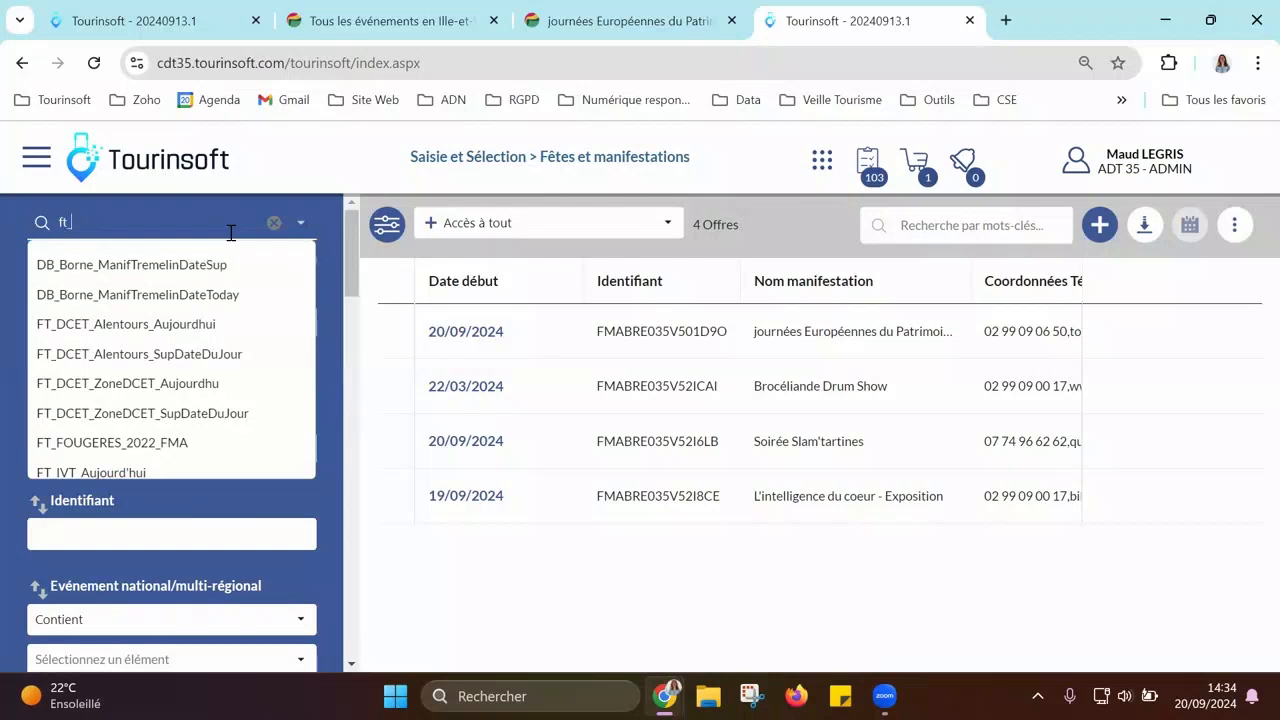
pyautogui.write('_')
pyautogui.click(265, 426)
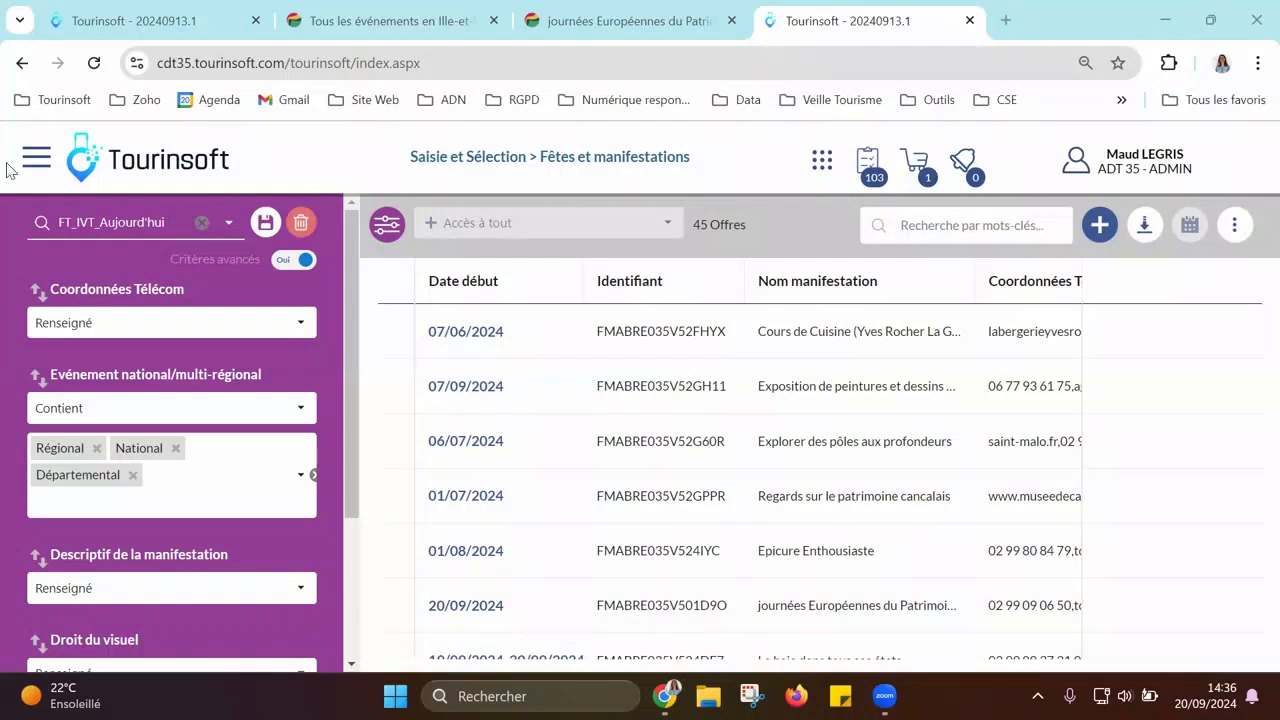
# Step: Go to the Syndication list in the web generation module
pyautogui.click(36, 158)
pyautogui.scroll(-10, 271, 491)
pyautogui.scroll(3, 283, 479)
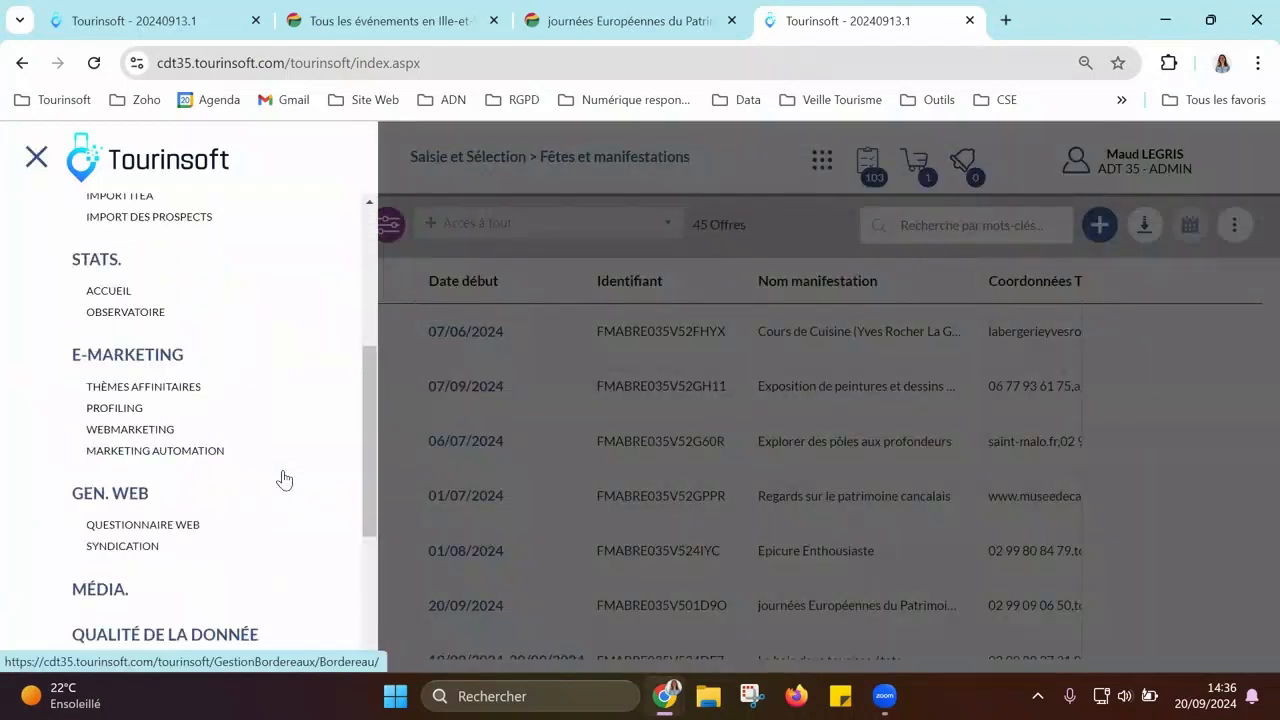
pyautogui.click(190, 552)
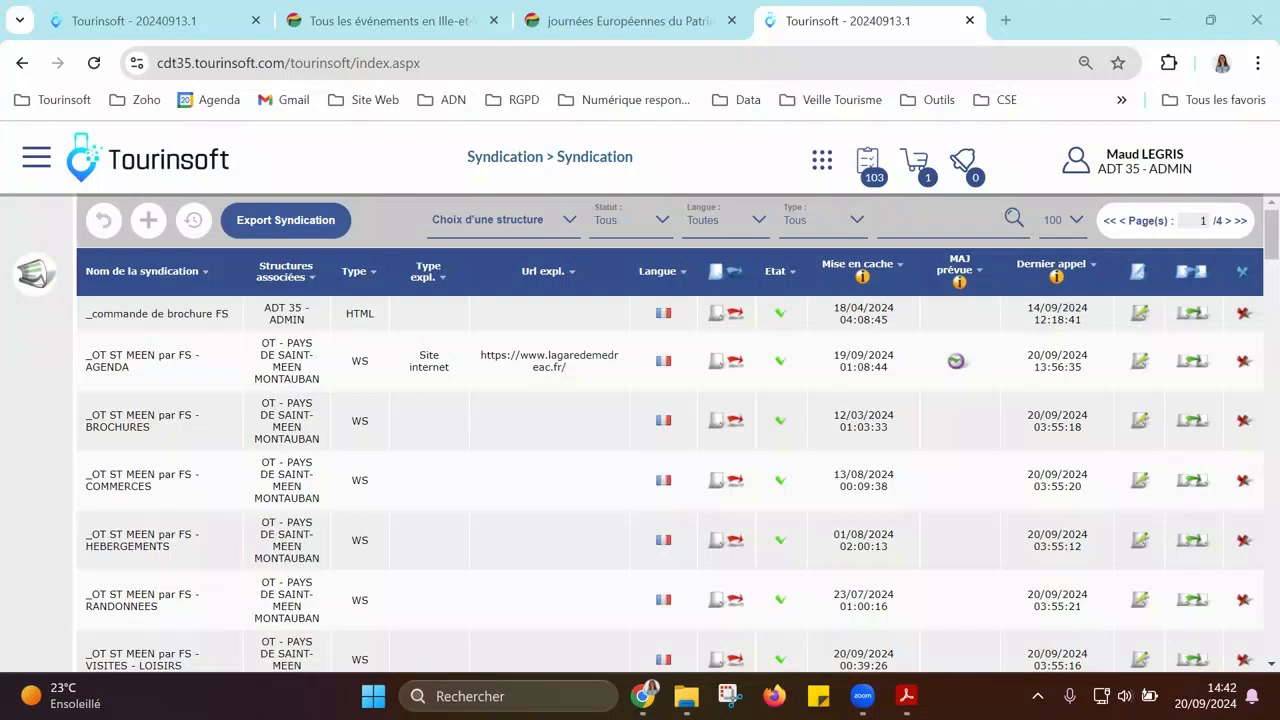
# Step: Switch to the Ille-et-Vilaine tourism website and look over its Tous les événements agenda page
pyautogui.click(366, 30)
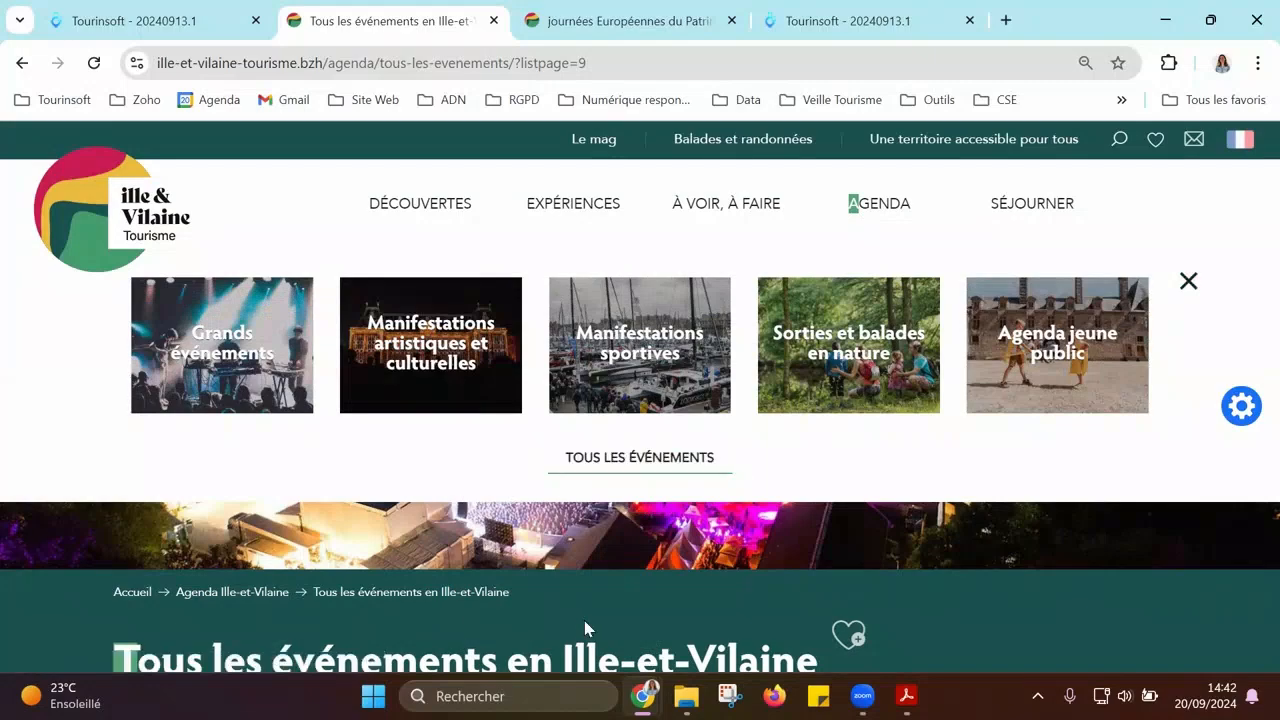
pyautogui.scroll(-3, 405, 591)
pyautogui.scroll(-6, 166, 508)
pyautogui.scroll(10, 166, 508)
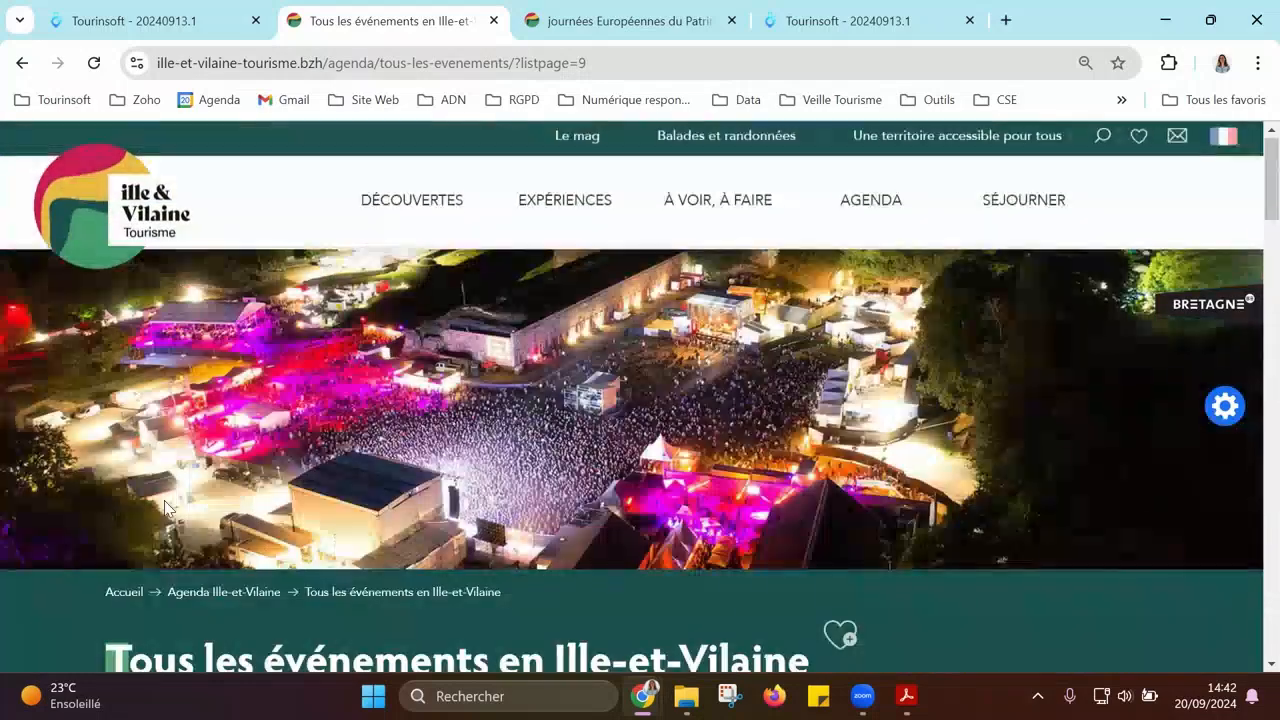
pyautogui.scroll(-6, 744, 592)
pyautogui.scroll(1, 614, 505)
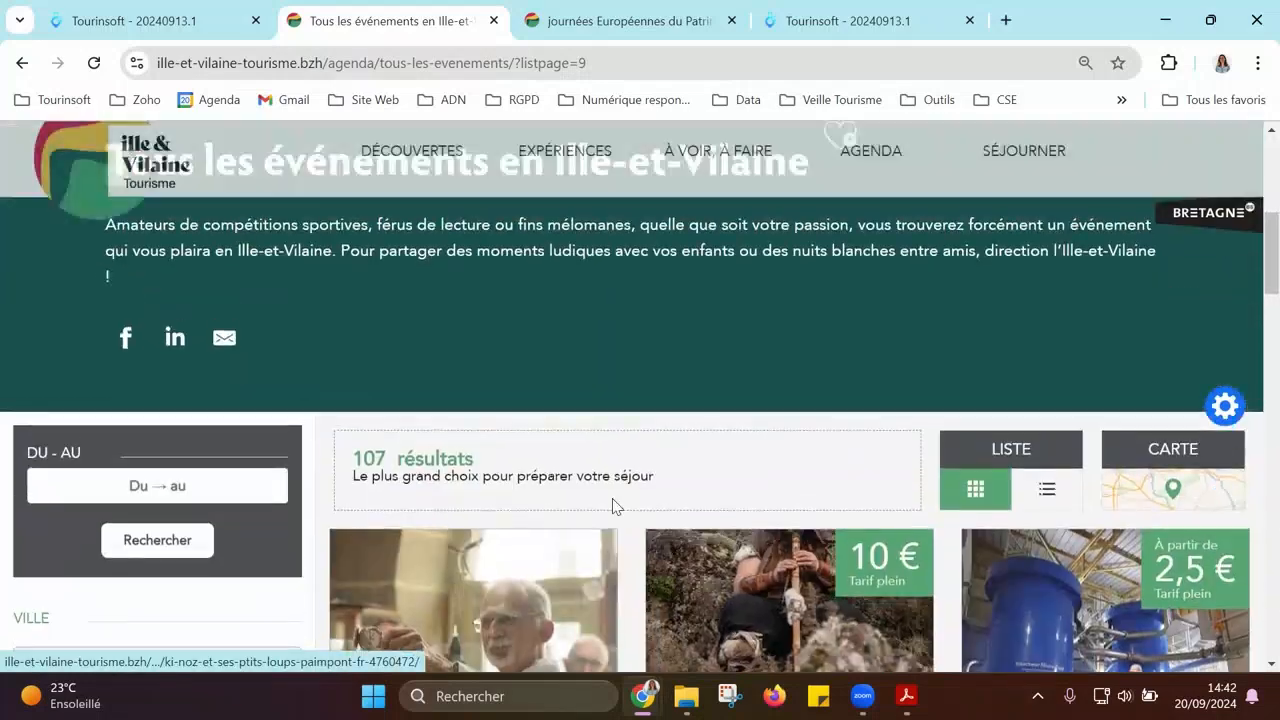
pyautogui.scroll(5, 427, 455)
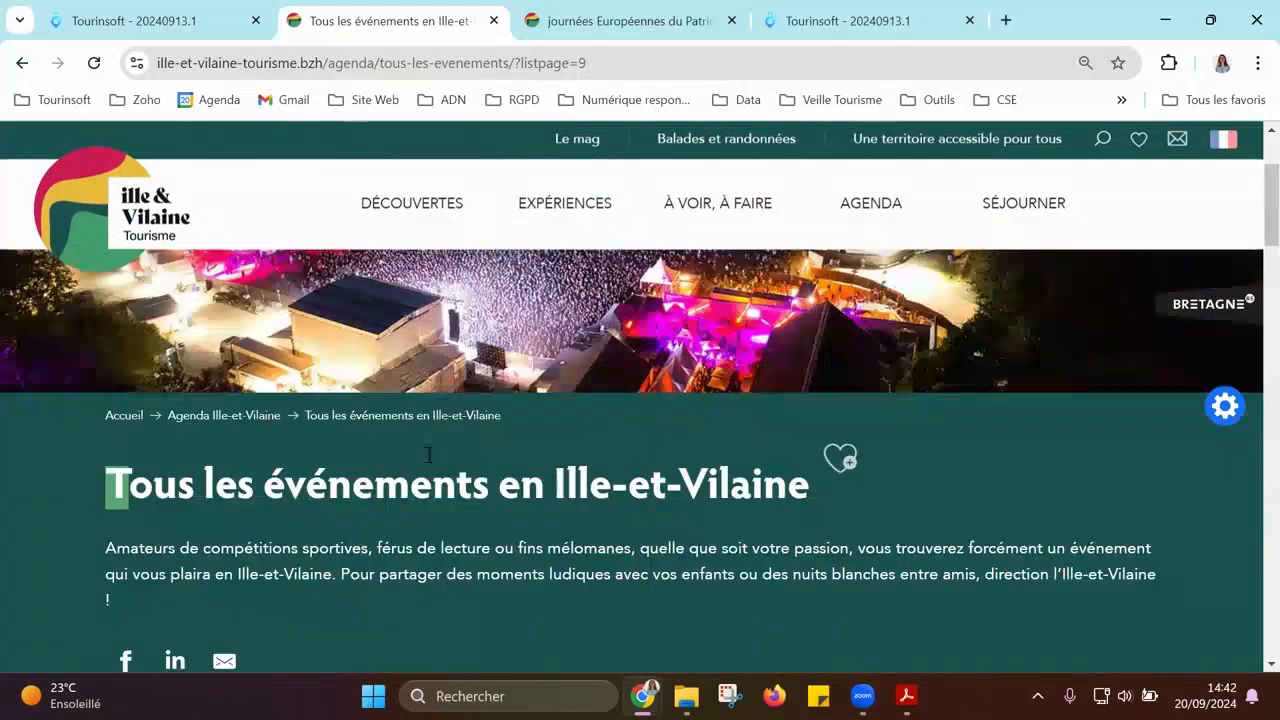
# Step: Open the Sorties et balades en nature agenda and examine its filters and listed events
pyautogui.click(856, 213)
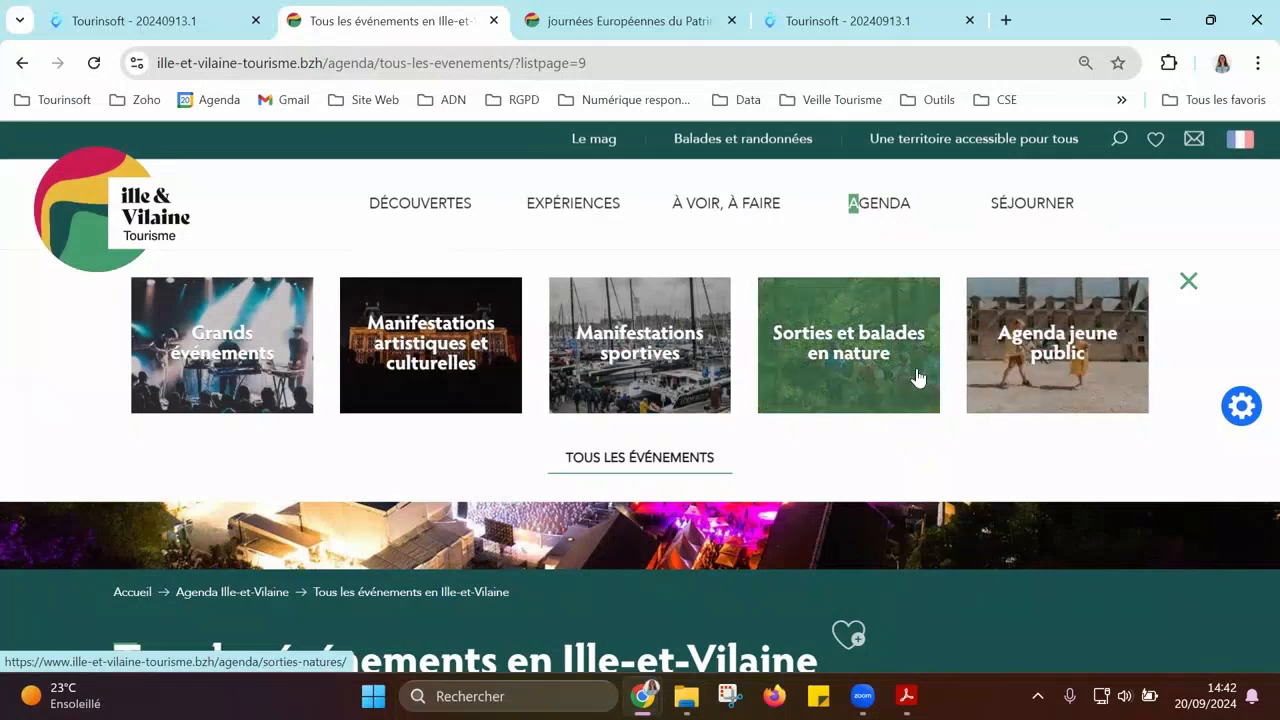
pyautogui.click(897, 374)
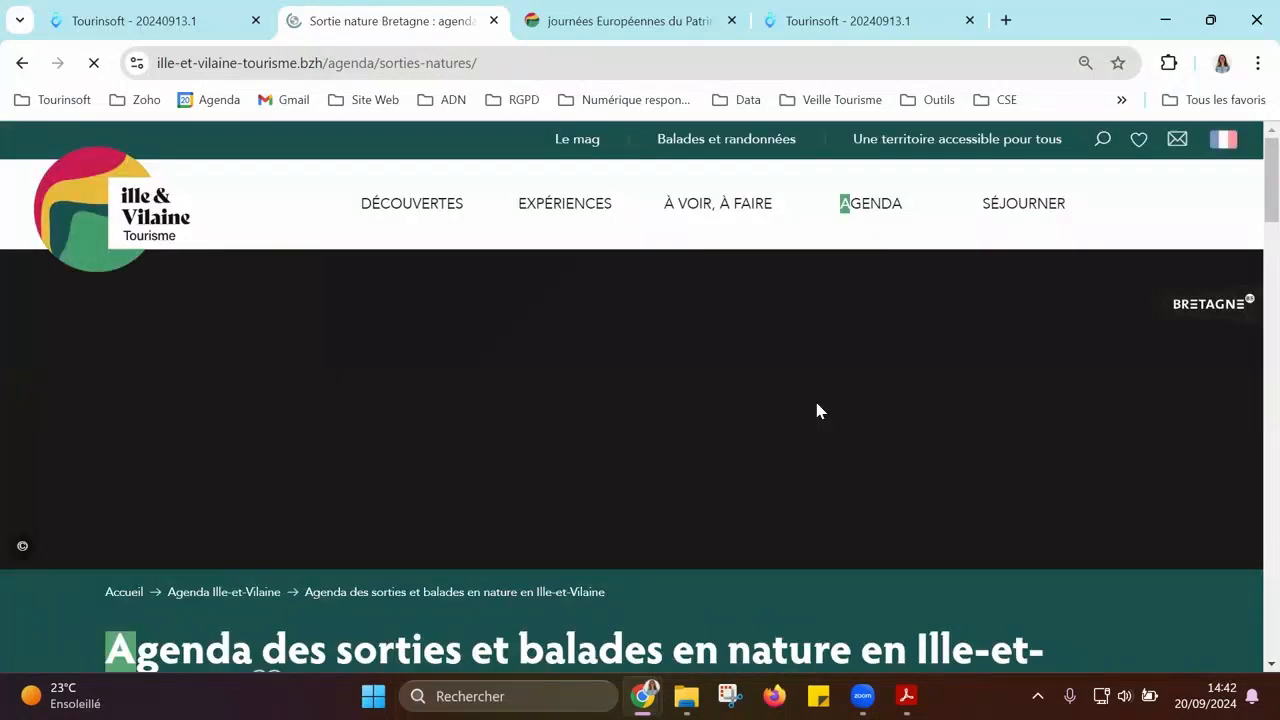
pyautogui.scroll(-5, 816, 405)
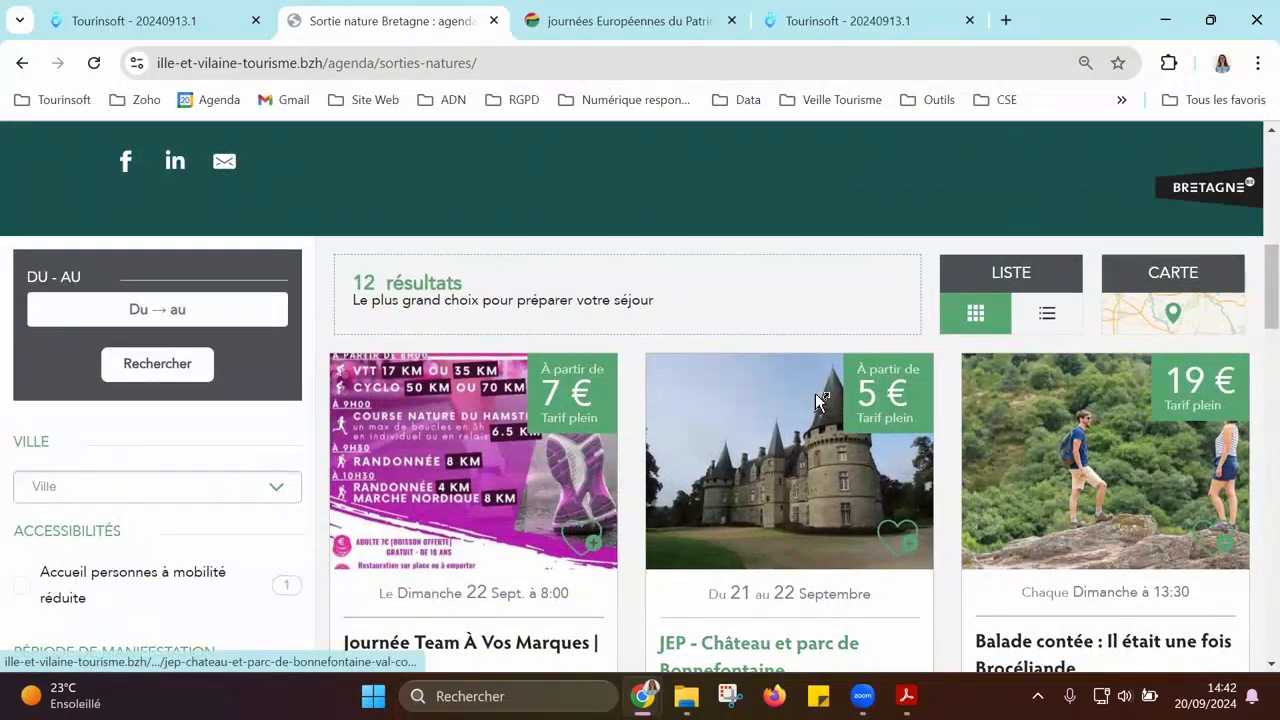
pyautogui.scroll(5, 816, 394)
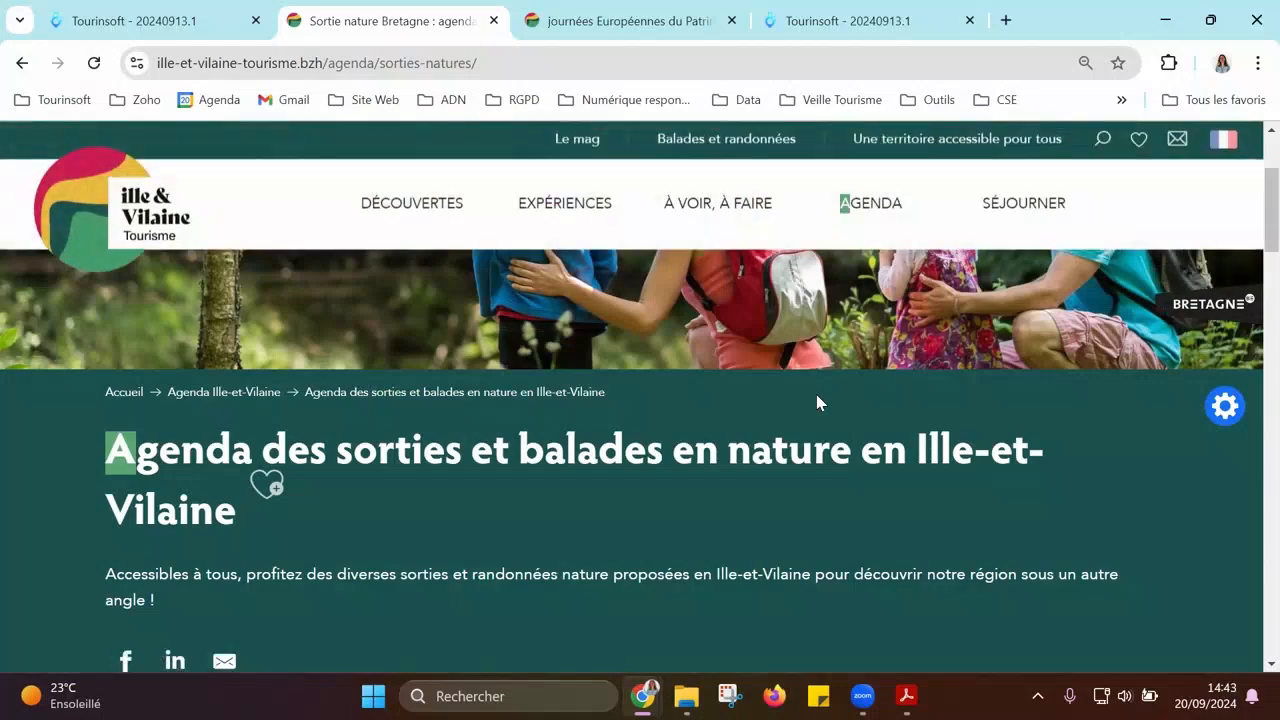
pyautogui.scroll(-6, 816, 394)
pyautogui.scroll(2, 815, 398)
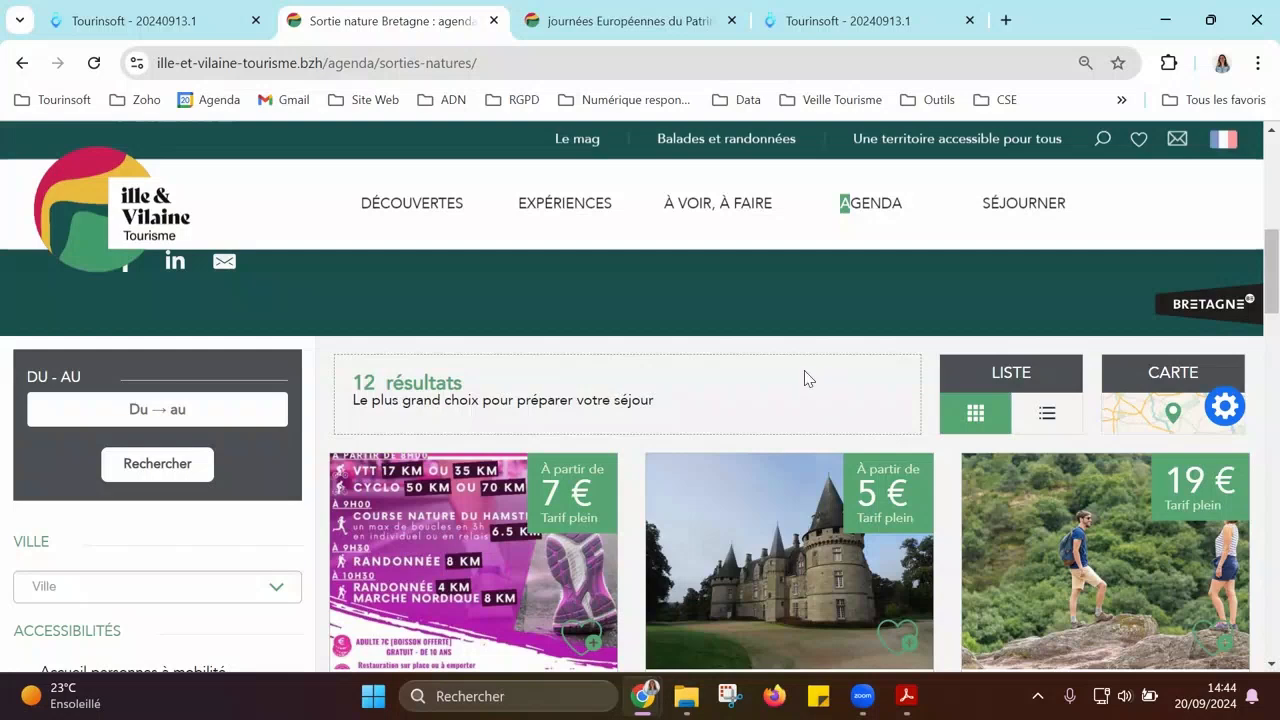
# Step: Open the Grands événements agenda and examine its filters and listed events
pyautogui.click(868, 210)
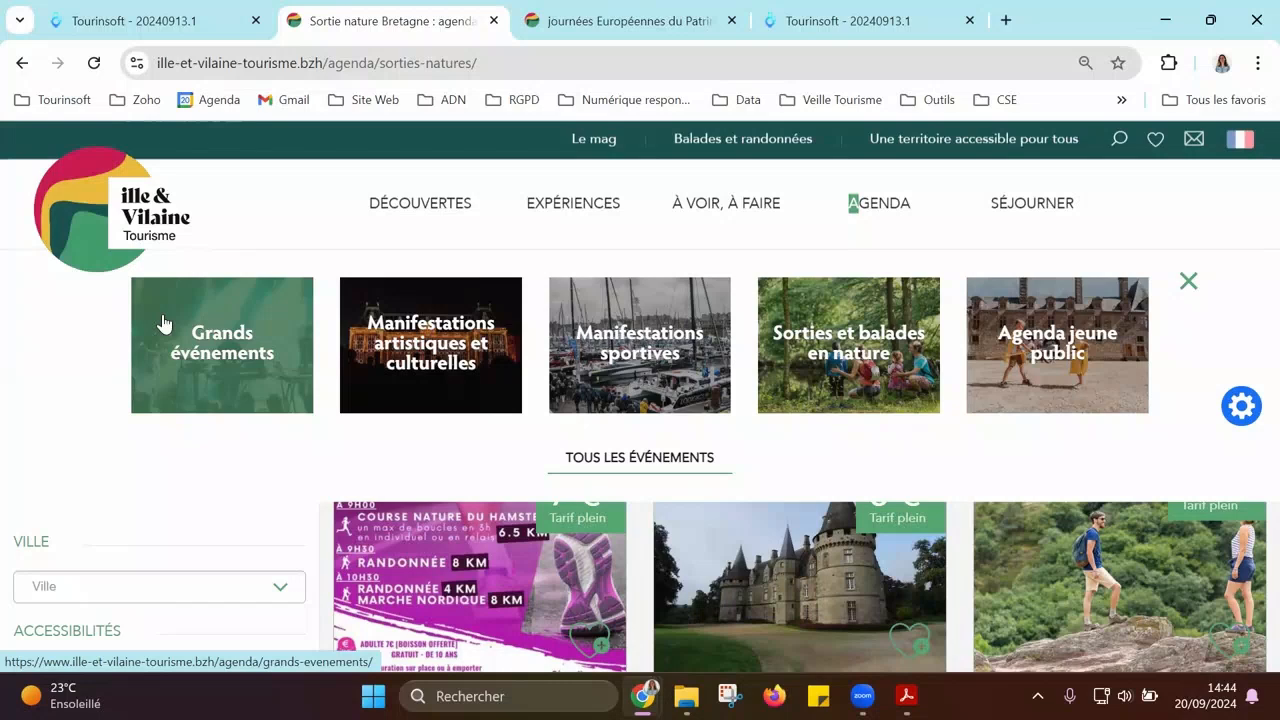
pyautogui.click(222, 394)
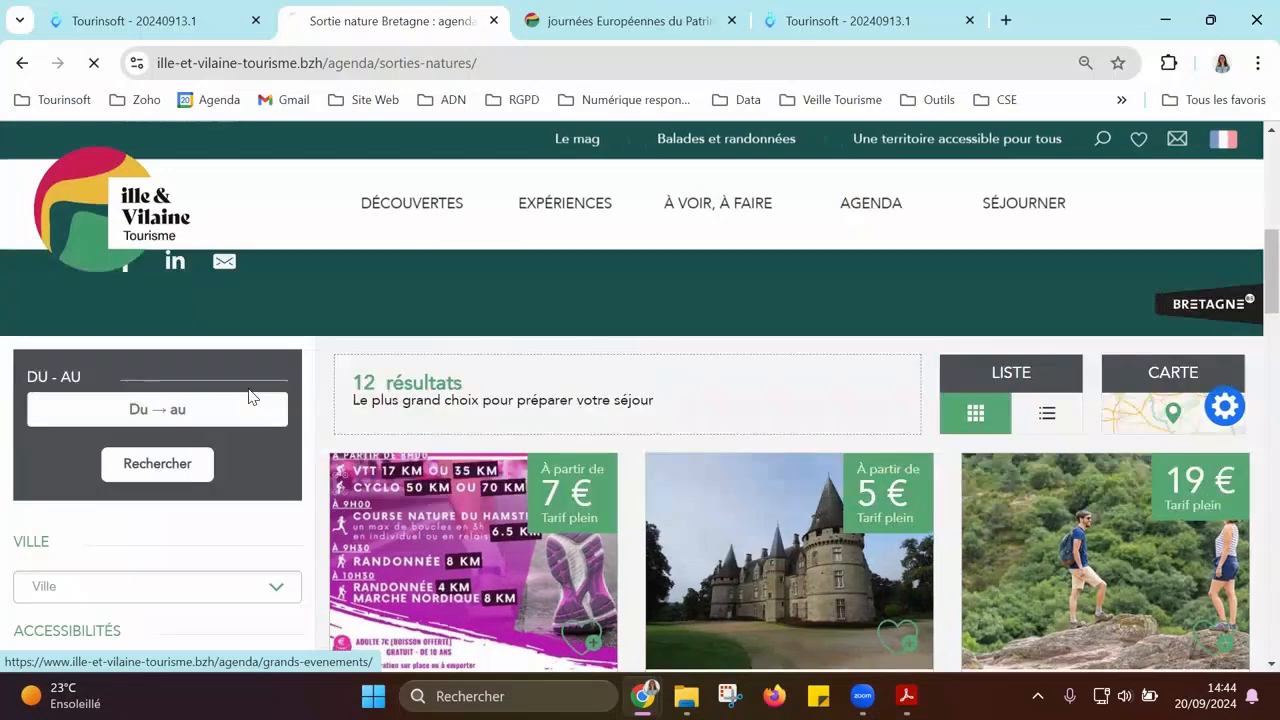
pyautogui.scroll(-8, 590, 540)
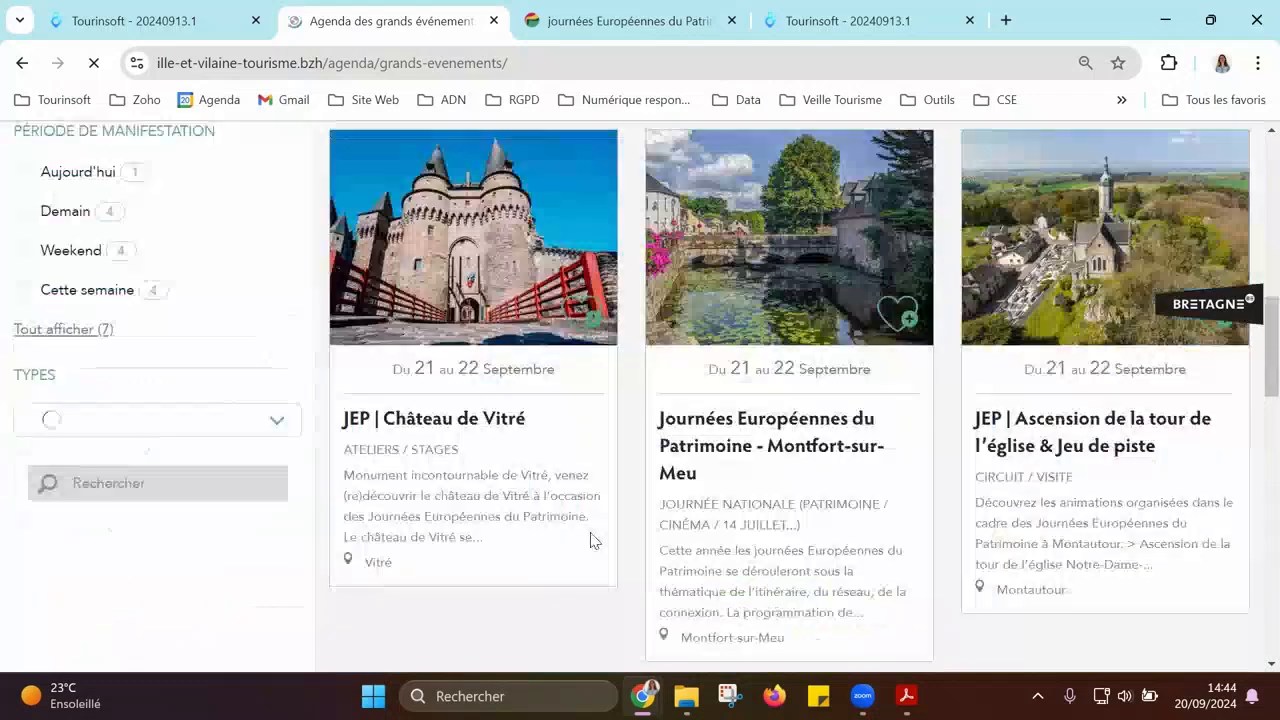
pyautogui.scroll(2, 597, 540)
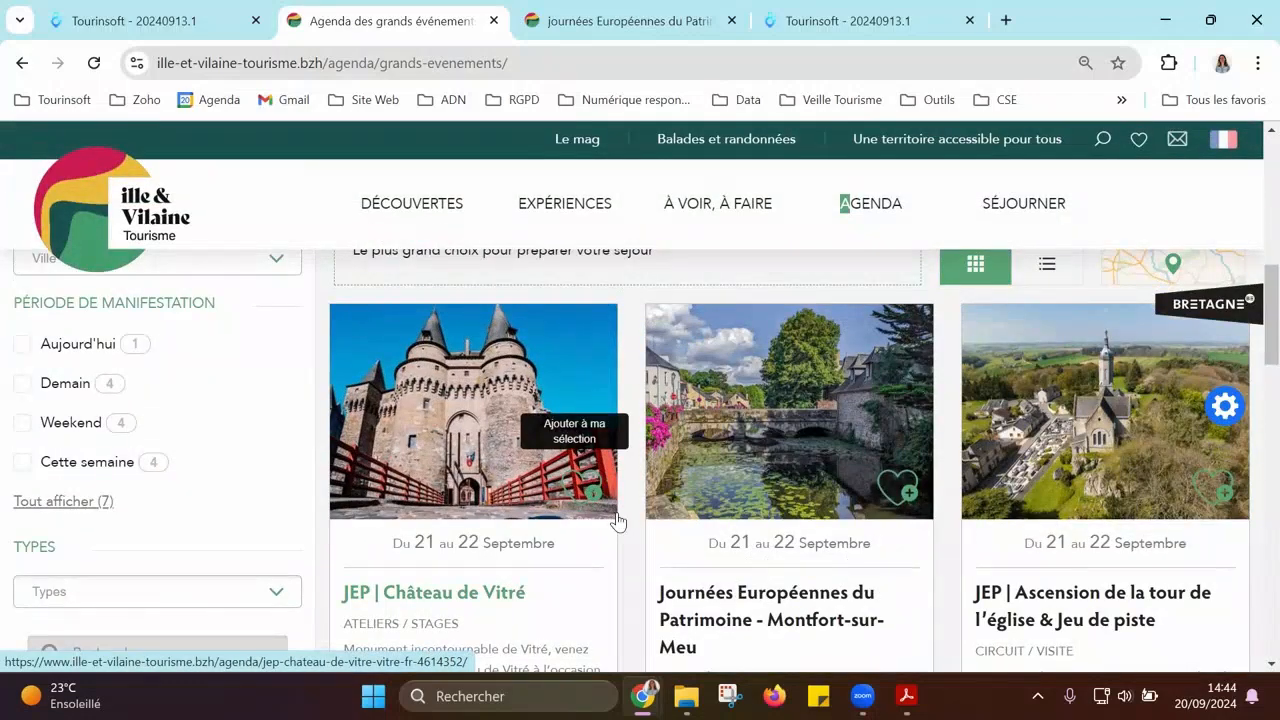
# Step: Filter the Grands événements agenda to the period Demain and the type Circuit / Visite, and look over the results
pyautogui.scroll(2, 625, 520)
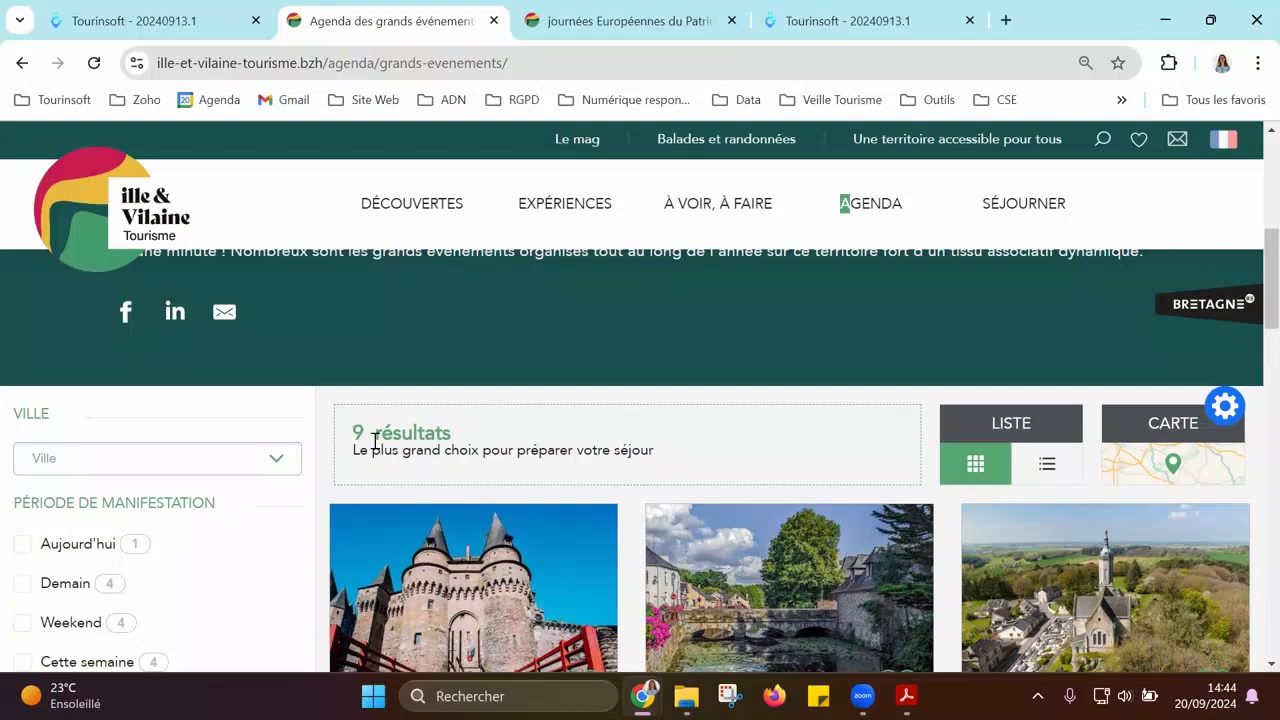
pyautogui.scroll(-4, 63, 486)
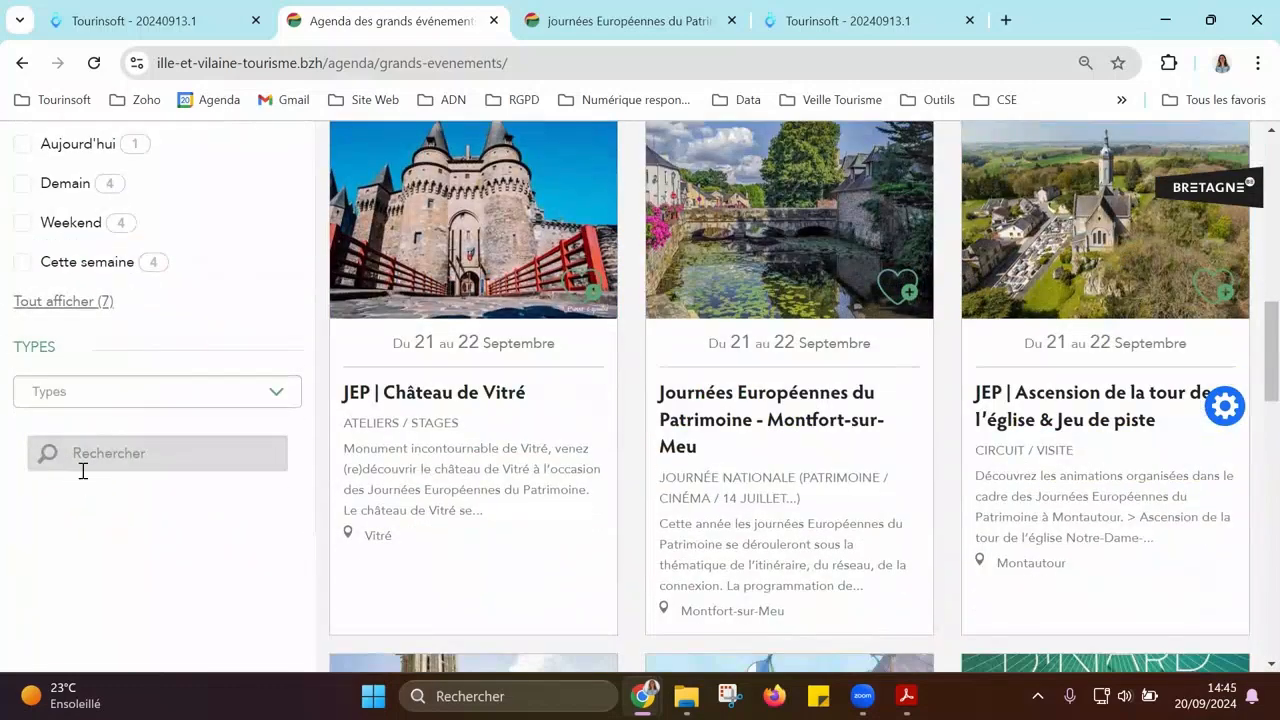
pyautogui.scroll(2, 85, 466)
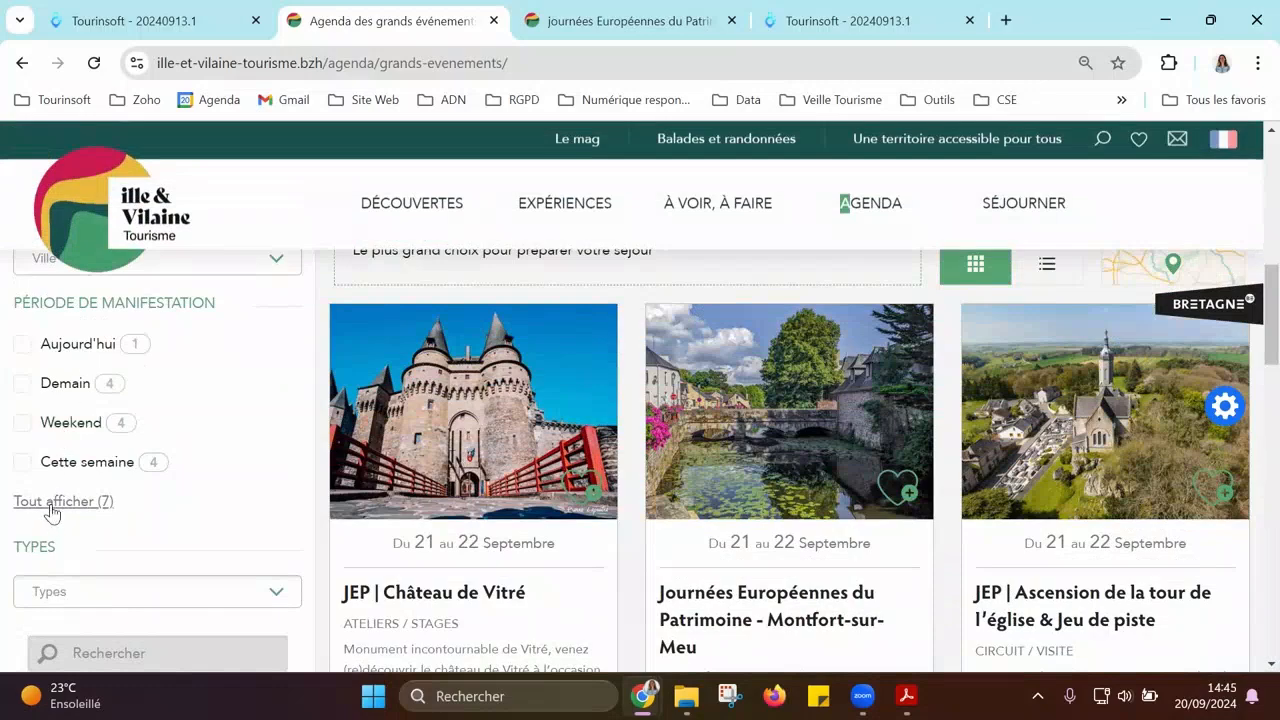
pyautogui.click(45, 388)
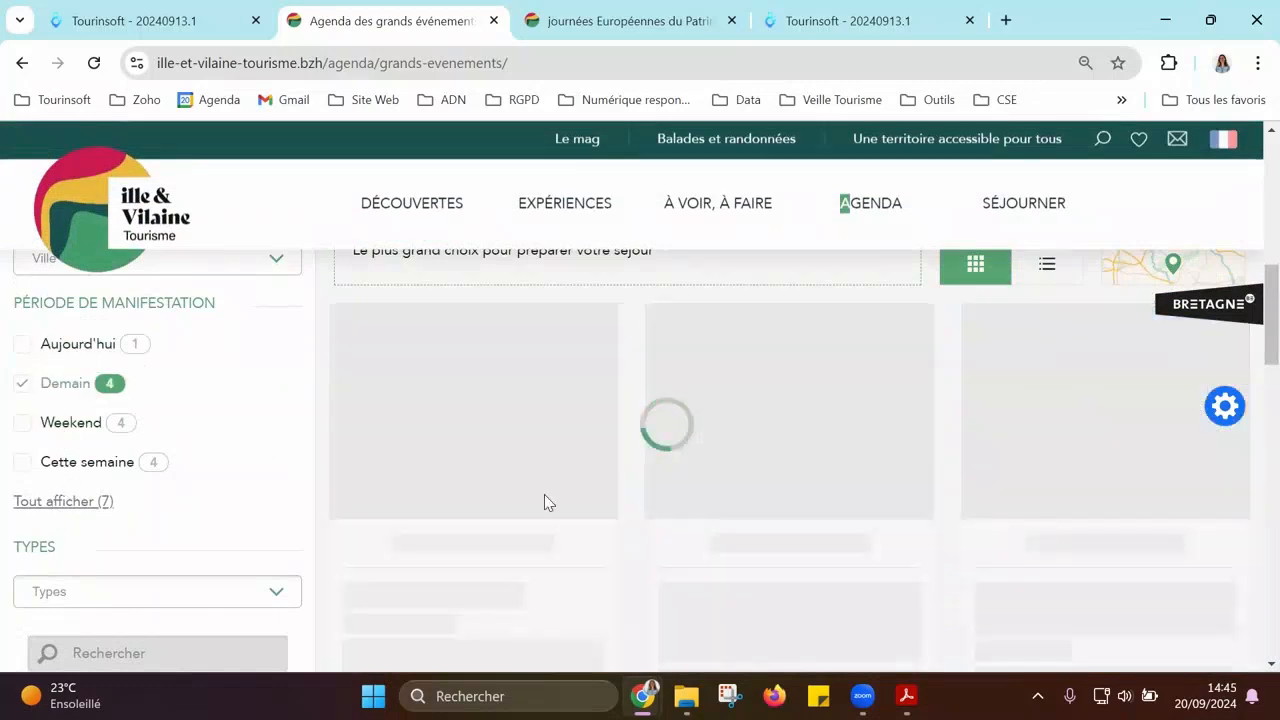
pyautogui.scroll(-3, 206, 480)
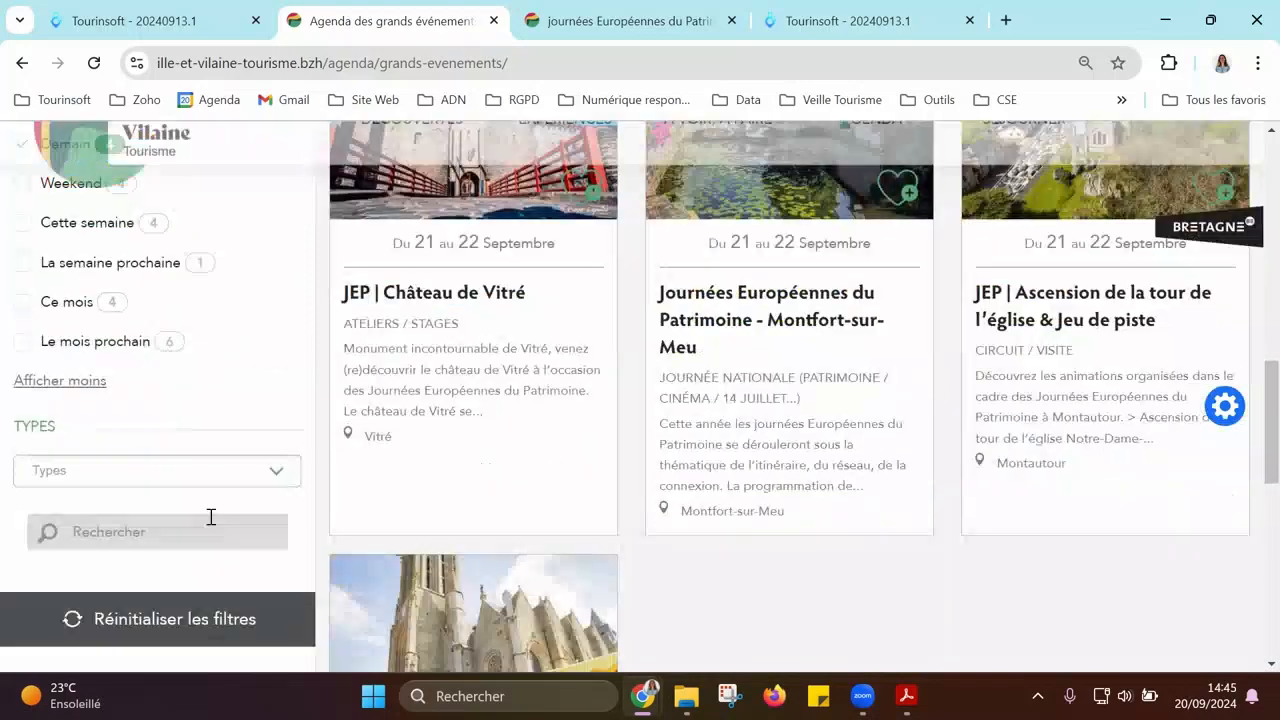
pyautogui.click(139, 465)
pyautogui.click(156, 558)
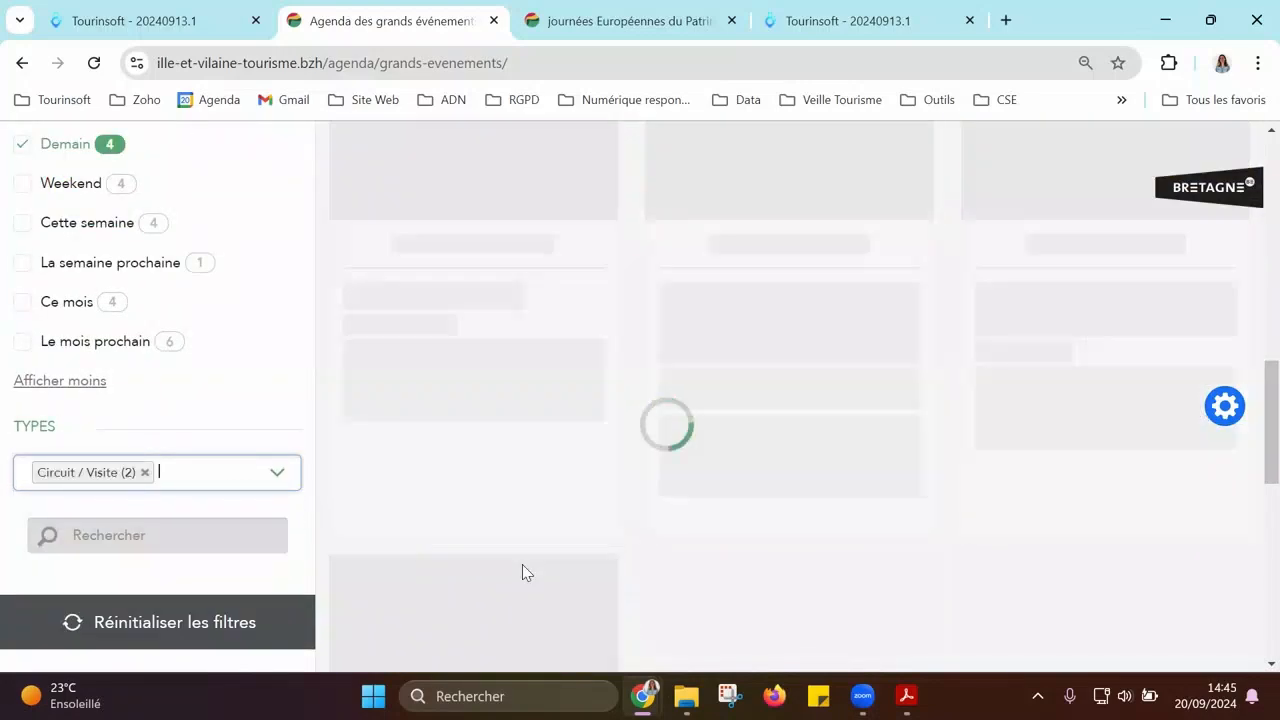
pyautogui.scroll(5, 237, 466)
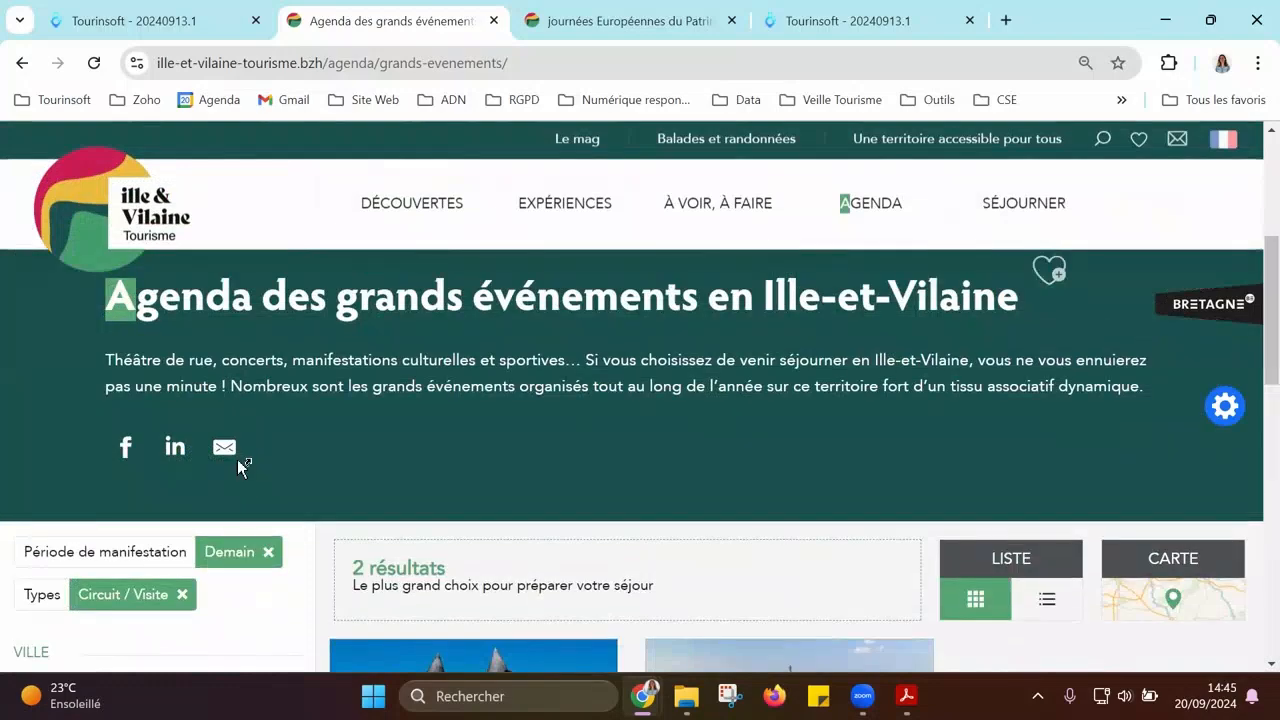
pyautogui.scroll(-4, 237, 466)
pyautogui.scroll(3, 237, 466)
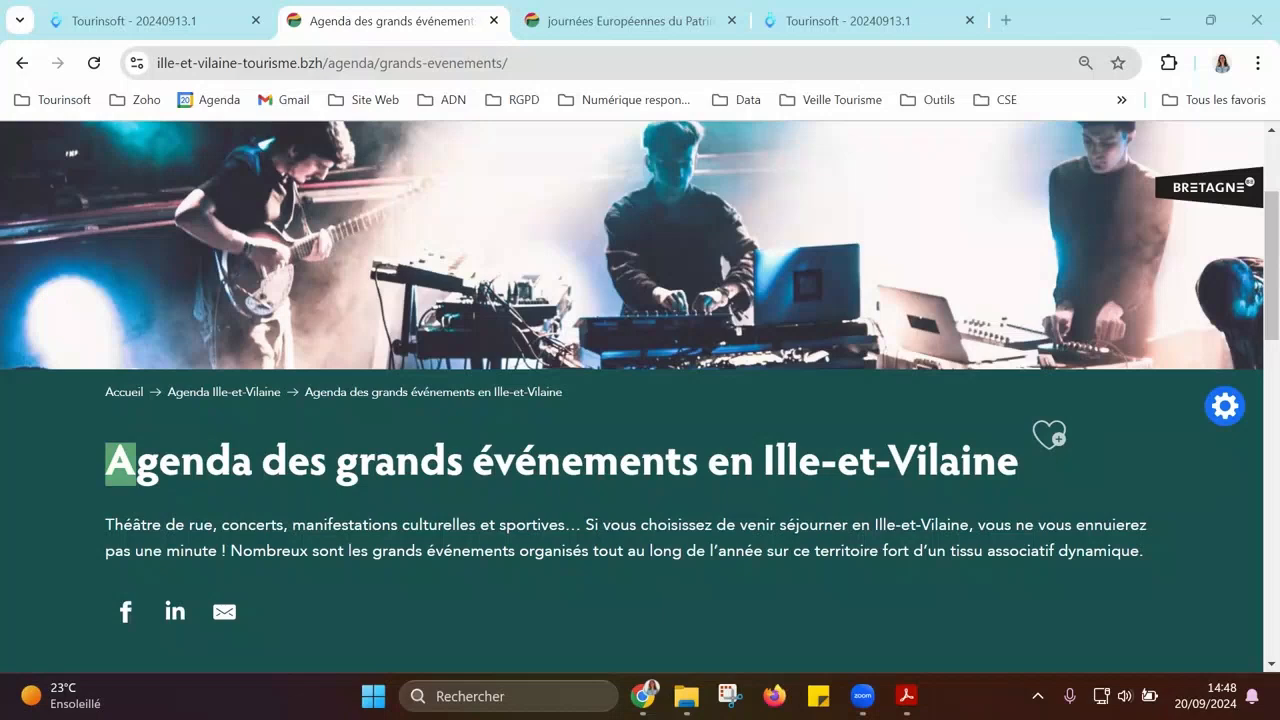
# Step: Switch to Tourinsoft, search the syndications for VHBC, and open the VHBC - HEBERGEMENTS syndication's model
pyautogui.click(150, 20)
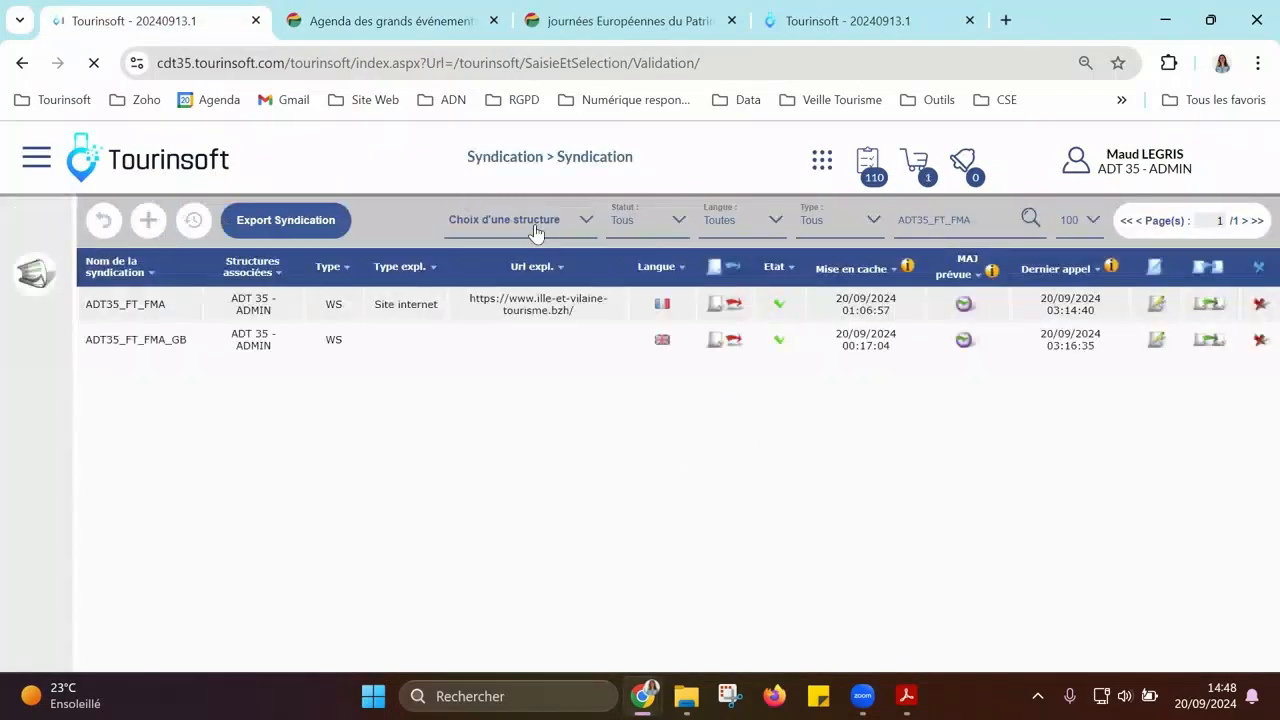
pyautogui.doubleClick(972, 213)
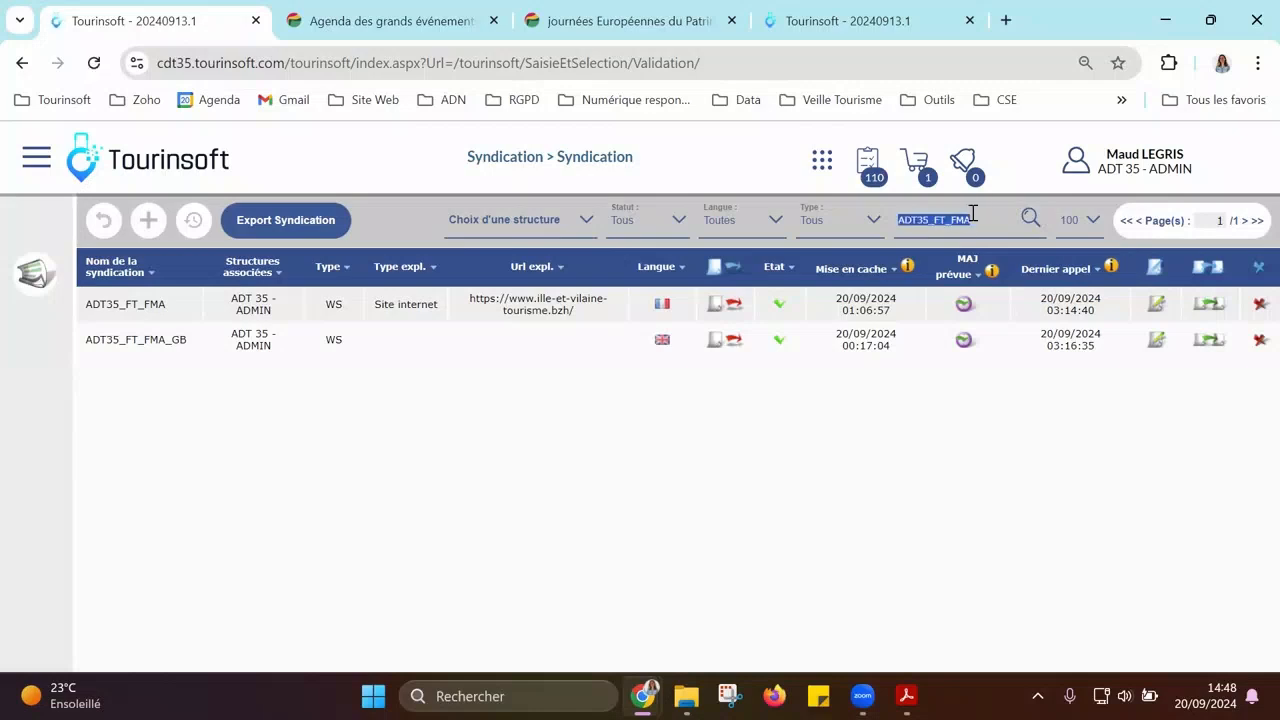
pyautogui.write('VHBC')
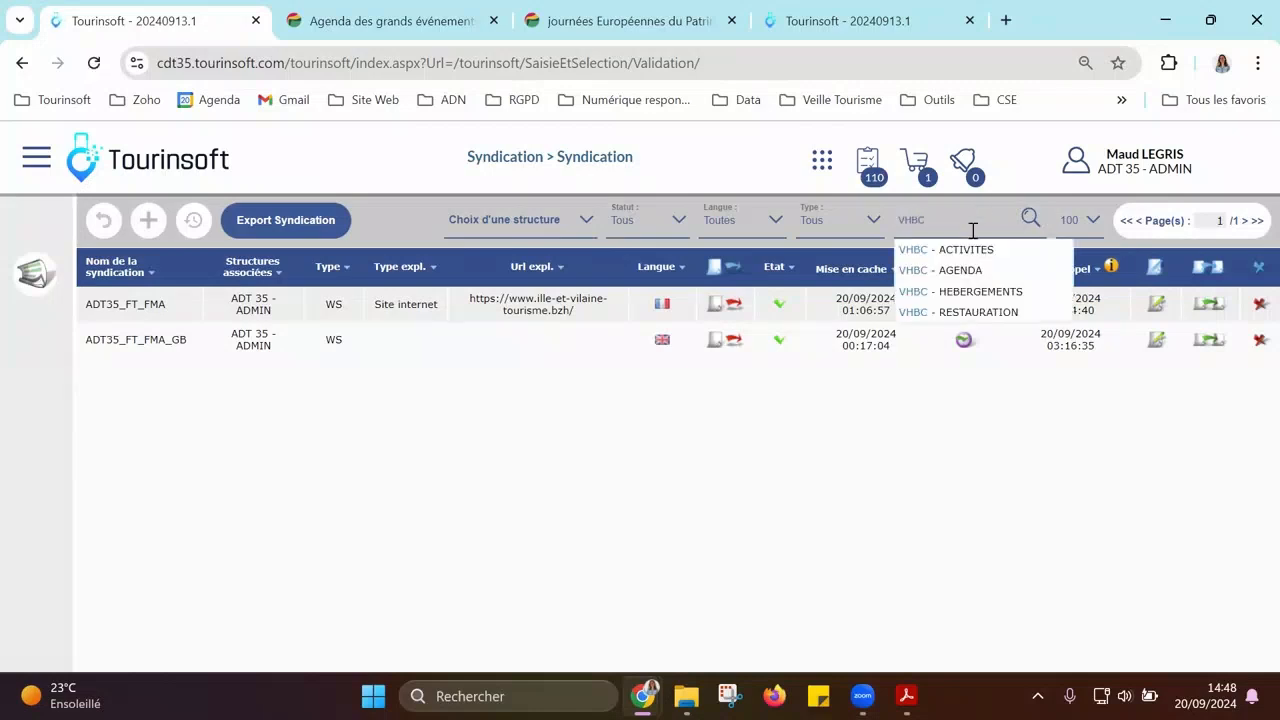
pyautogui.click(980, 292)
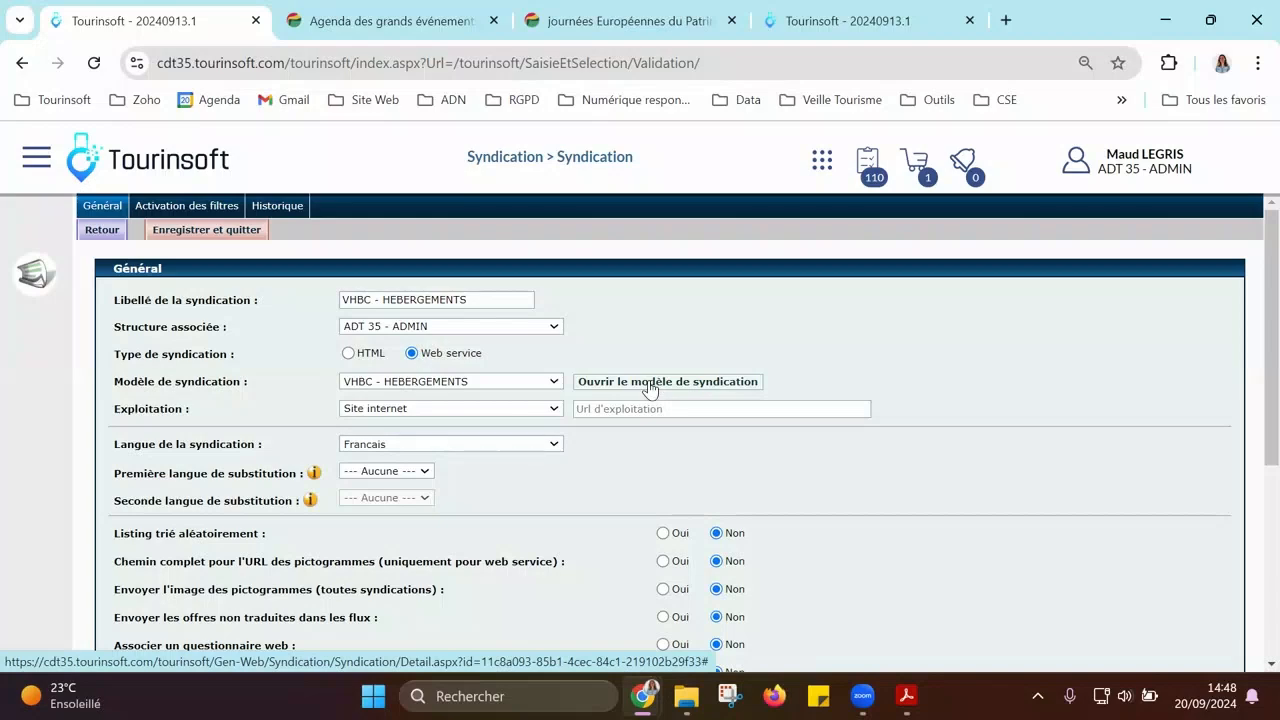
pyautogui.click(650, 384)
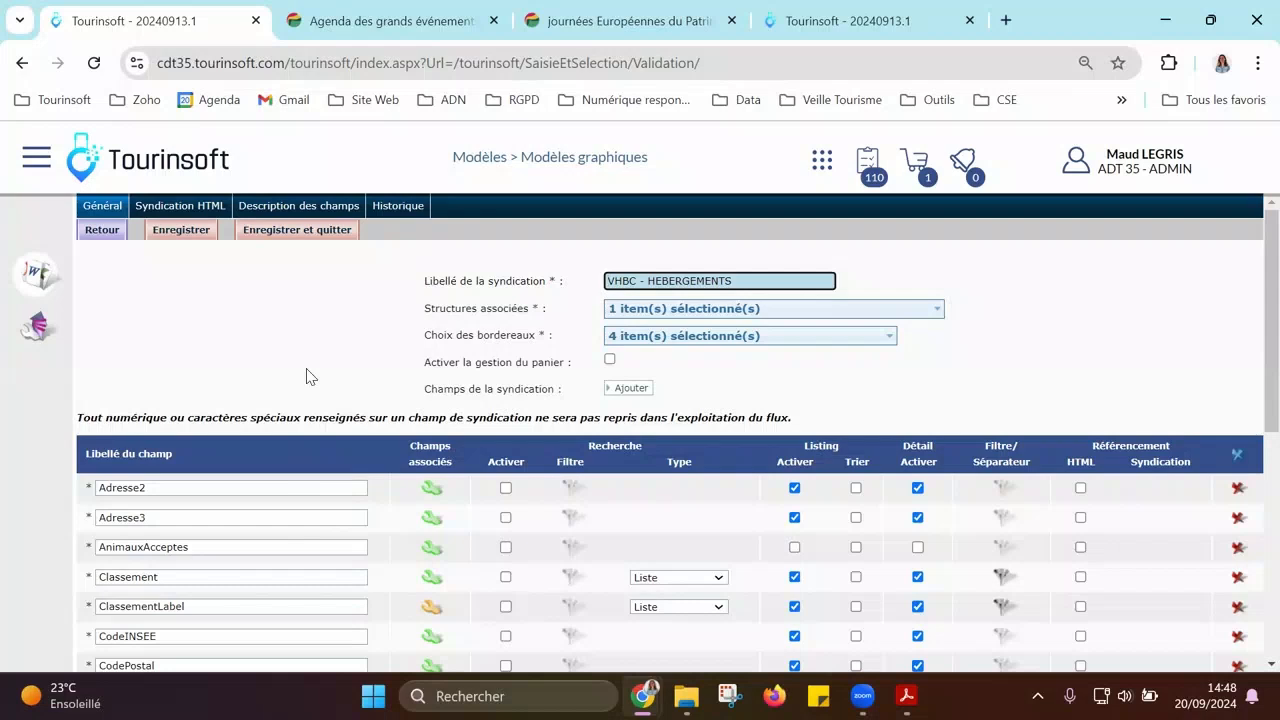
# Step: Examine the VHBC - HEBERGEMENTS model's fields, including their associated fields and search, listing and detail settings
pyautogui.scroll(-1, 308, 375)
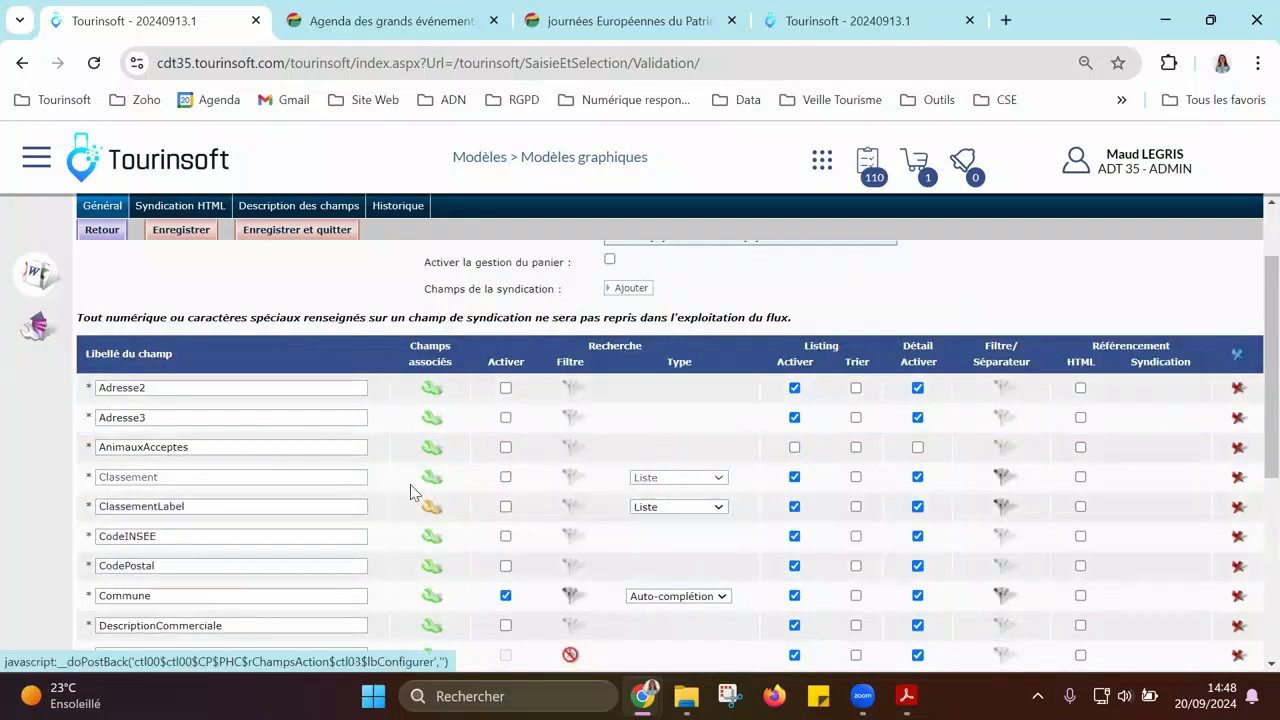
pyautogui.scroll(-2, 363, 521)
pyautogui.scroll(-2, 363, 521)
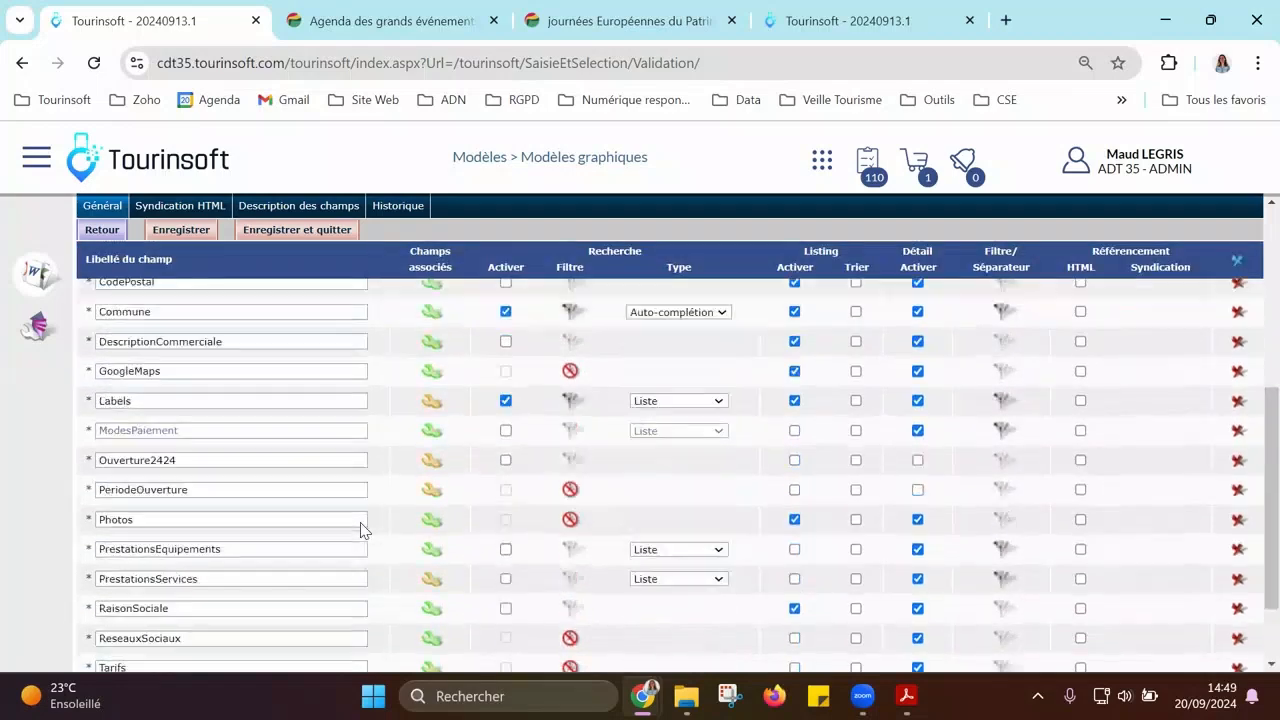
pyautogui.scroll(6, 363, 521)
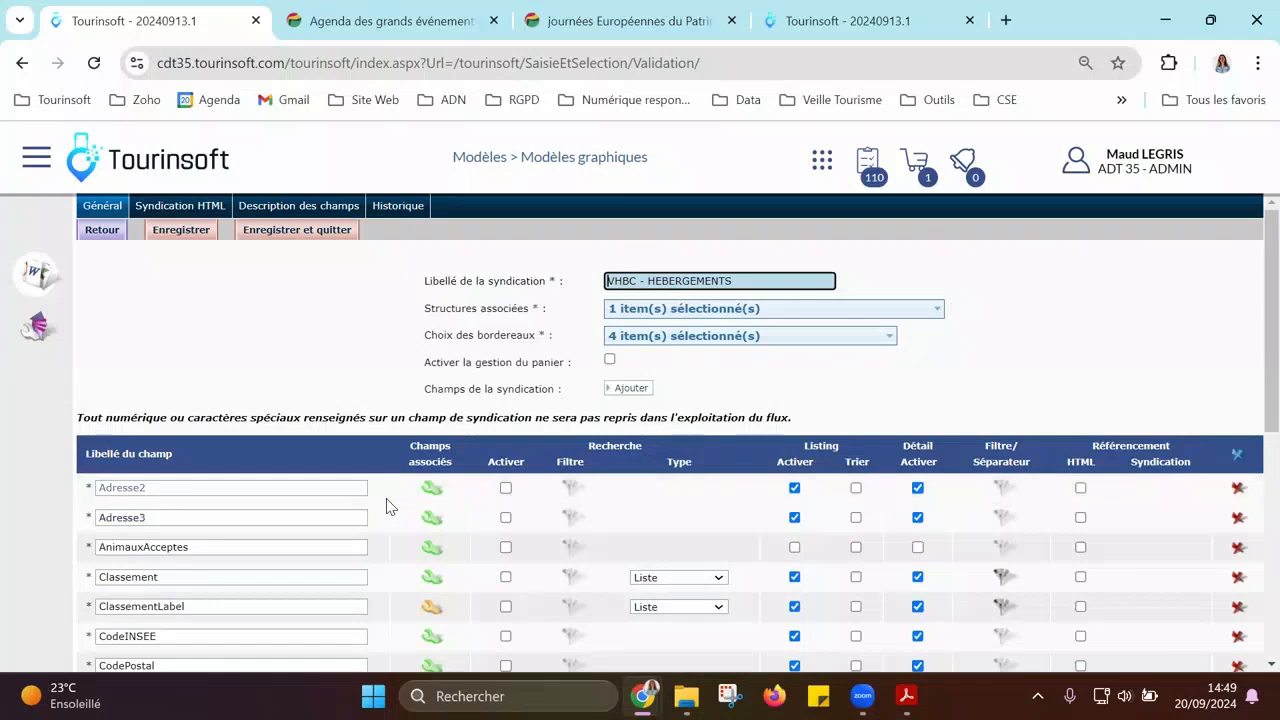
pyautogui.scroll(-1, 410, 515)
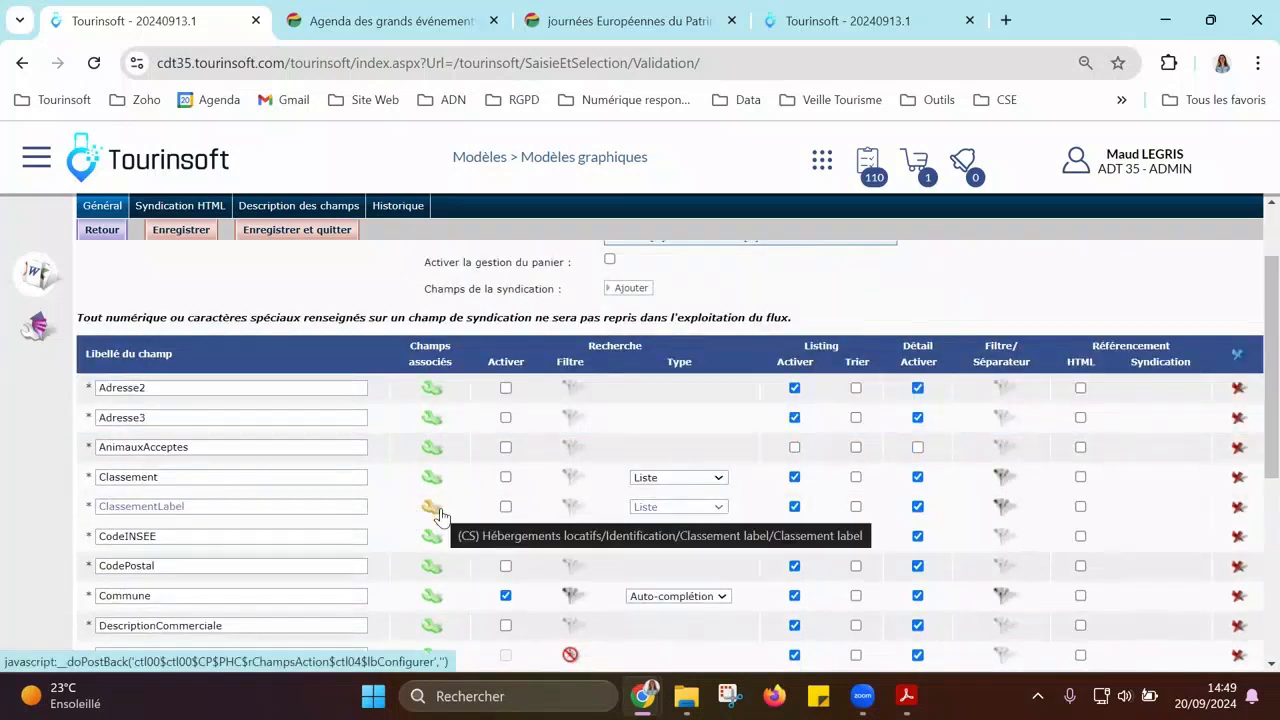
pyautogui.scroll(1, 425, 508)
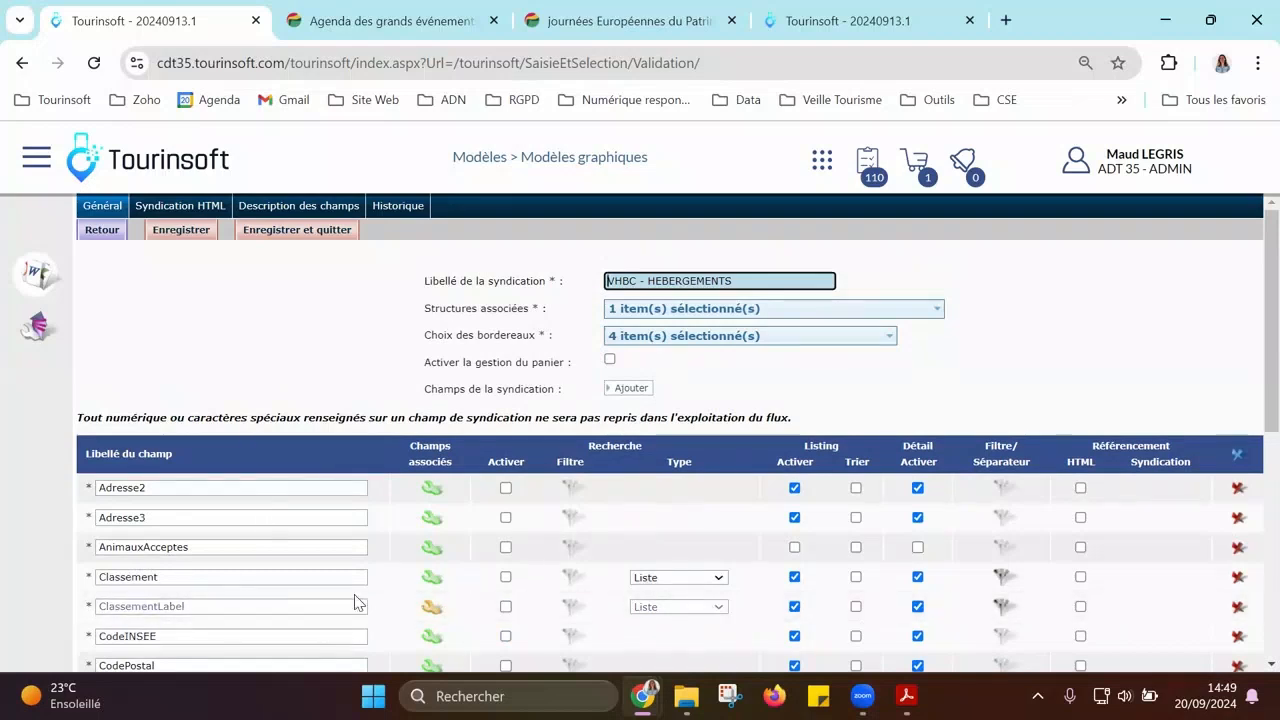
# Step: Return to the graphic models list and view the blank form for a new model without creating one
pyautogui.click(230, 298)
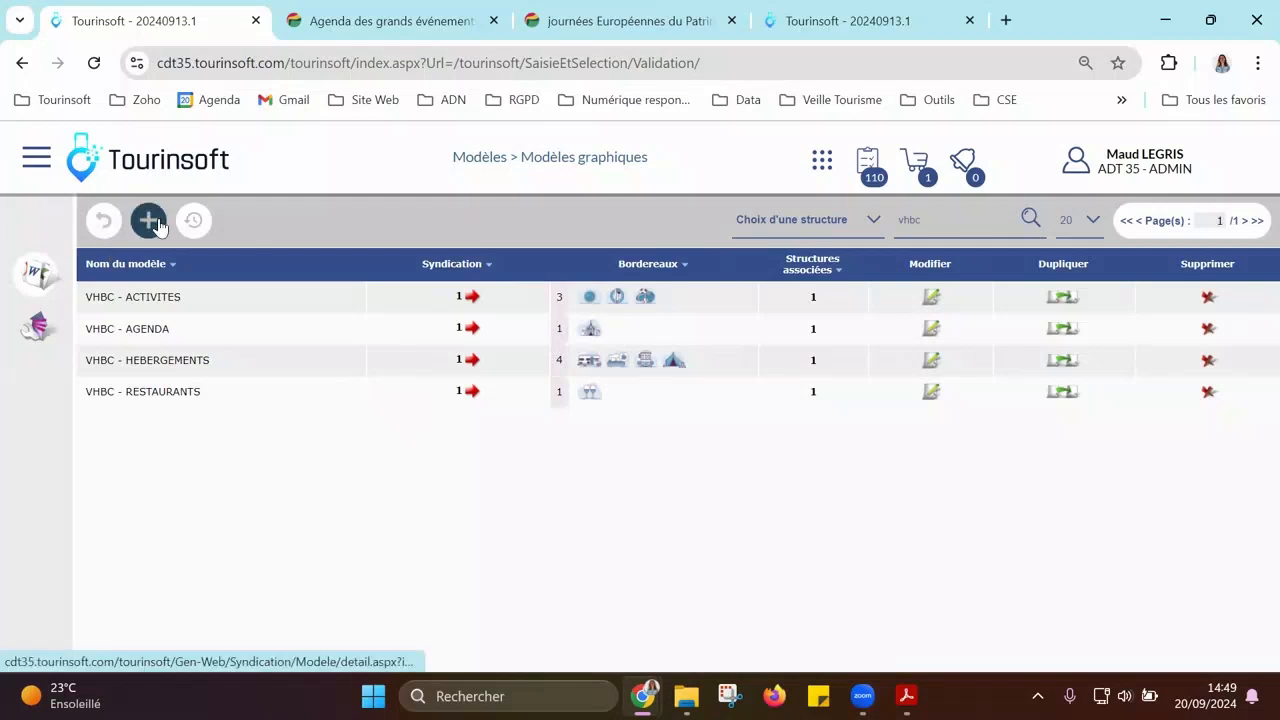
pyautogui.click(194, 217)
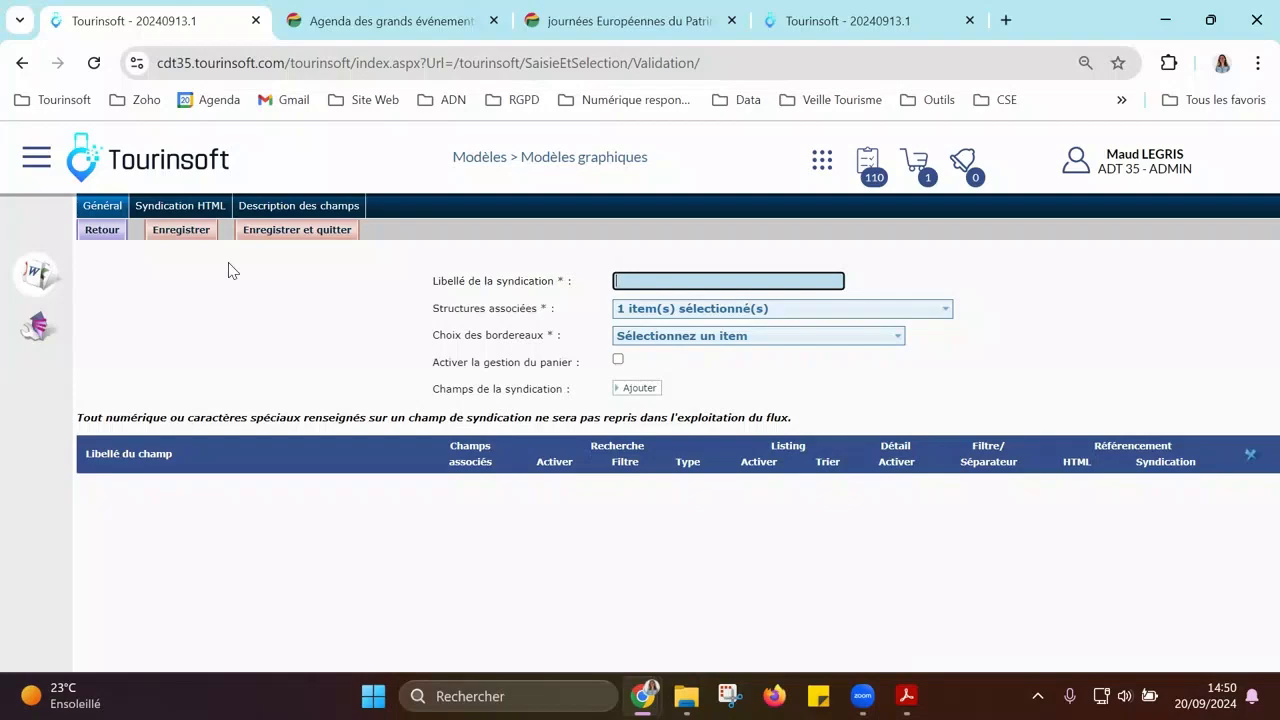
pyautogui.click(116, 235)
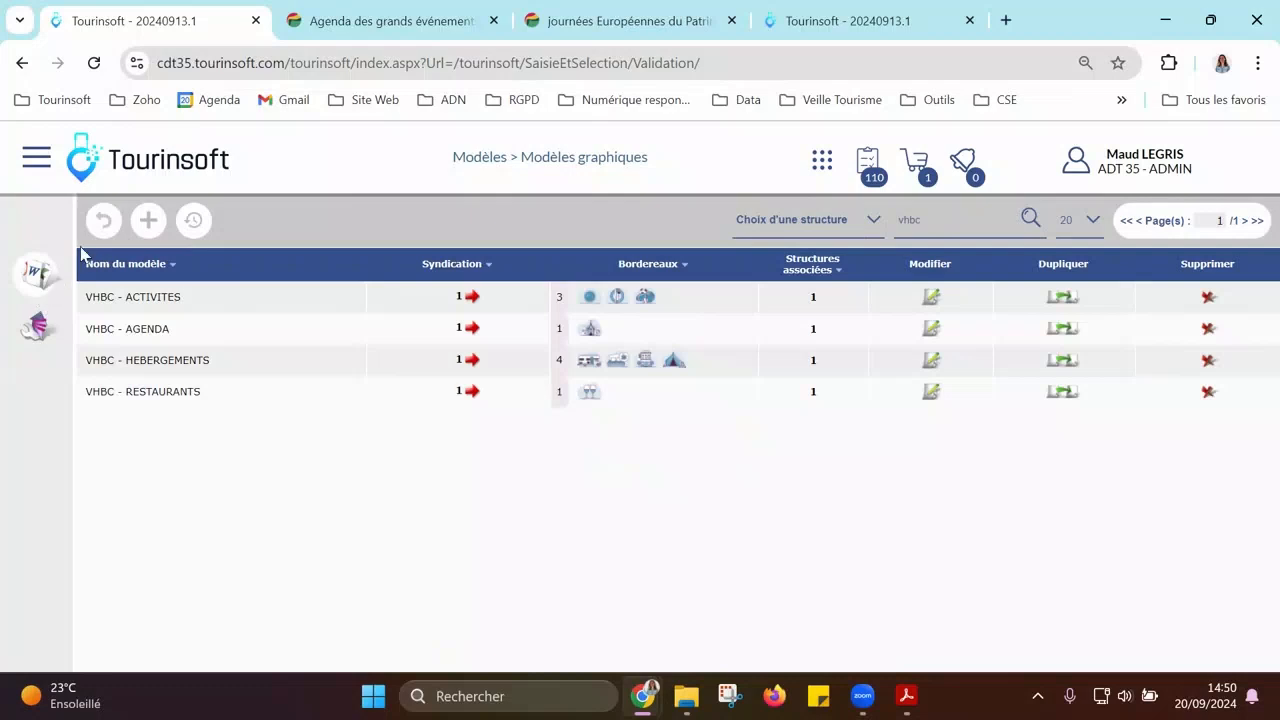
# Step: Go to the web generation Syndication list and search for VHBC - HEBERGEMENTS
pyautogui.click(36, 157)
pyautogui.scroll(-10, 131, 643)
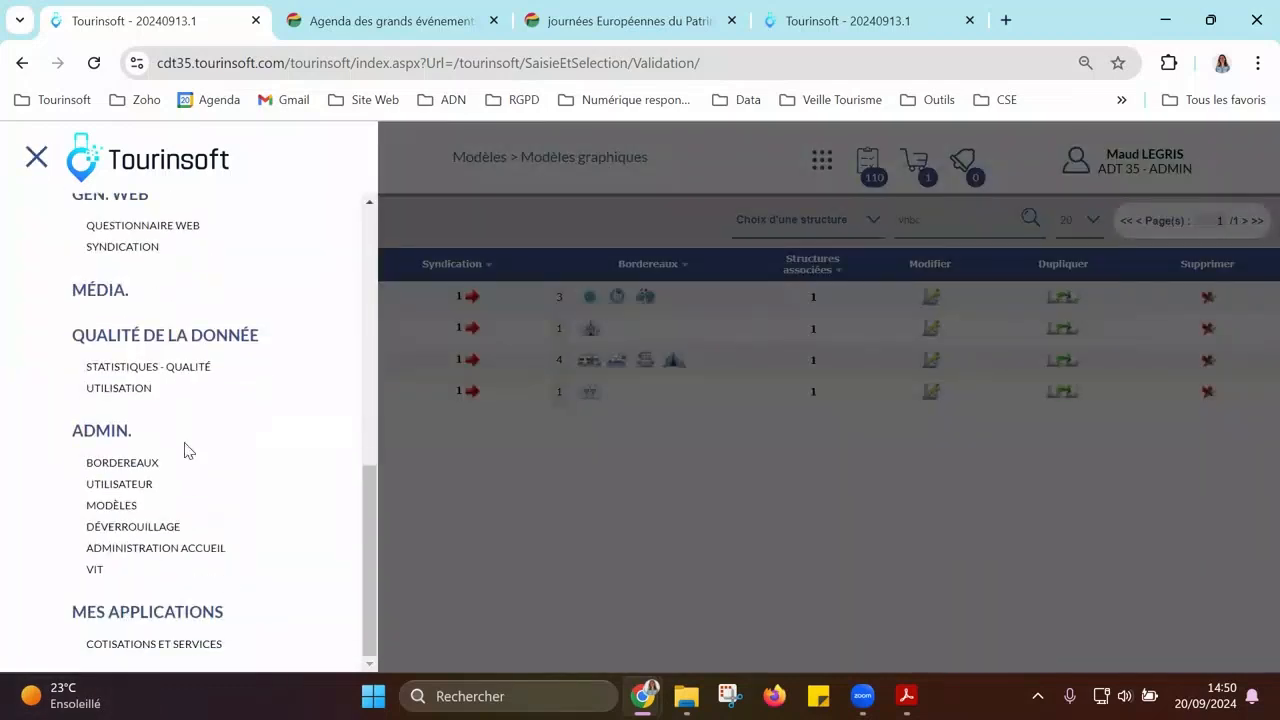
pyautogui.scroll(2, 157, 405)
pyautogui.click(124, 447)
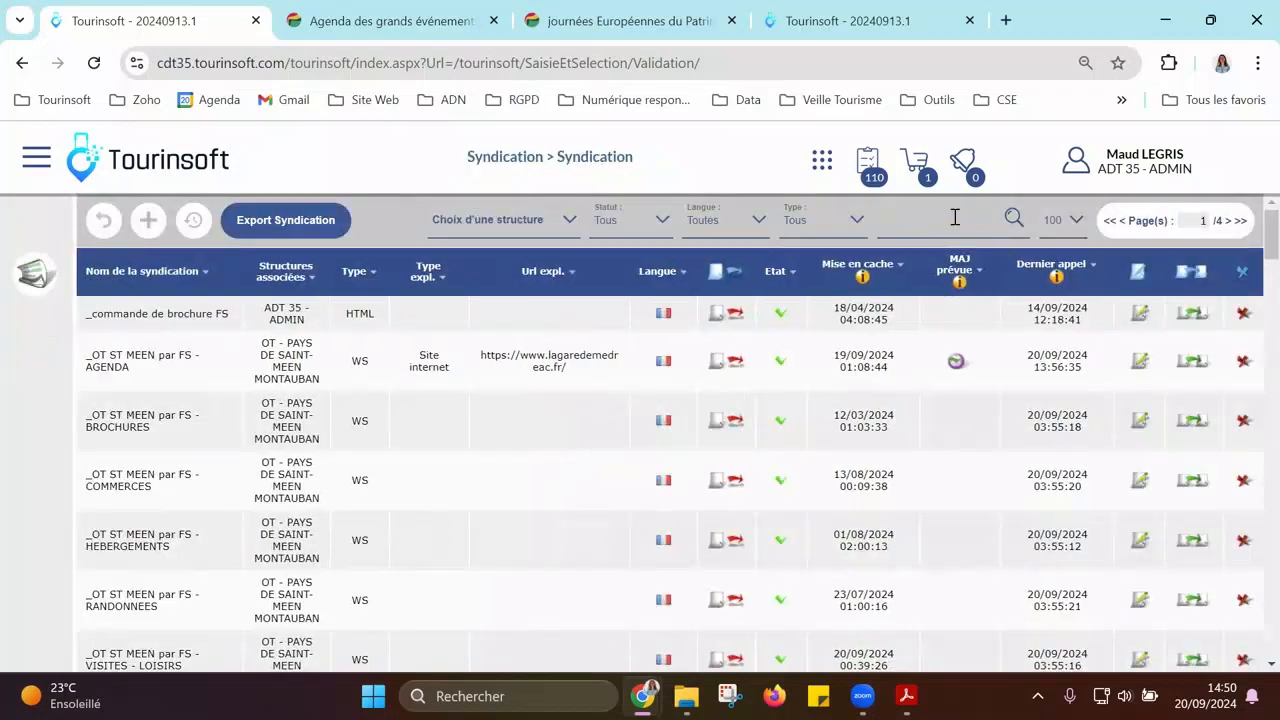
pyautogui.click(955, 217)
pyautogui.write('vhbb')
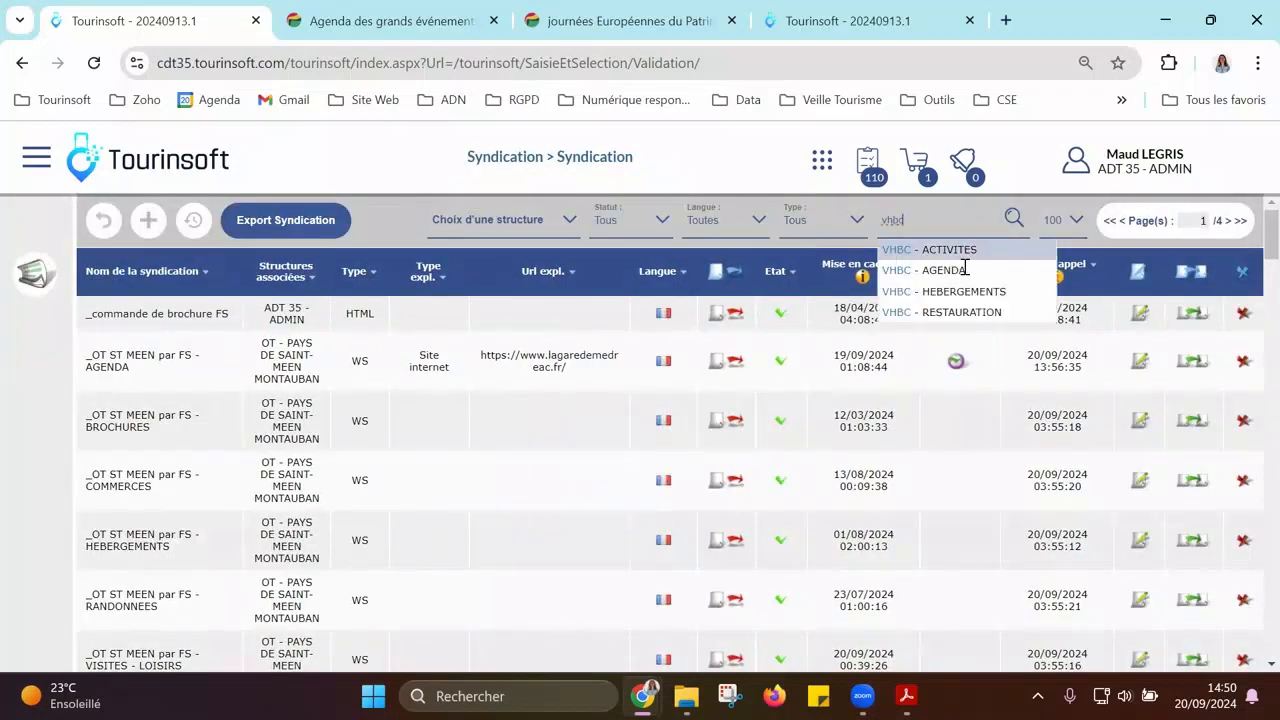
pyautogui.click(985, 289)
pyautogui.click(1006, 222)
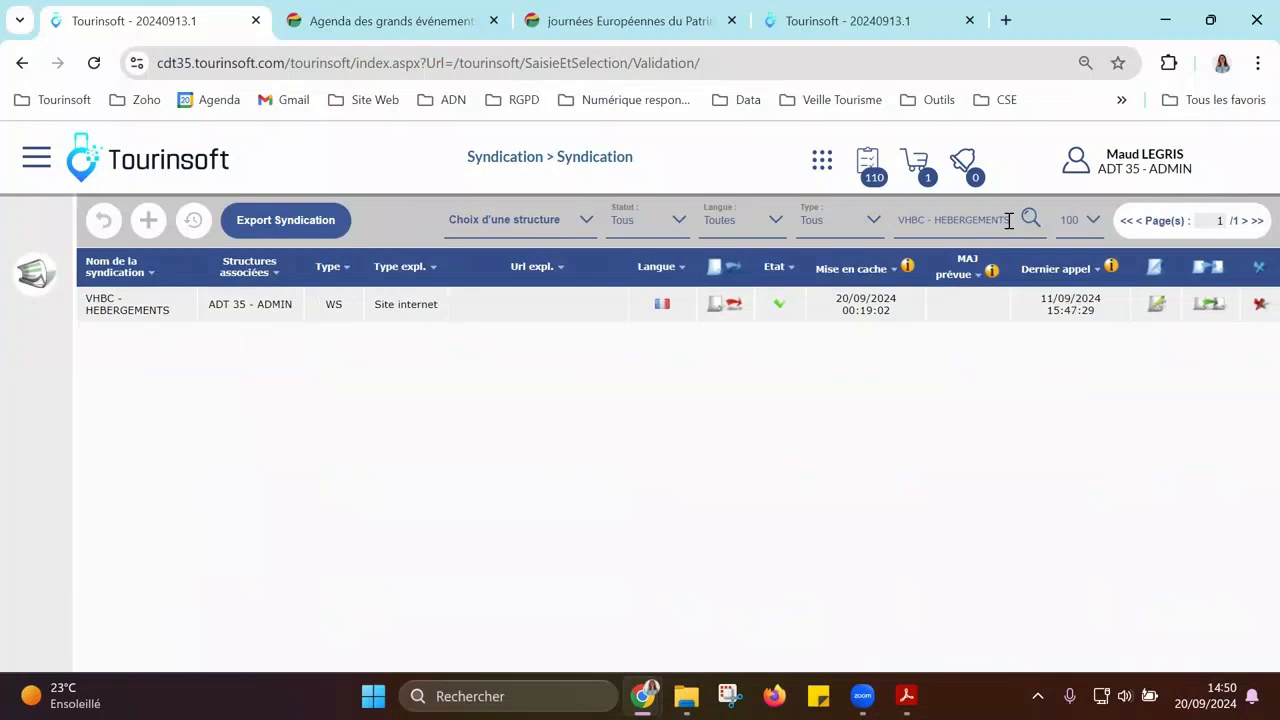
# Step: Duplicate the VHBC - HEBERGEMENTS syndication and open the copy, keeping VHBC - HEBERGEMENTS as its syndication model
pyautogui.click(1206, 310)
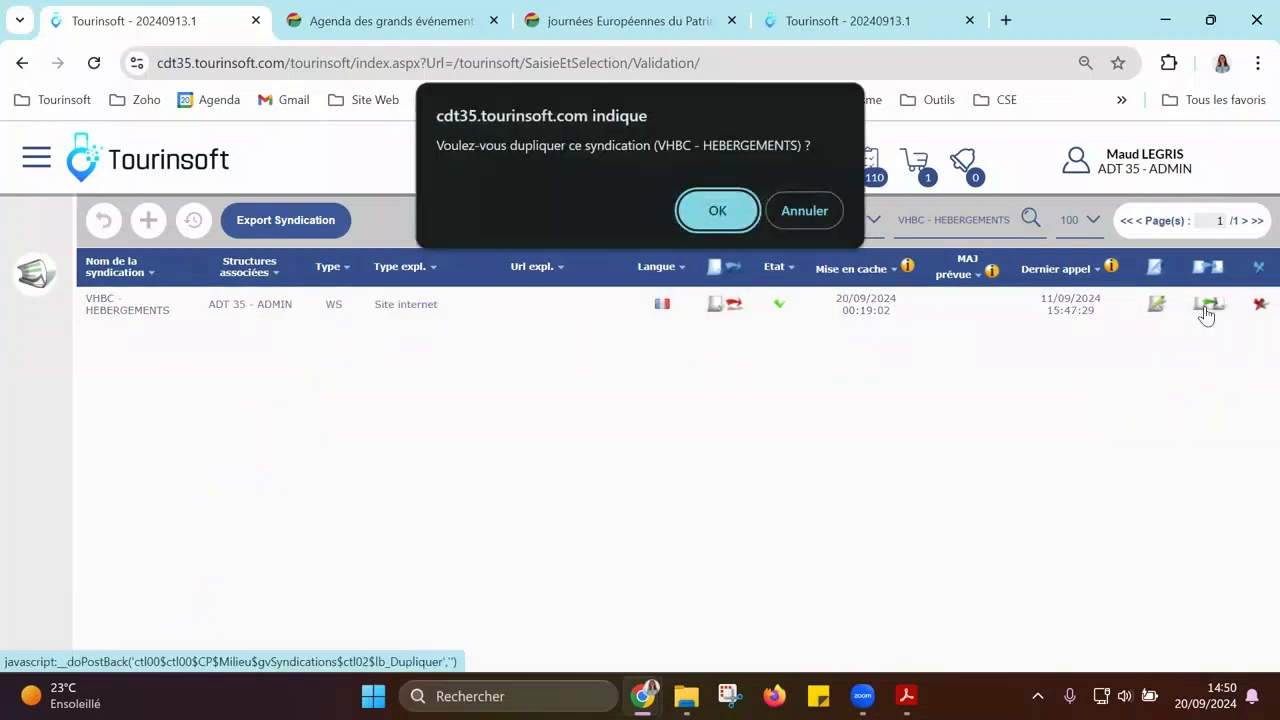
pyautogui.click(706, 208)
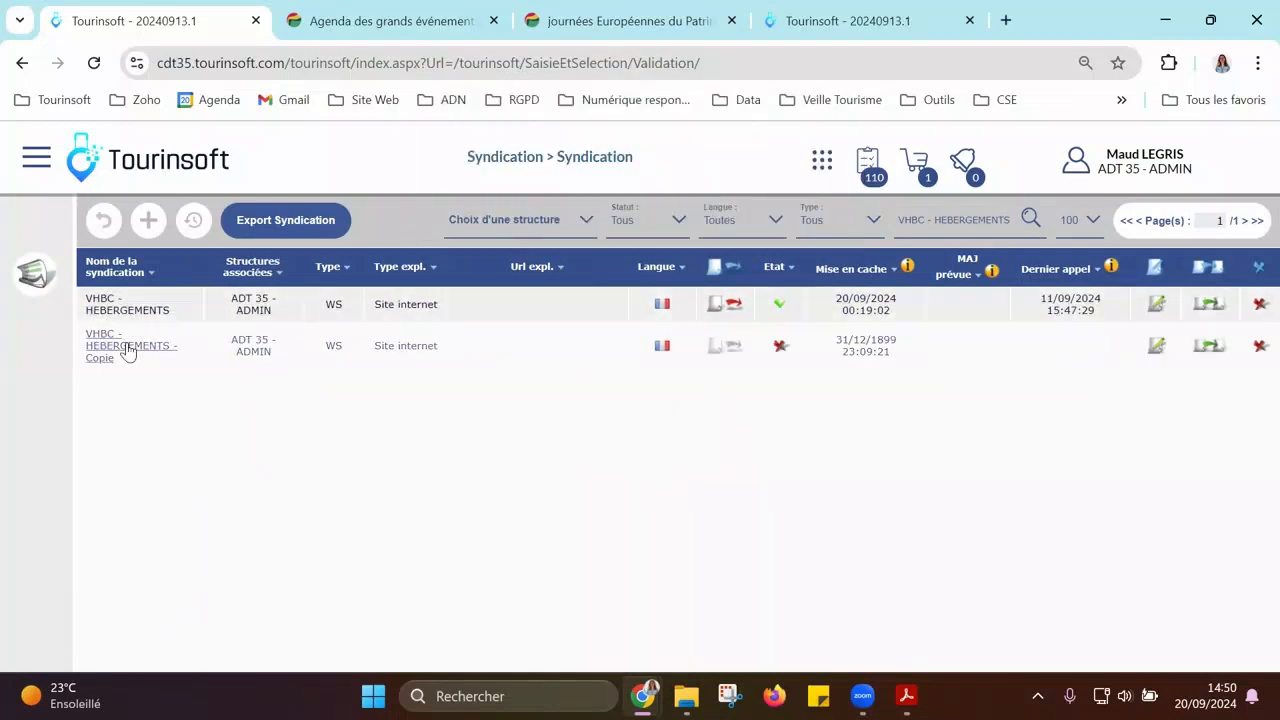
pyautogui.click(793, 368)
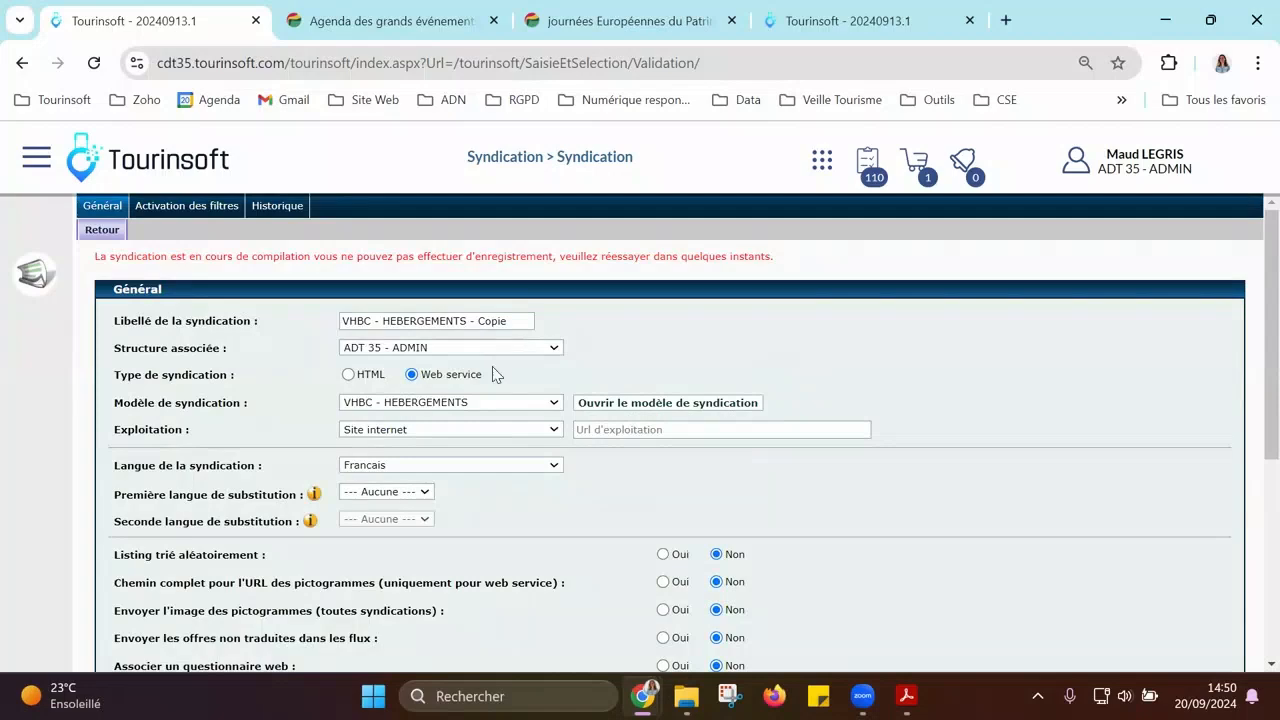
pyautogui.click(478, 406)
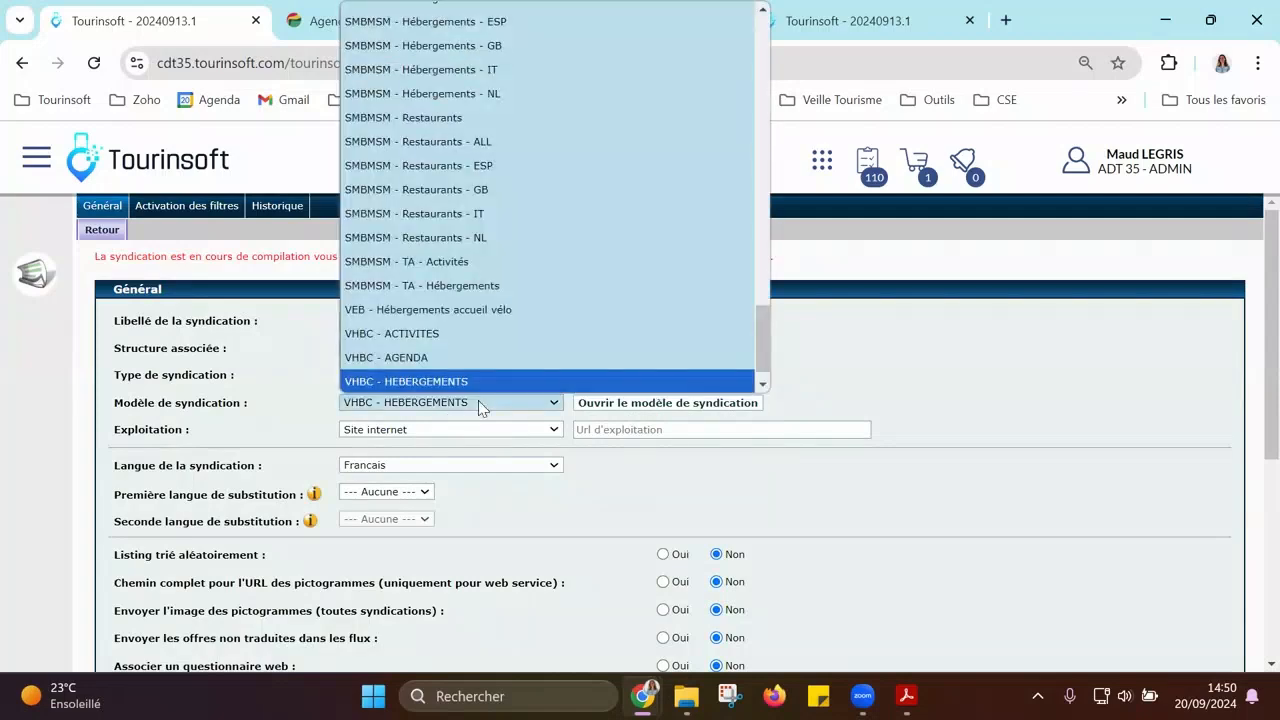
pyautogui.click(476, 390)
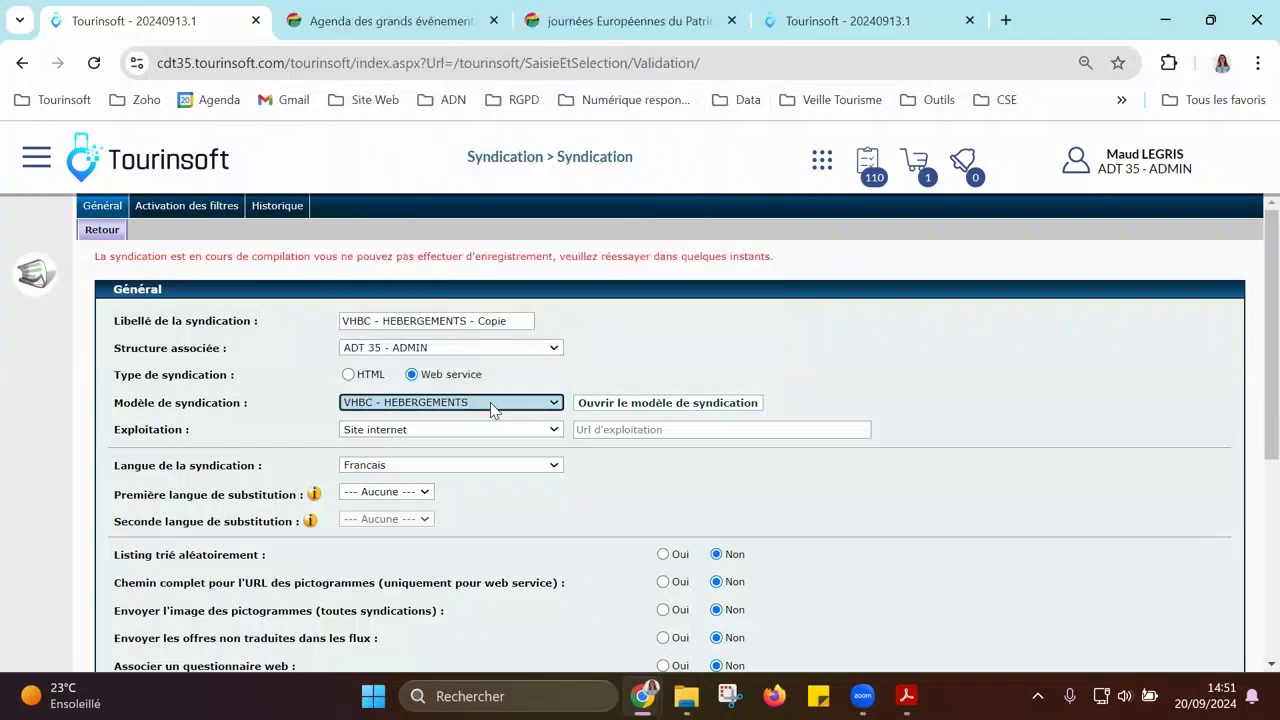
# Step: Change the copied syndication's label to VHBC - HEBERGEMENTS - Accueil vélo
pyautogui.tripleClick(471, 321)
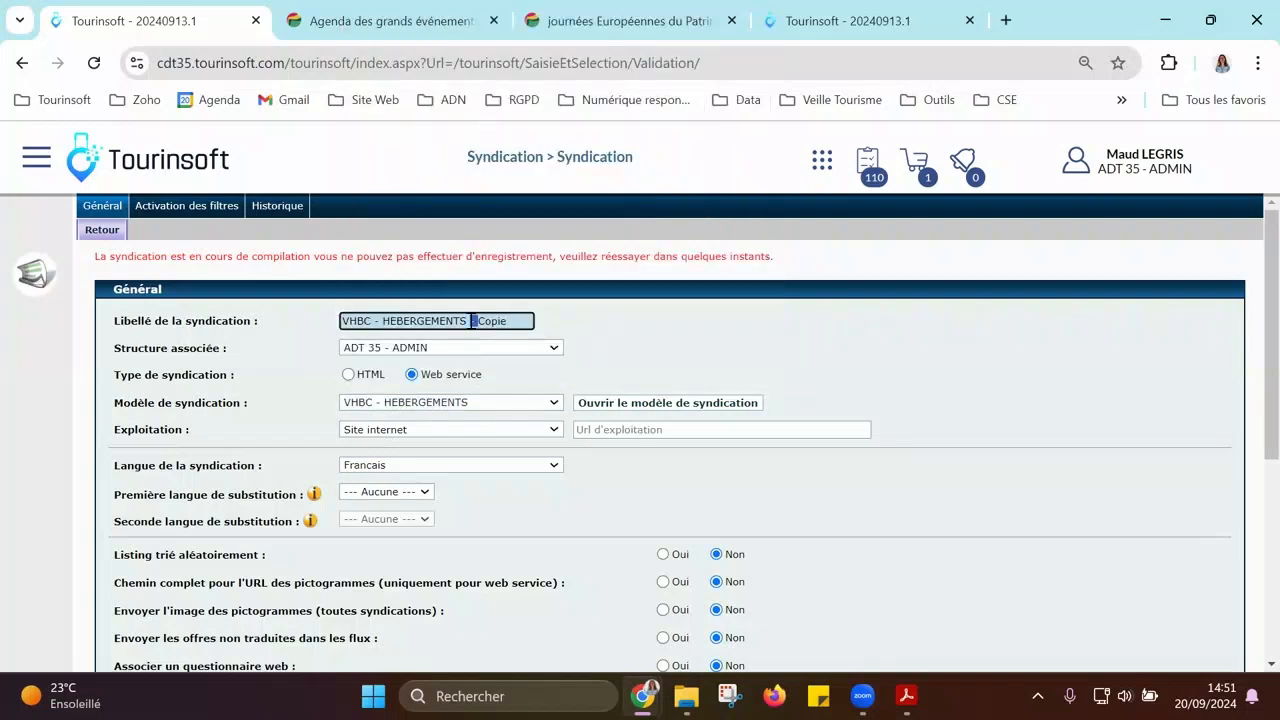
pyautogui.press('BackSpace')
pyautogui.press('BackSpace')
pyautogui.press('BackSpace')
pyautogui.press('BackSpace')
pyautogui.press('BackSpace')
pyautogui.write('Accueil vélo')
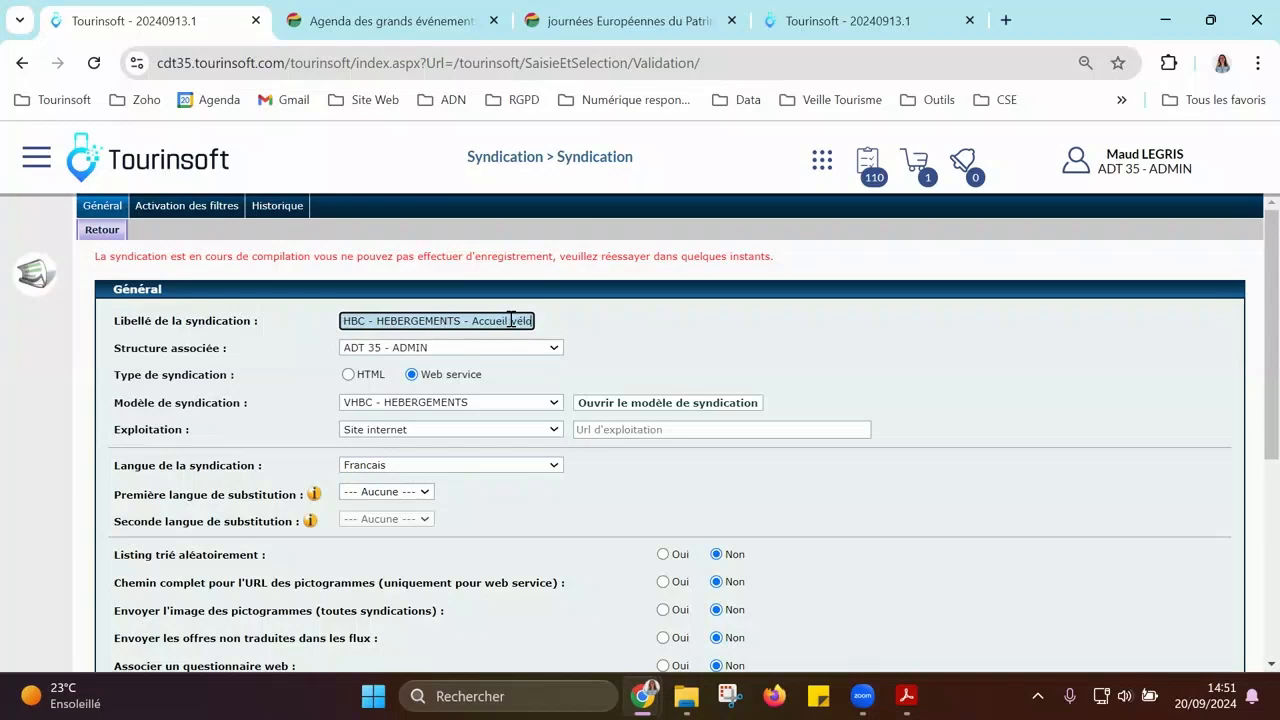
pyautogui.click(973, 422)
# Step: Review the copy's general settings, and look through the zone values of the Aires INSEE Commune filter in its filter activation settings
pyautogui.scroll(-4, 974, 422)
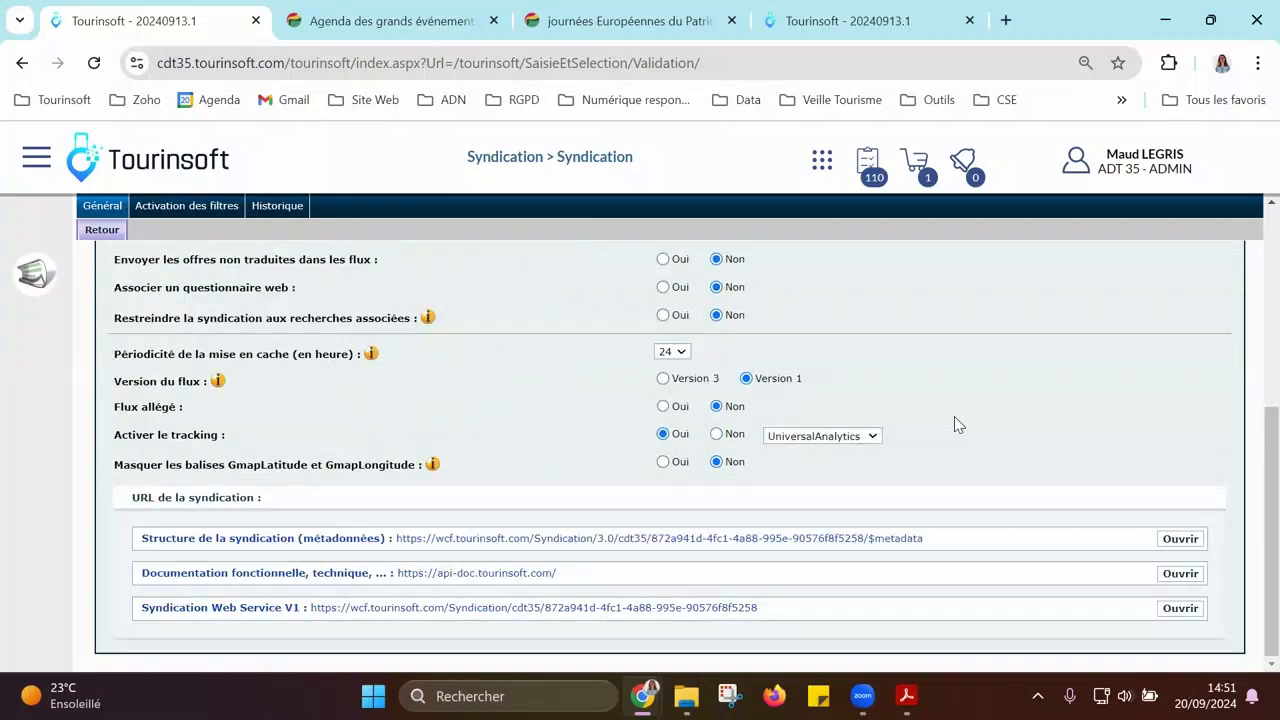
pyautogui.click(214, 210)
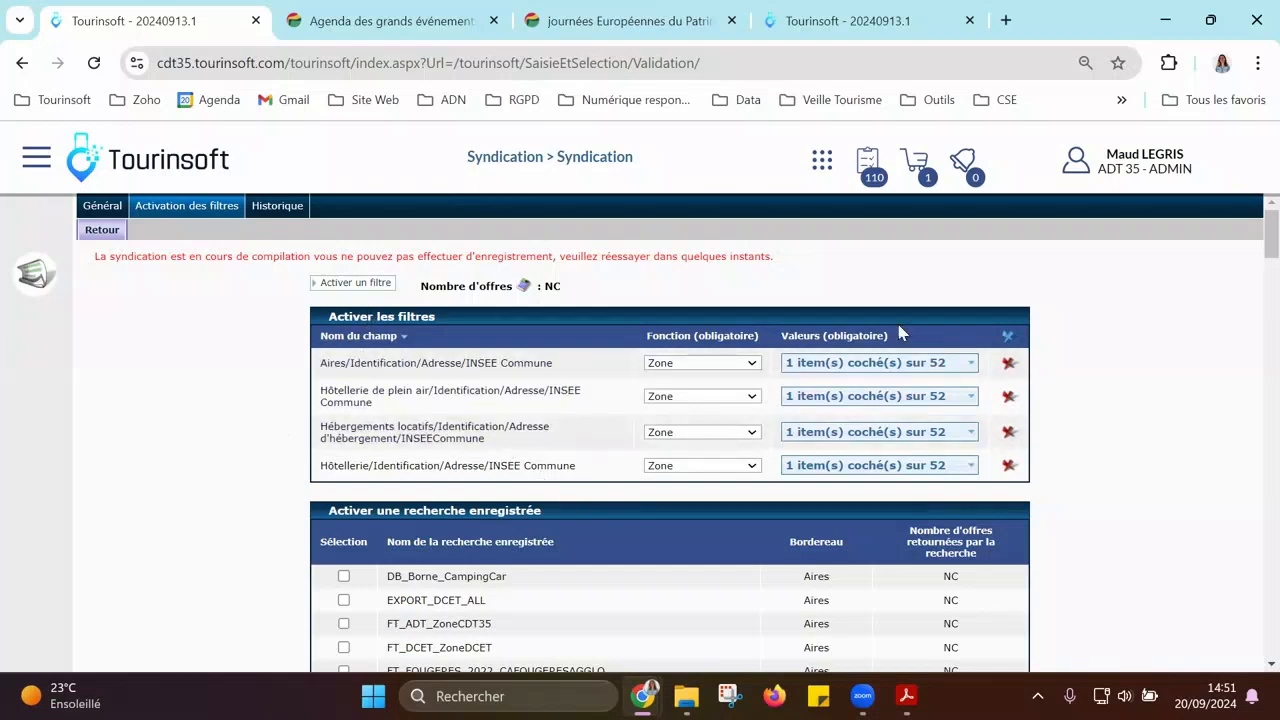
pyautogui.click(816, 368)
pyautogui.scroll(-5, 840, 520)
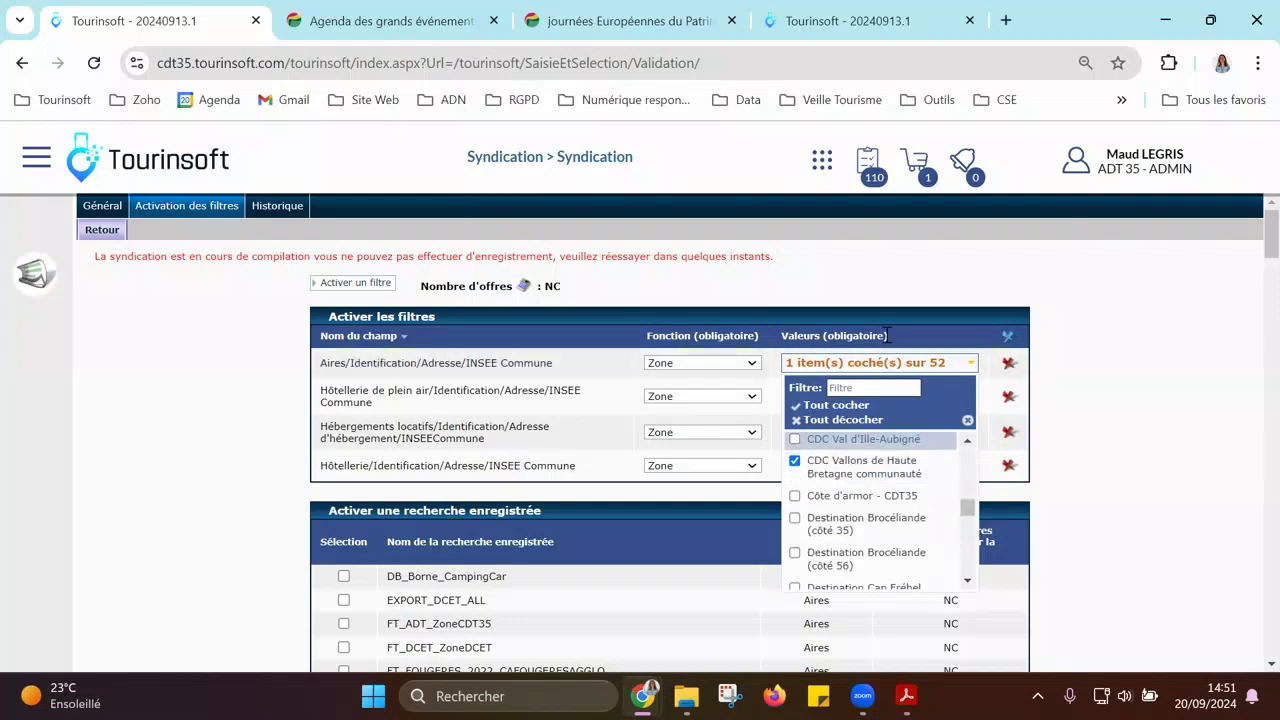
# Step: Activate a filter on the Classement label field under Identification in the Hébergements locatifs bordereau
pyautogui.click(880, 366)
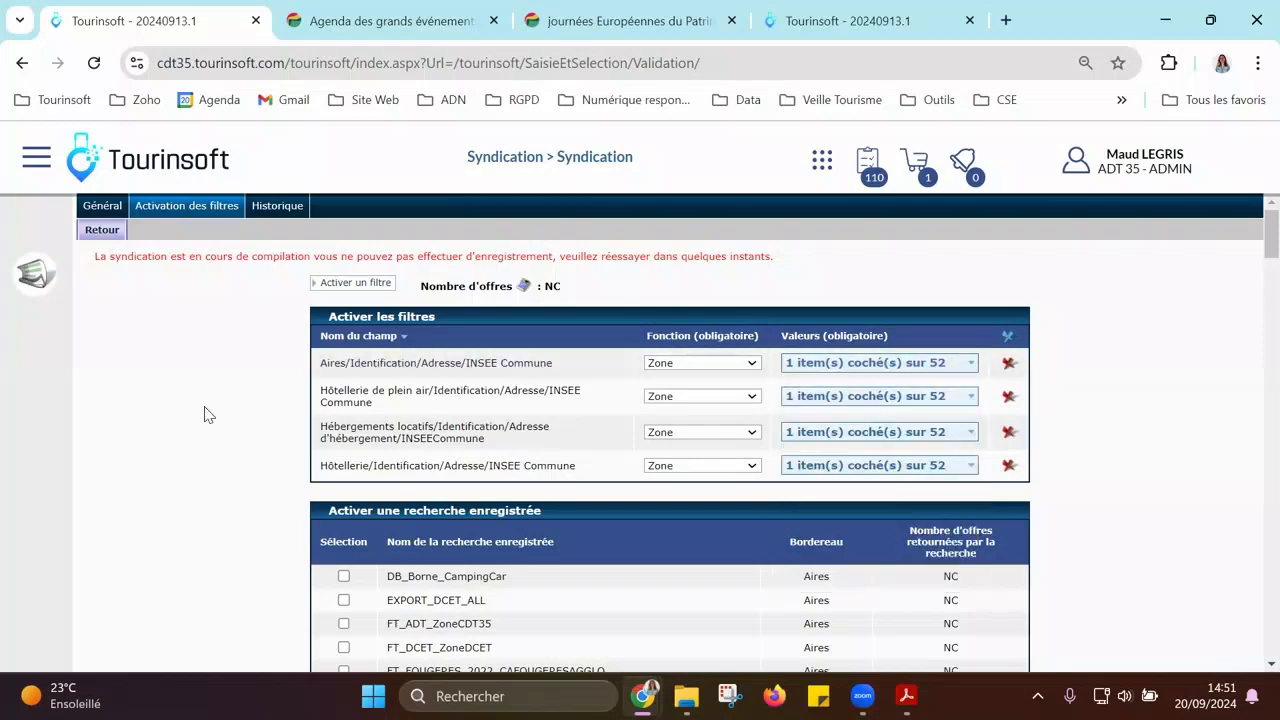
pyautogui.click(342, 289)
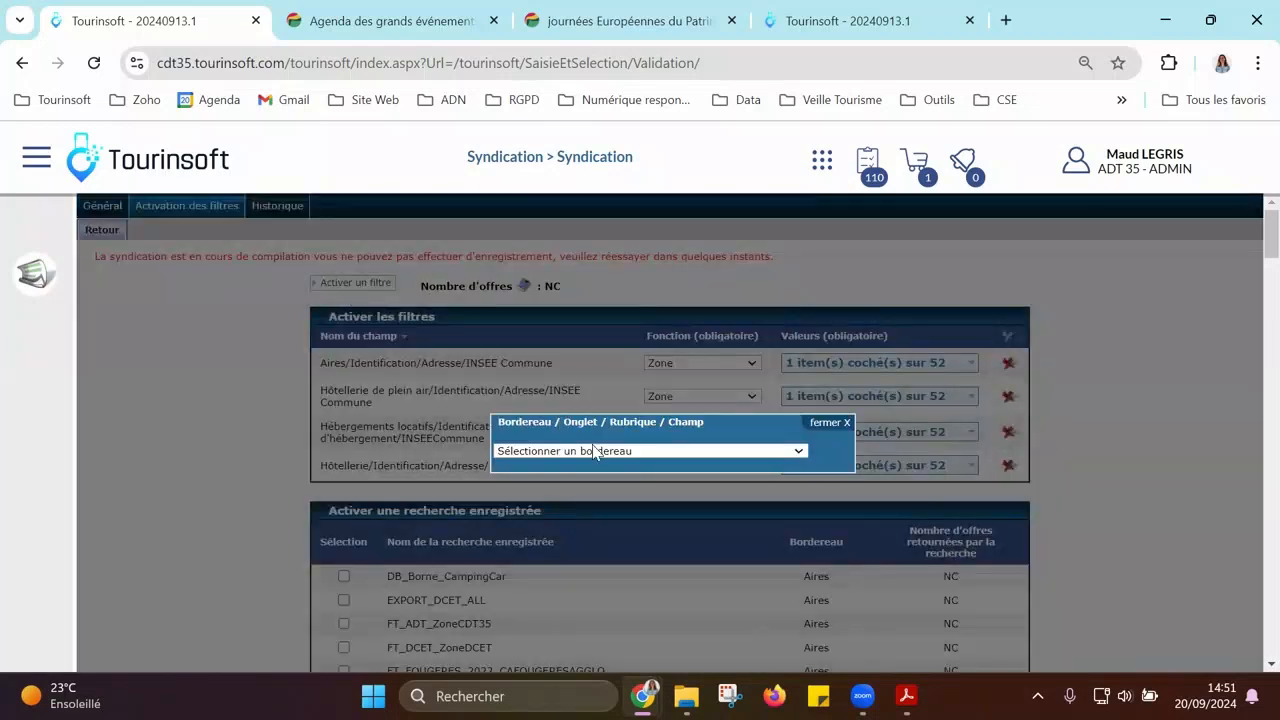
pyautogui.click(578, 452)
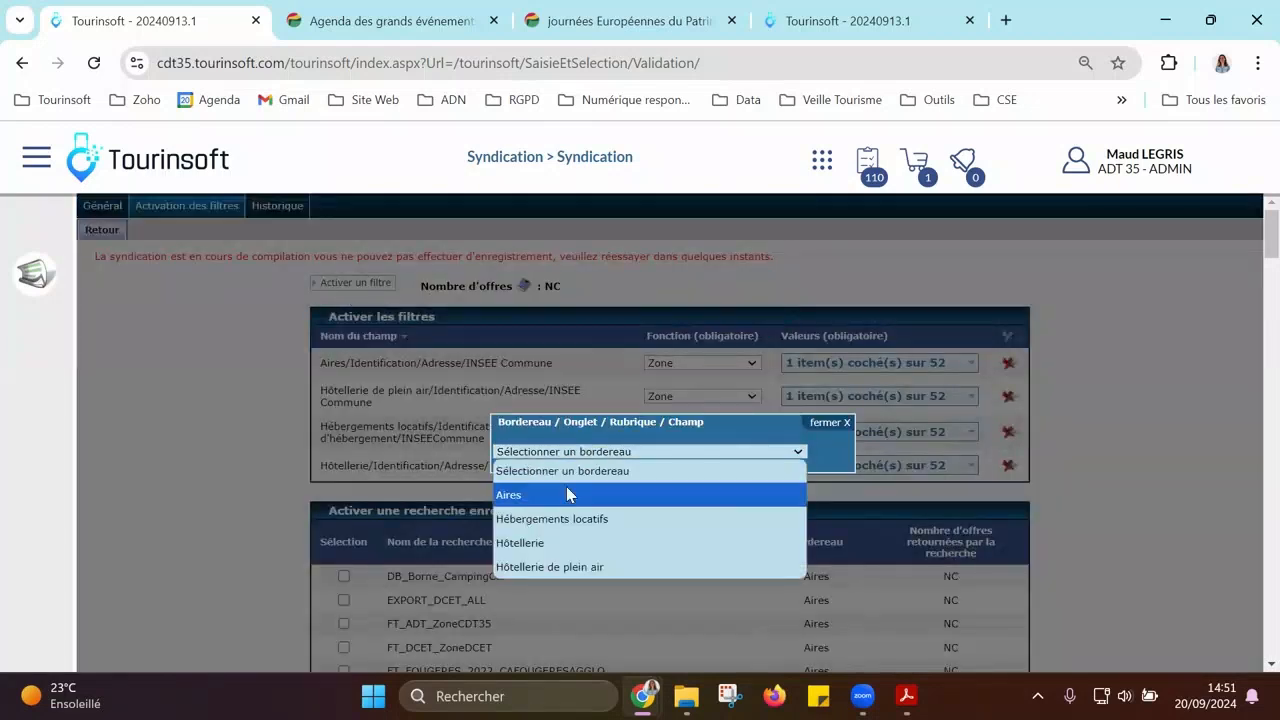
pyautogui.click(572, 516)
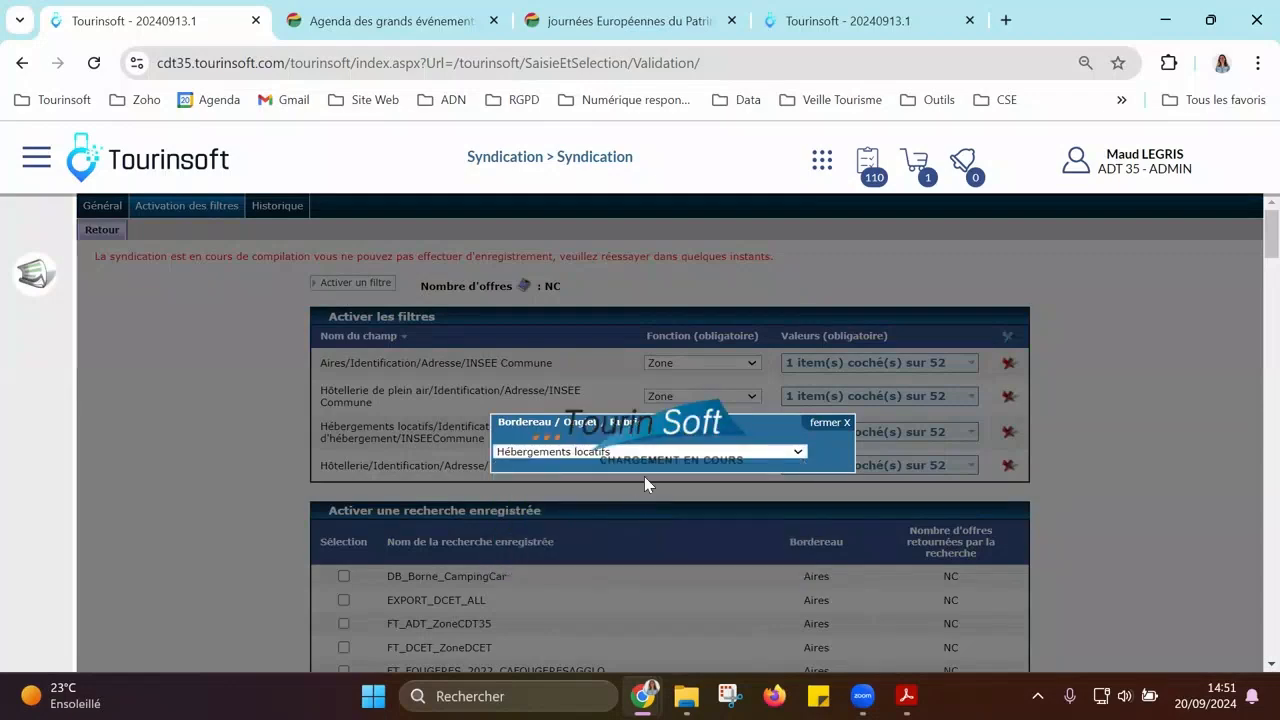
pyautogui.scroll(-3, 643, 493)
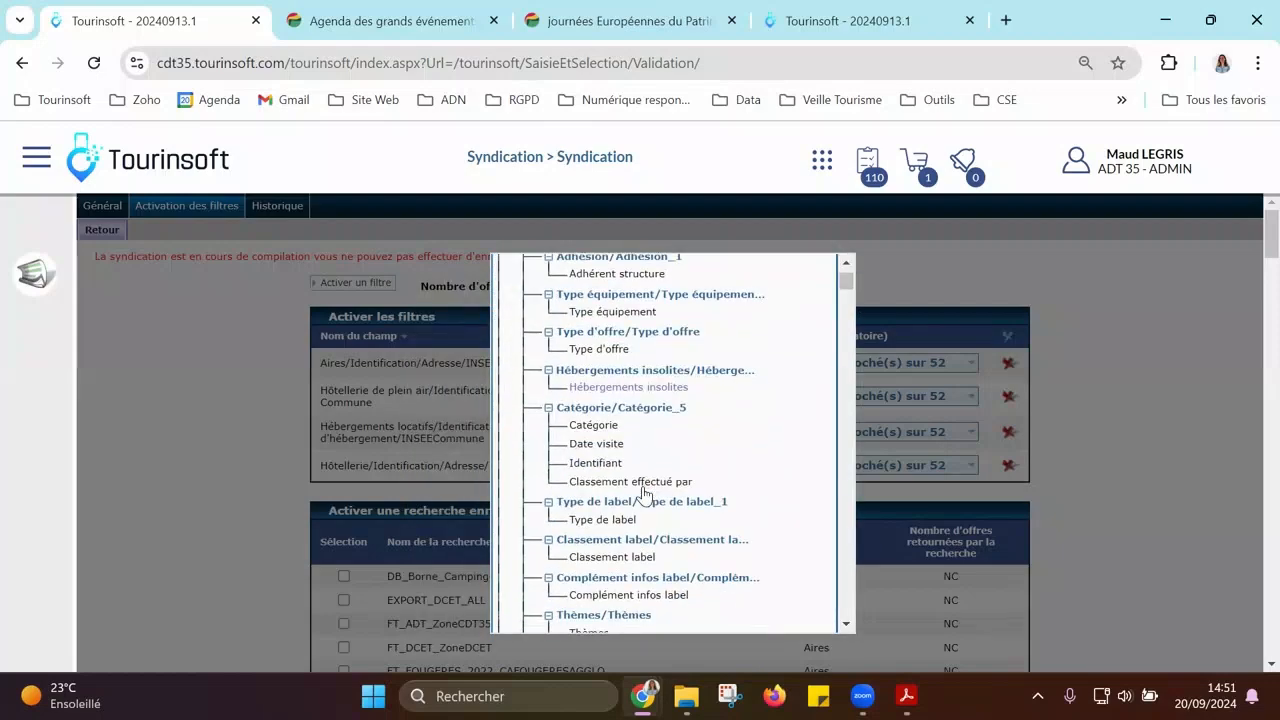
pyautogui.scroll(-1, 643, 493)
pyautogui.scroll(-2, 643, 493)
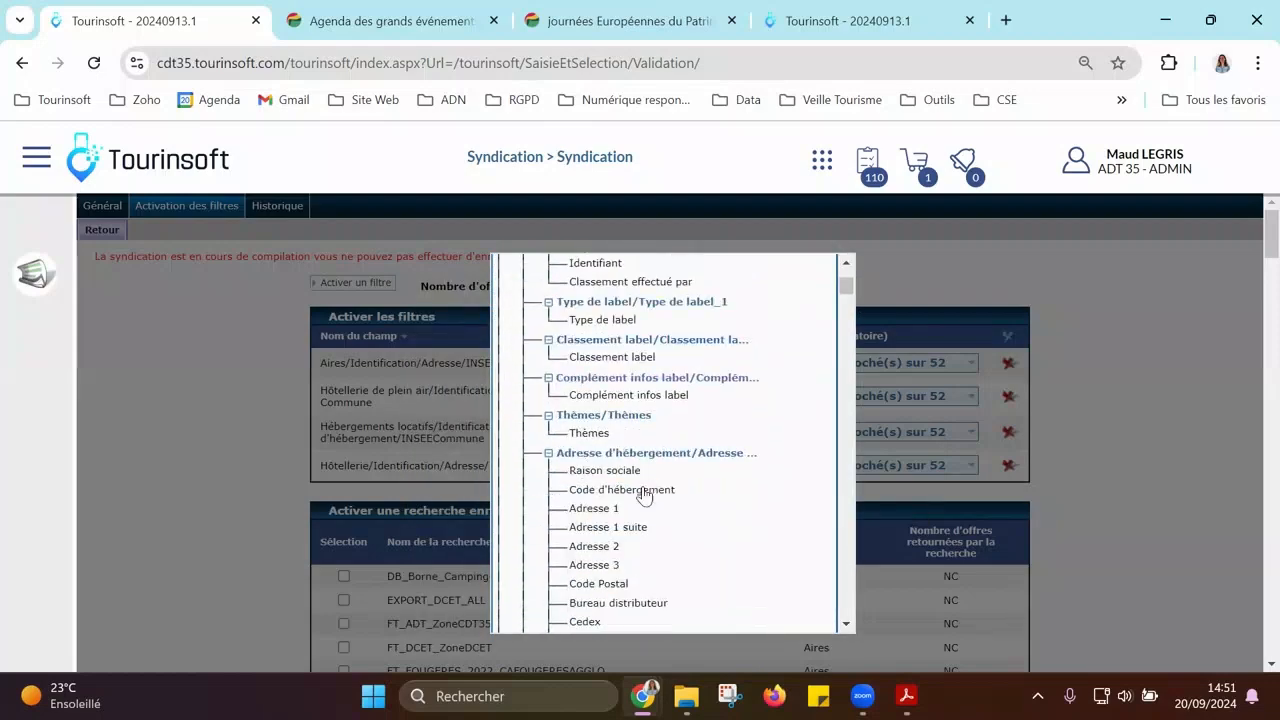
pyautogui.scroll(-2, 643, 493)
pyautogui.scroll(-10, 643, 493)
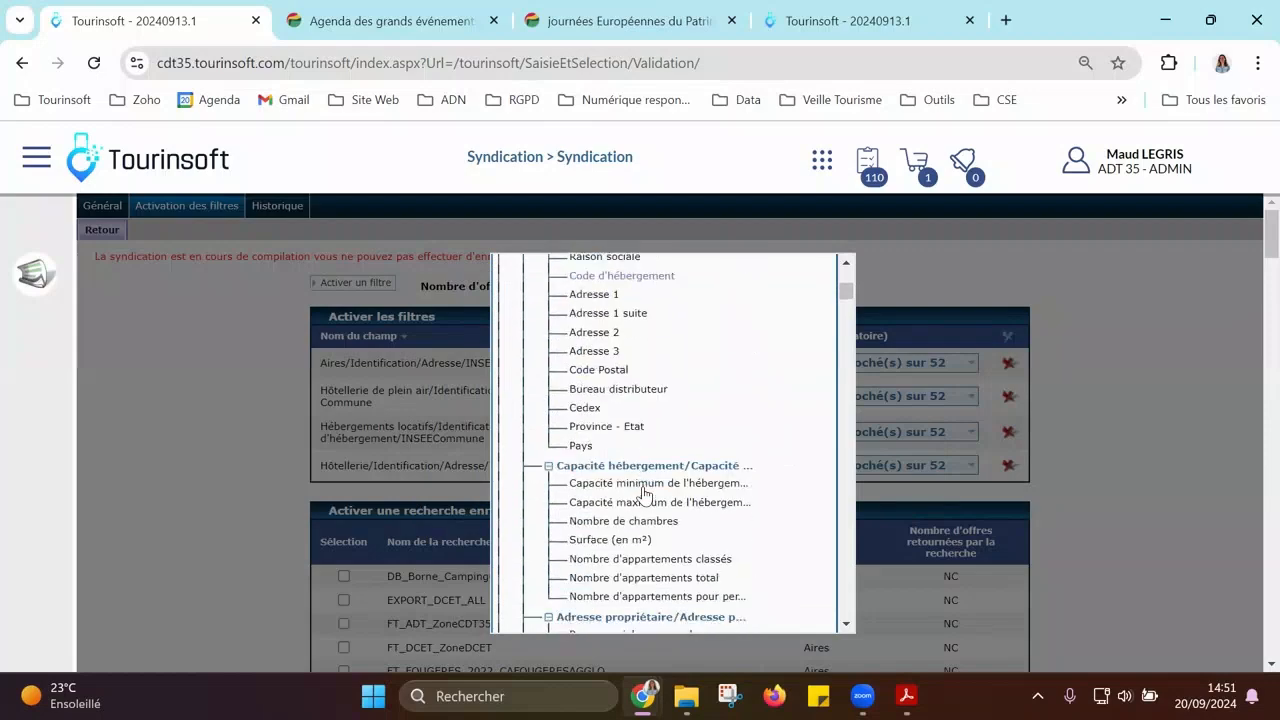
pyautogui.scroll(-9, 643, 493)
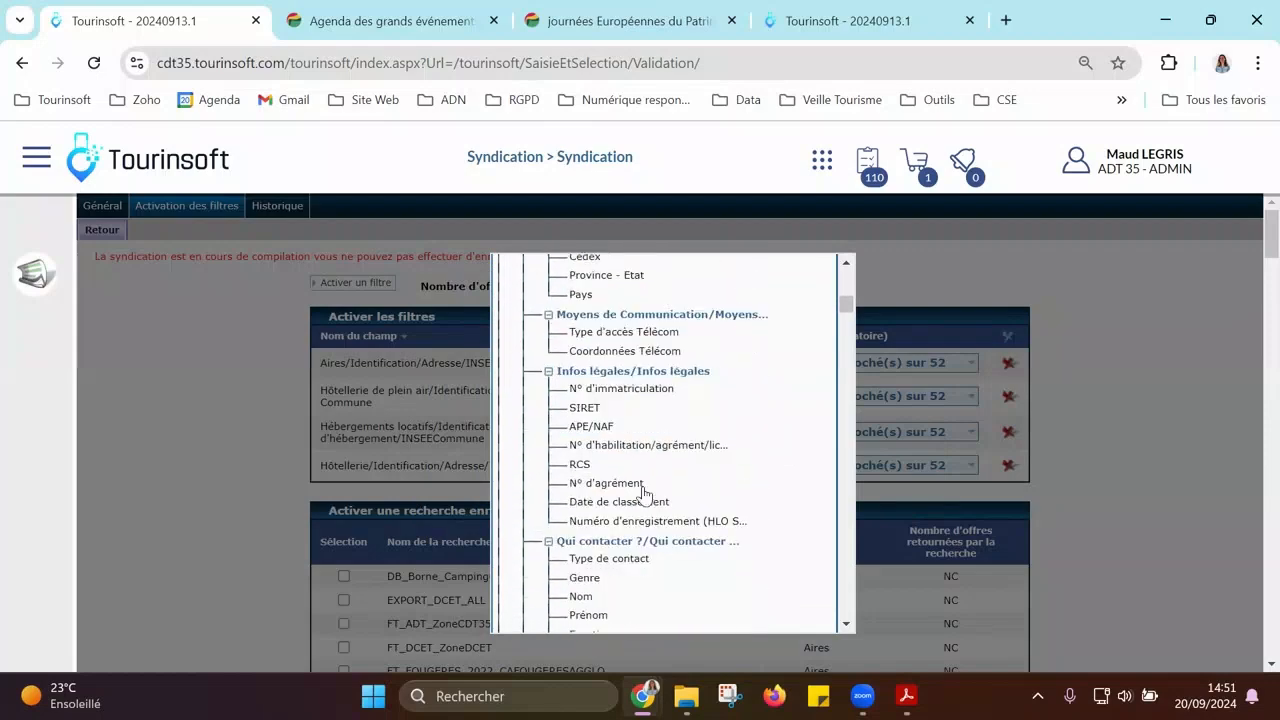
pyautogui.scroll(11, 643, 493)
pyautogui.scroll(10, 643, 493)
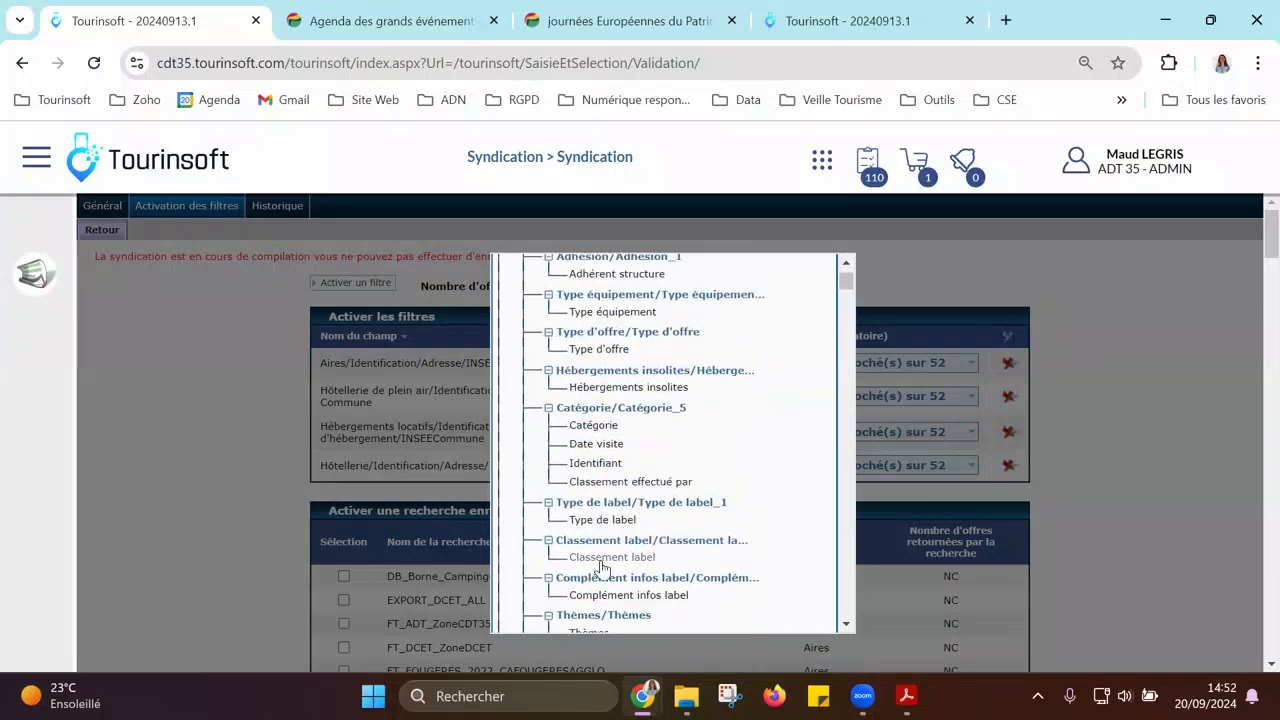
pyautogui.click(612, 562)
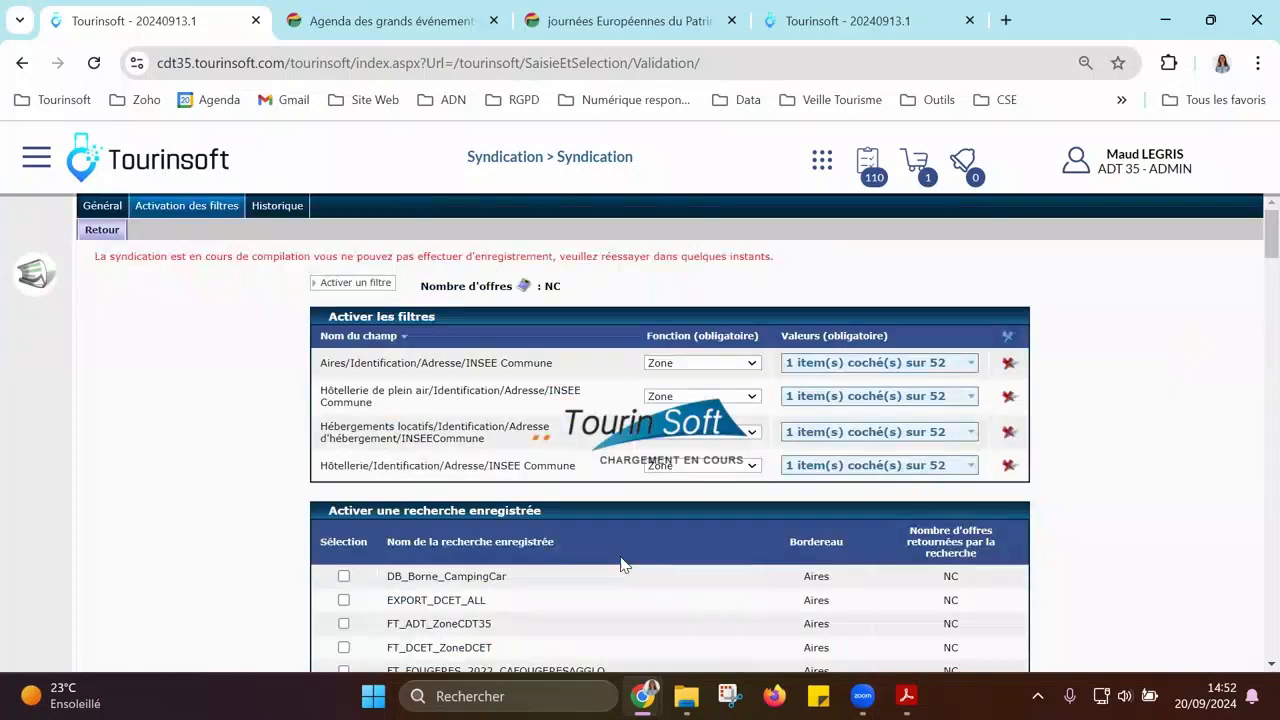
# Step: Try to choose values for the Classement label filter with the function Inclure la sélection, and remove that filter
pyautogui.click(740, 500)
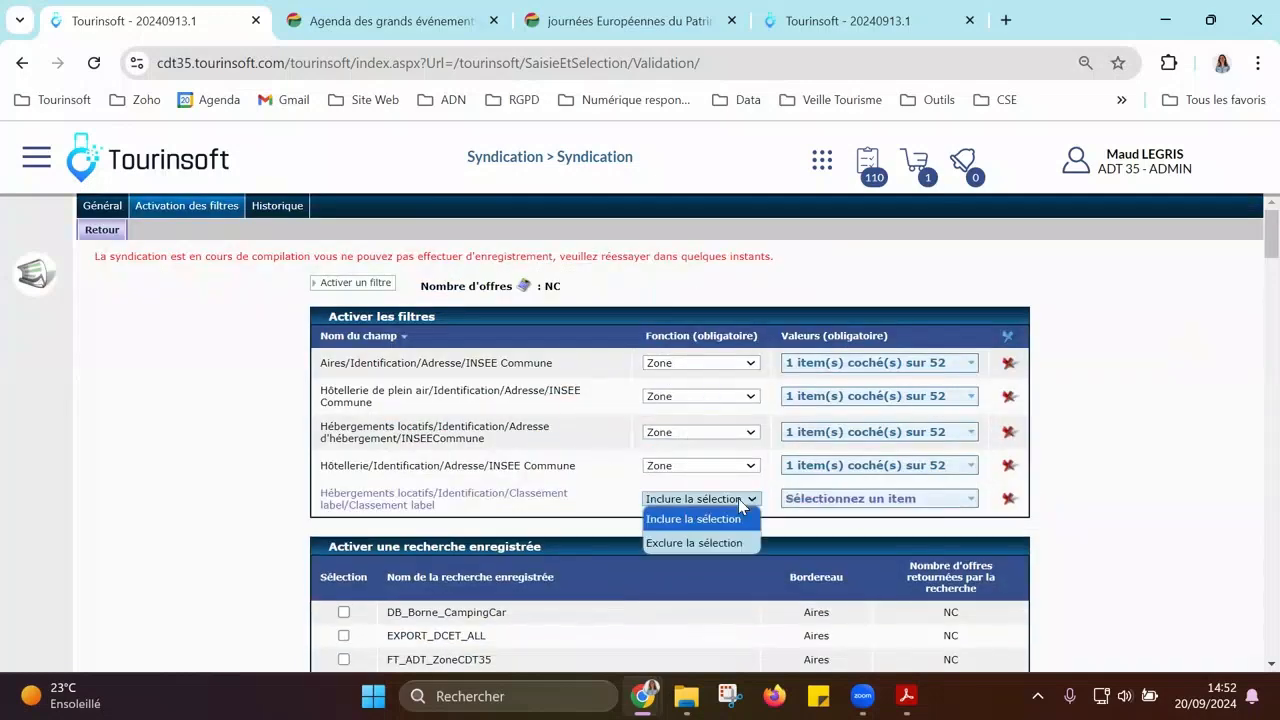
pyautogui.click(738, 517)
pyautogui.click(797, 502)
pyautogui.click(797, 505)
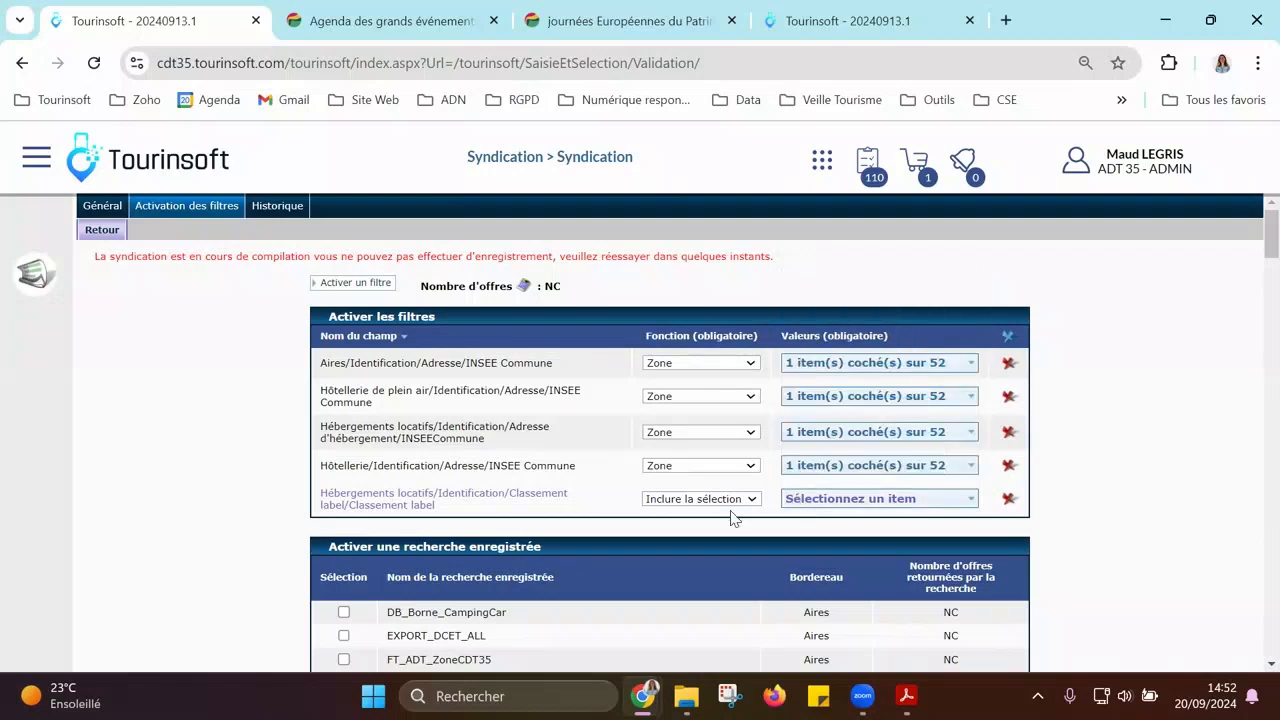
pyautogui.click(355, 284)
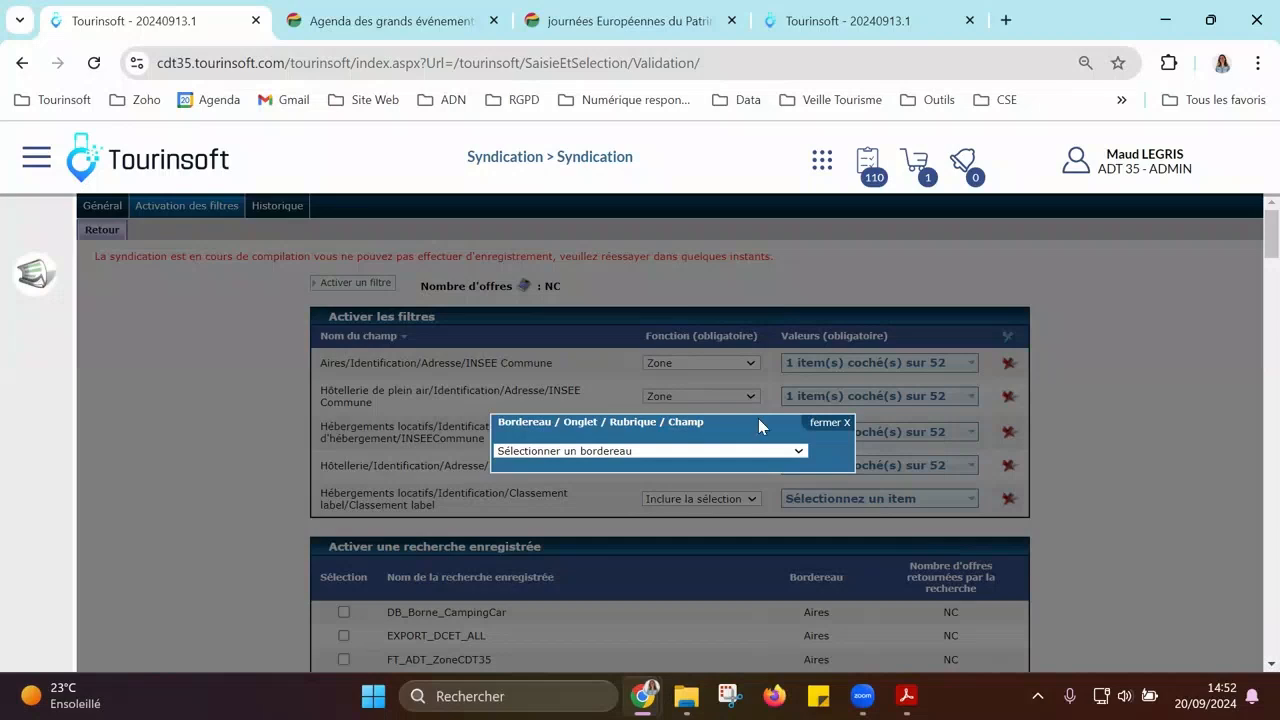
pyautogui.click(818, 422)
pyautogui.click(950, 499)
pyautogui.click(950, 500)
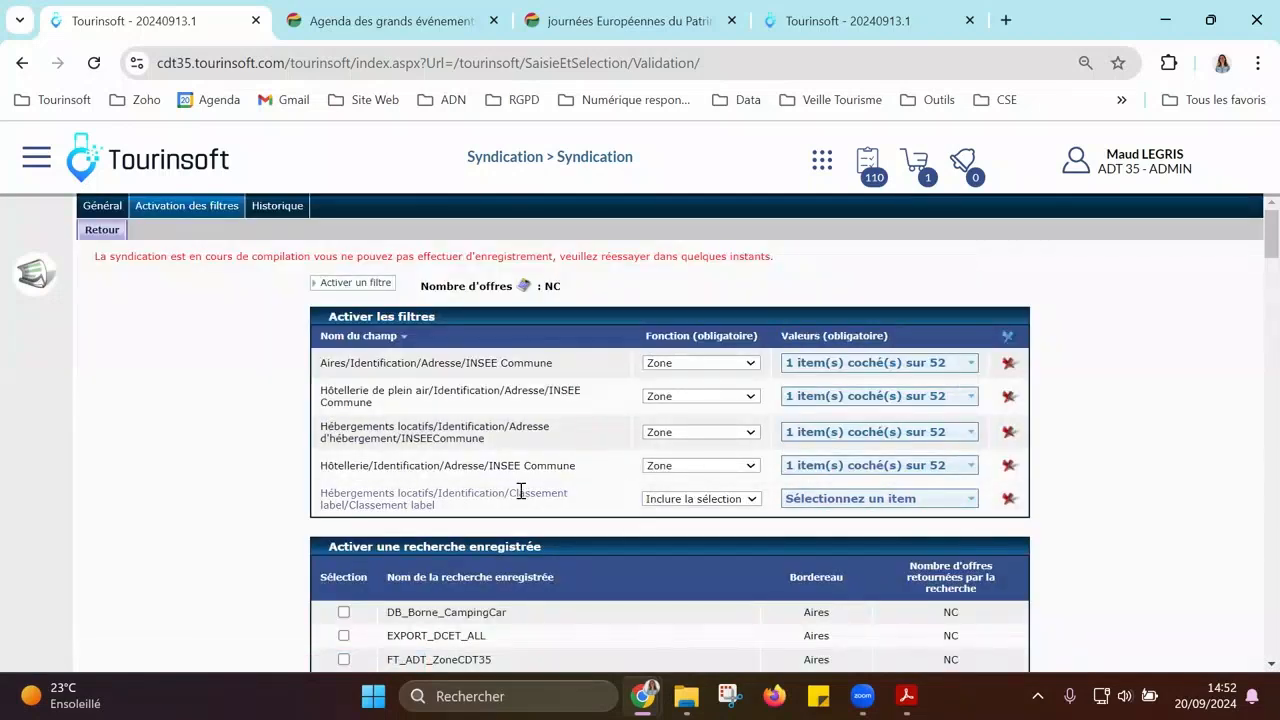
pyautogui.click(1009, 500)
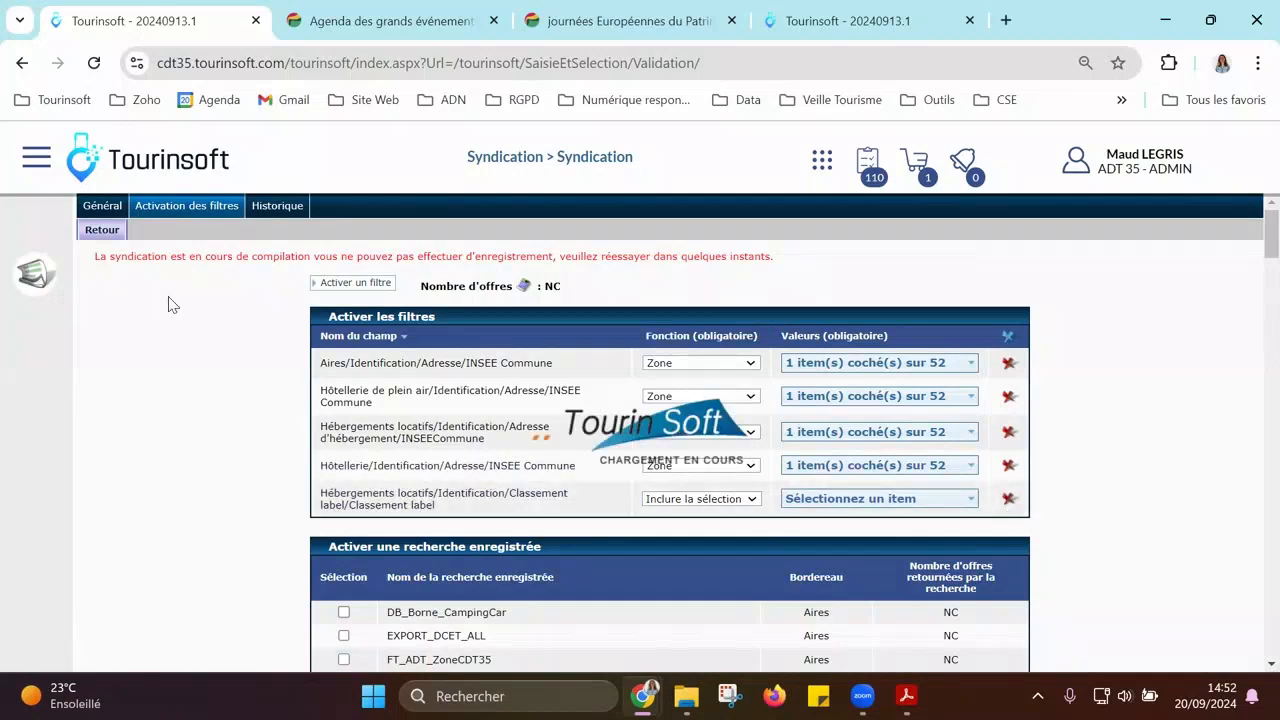
# Step: Activate a filter on the Type de label field under Identification in the Hébergements locatifs bordereau
pyautogui.click(393, 297)
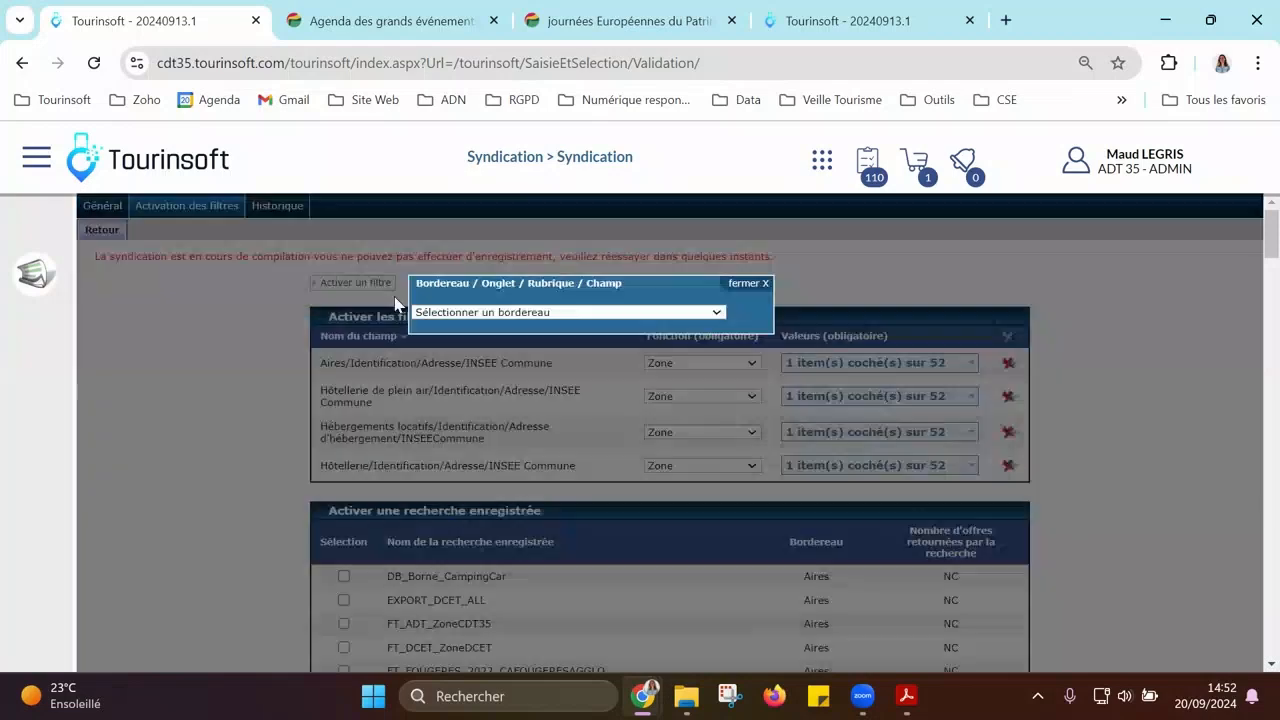
pyautogui.click(668, 452)
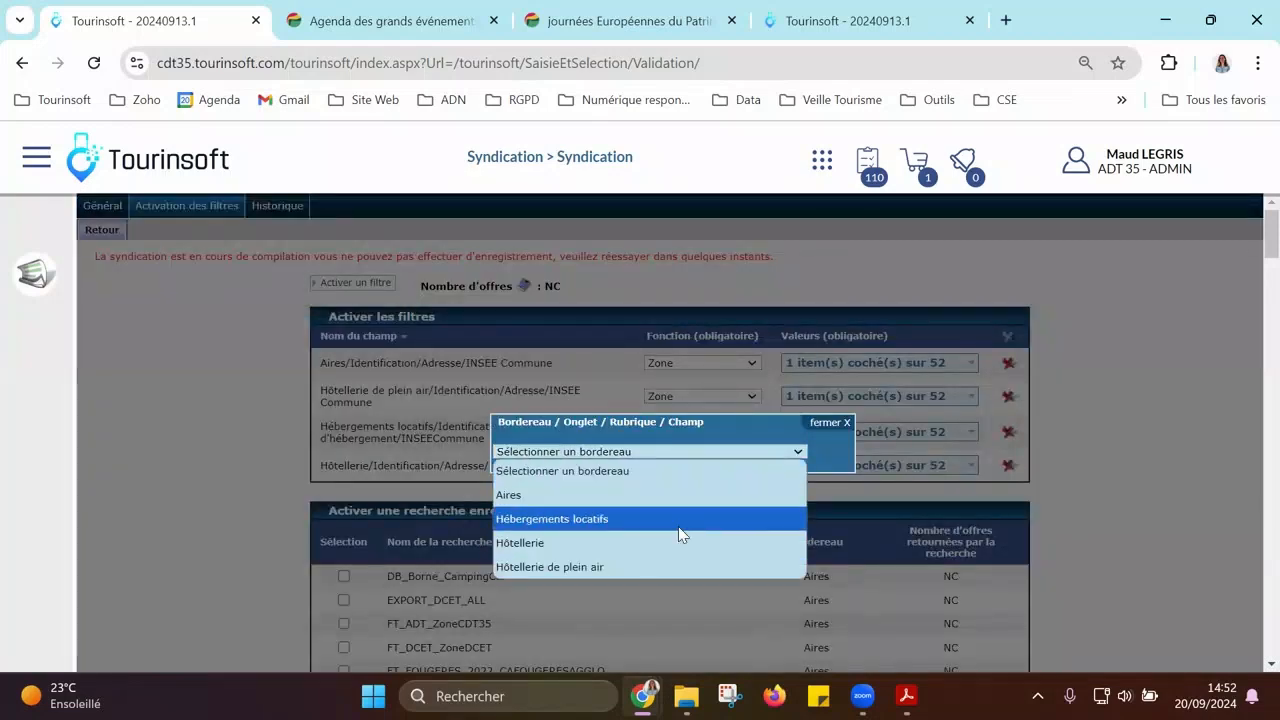
pyautogui.click(678, 526)
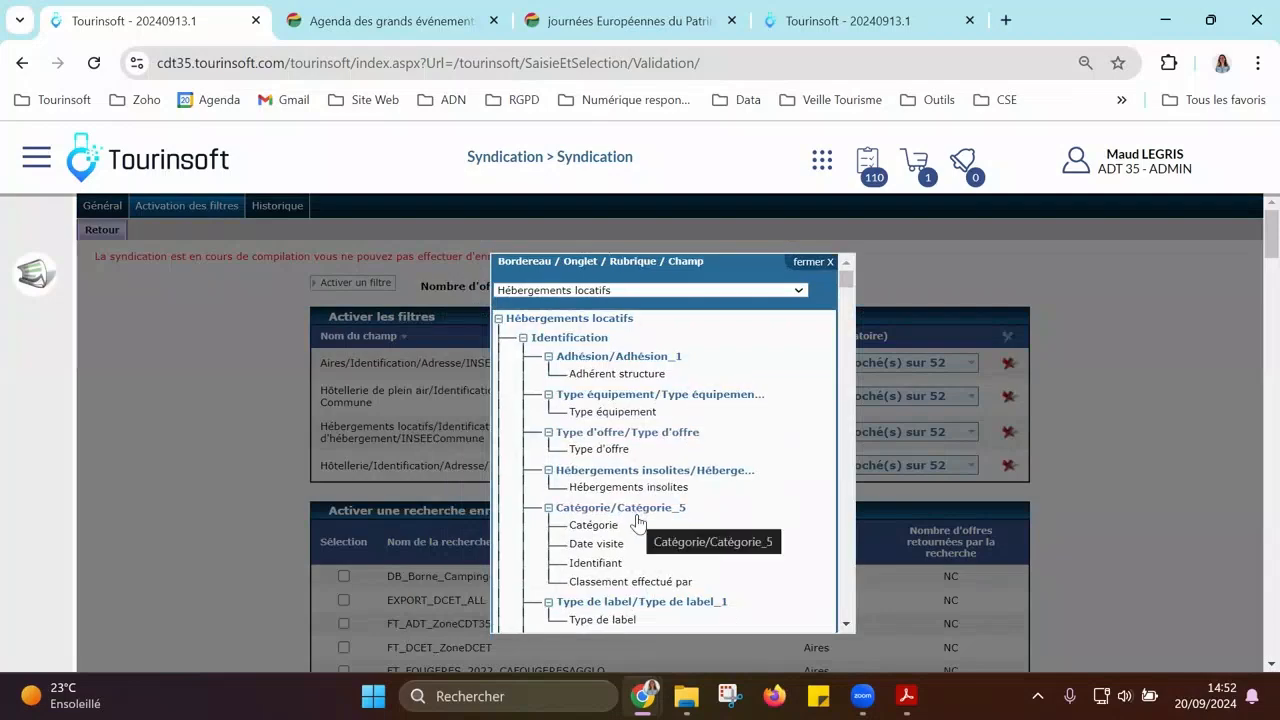
pyautogui.scroll(-1, 638, 522)
pyautogui.click(606, 520)
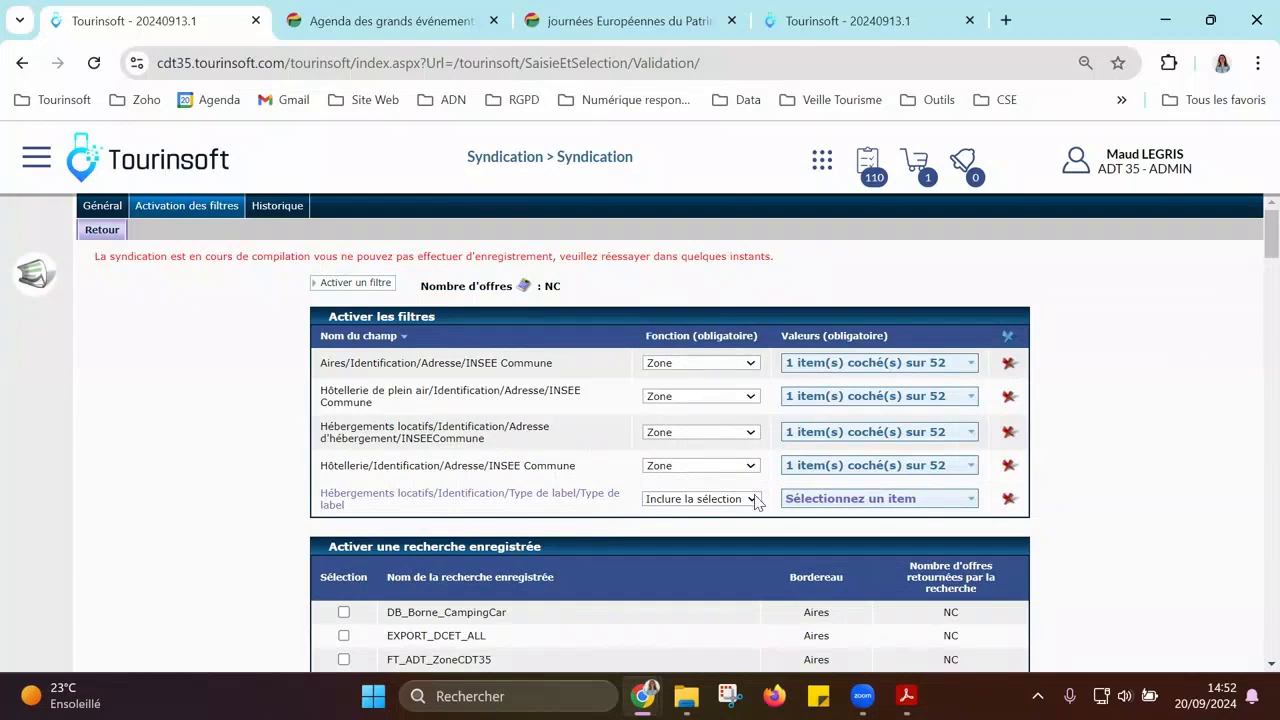
# Step: Select Accueil Vélo as the value of the Type de label filter and return to the syndication list
pyautogui.click(820, 502)
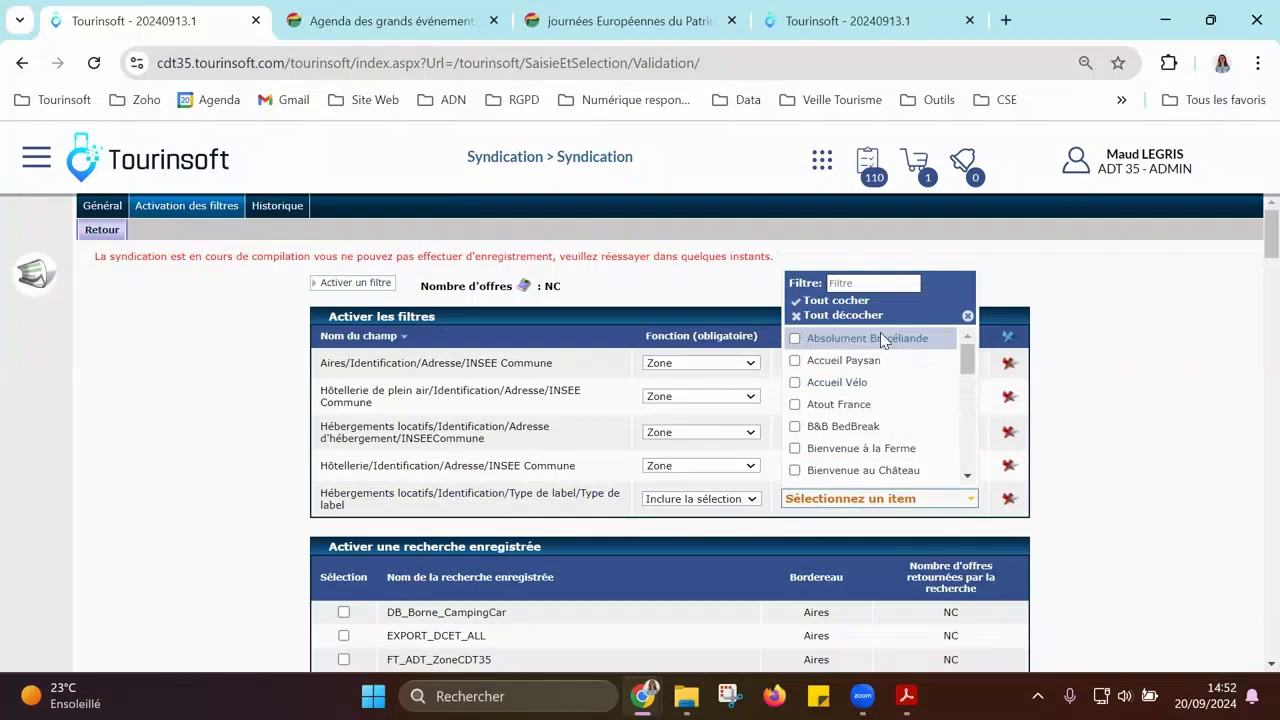
pyautogui.click(799, 385)
pyautogui.scroll(-2, 900, 400)
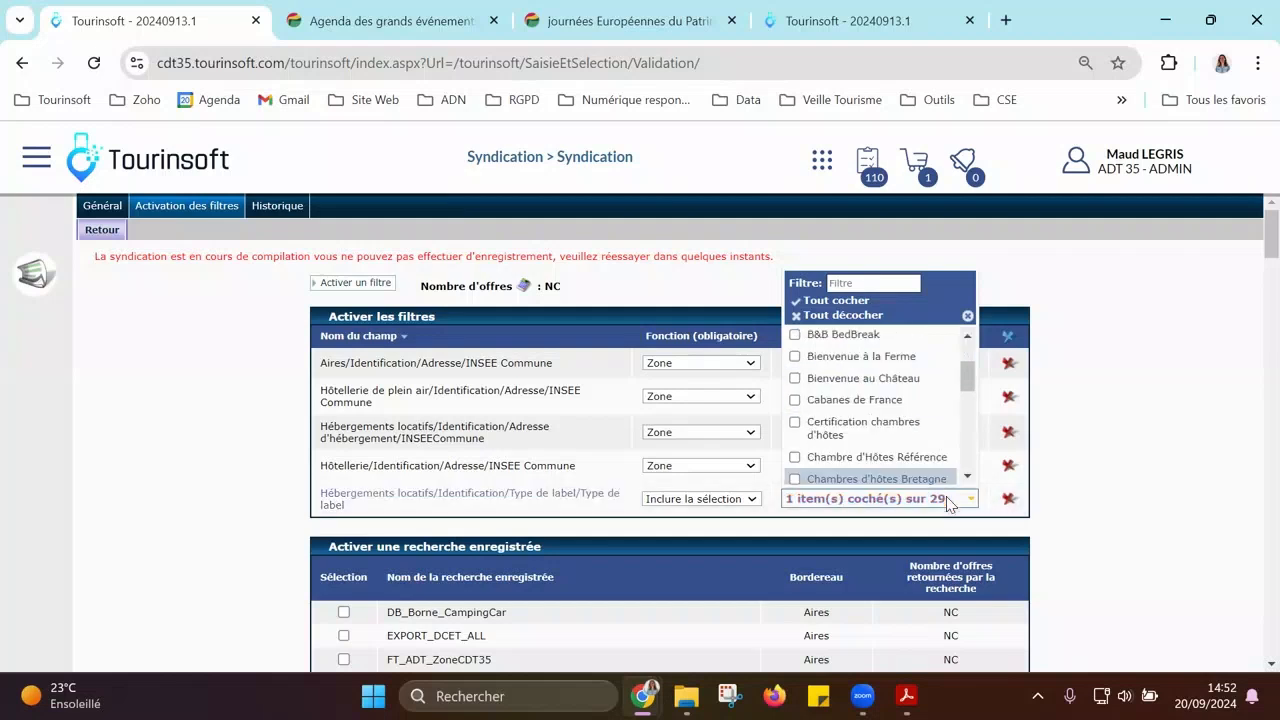
pyautogui.click(948, 503)
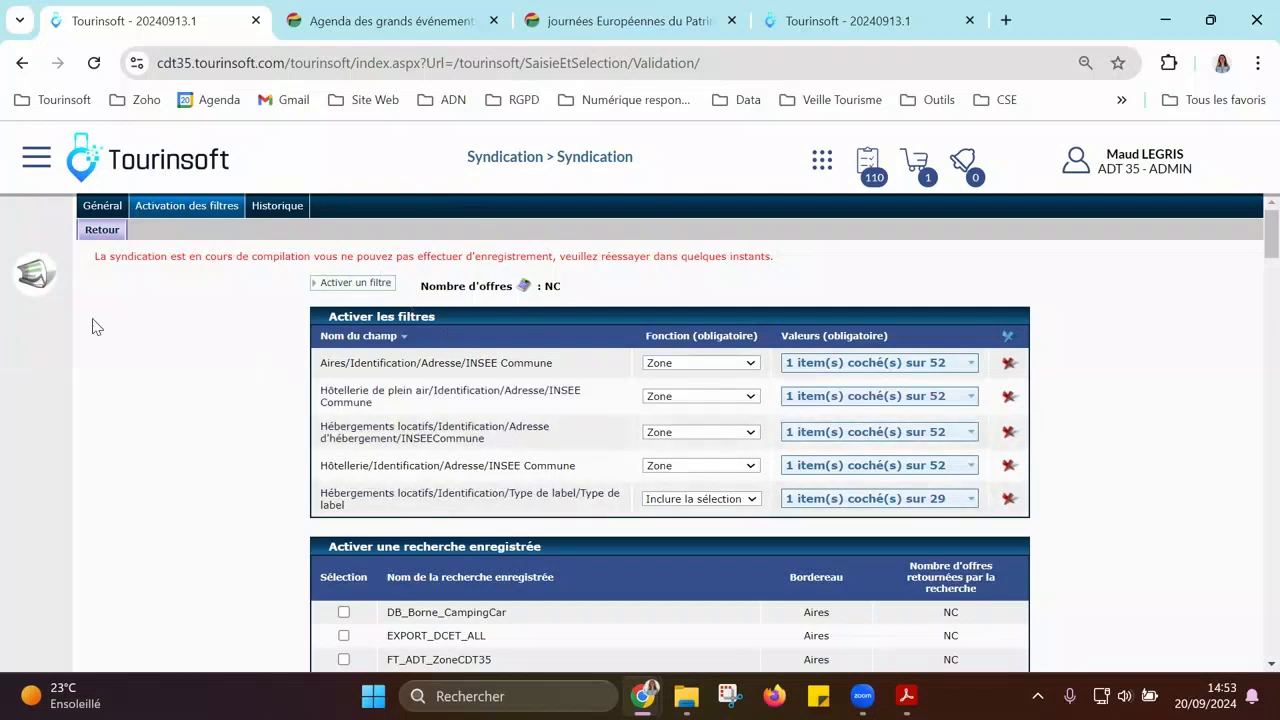
pyautogui.click(108, 231)
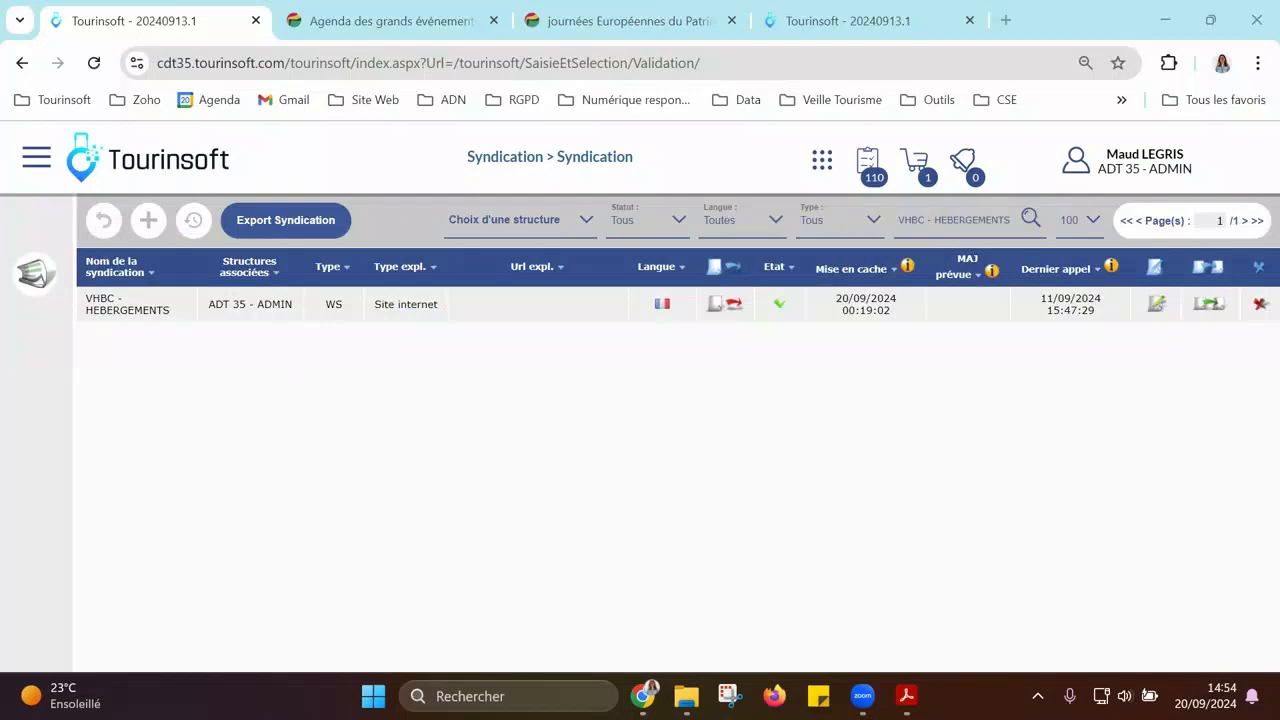